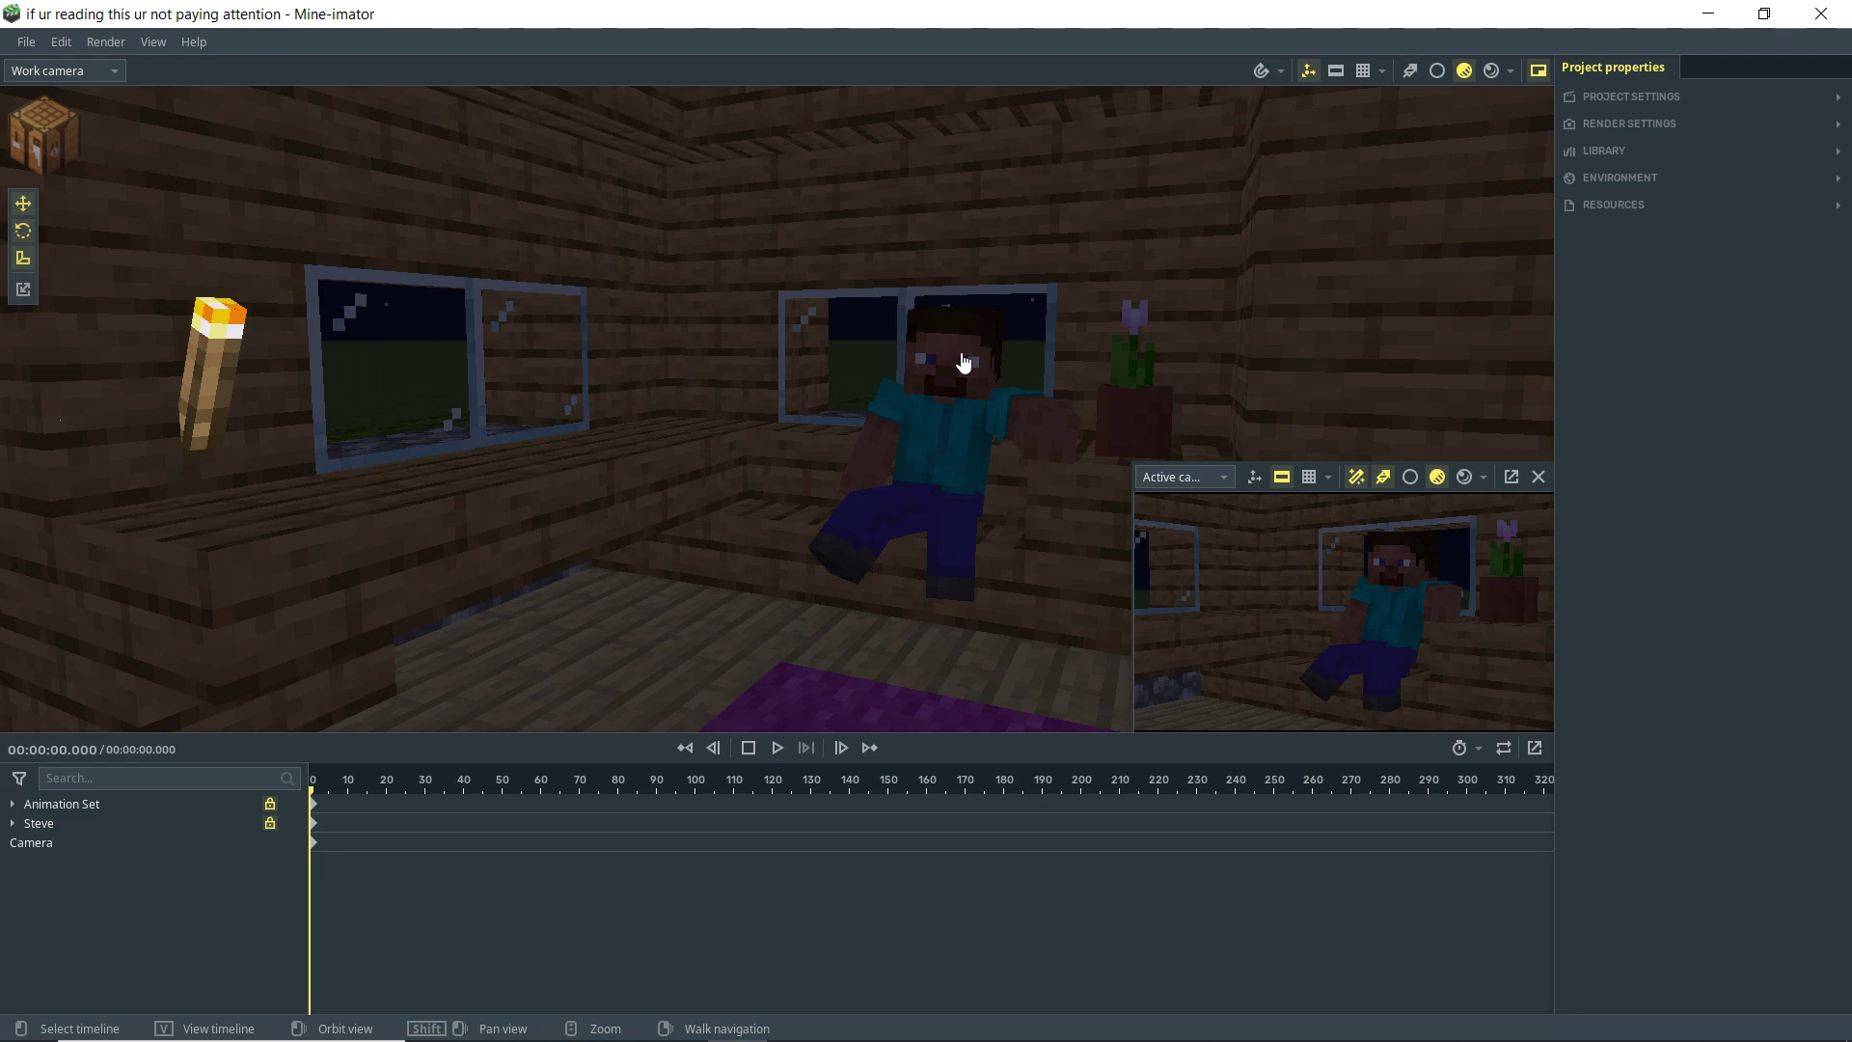
Step: Create a lit Redstone Lamp block and place it on the corner ledge between the two windows beside Steve
{"action": "left_click", "coordinate": [38, 138]}
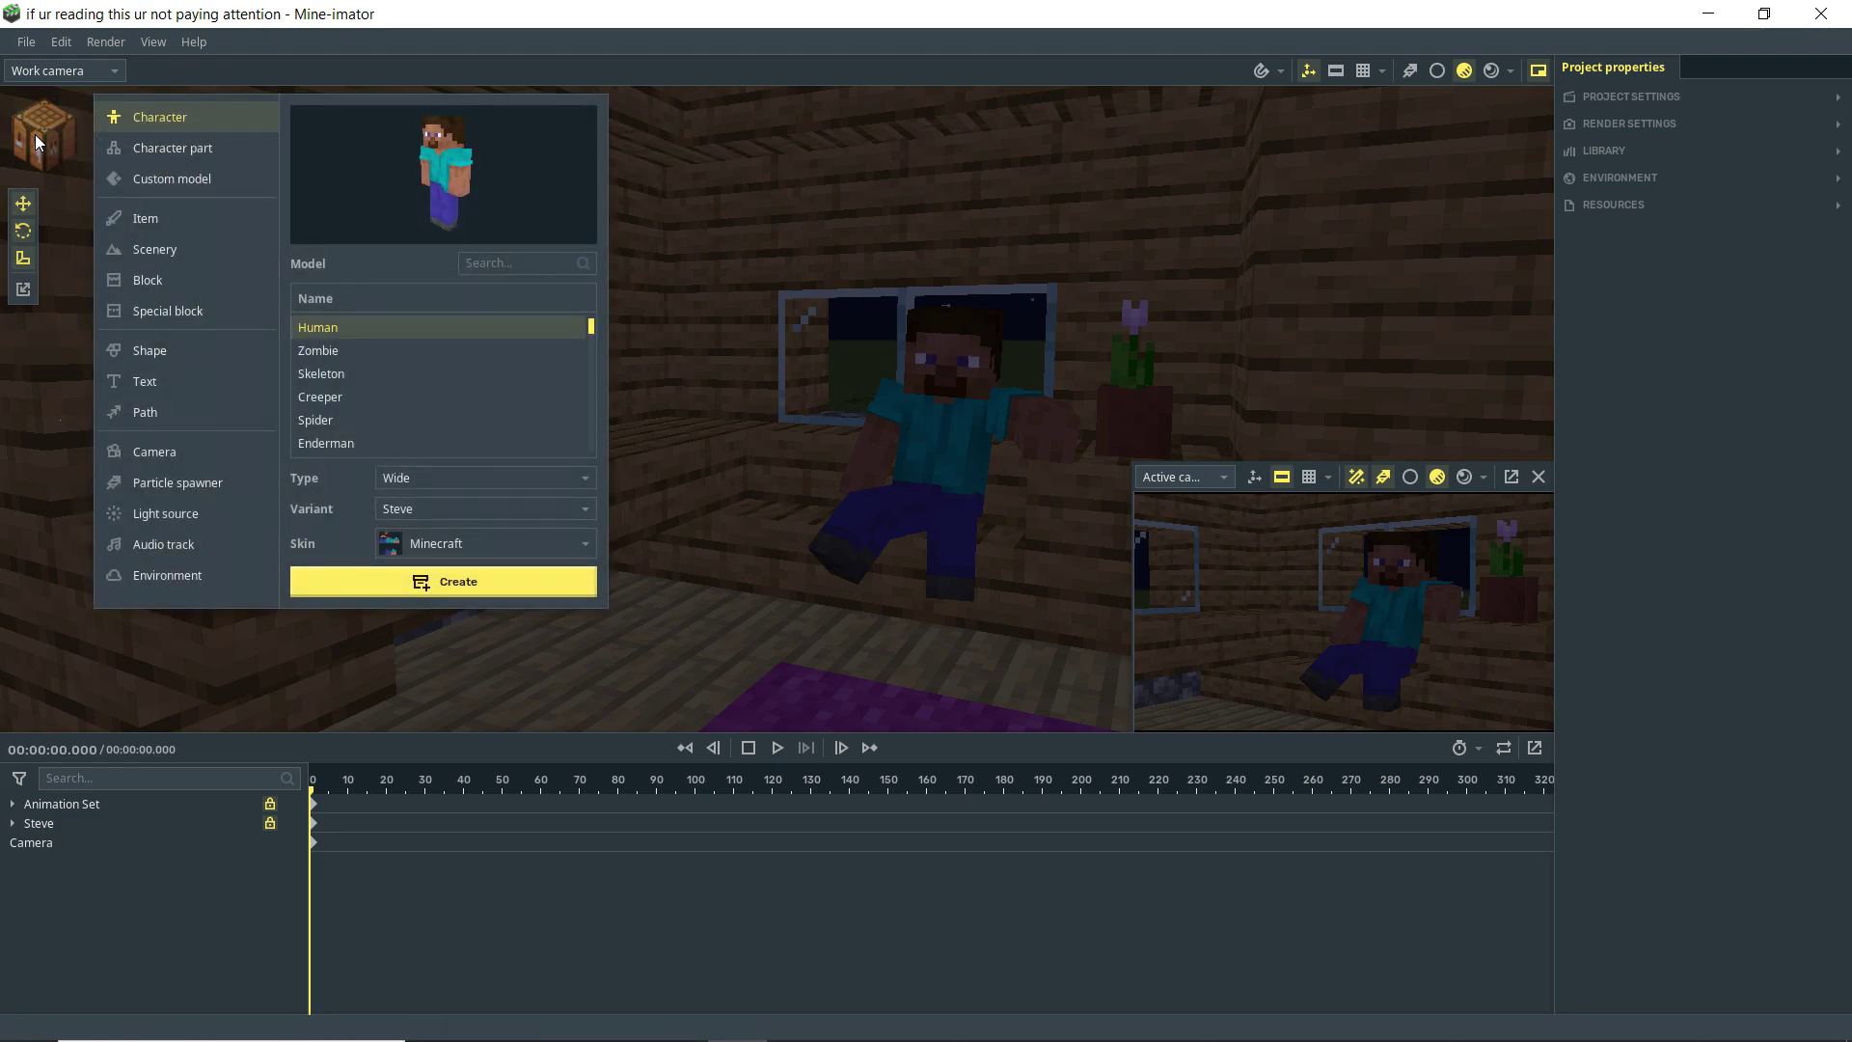
{"action": "left_click", "coordinate": [154, 280]}
{"action": "left_click", "coordinate": [522, 267]}
{"action": "type", "text": "redst"}
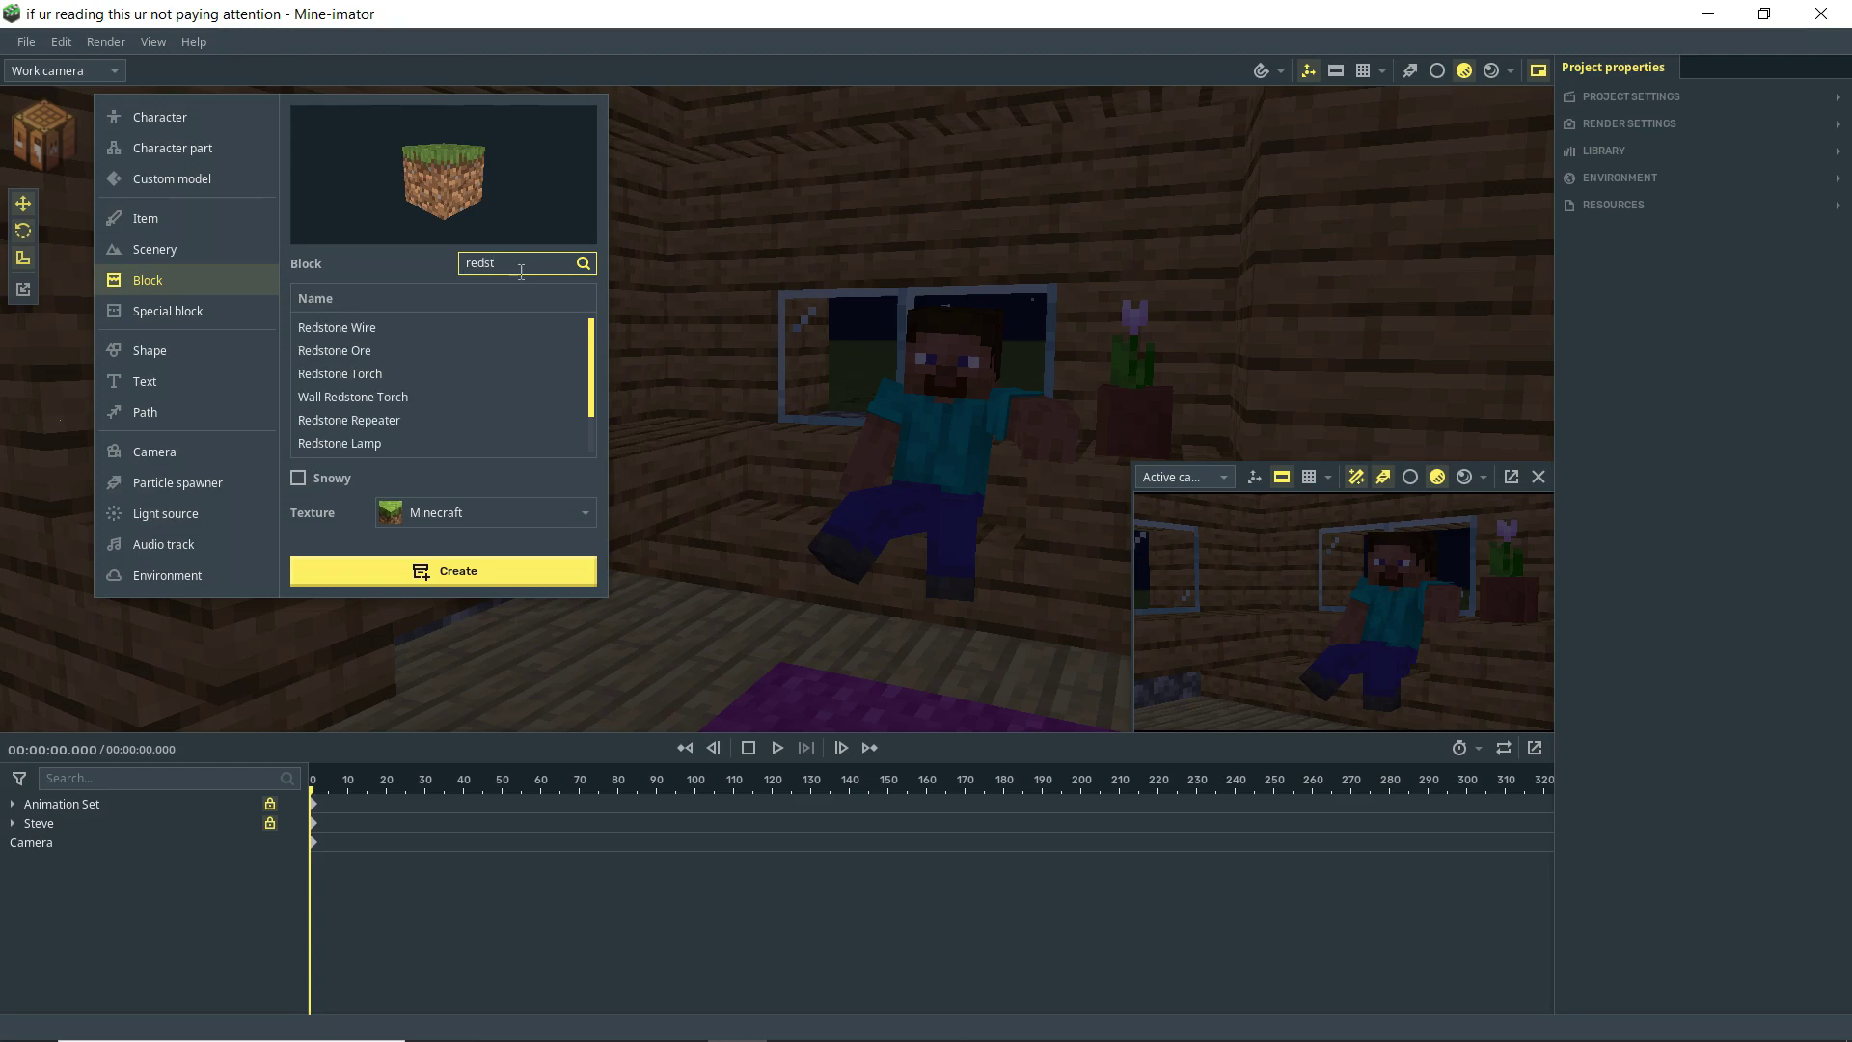
{"action": "left_click", "coordinate": [424, 444]}
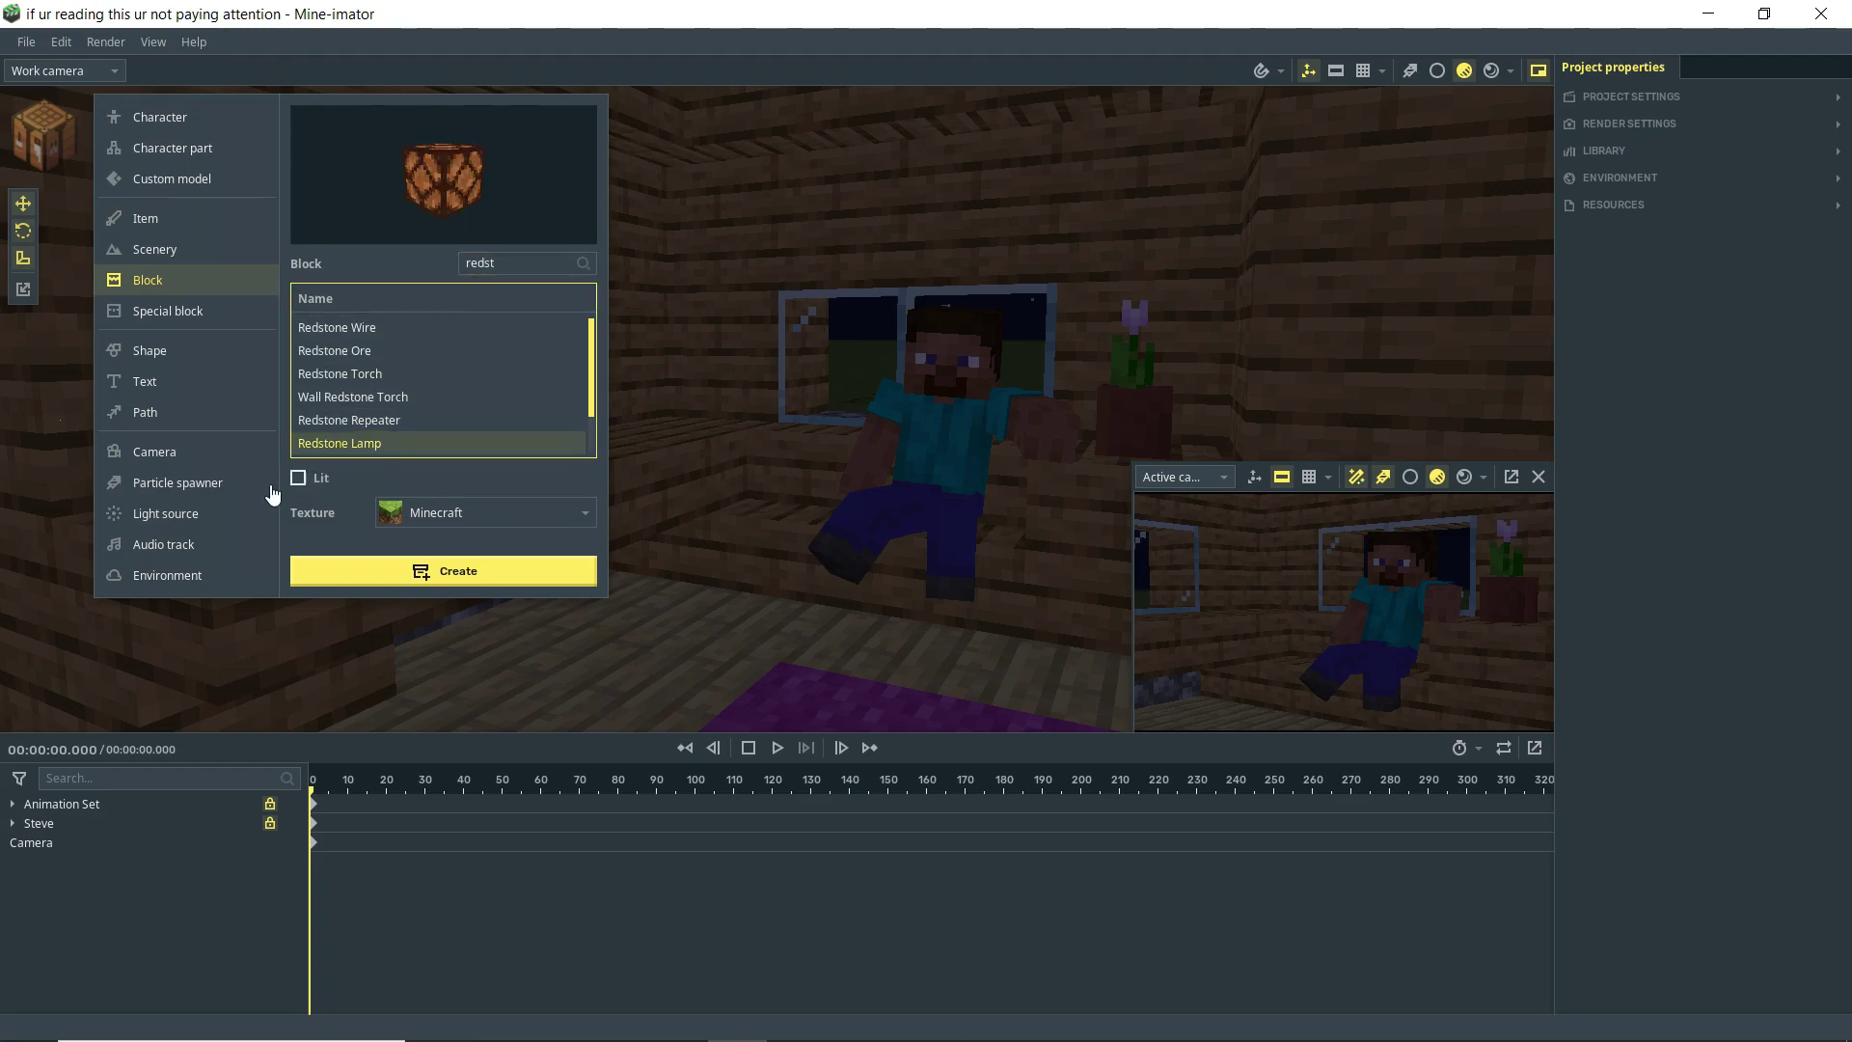
{"action": "left_click", "coordinate": [299, 480]}
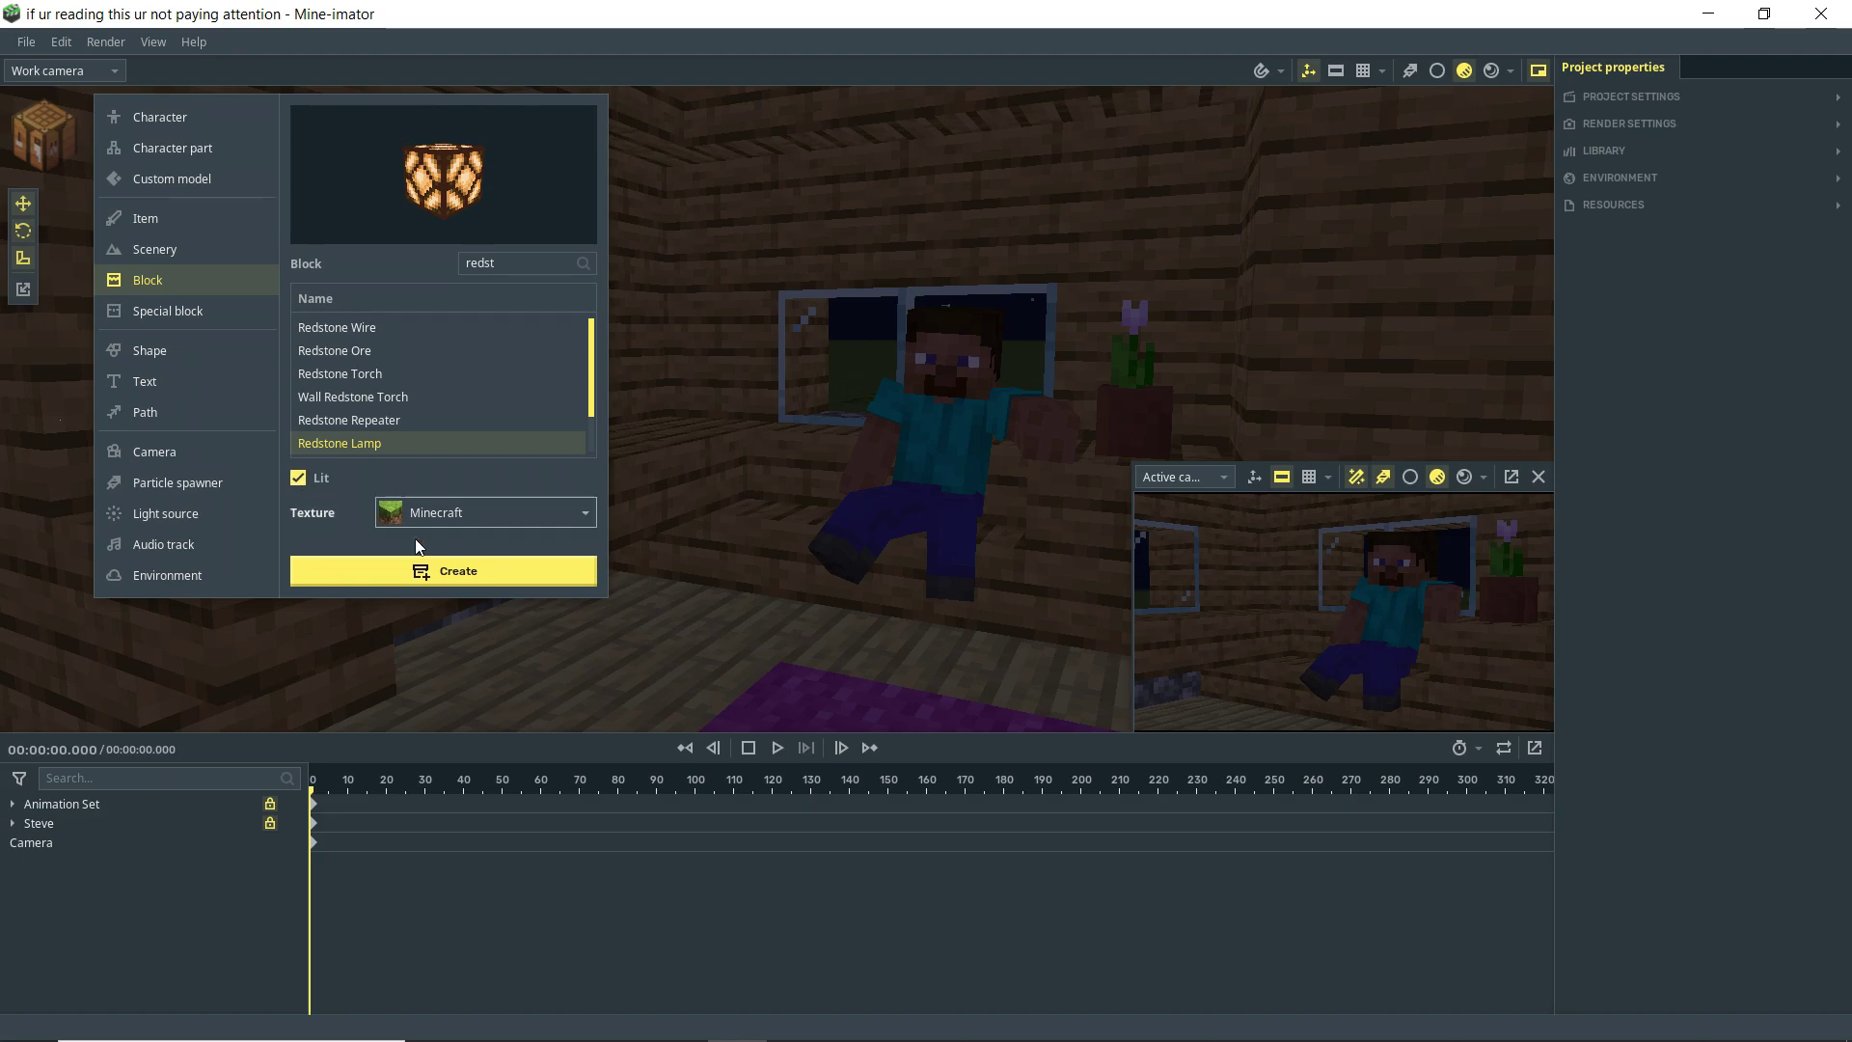
{"action": "left_click", "coordinate": [475, 578]}
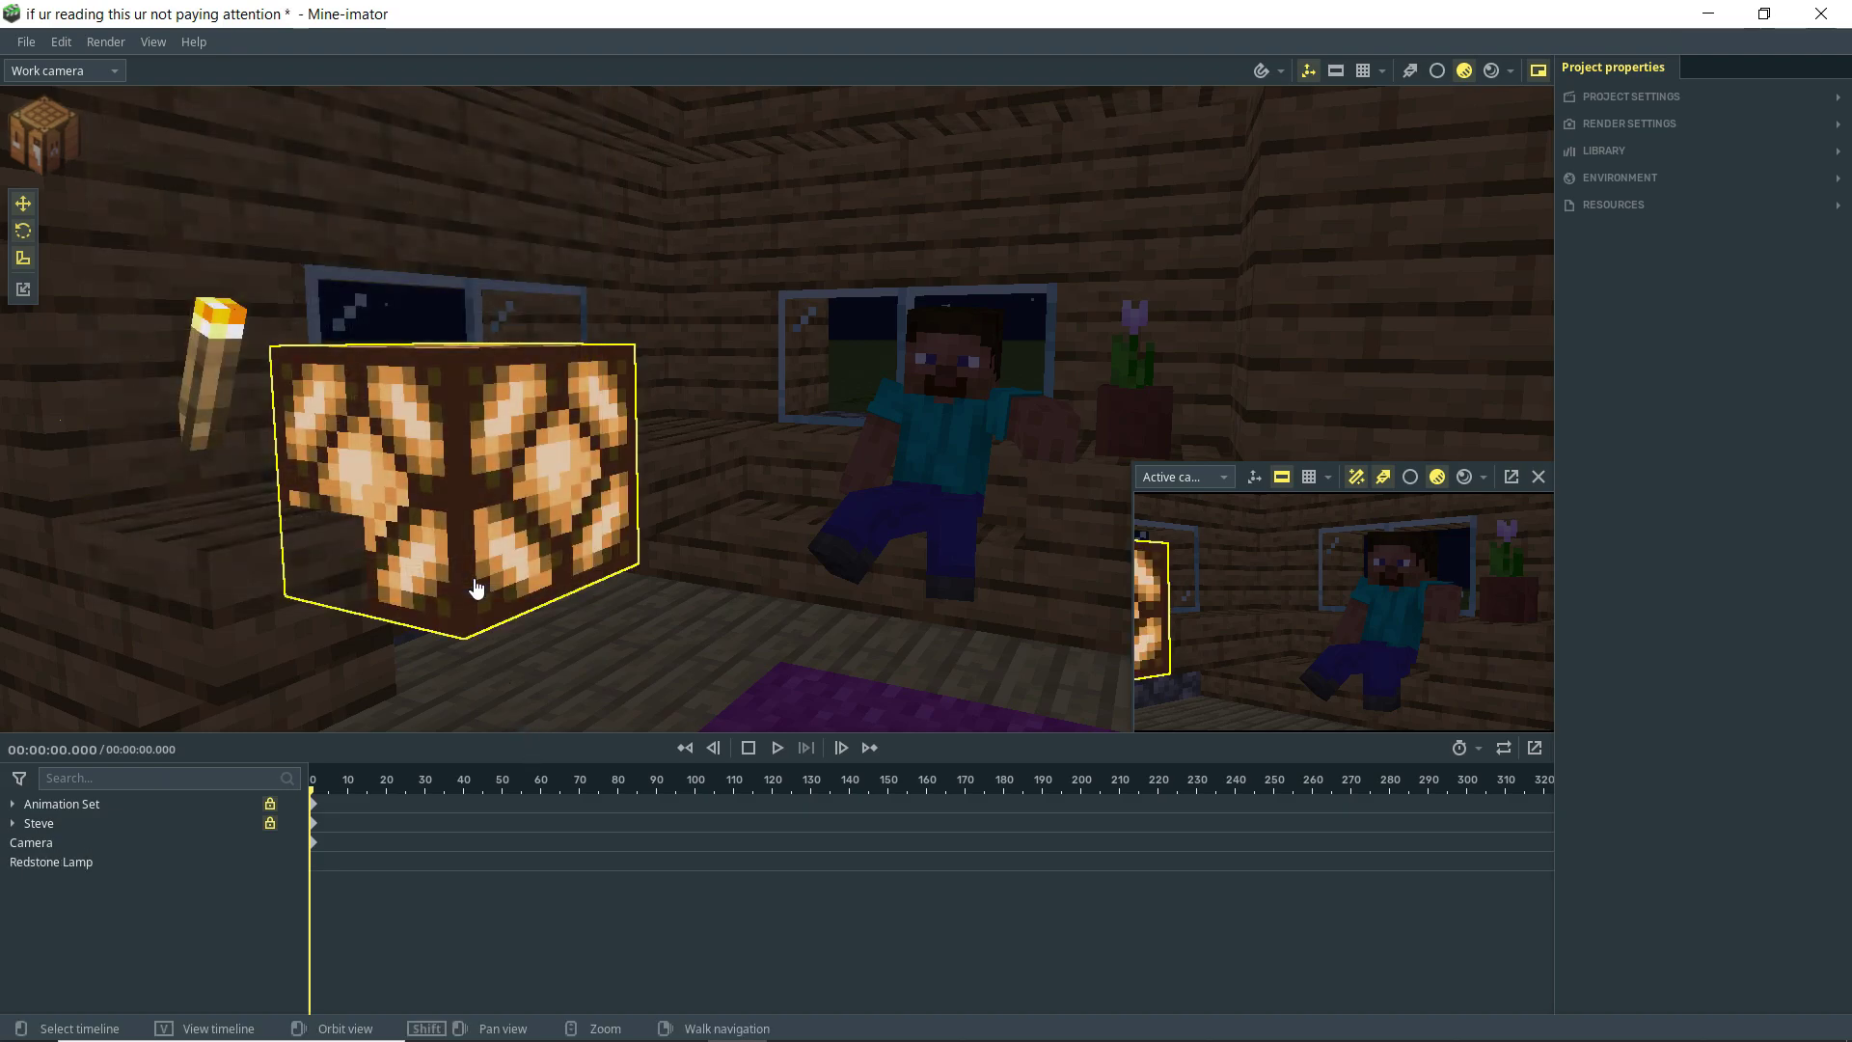
{"action": "left_click", "coordinate": [687, 431]}
{"action": "left_click", "coordinate": [709, 383]}
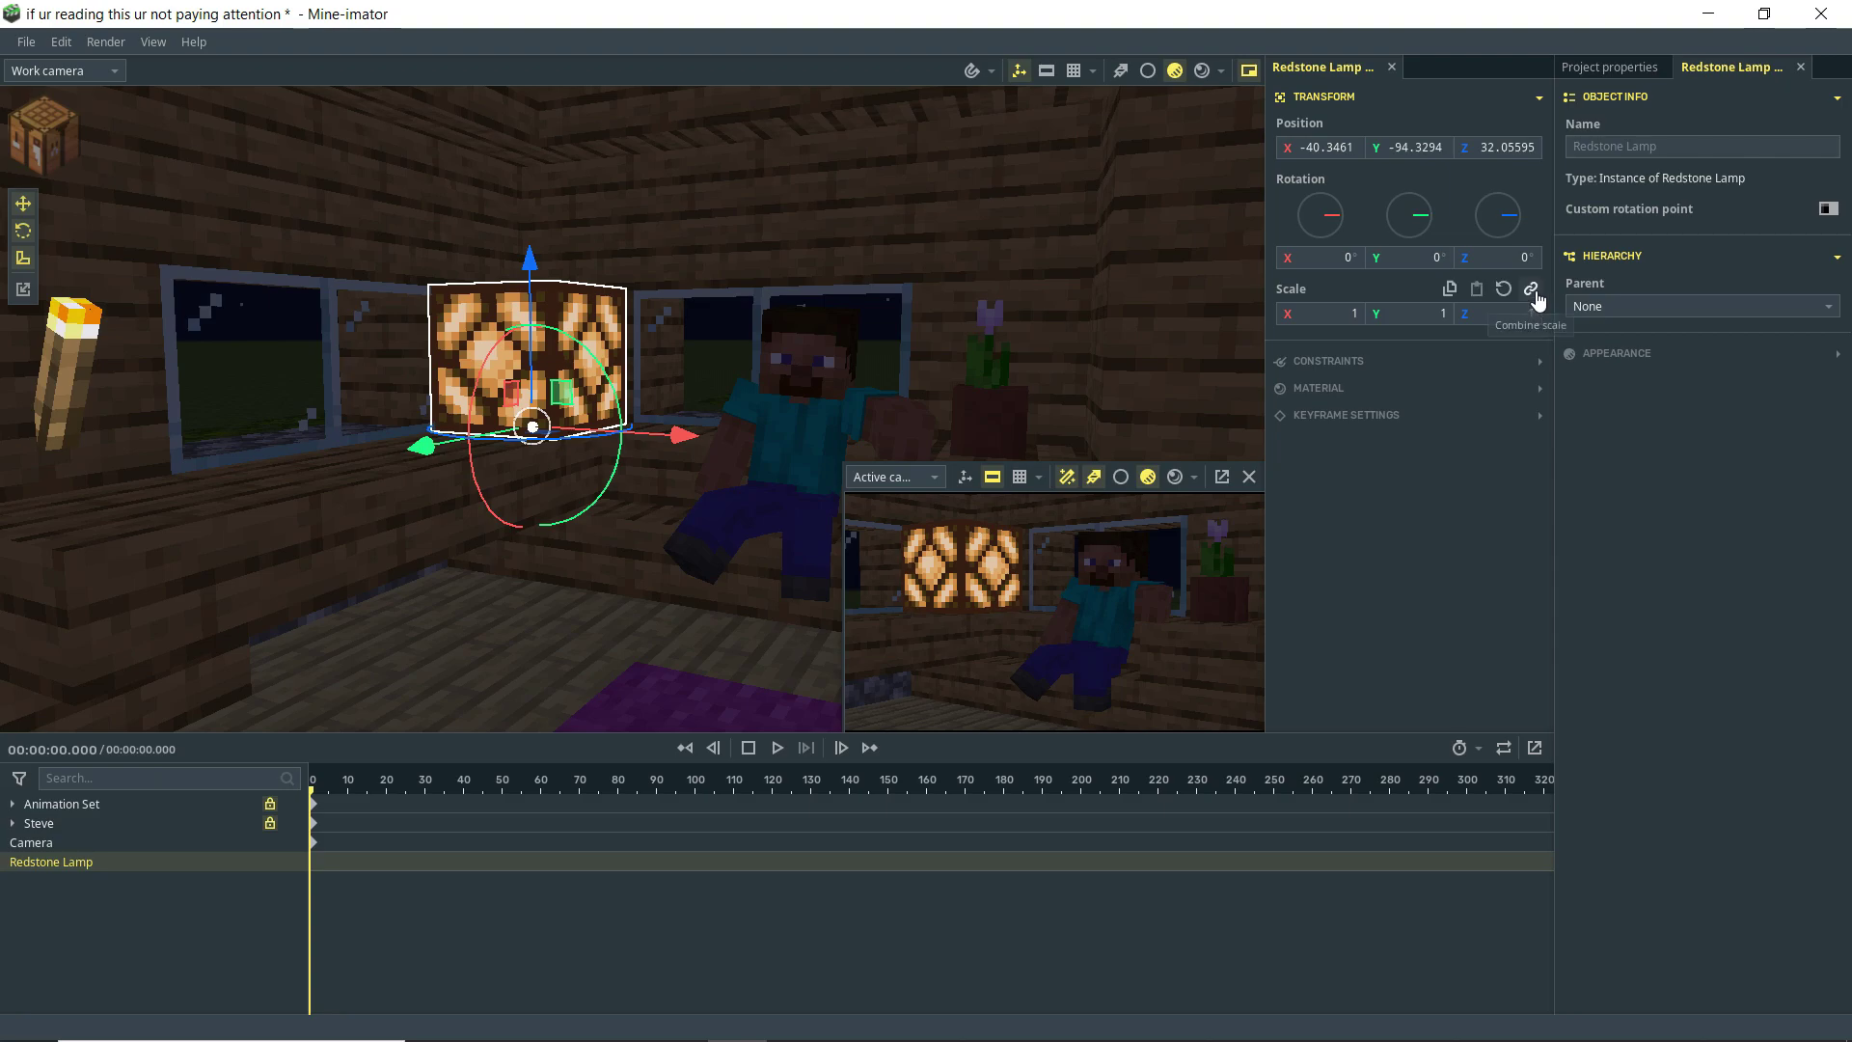
Step: Scale the redstone lamp uniformly to 0.5 with combined XYZ scaling and save the project
{"action": "left_click", "coordinate": [1532, 289]}
{"action": "left_click", "coordinate": [1524, 315]}
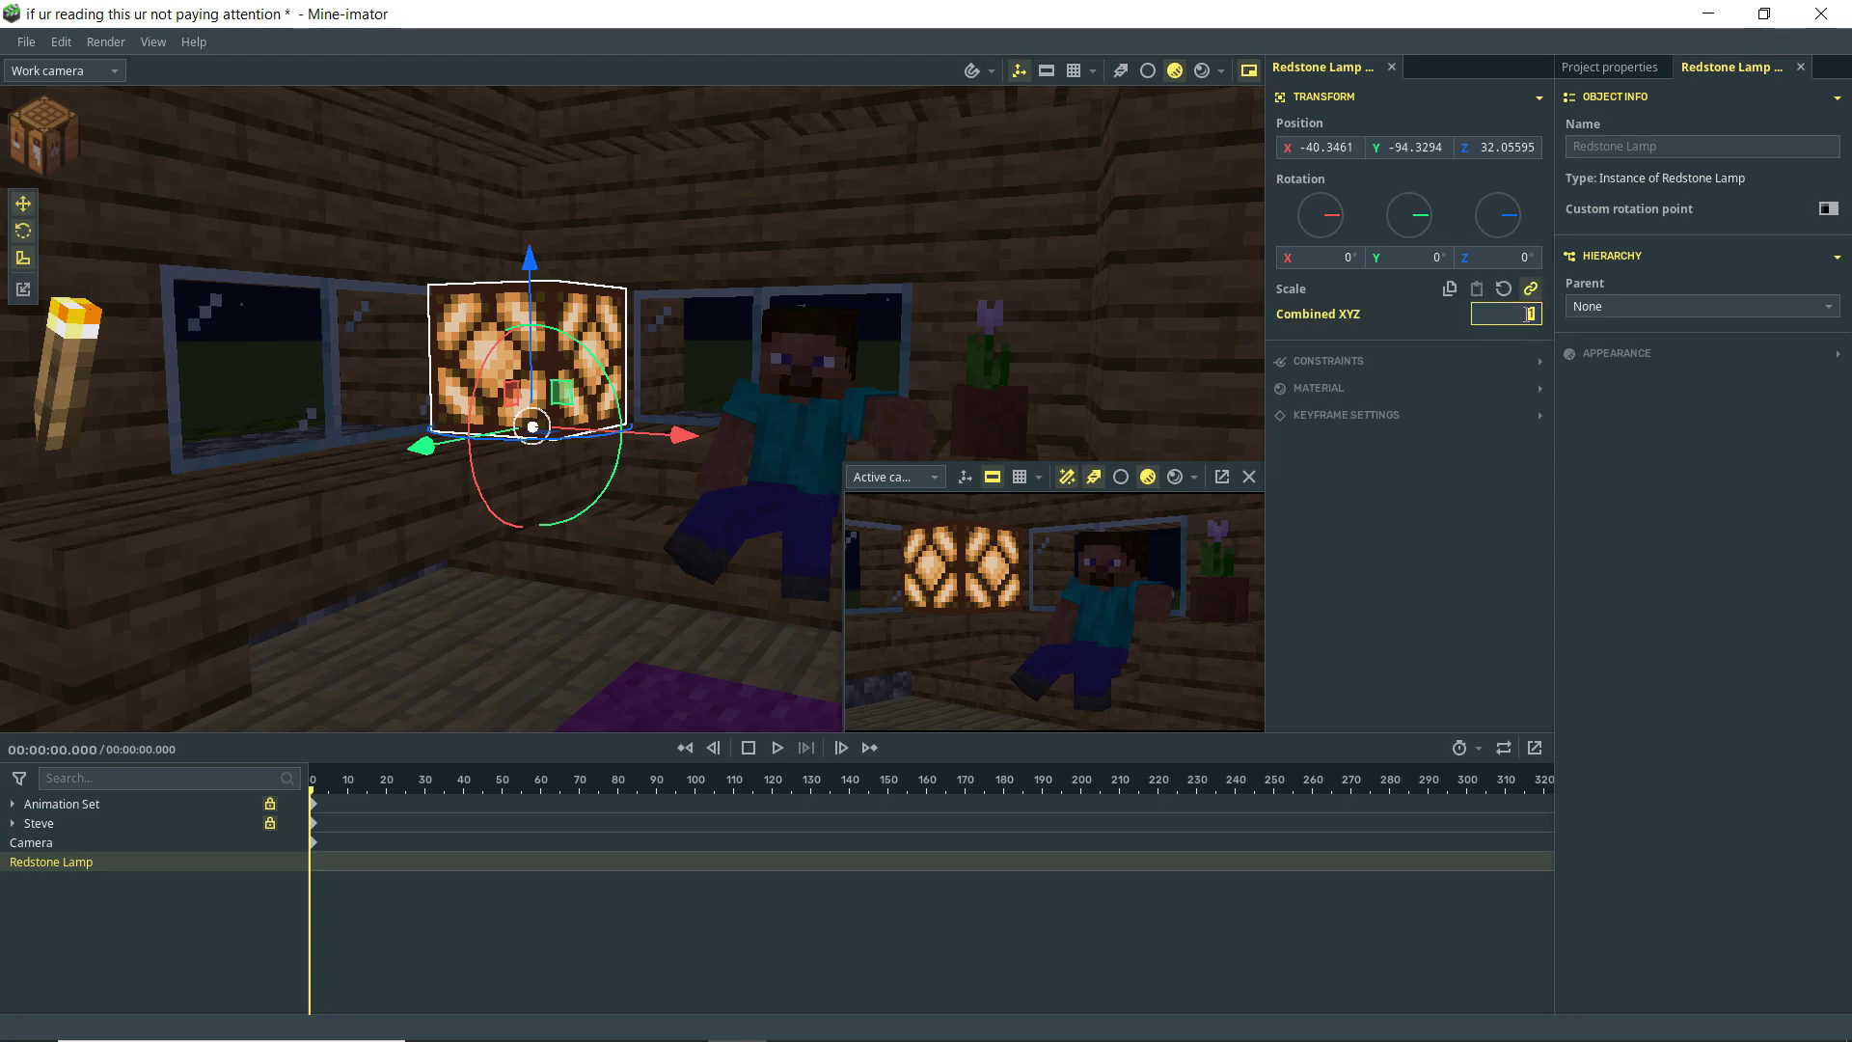
{"action": "type", "text": "0.5"}
{"action": "right_click_drag", "start_coordinate": [984, 267], "coordinate": [865, 256]}
{"action": "key", "text": "w"}
{"action": "key", "text": "e"}
{"action": "key", "text": "d"}
{"action": "key", "text": "s"}
{"action": "key", "text": "s"}
{"action": "key", "text": "ctrl+s"}
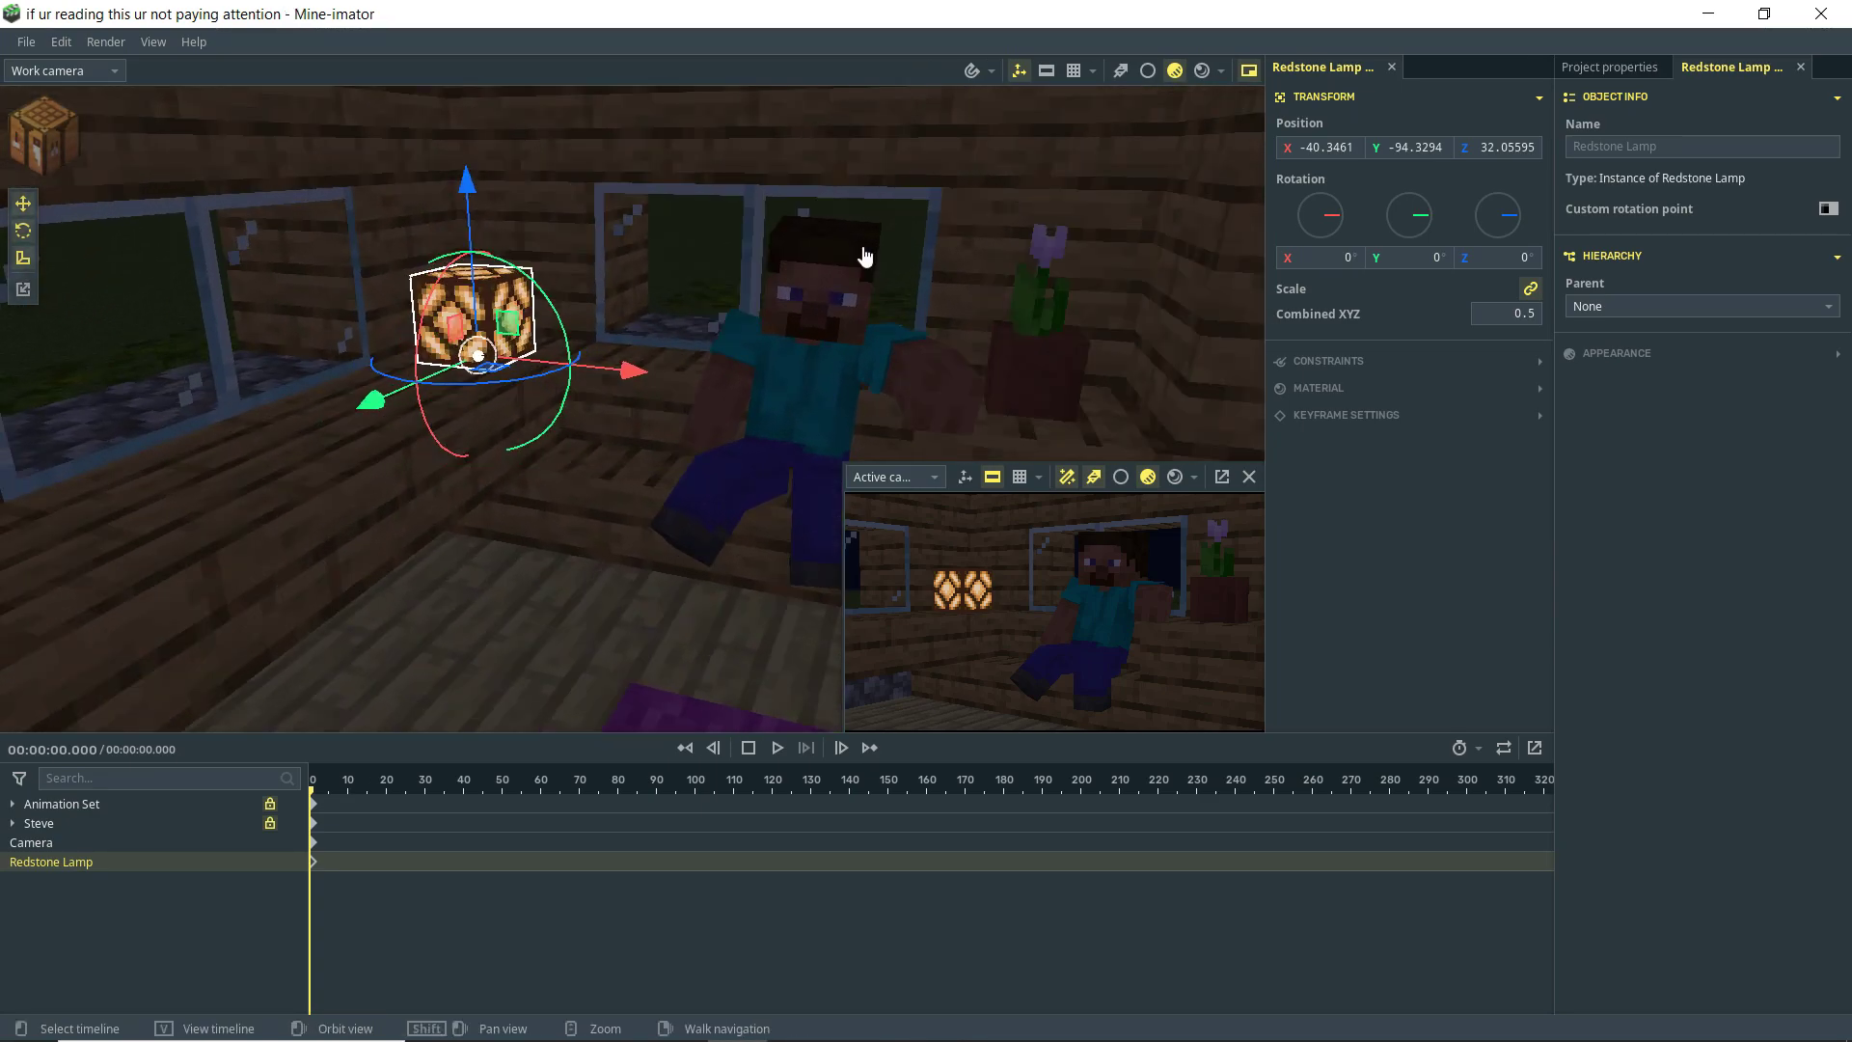
Step: Show the active camera preview in render mode and set the redstone lamp material's emissive to 125%
{"action": "left_click", "coordinate": [1175, 478]}
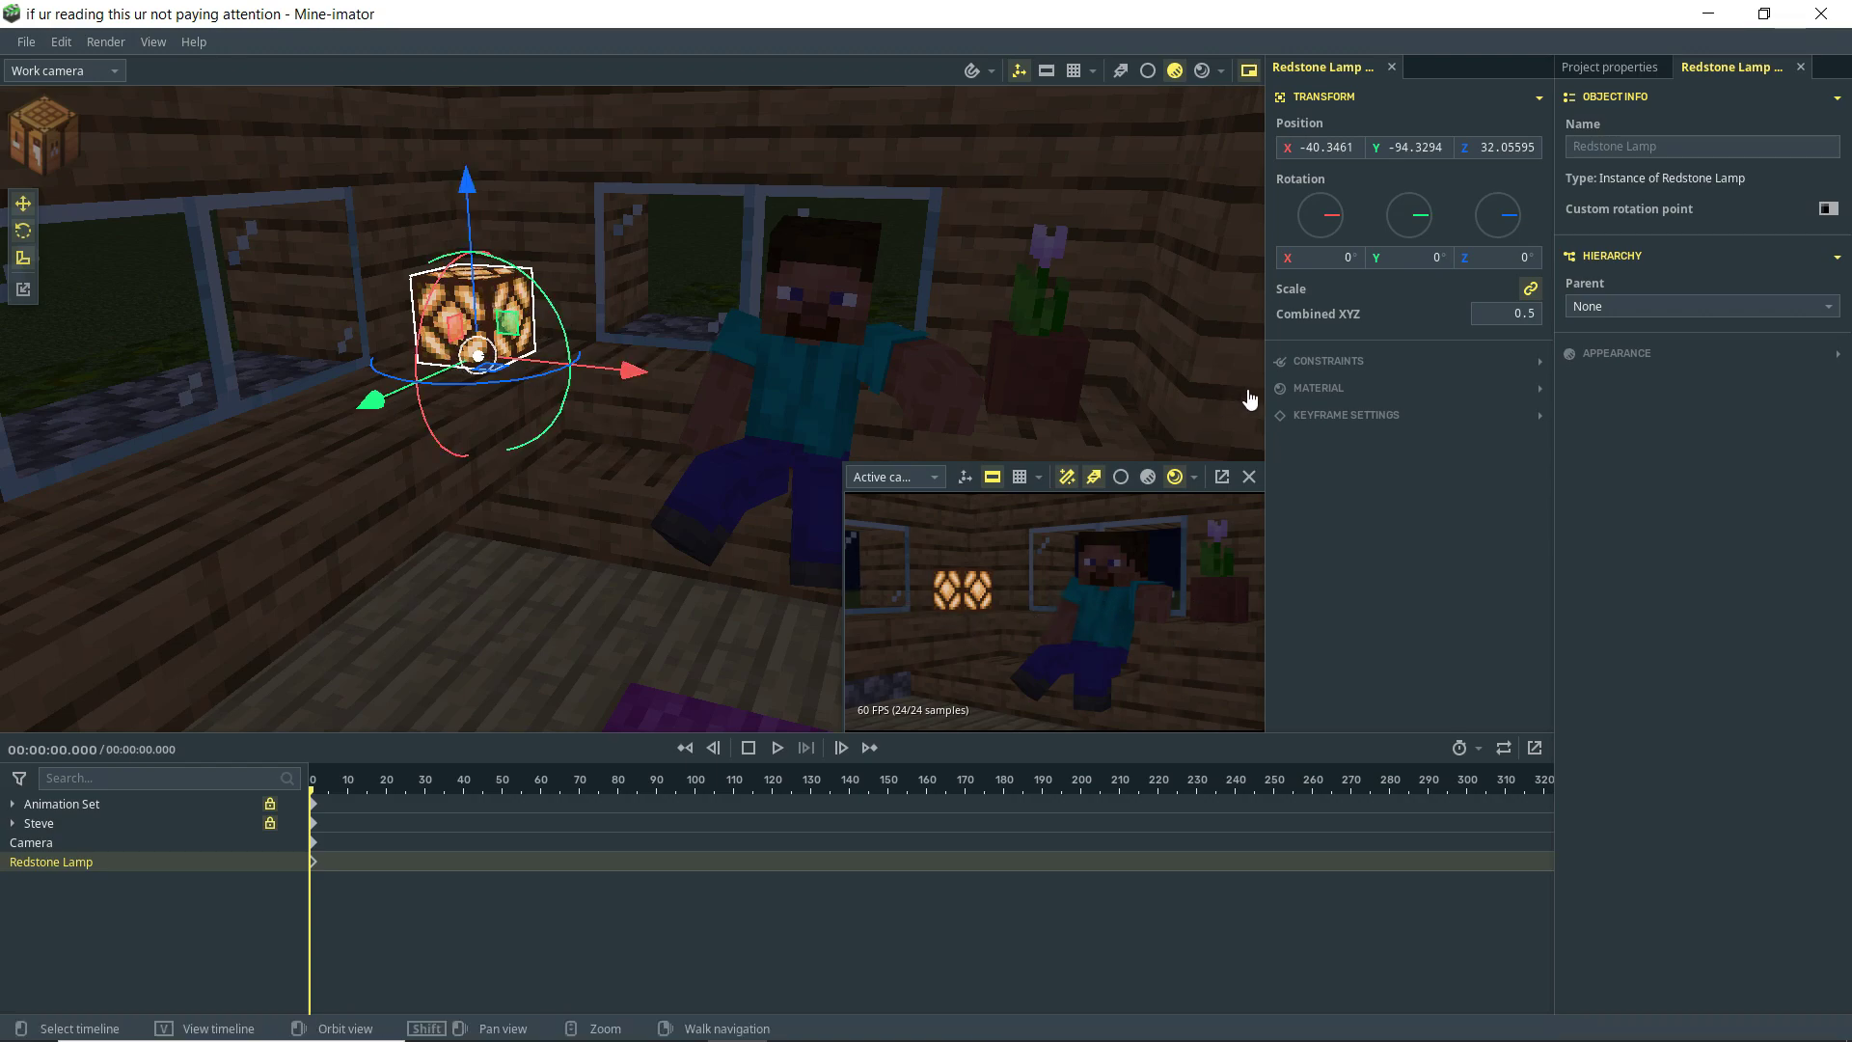
{"action": "left_click", "coordinate": [1316, 390]}
{"action": "left_click_drag", "start_coordinate": [1548, 375], "coordinate": [1549, 654]}
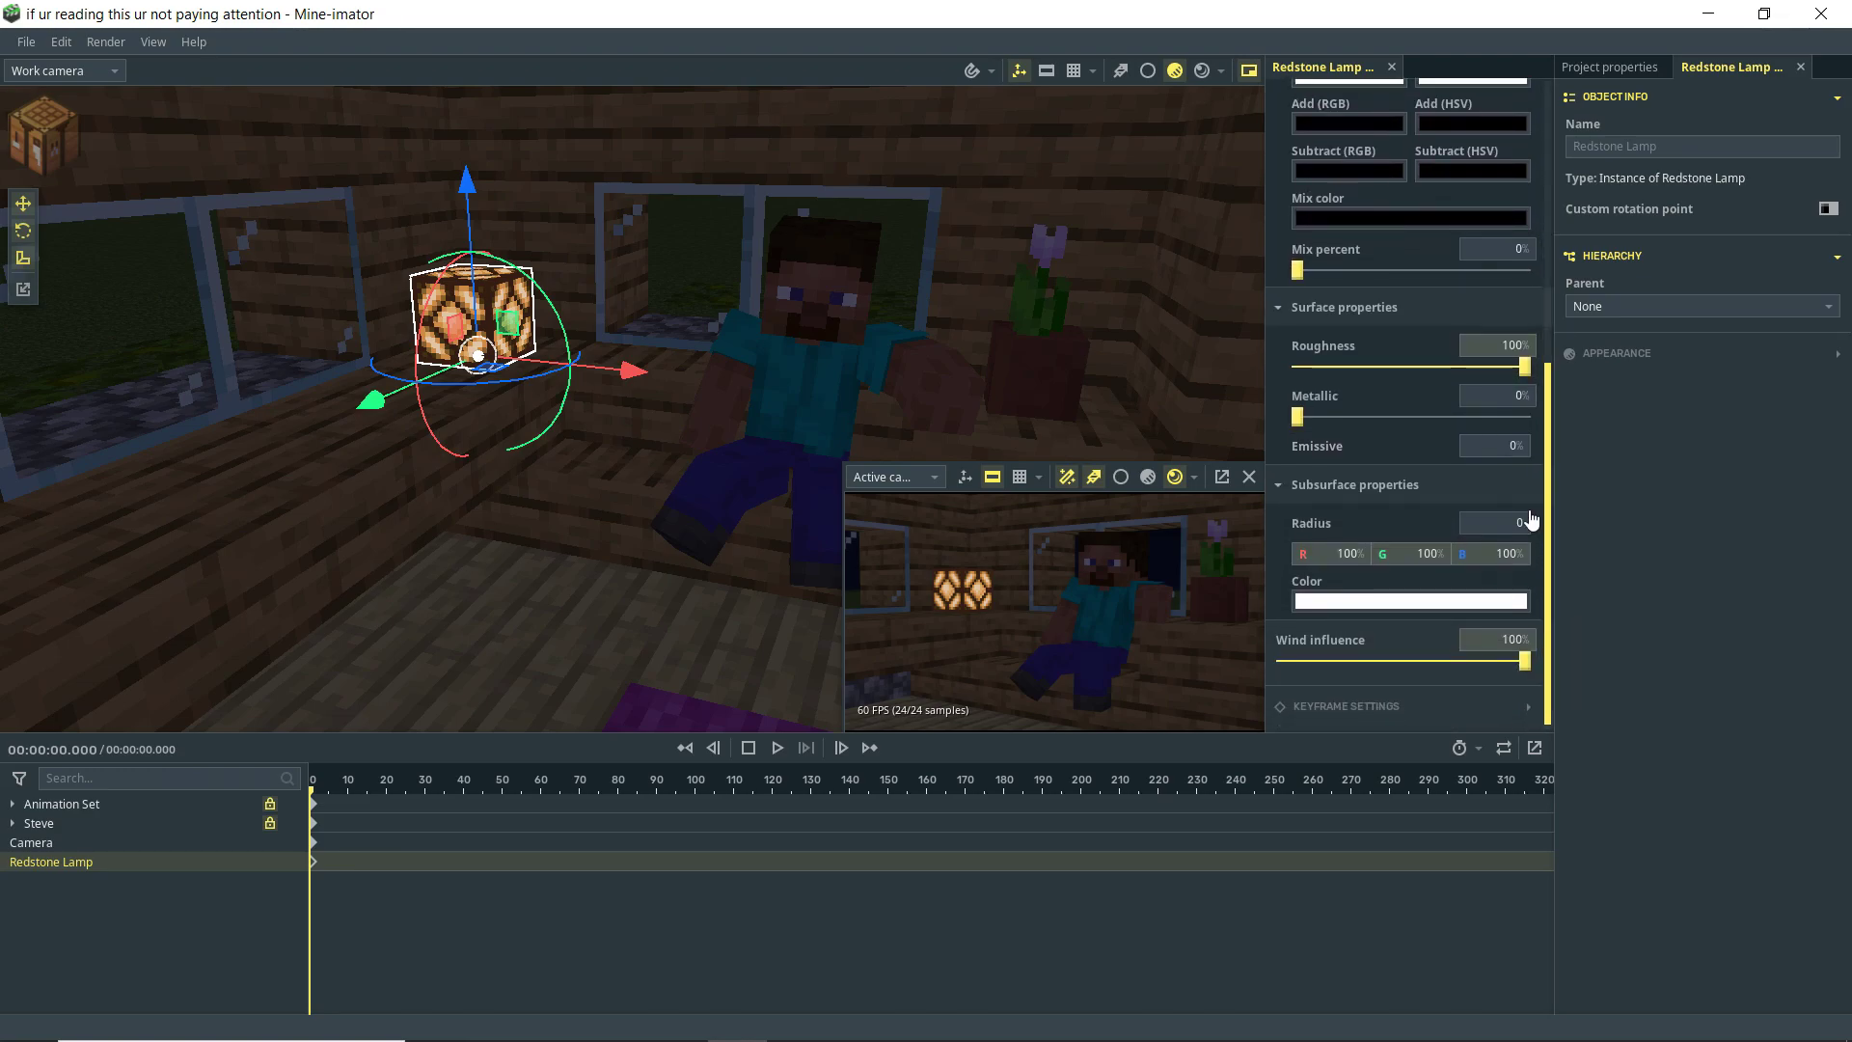
{"action": "mouse_move", "coordinate": [1493, 449]}
{"action": "left_mouse_down"}
{"action": "mouse_move", "coordinate": [1582, 449]}
{"action": "mouse_move", "coordinate": [1501, 446]}
{"action": "left_mouse_up"}
{"action": "left_click", "coordinate": [1501, 451]}
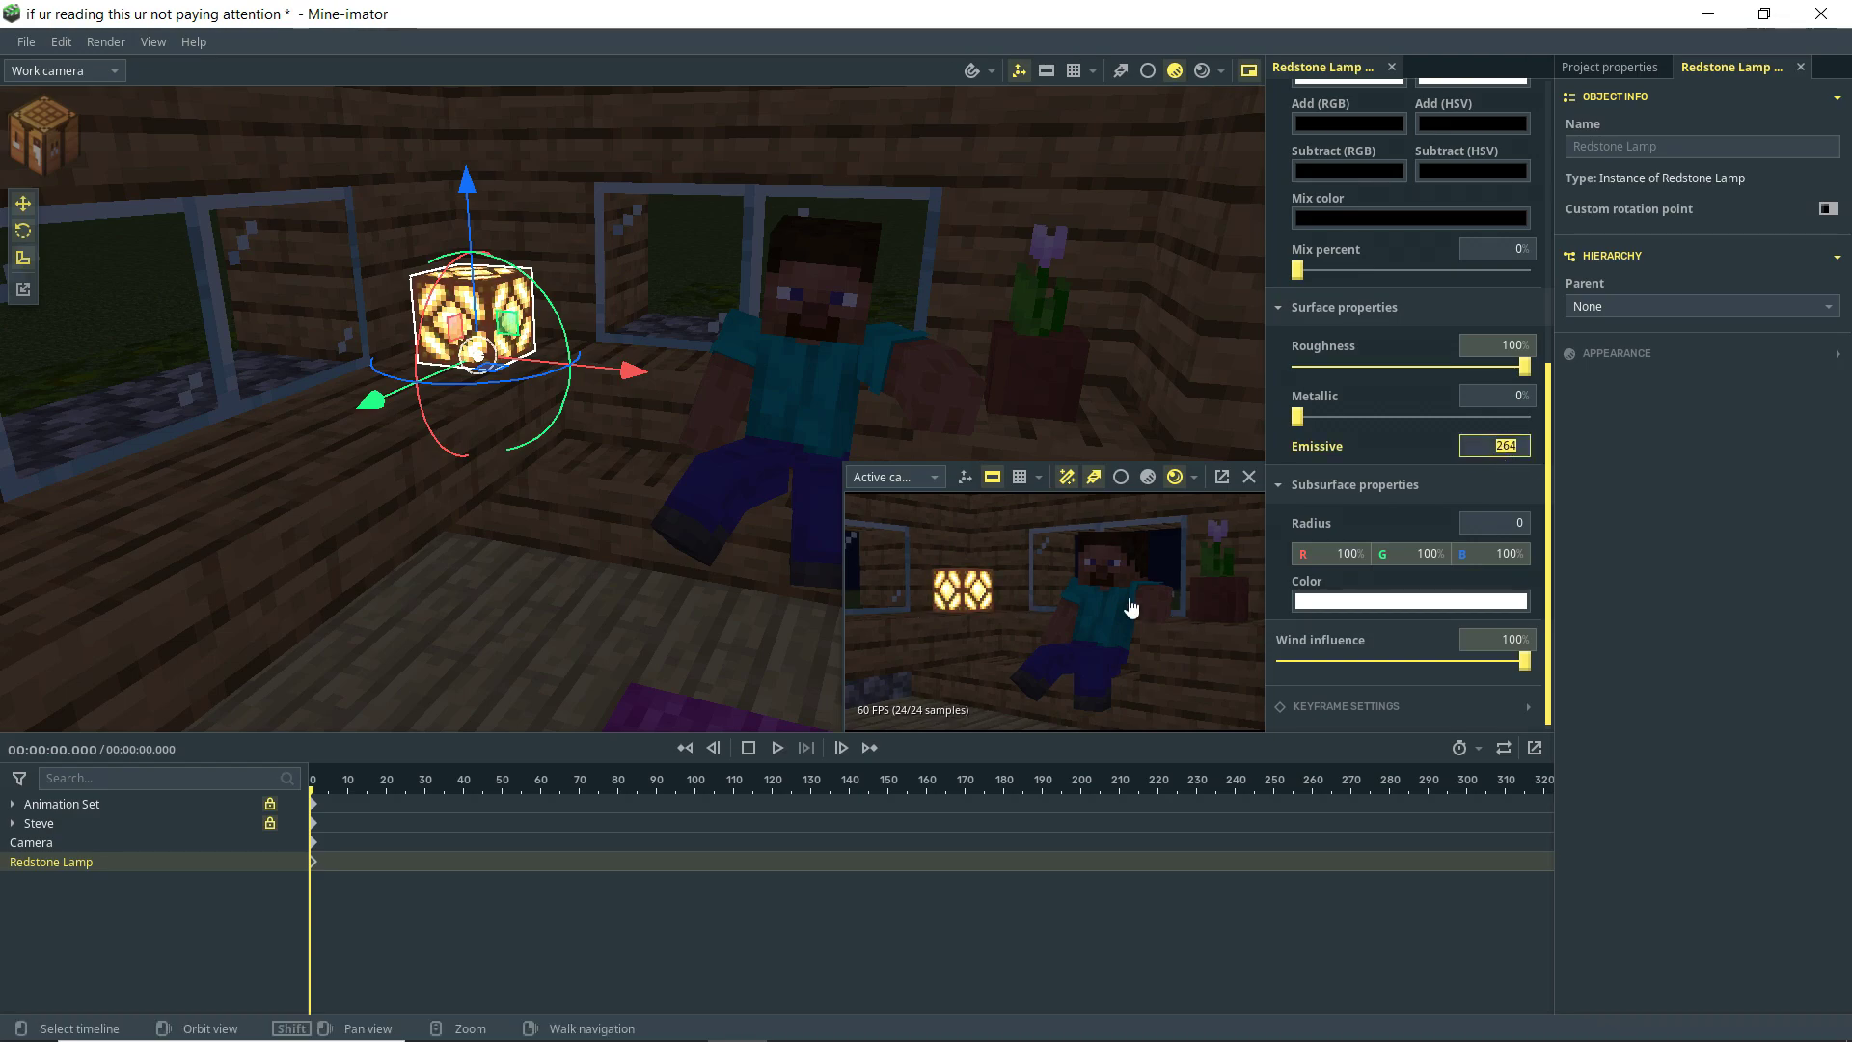
{"action": "type", "text": "150"}
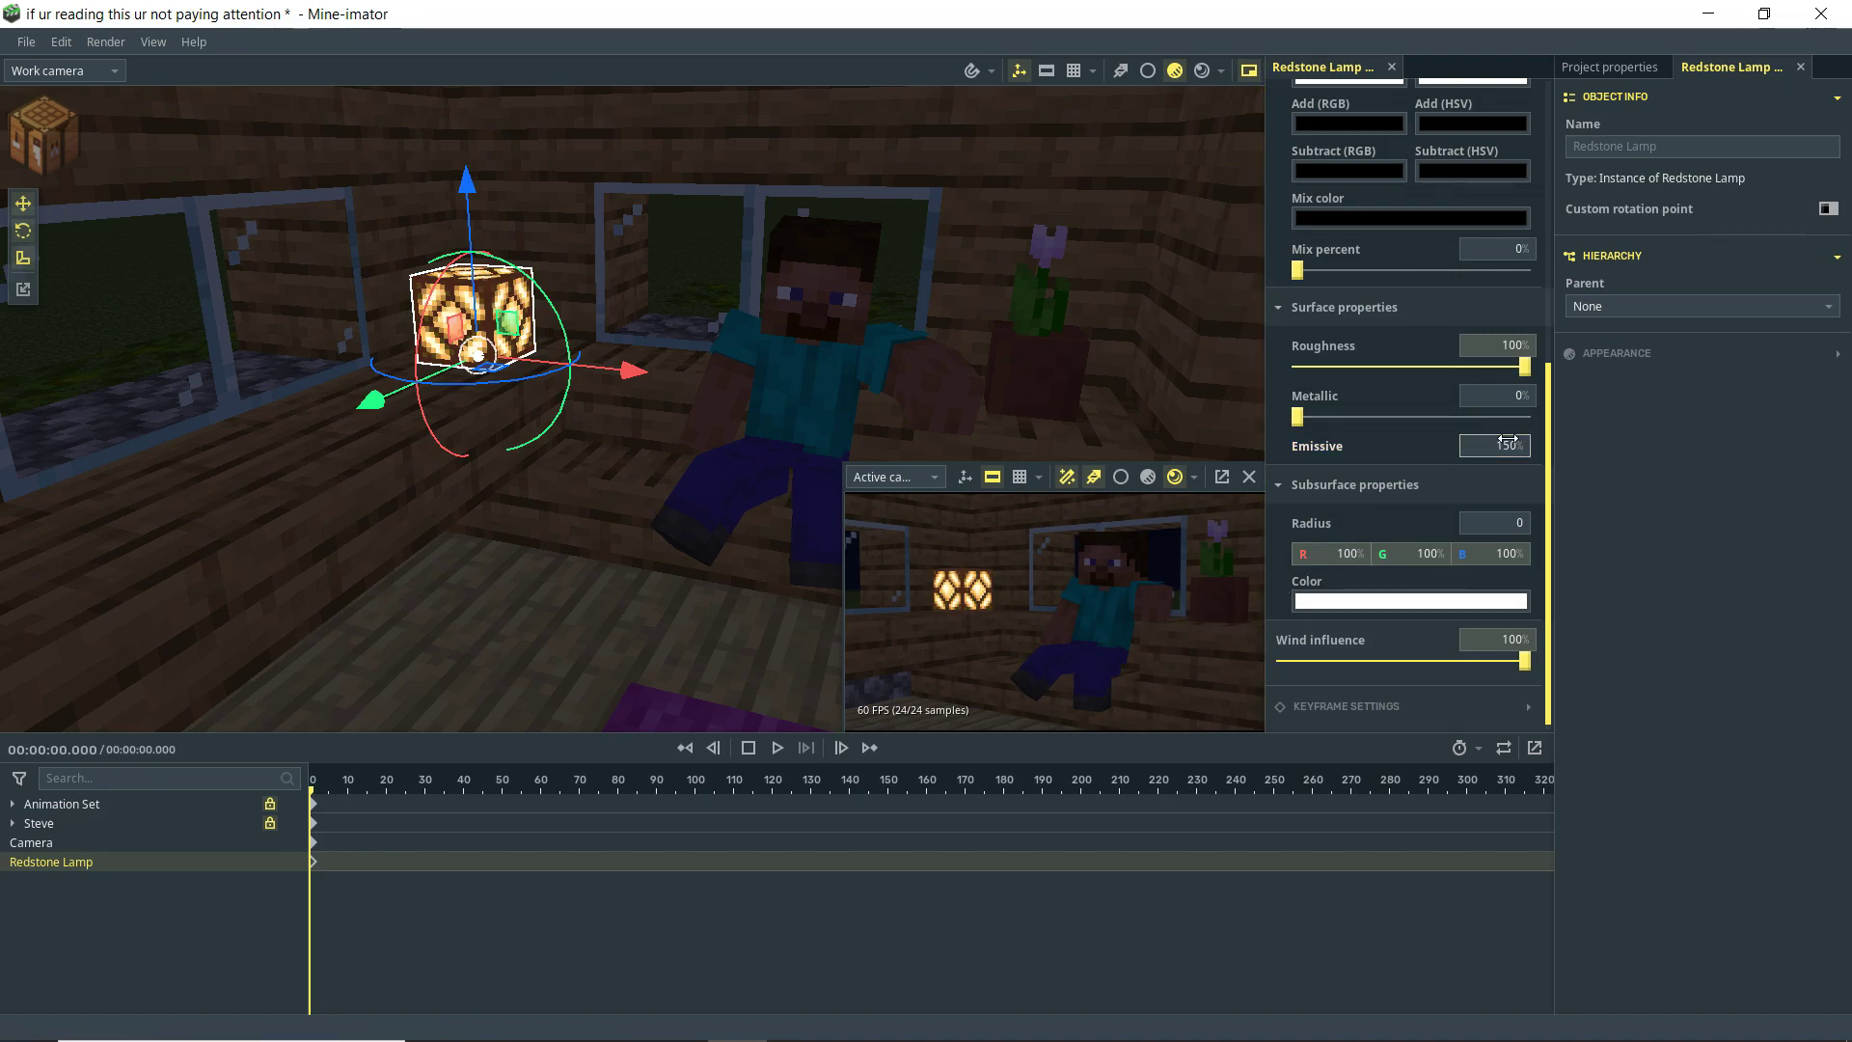
{"action": "key", "text": "BackSpace"}
{"action": "key", "text": "BackSpace"}
{"action": "type", "text": "00"}
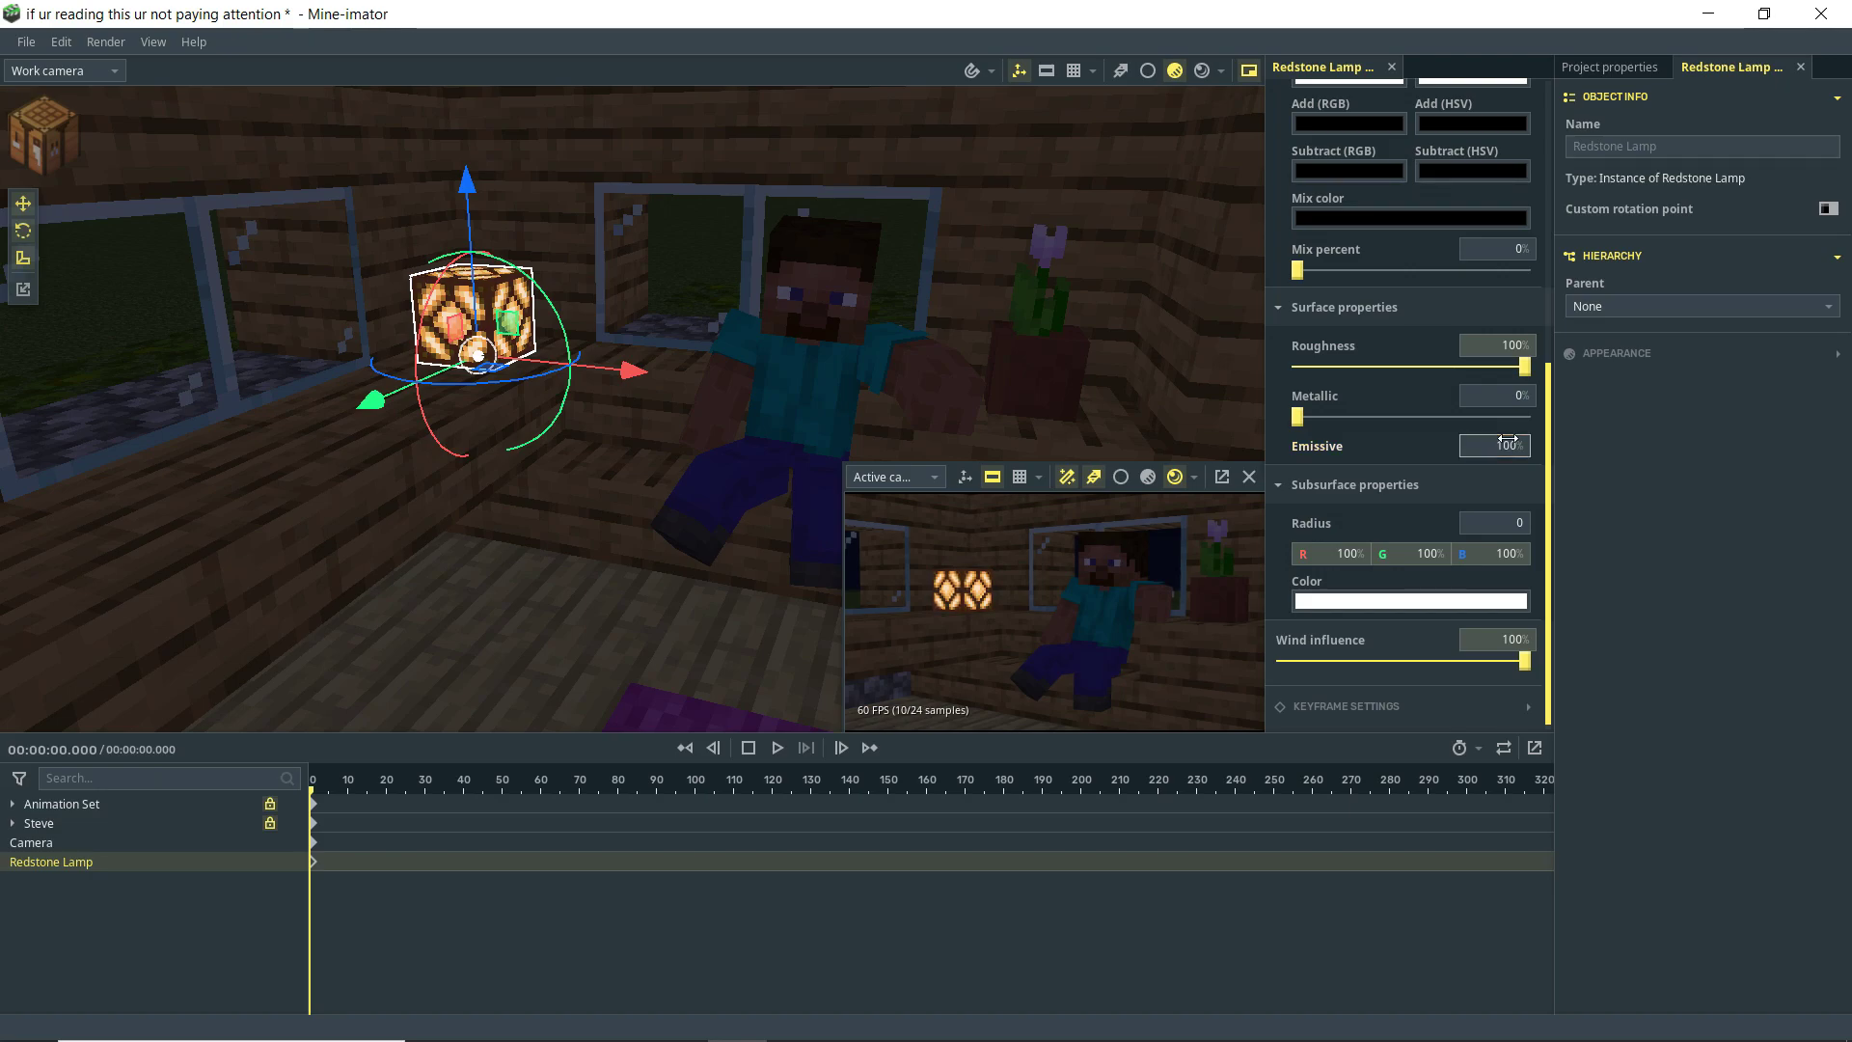
{"action": "key", "text": "BackSpace"}
{"action": "key", "text": "BackSpace"}
{"action": "type", "text": "25"}
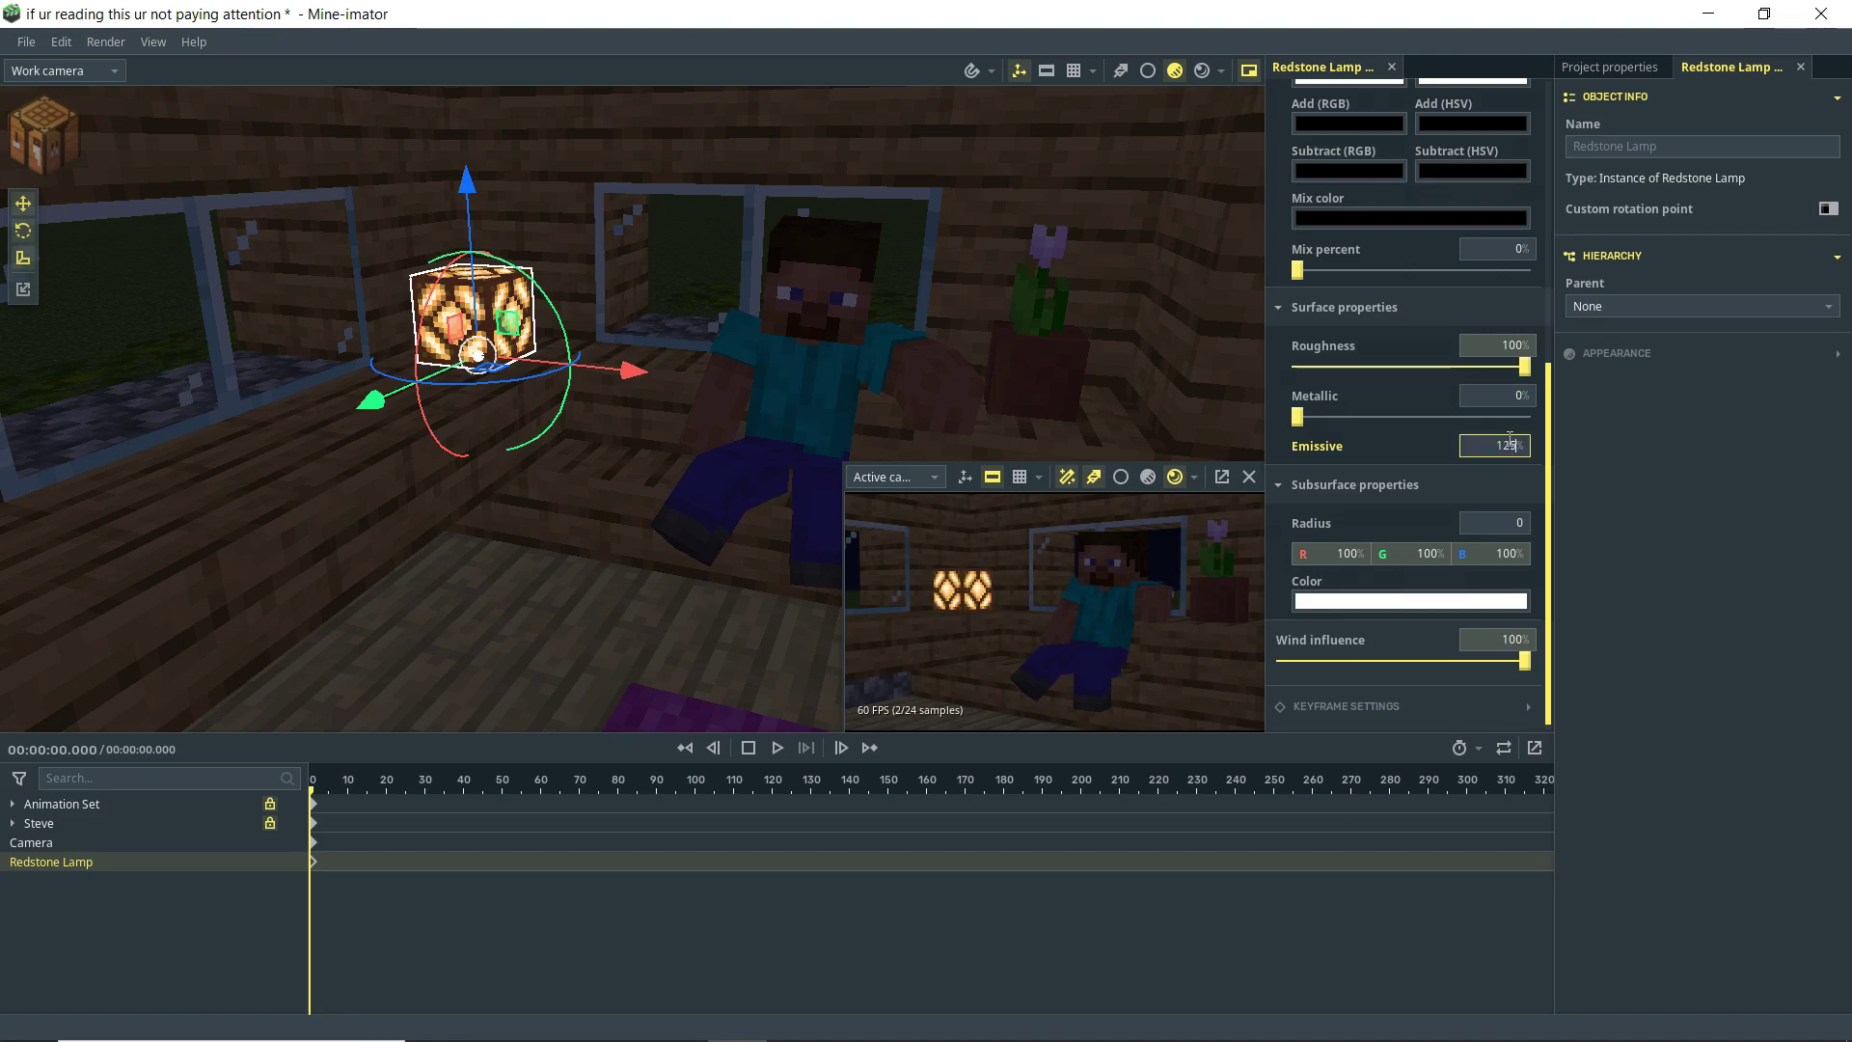
{"action": "key", "text": "Return"}
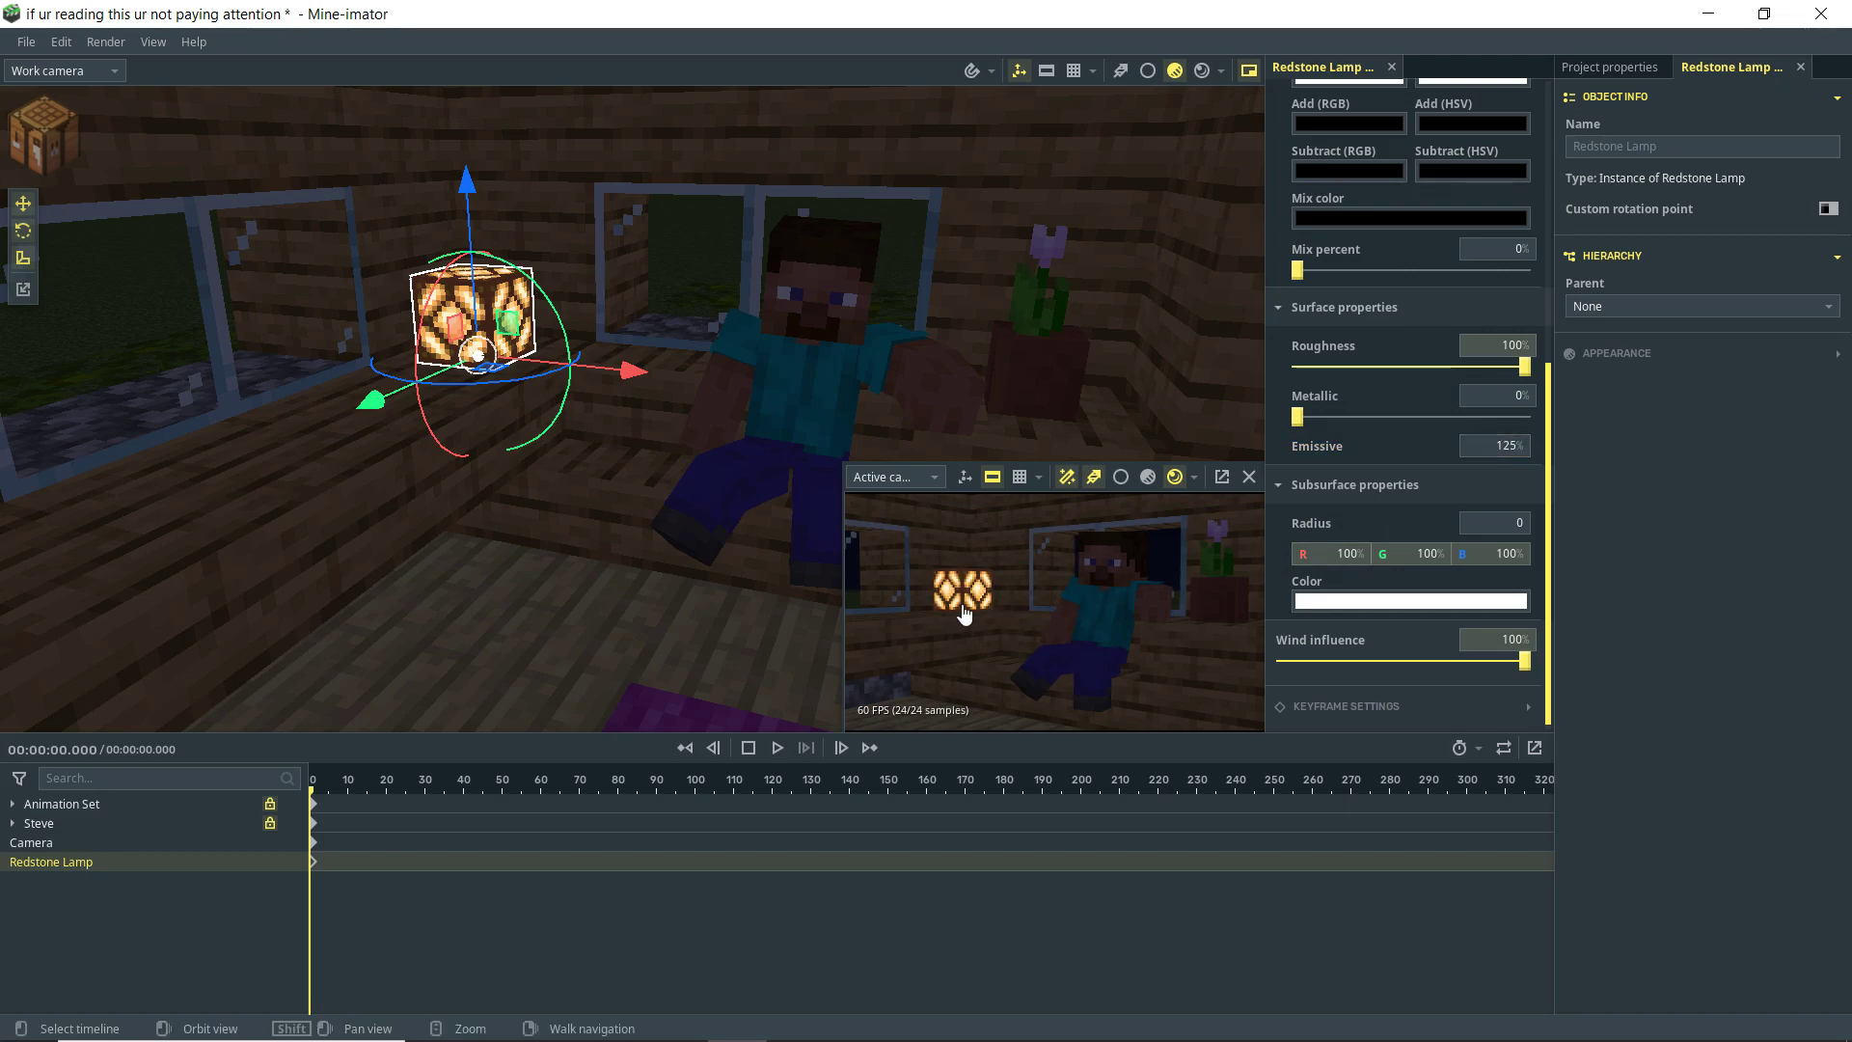
Step: Create a point light and position it just above the redstone lamp, at about X -34.9, Y -89.6, Z 39.2
{"action": "left_click", "coordinate": [52, 155]}
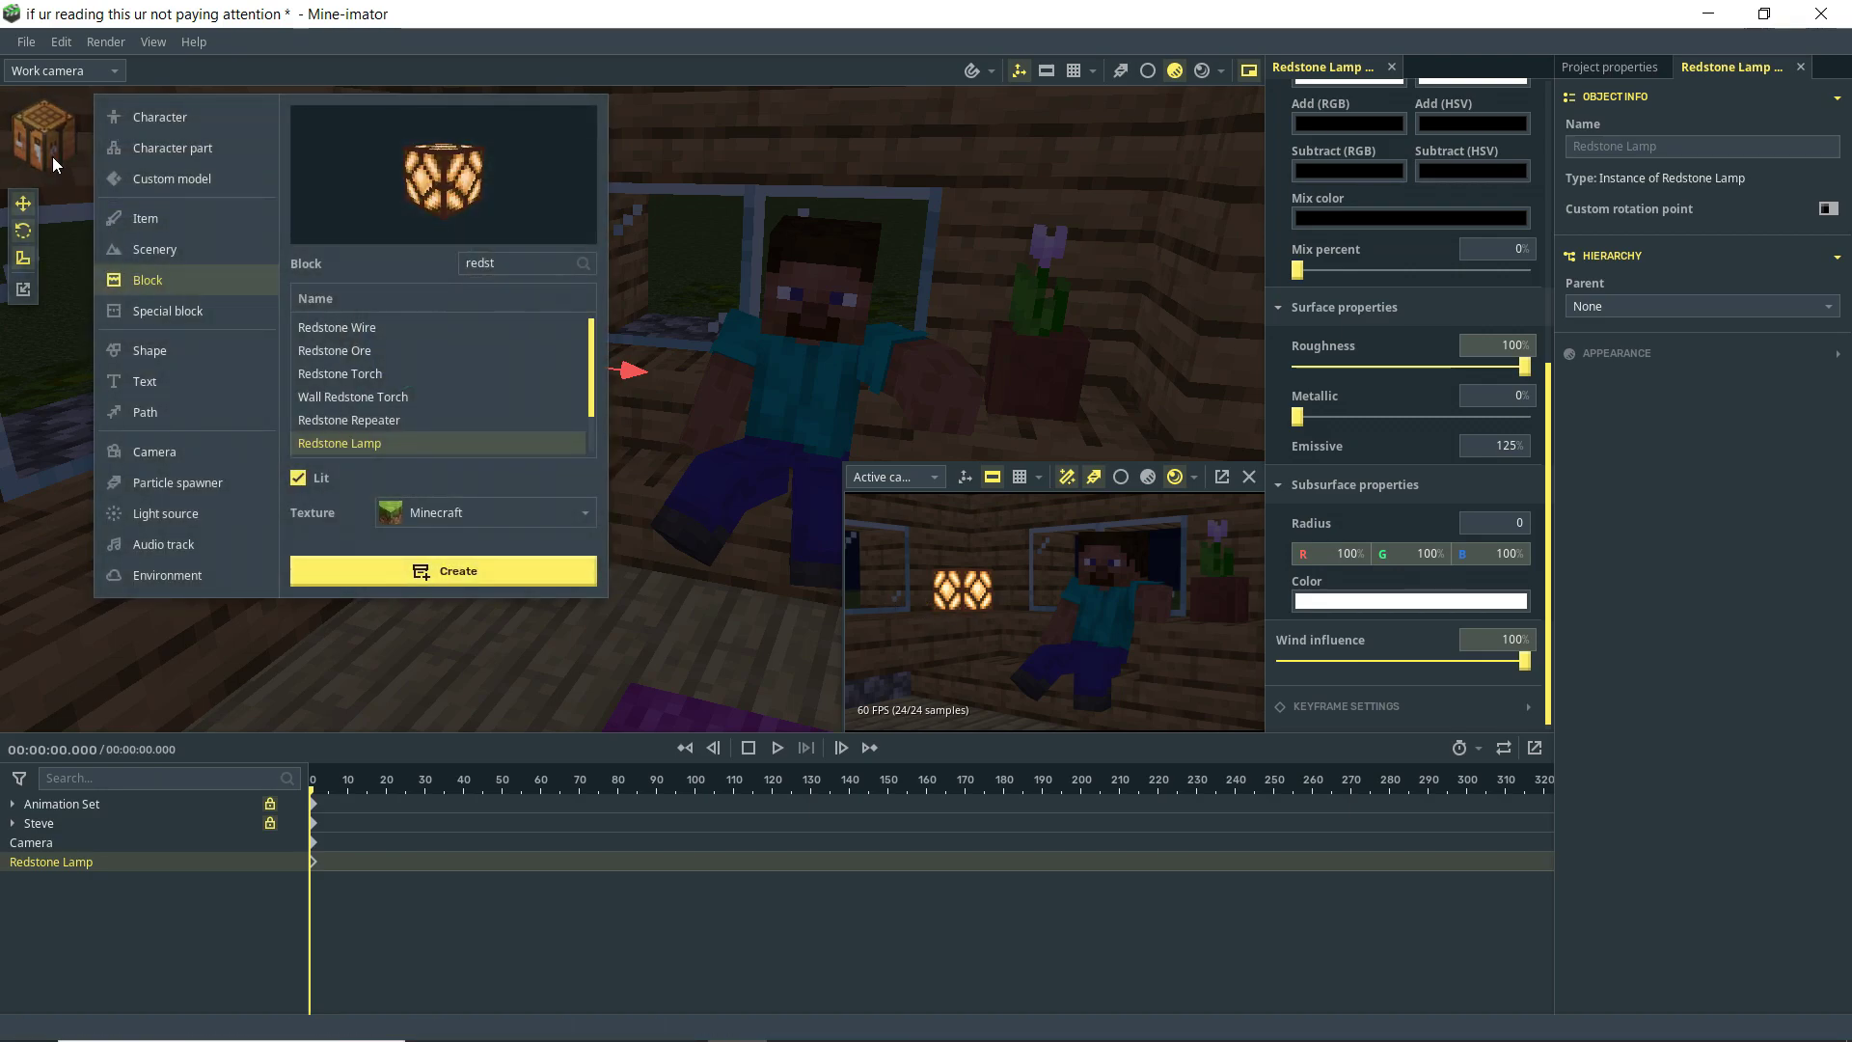
{"action": "left_click", "coordinate": [180, 518]}
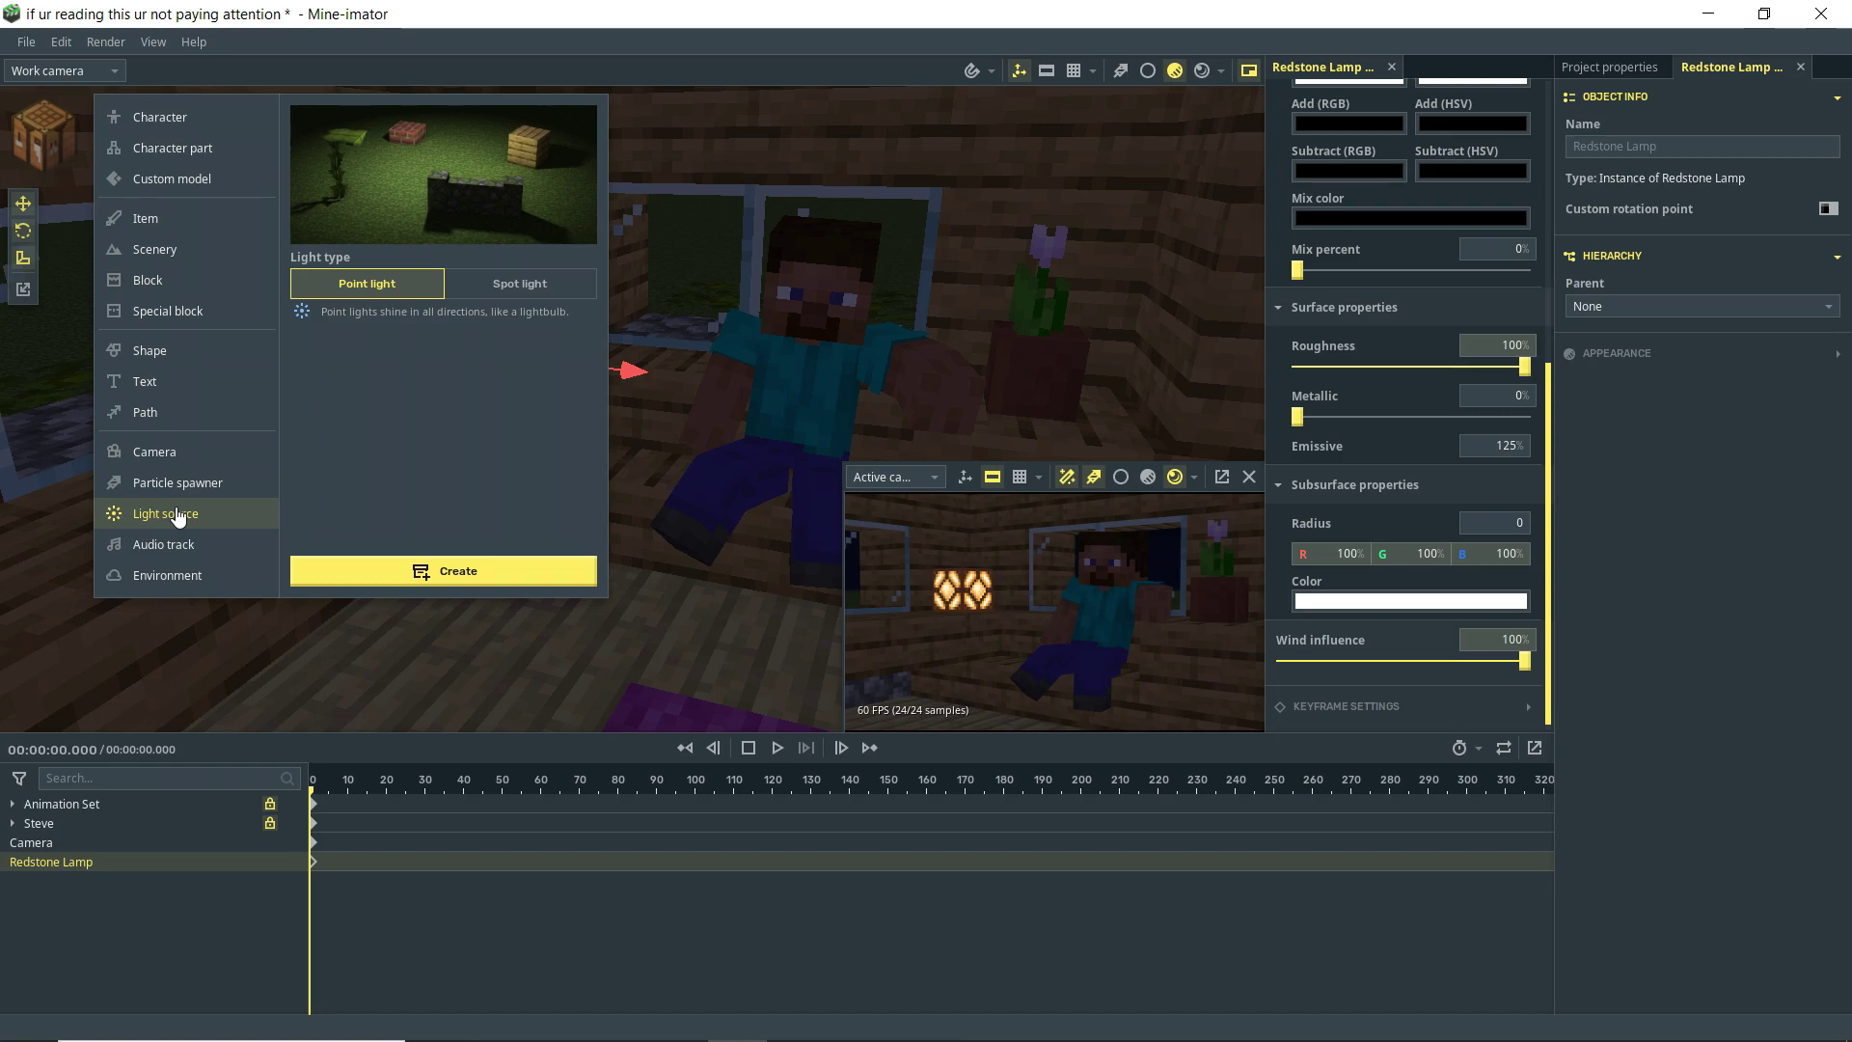
{"action": "left_click", "coordinate": [474, 571]}
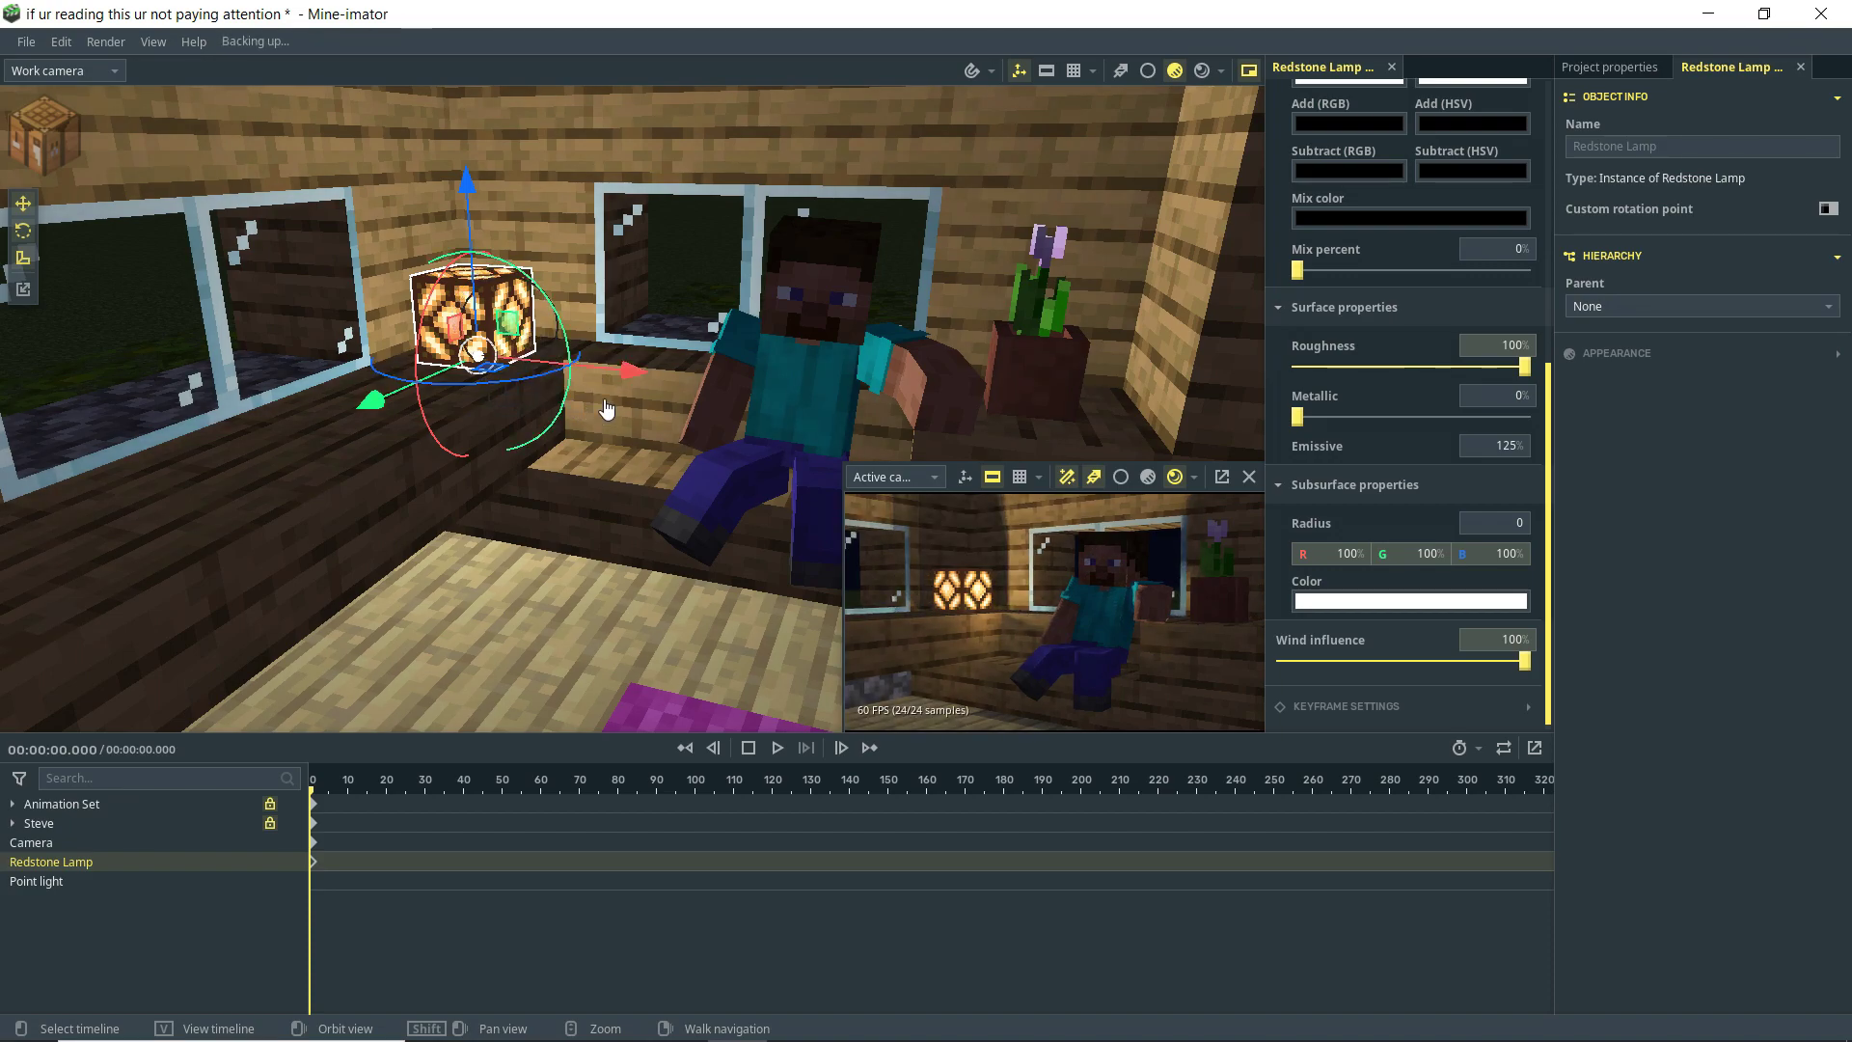
{"action": "left_click", "coordinate": [81, 882]}
{"action": "left_click_drag", "start_coordinate": [509, 253], "coordinate": [515, 167]}
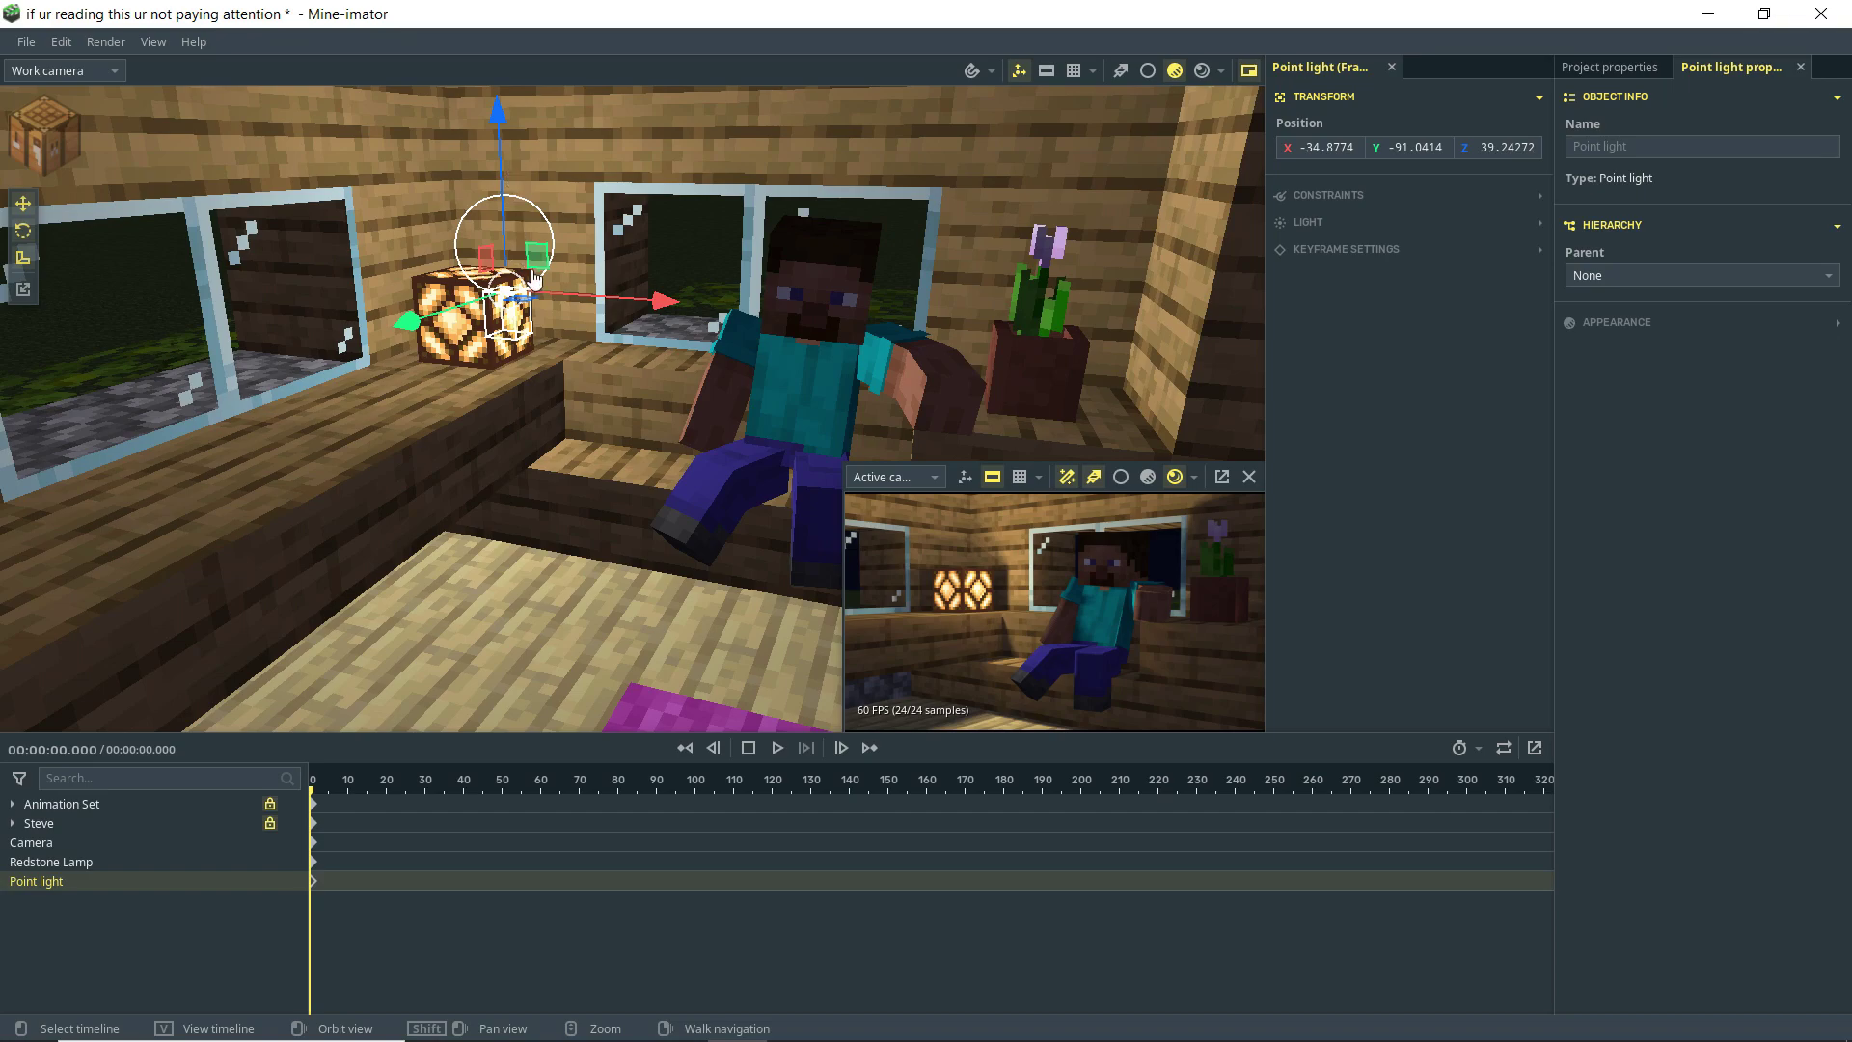
{"action": "left_click_drag", "start_coordinate": [433, 328], "coordinate": [424, 332]}
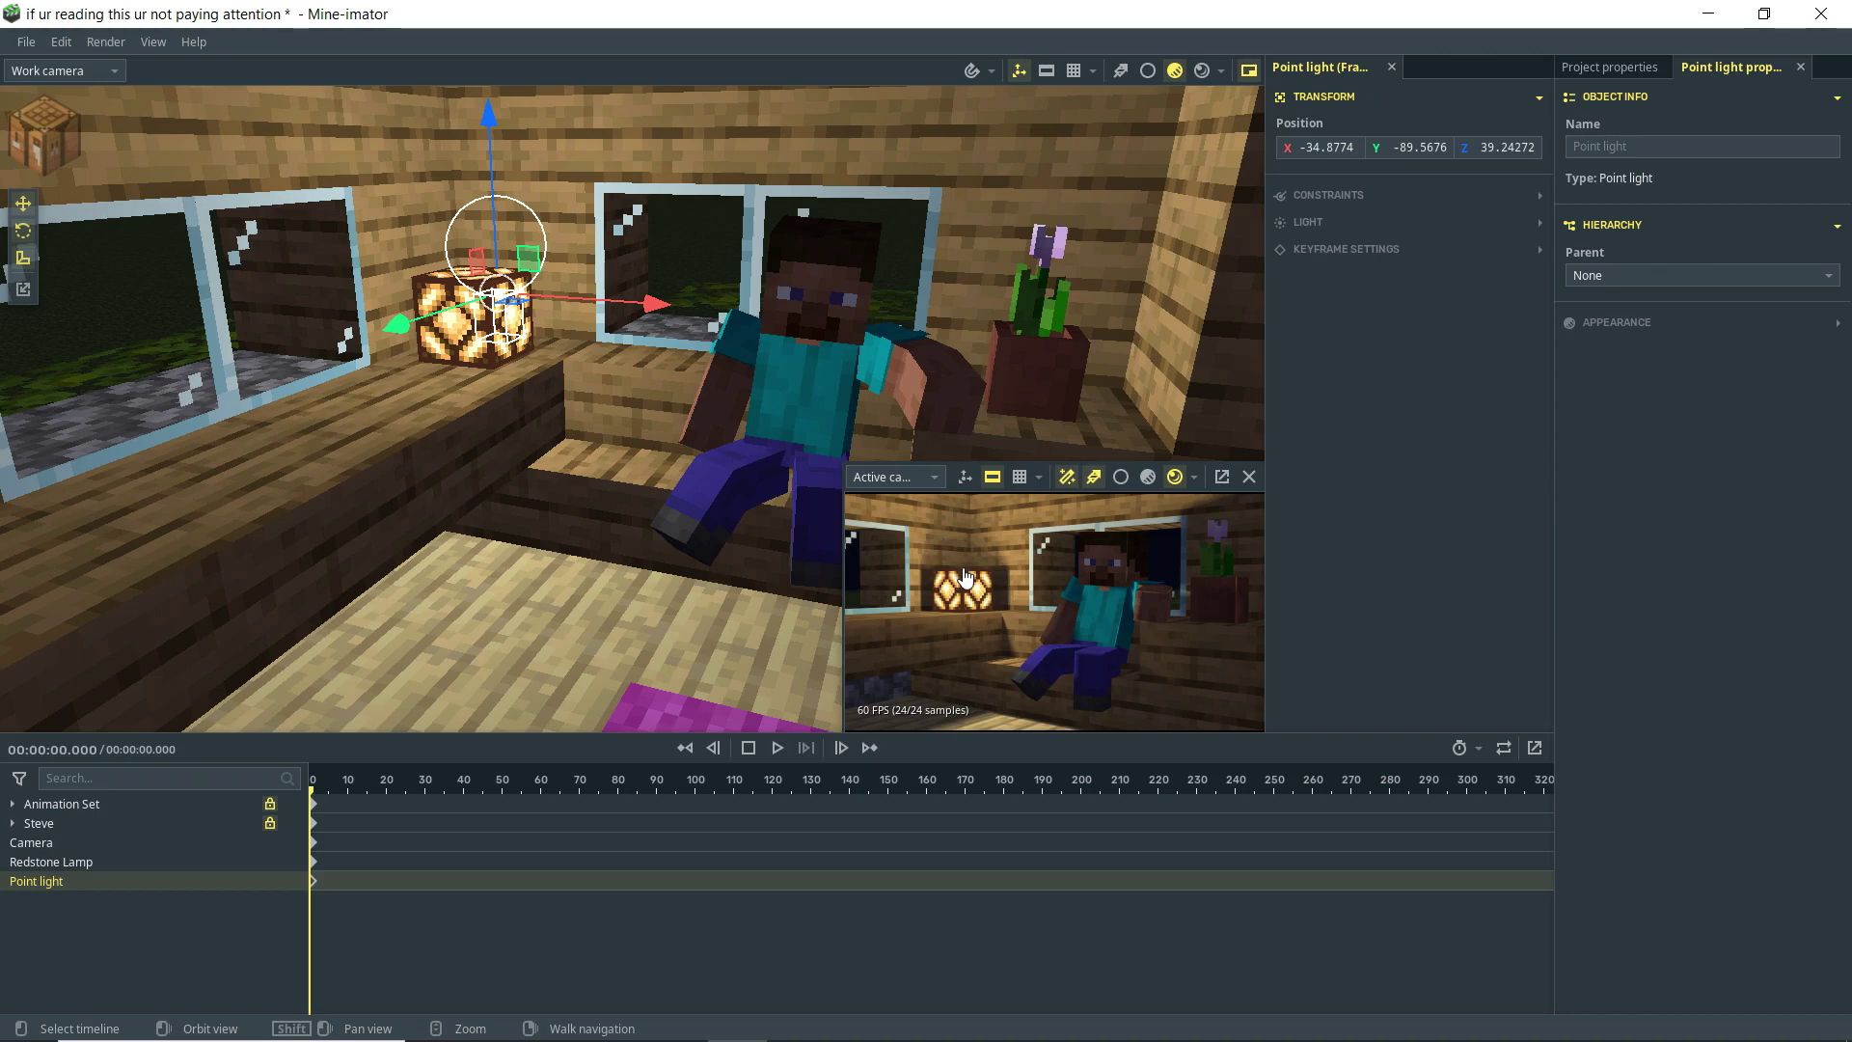
Step: Disable shadow casting for the redstone lamp
{"action": "left_click", "coordinate": [439, 362]}
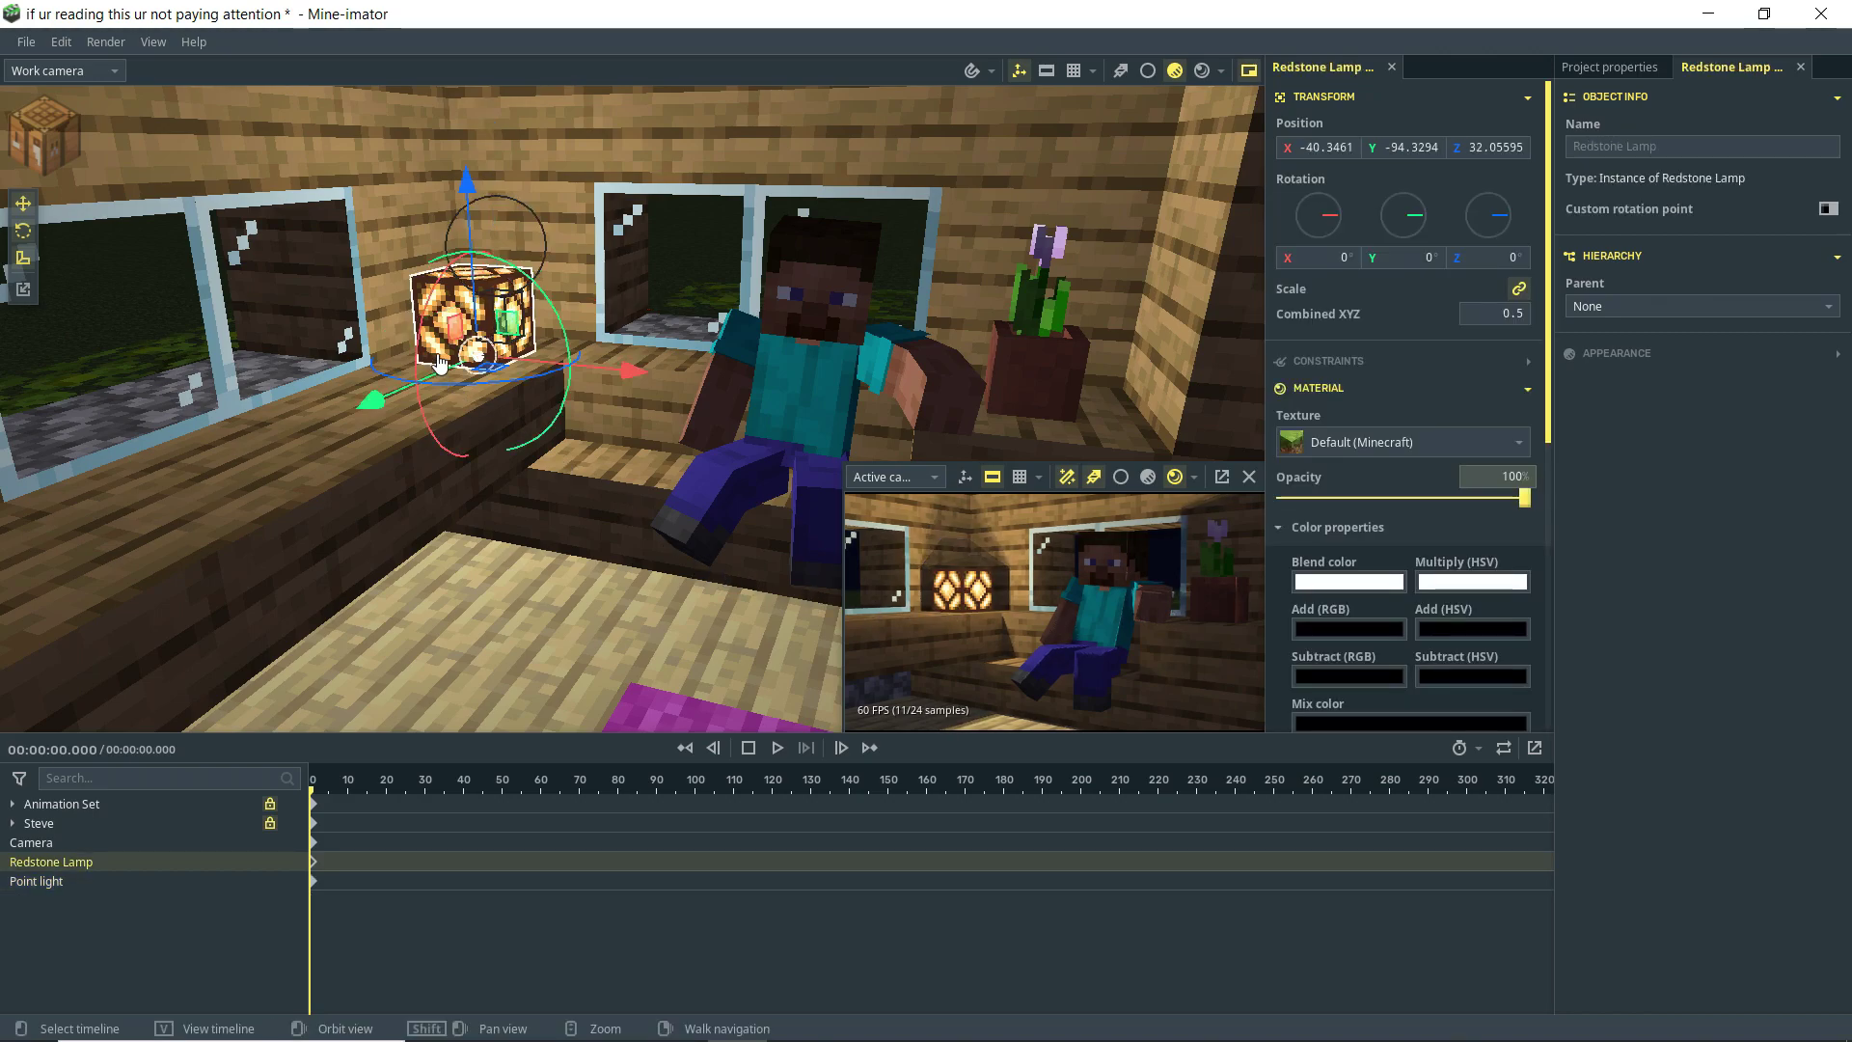
{"action": "left_click", "coordinate": [1673, 357]}
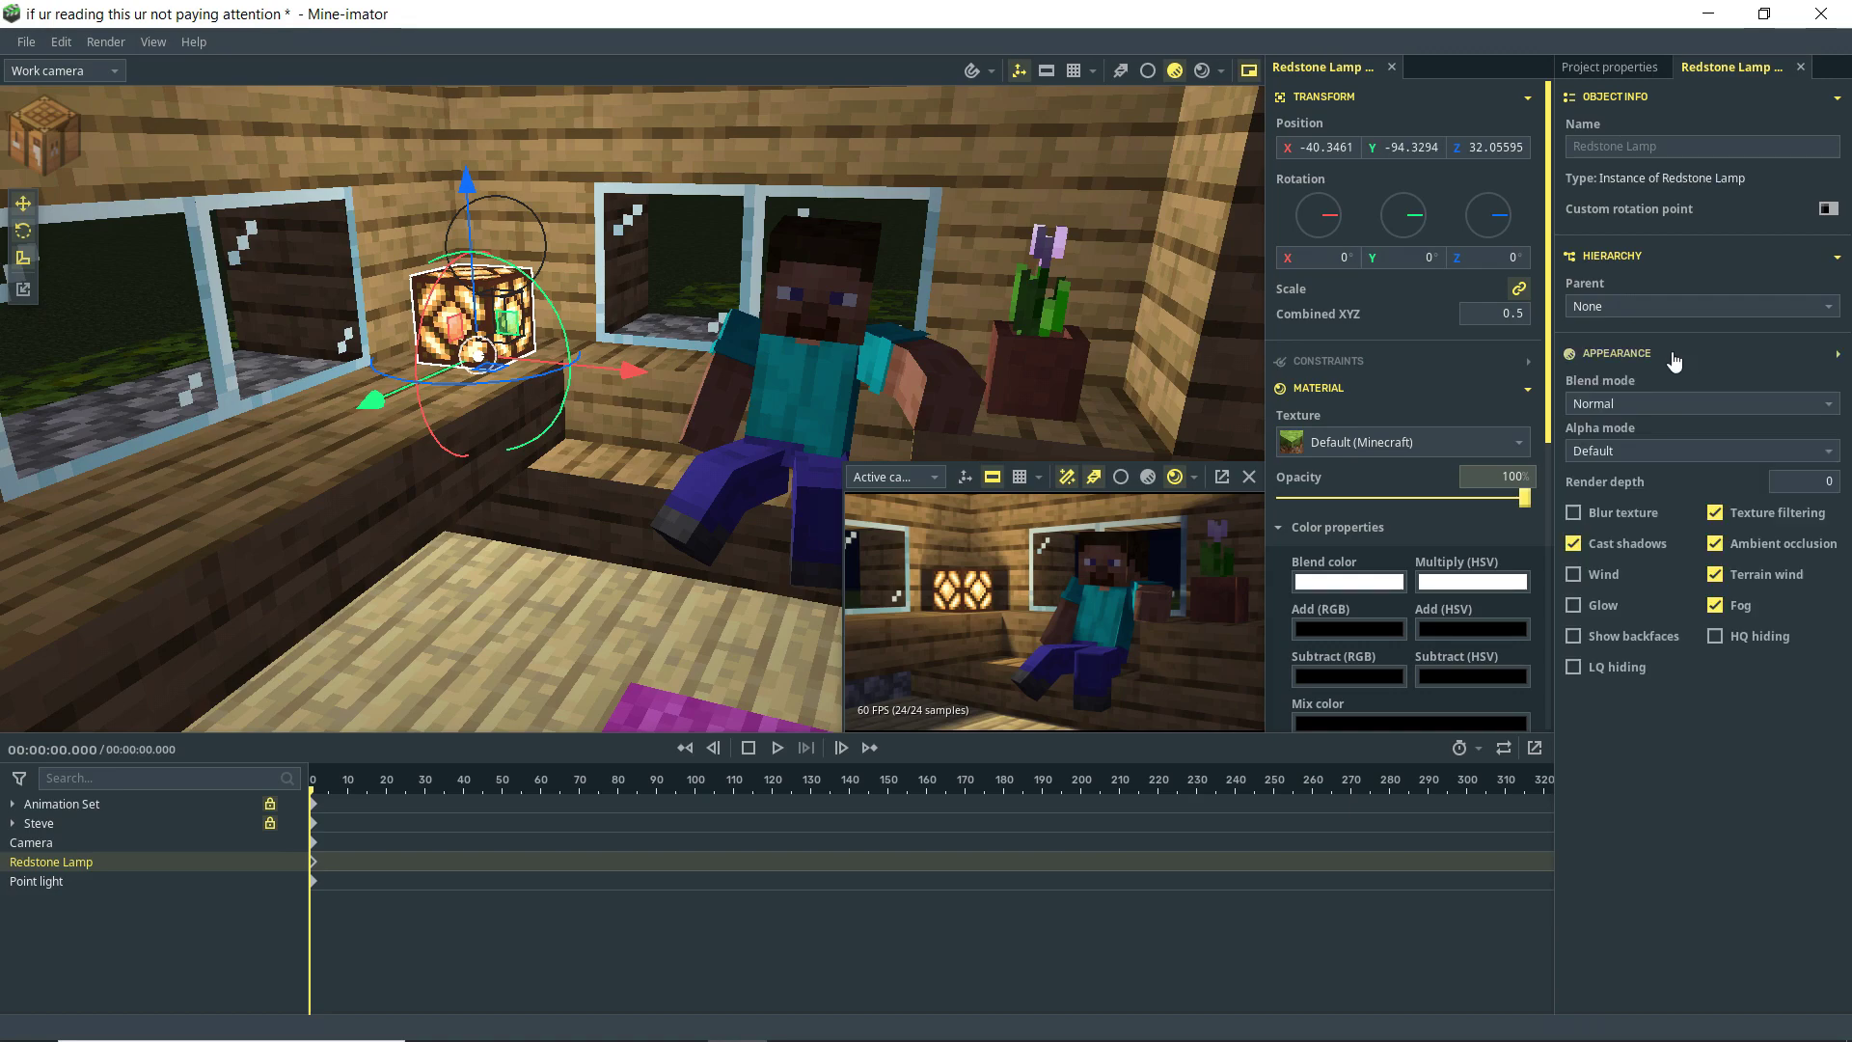
{"action": "left_click", "coordinate": [1603, 546]}
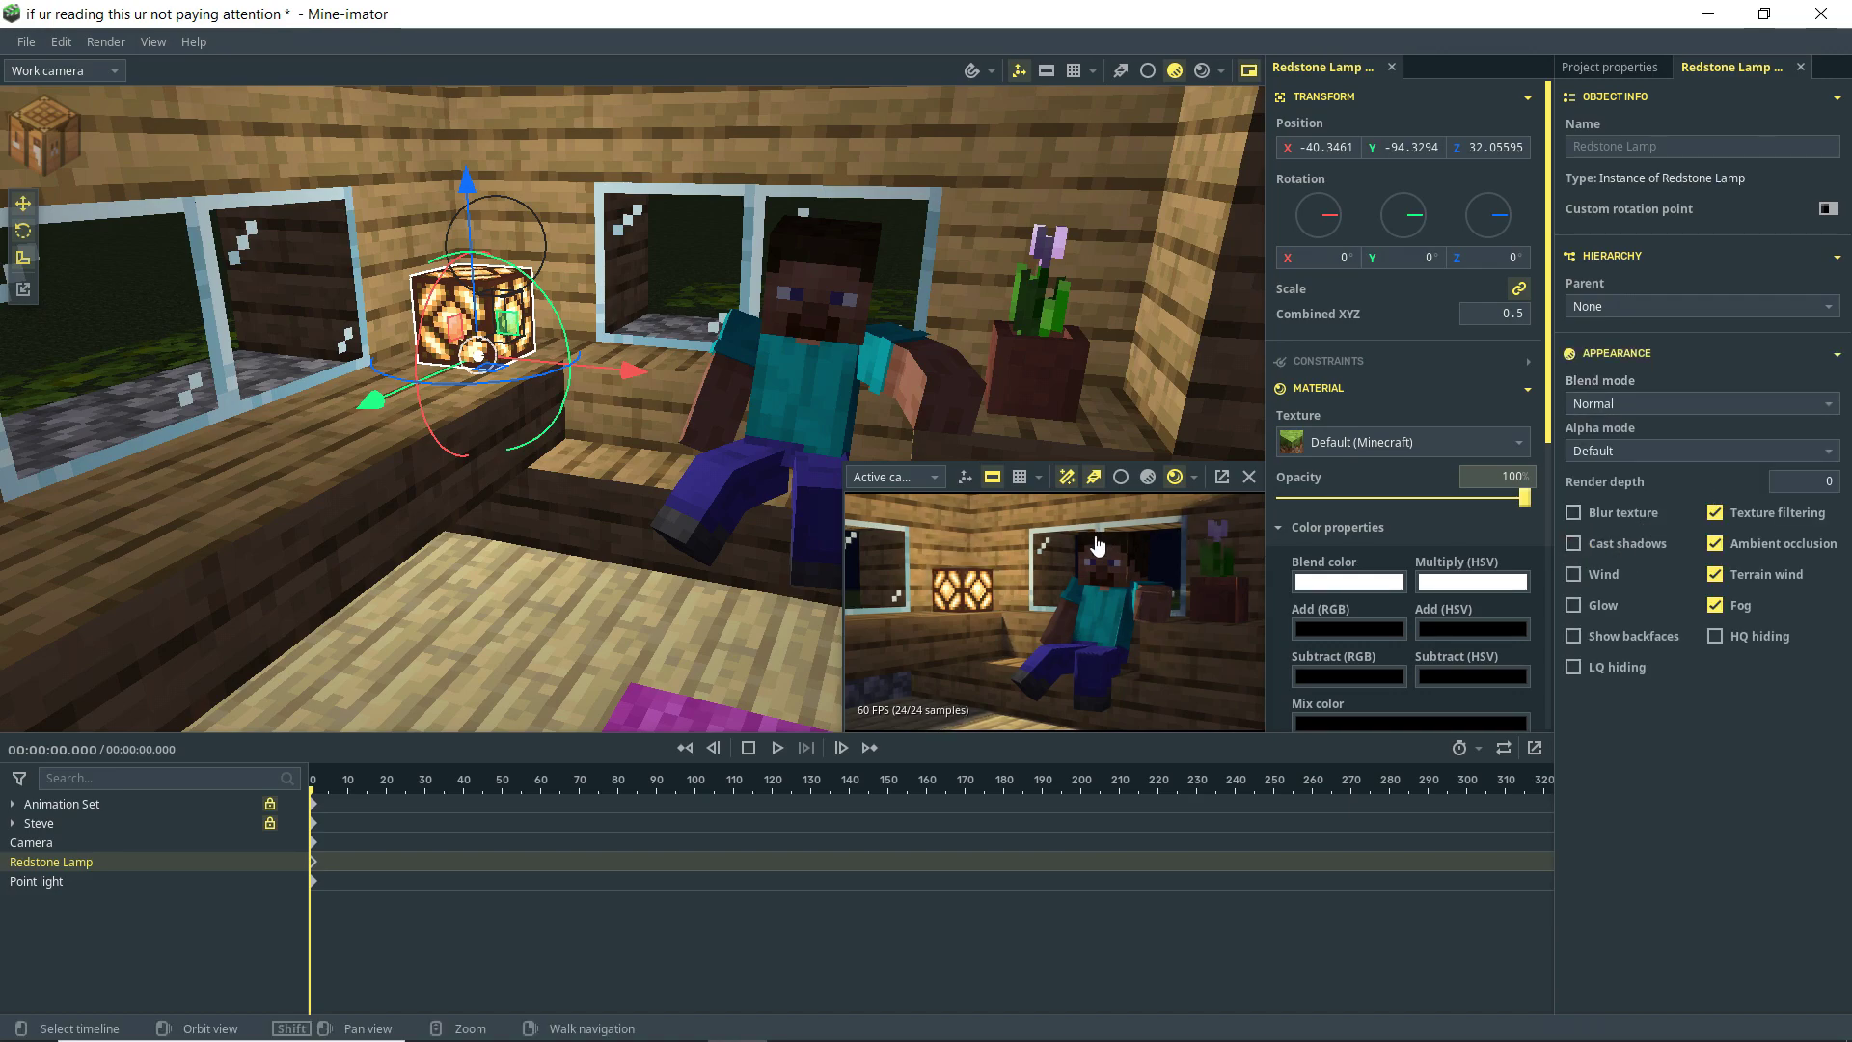
Step: Turn the point light's shadow rendering off and back on twice to compare the camera preview
{"action": "left_click", "coordinate": [546, 230]}
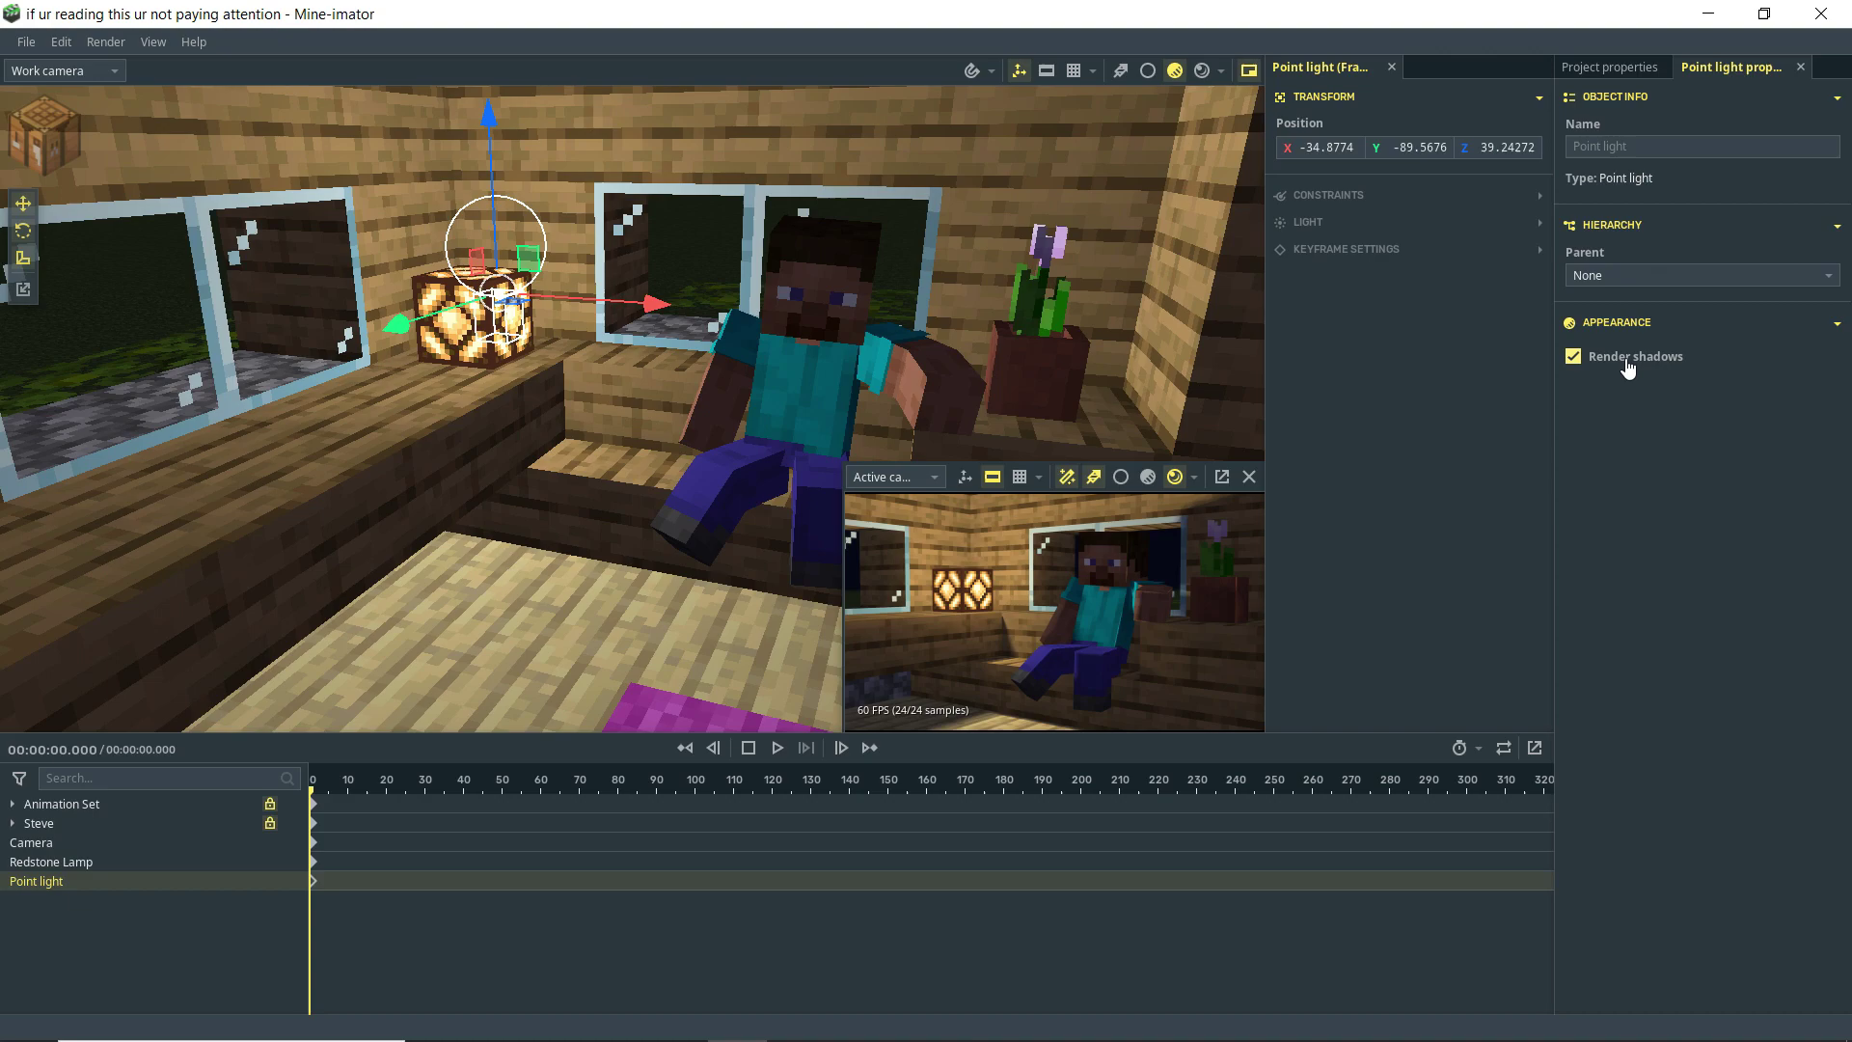
{"action": "left_click", "coordinate": [1581, 363]}
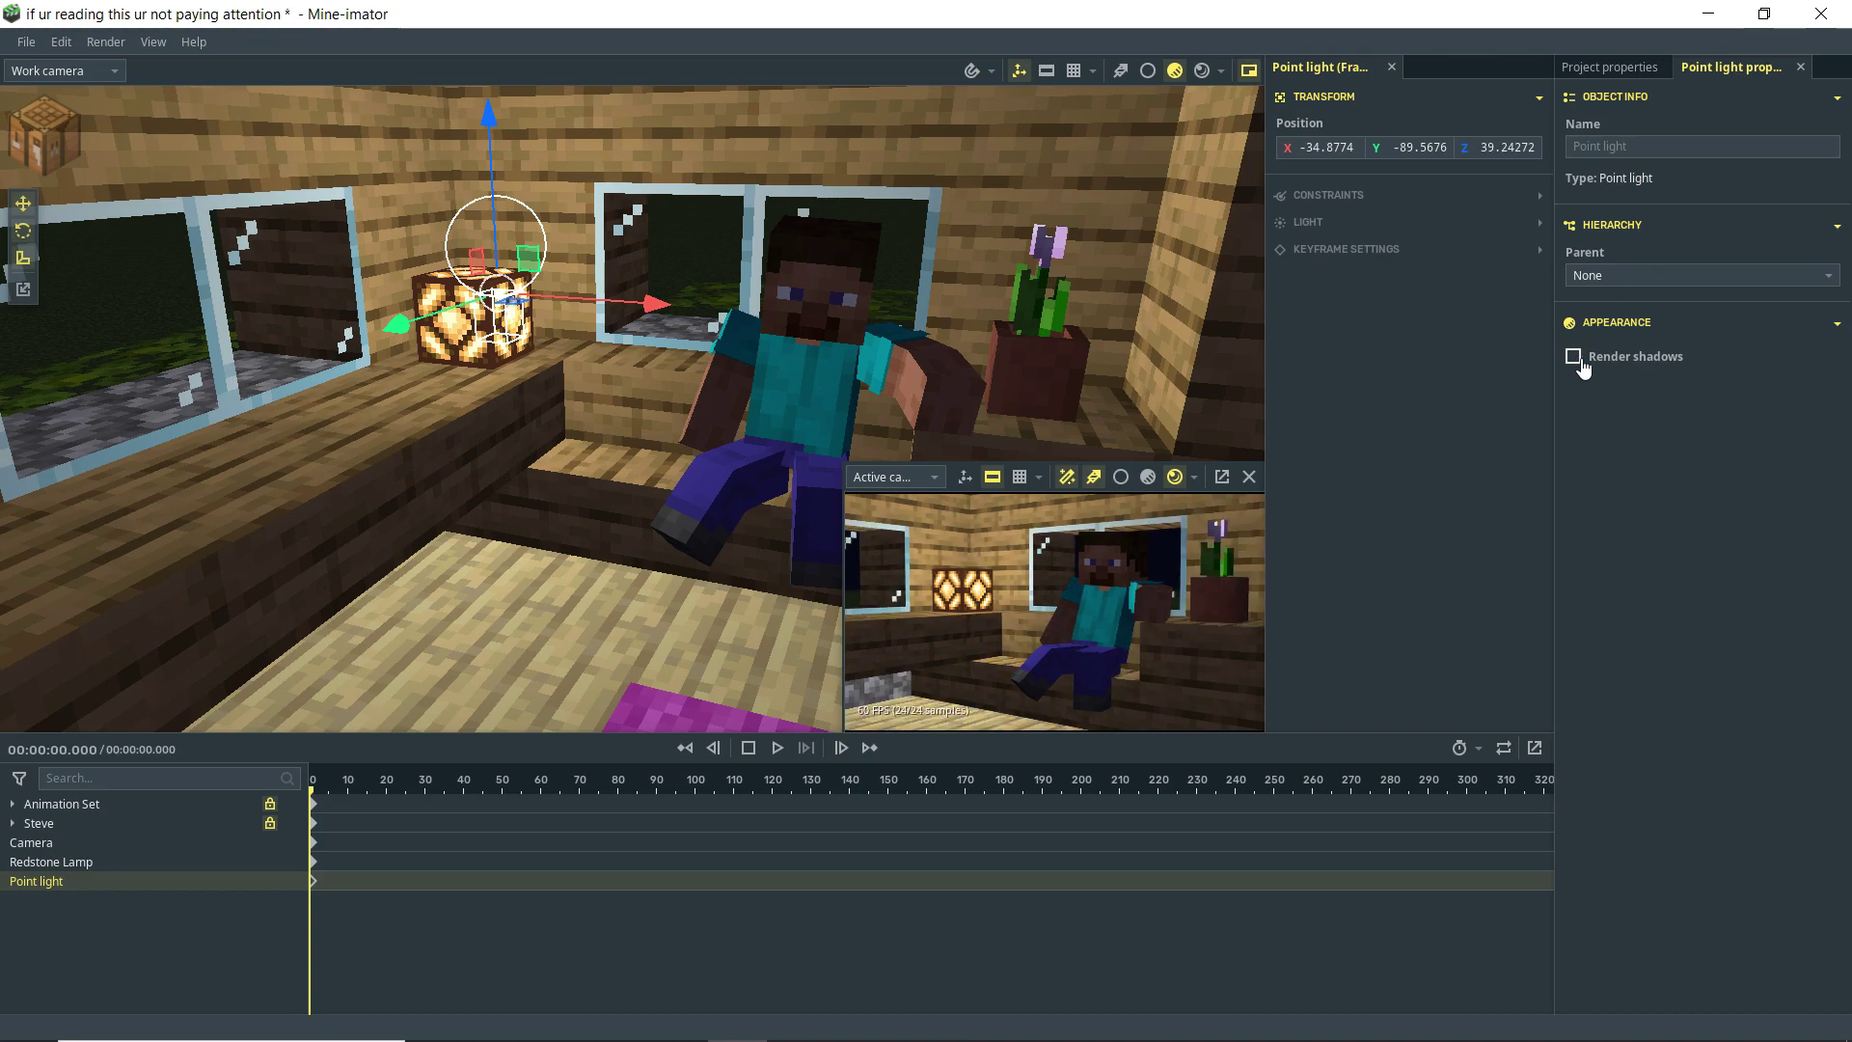
{"action": "left_click", "coordinate": [1580, 362]}
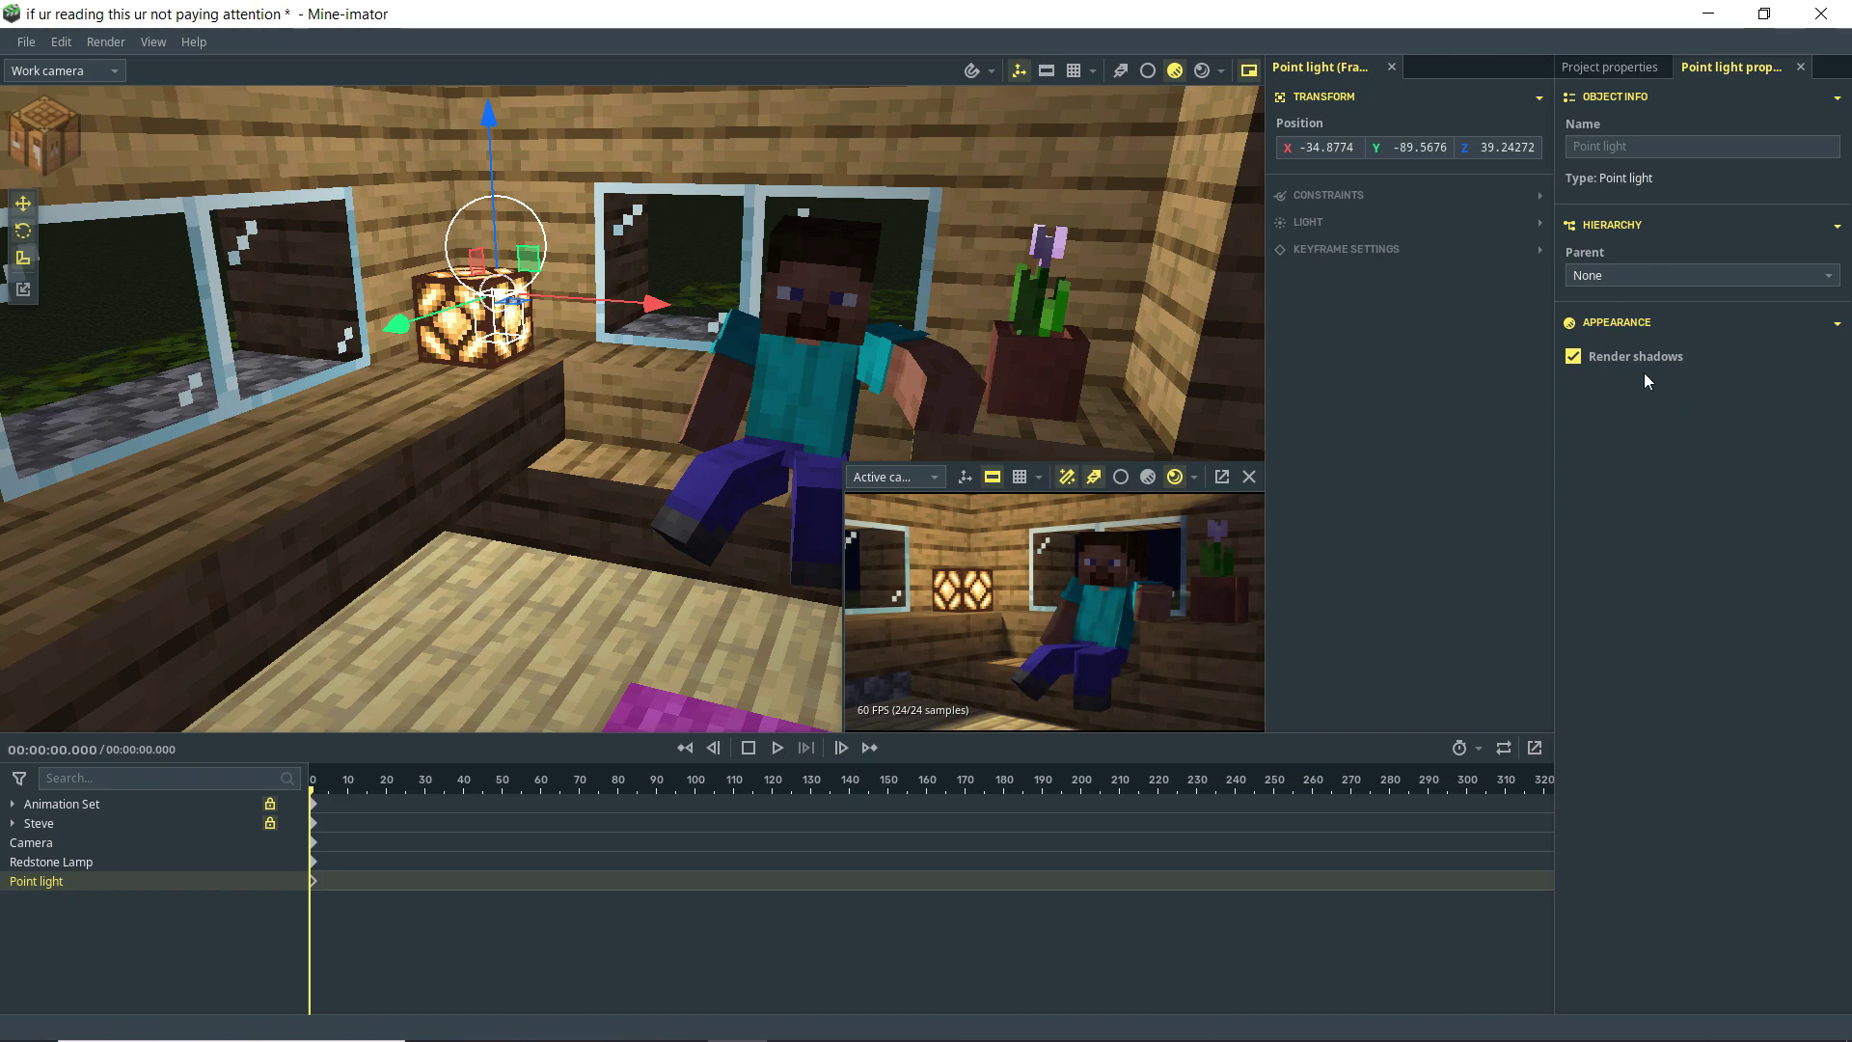
{"action": "left_click", "coordinate": [1618, 368]}
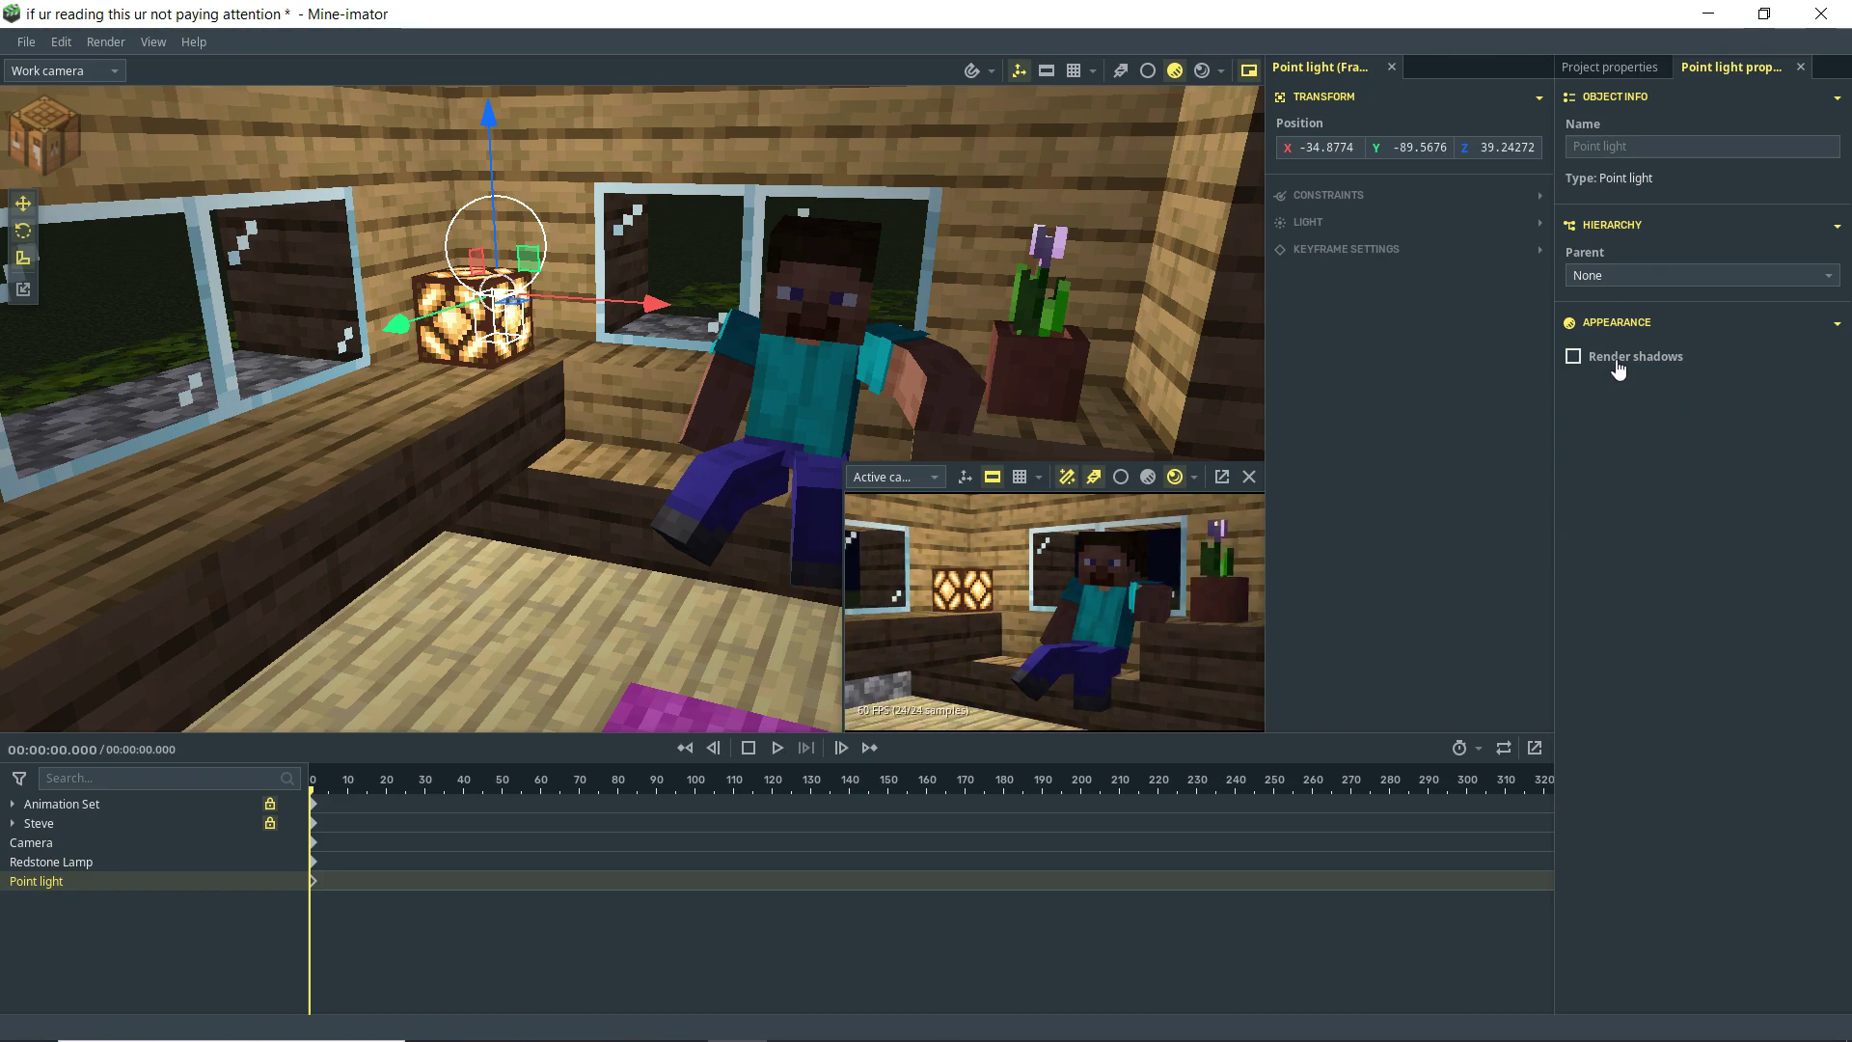
{"action": "left_click", "coordinate": [1618, 368]}
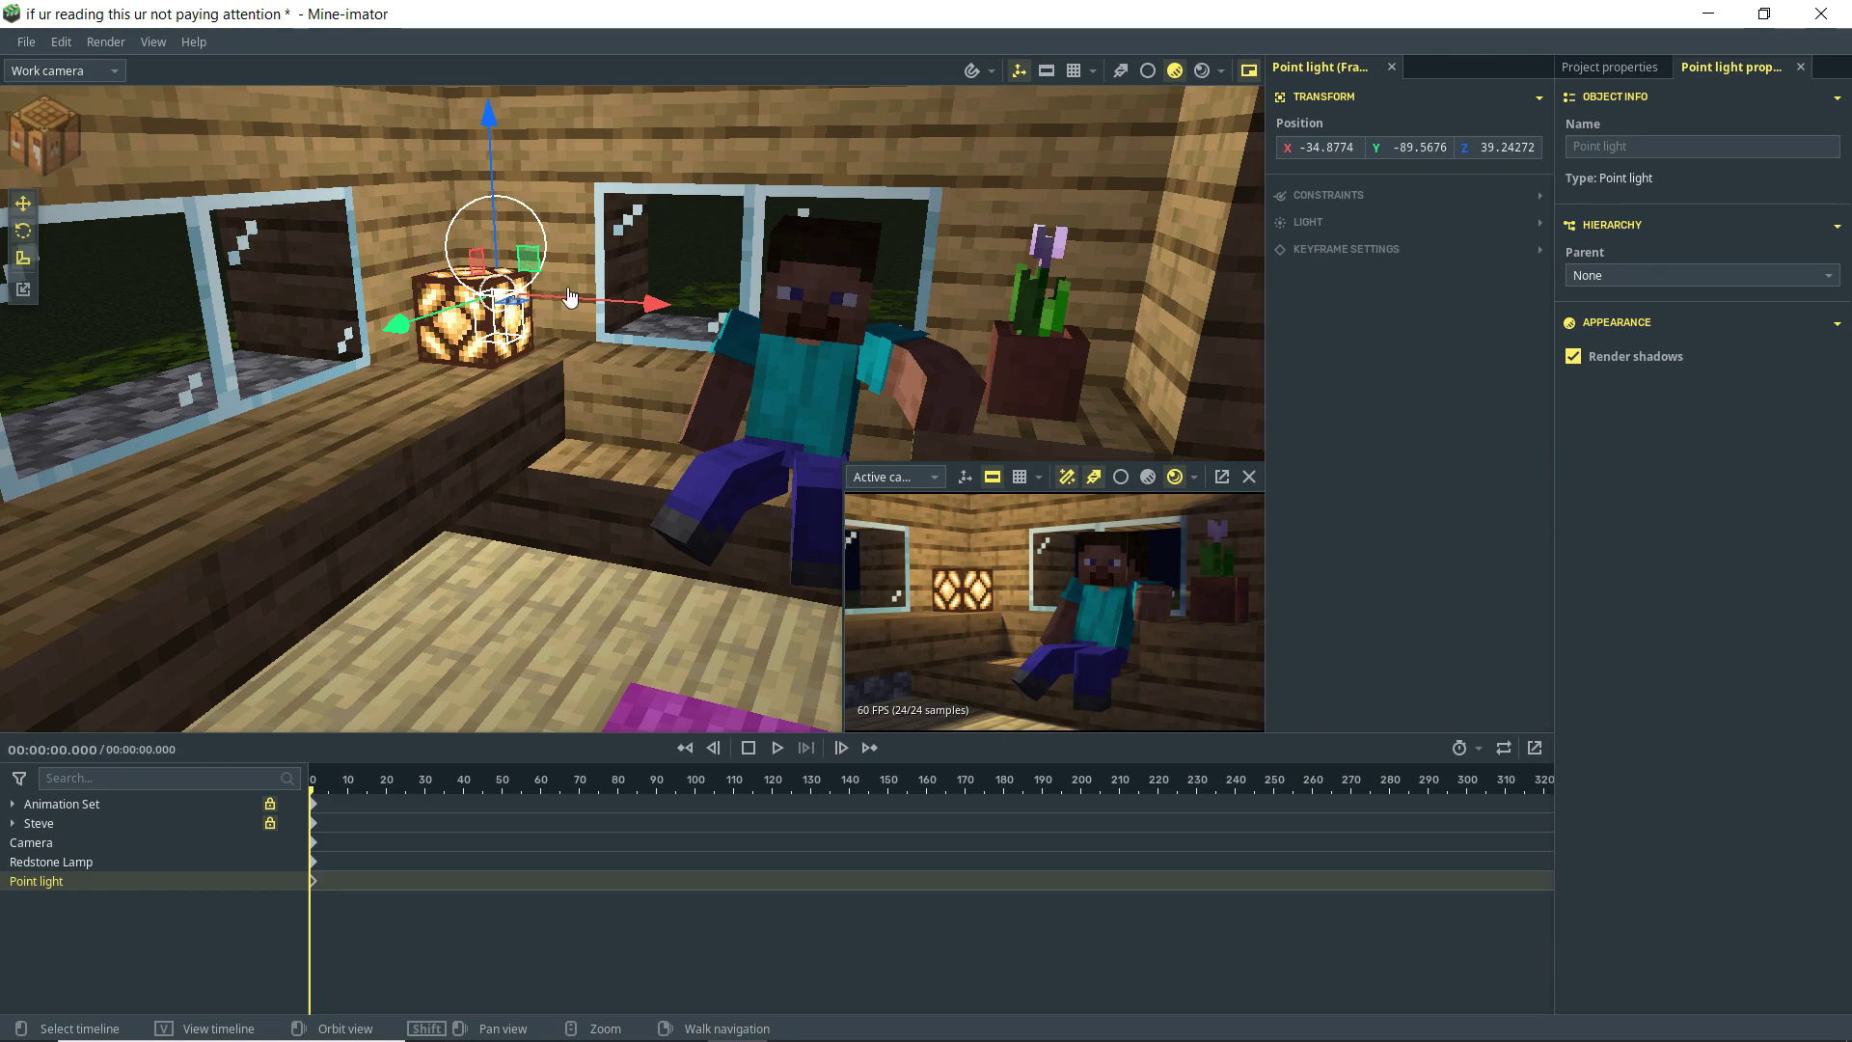
Step: Set the point light's color to a warm light orange, about RGB 233, 196, 136, and save the project
{"action": "left_click", "coordinate": [1356, 227]}
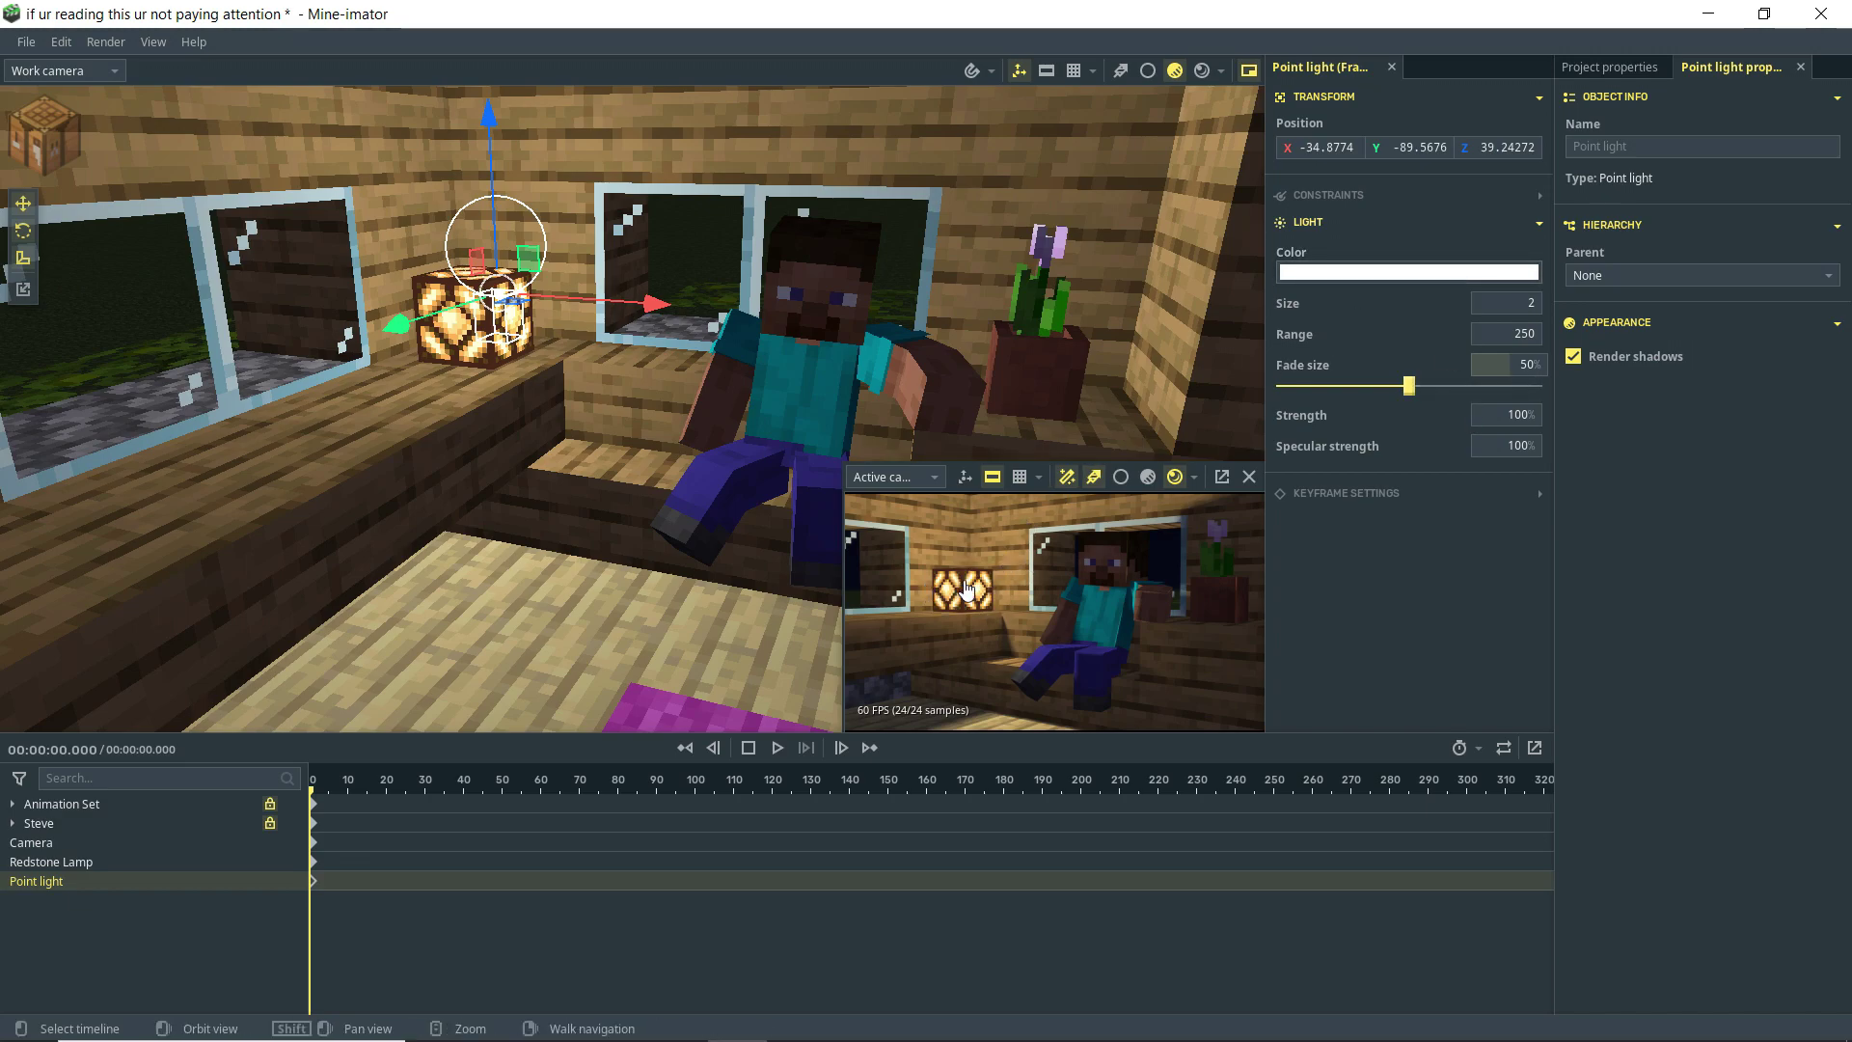
{"action": "left_click", "coordinate": [1398, 274]}
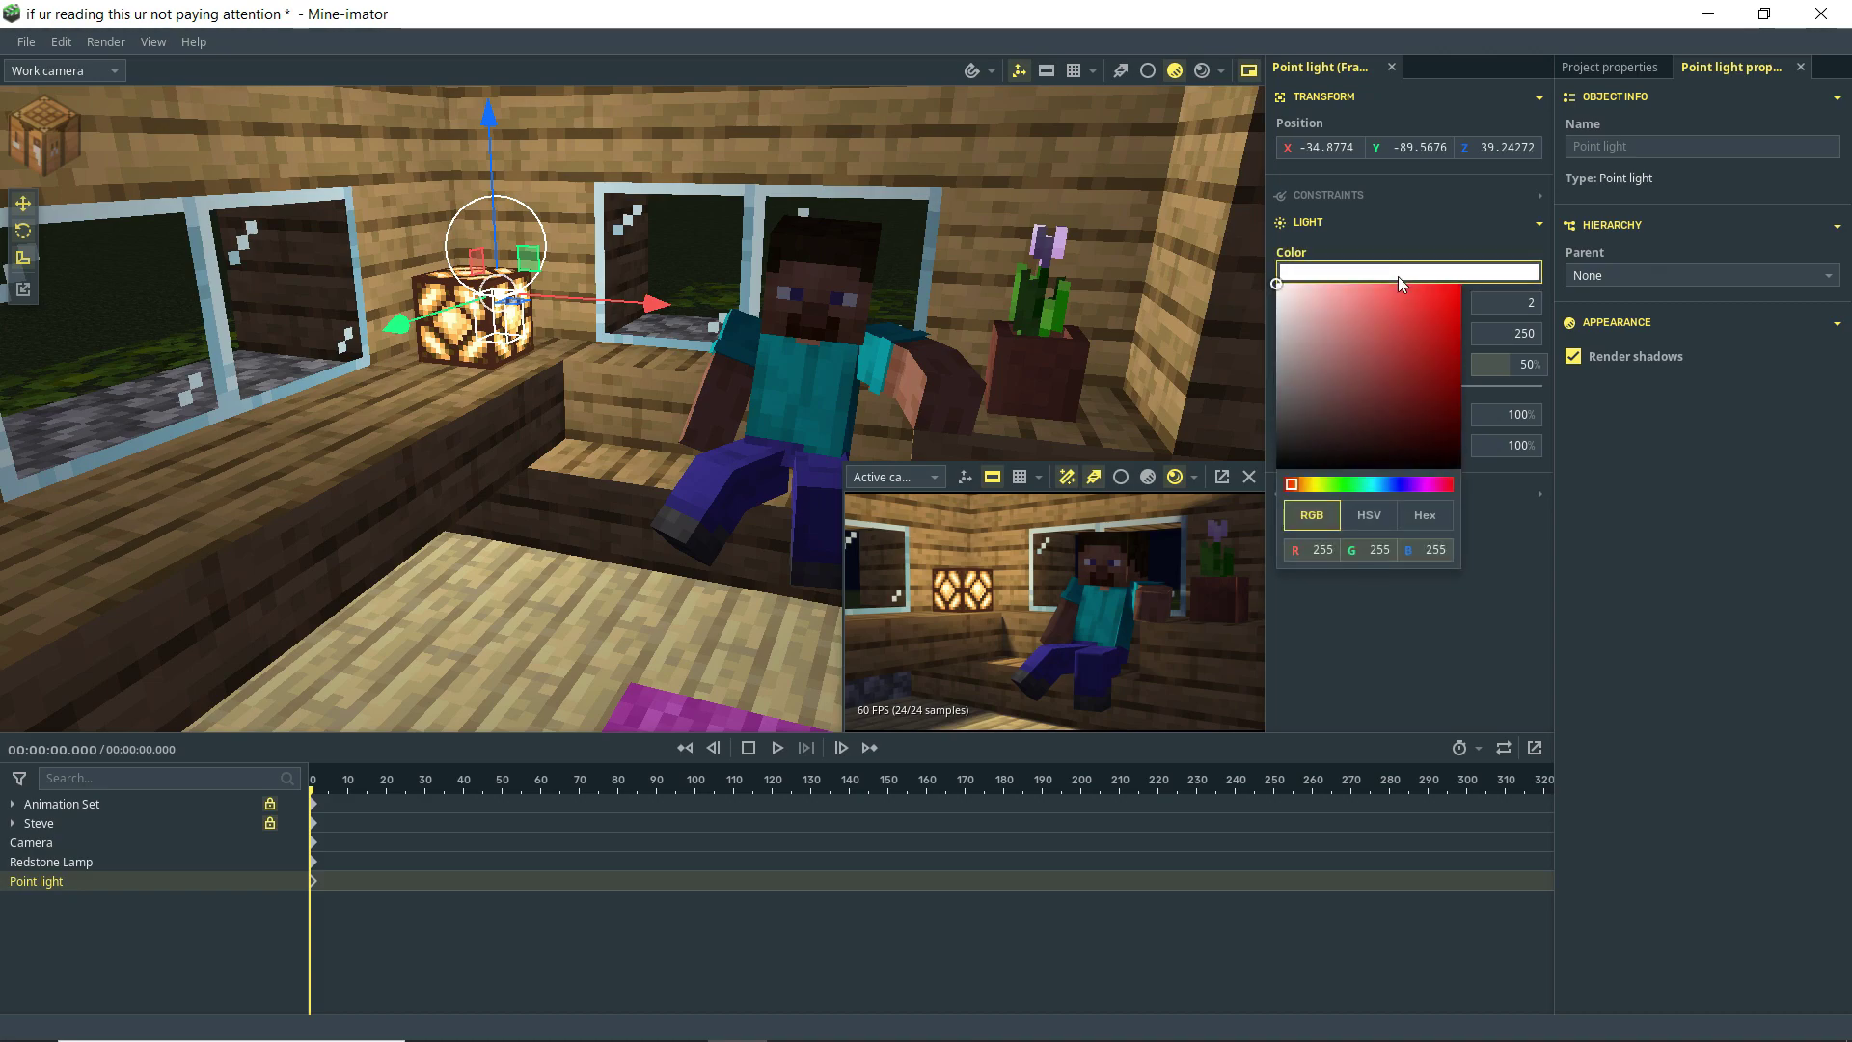
{"action": "left_click_drag", "start_coordinate": [1303, 492], "coordinate": [1314, 490]}
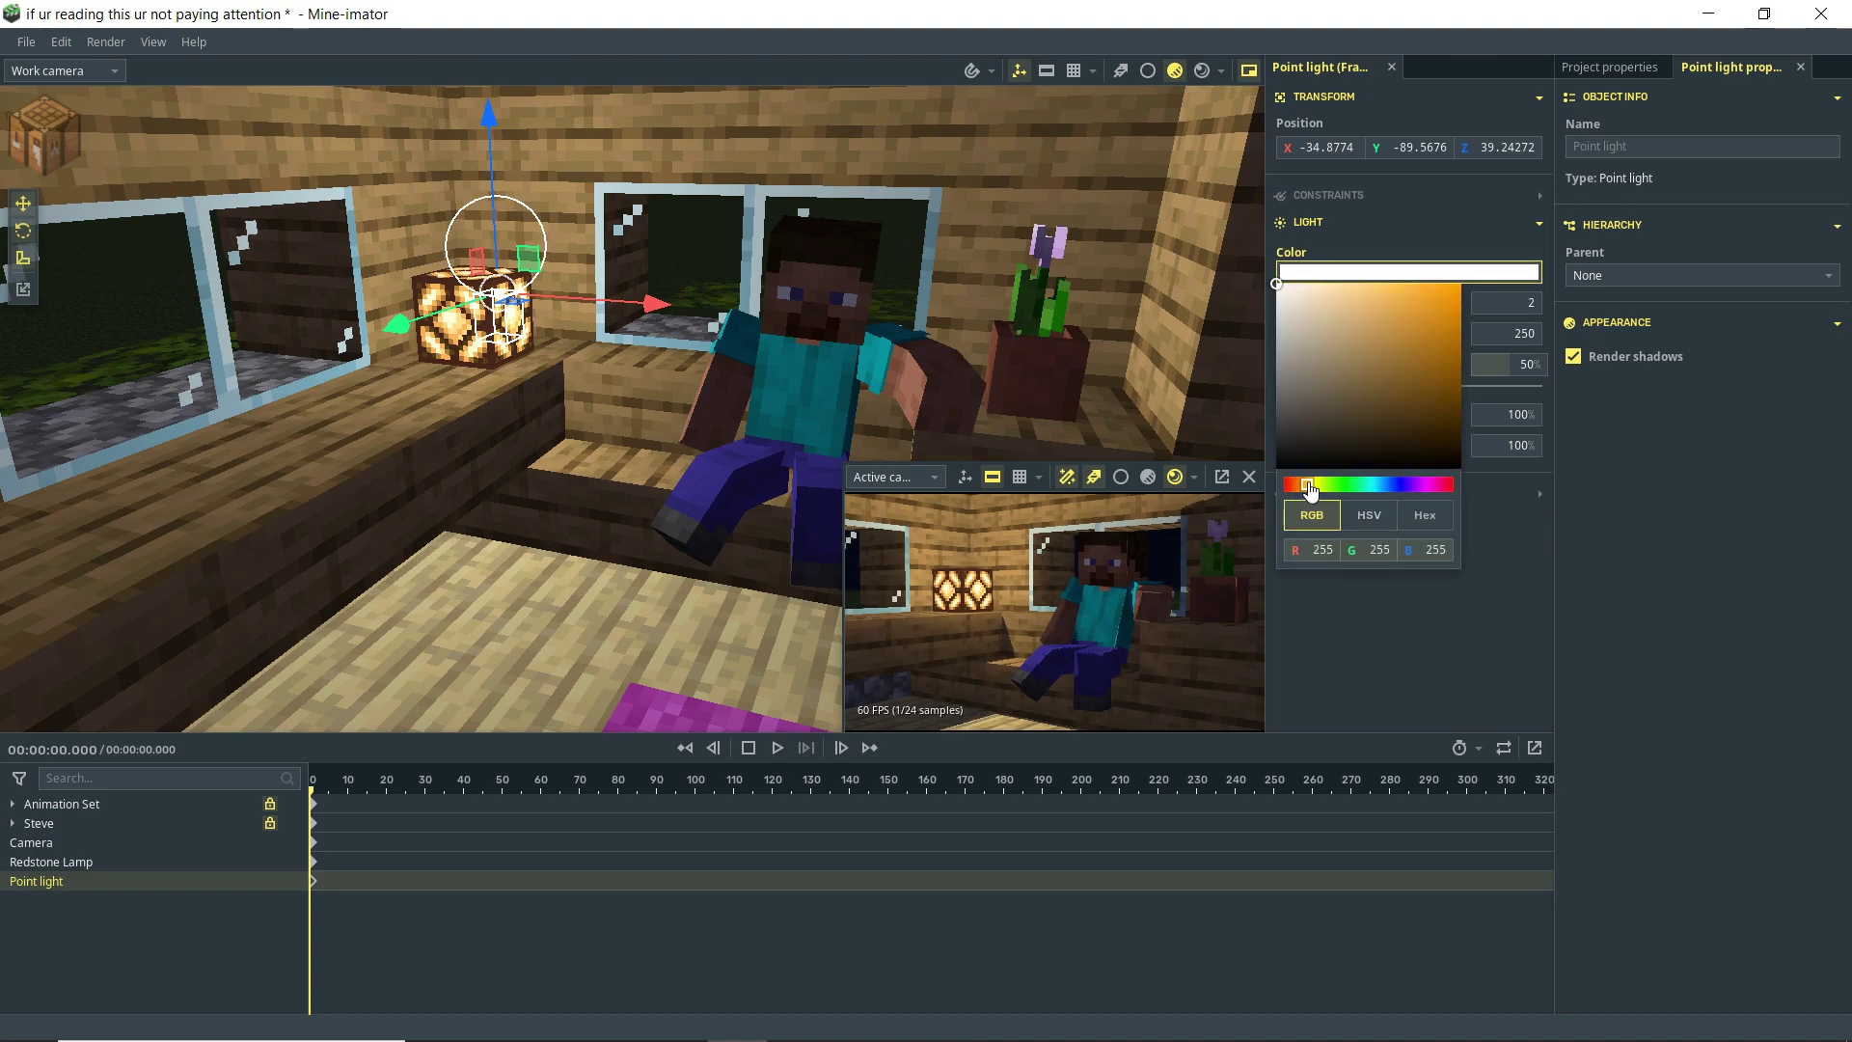
{"action": "left_click", "coordinate": [1354, 288]}
{"action": "mouse_move", "coordinate": [1357, 288]}
{"action": "left_mouse_down"}
{"action": "mouse_move", "coordinate": [1398, 294]}
{"action": "mouse_move", "coordinate": [1402, 331]}
{"action": "mouse_move", "coordinate": [1443, 322]}
{"action": "mouse_move", "coordinate": [1315, 339]}
{"action": "mouse_move", "coordinate": [1412, 313]}
{"action": "mouse_move", "coordinate": [1330, 302]}
{"action": "mouse_move", "coordinate": [1351, 311]}
{"action": "left_mouse_up"}
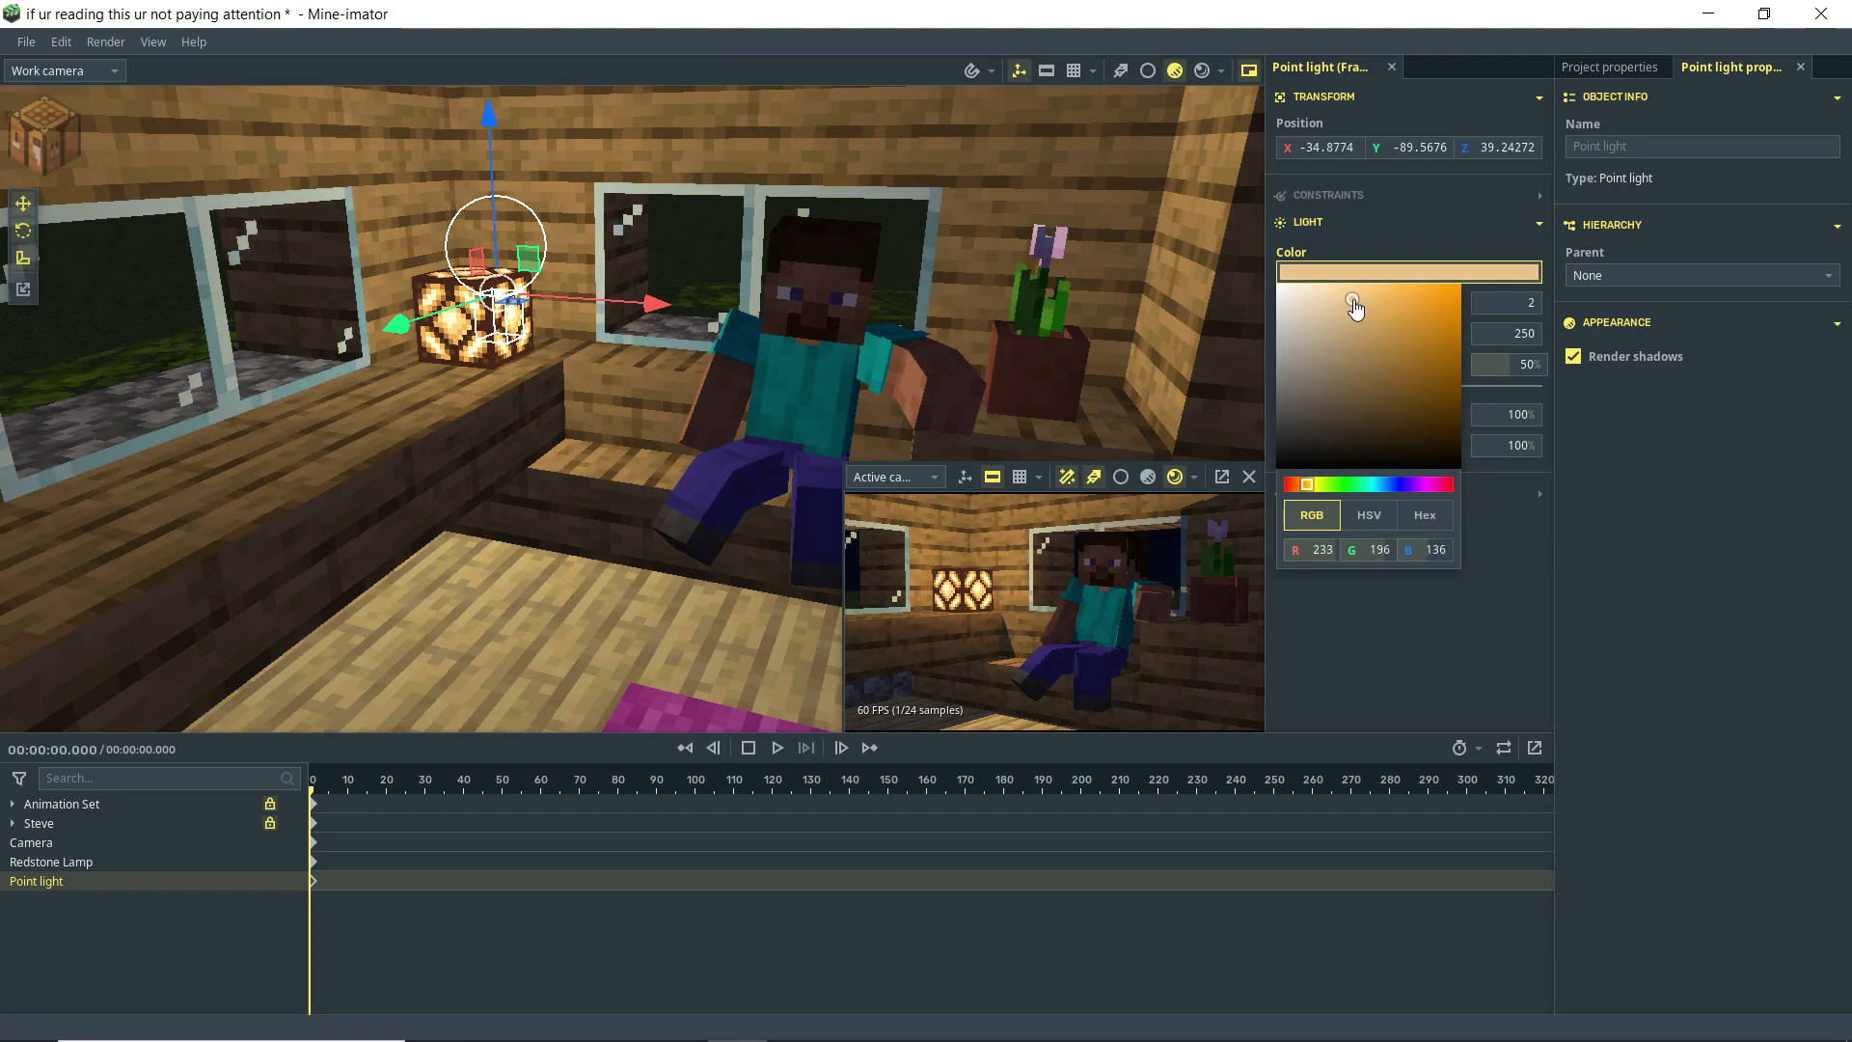
{"action": "left_click_drag", "start_coordinate": [1351, 296], "coordinate": [1351, 301]}
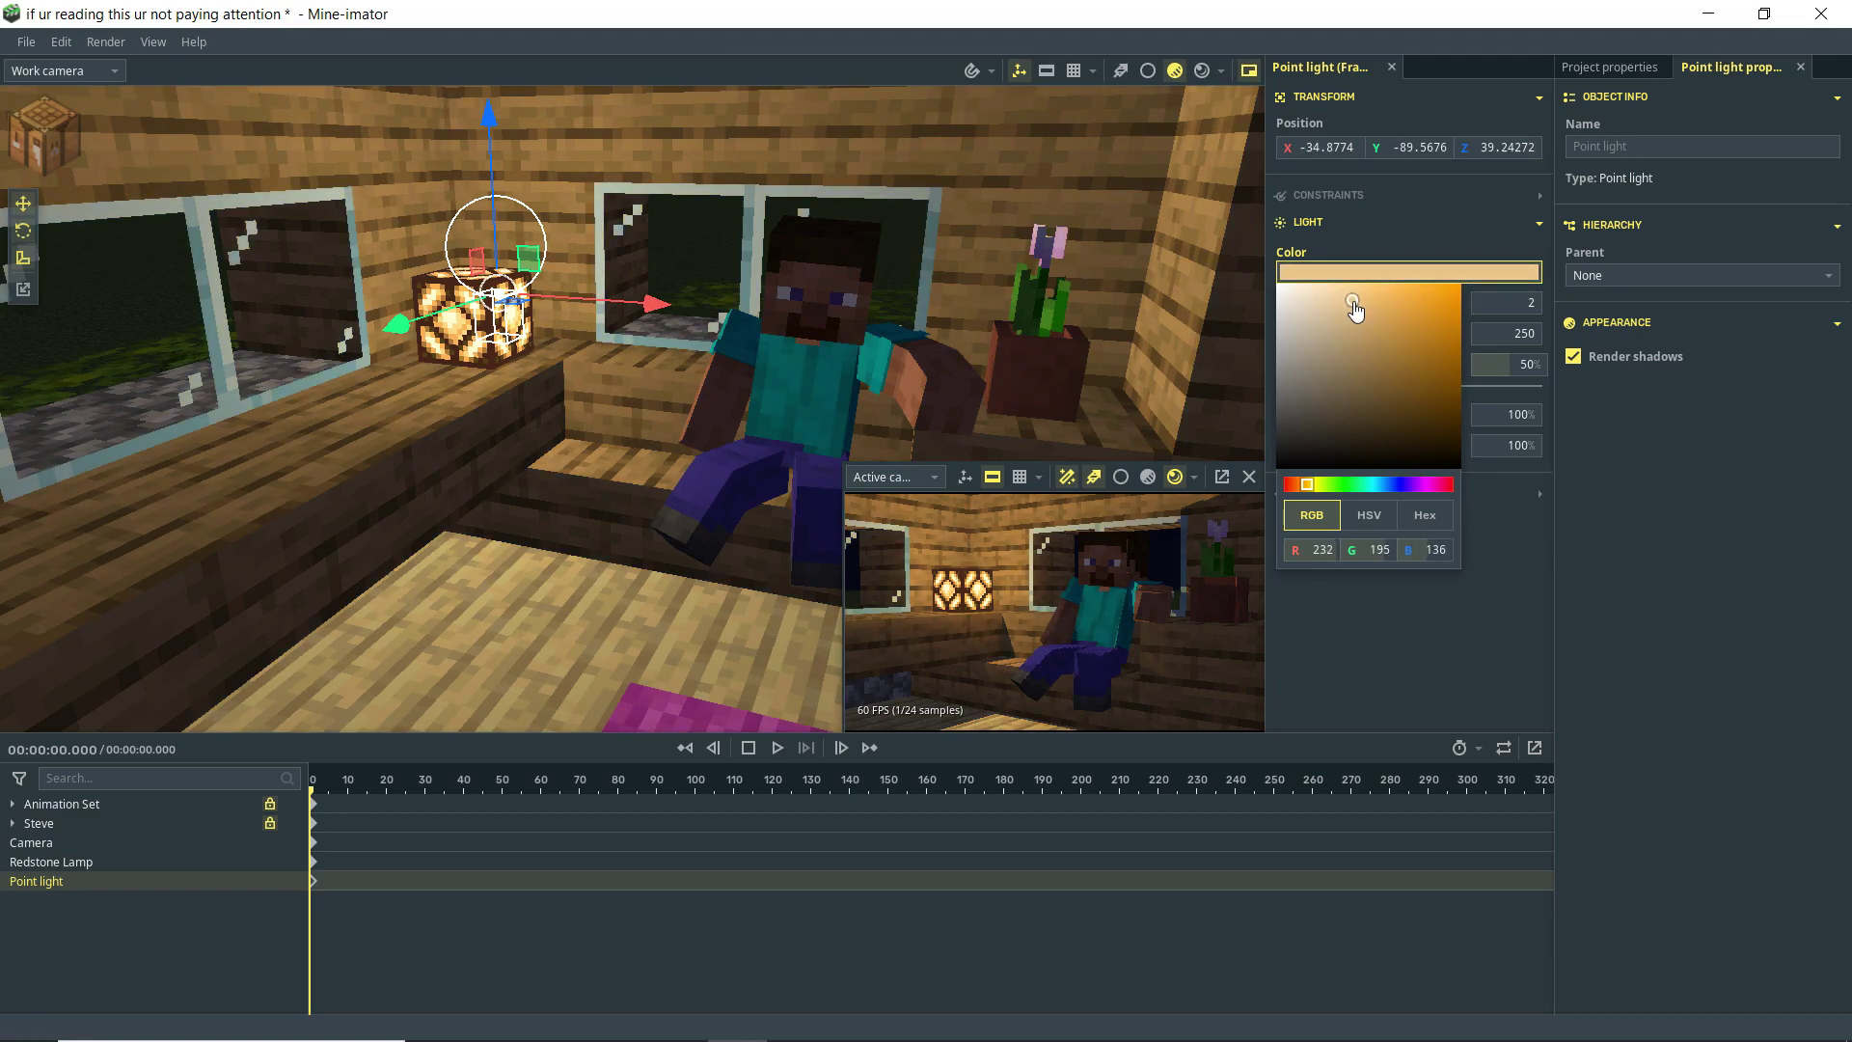
{"action": "left_click", "coordinate": [934, 627]}
{"action": "key", "text": "ctrl+s"}
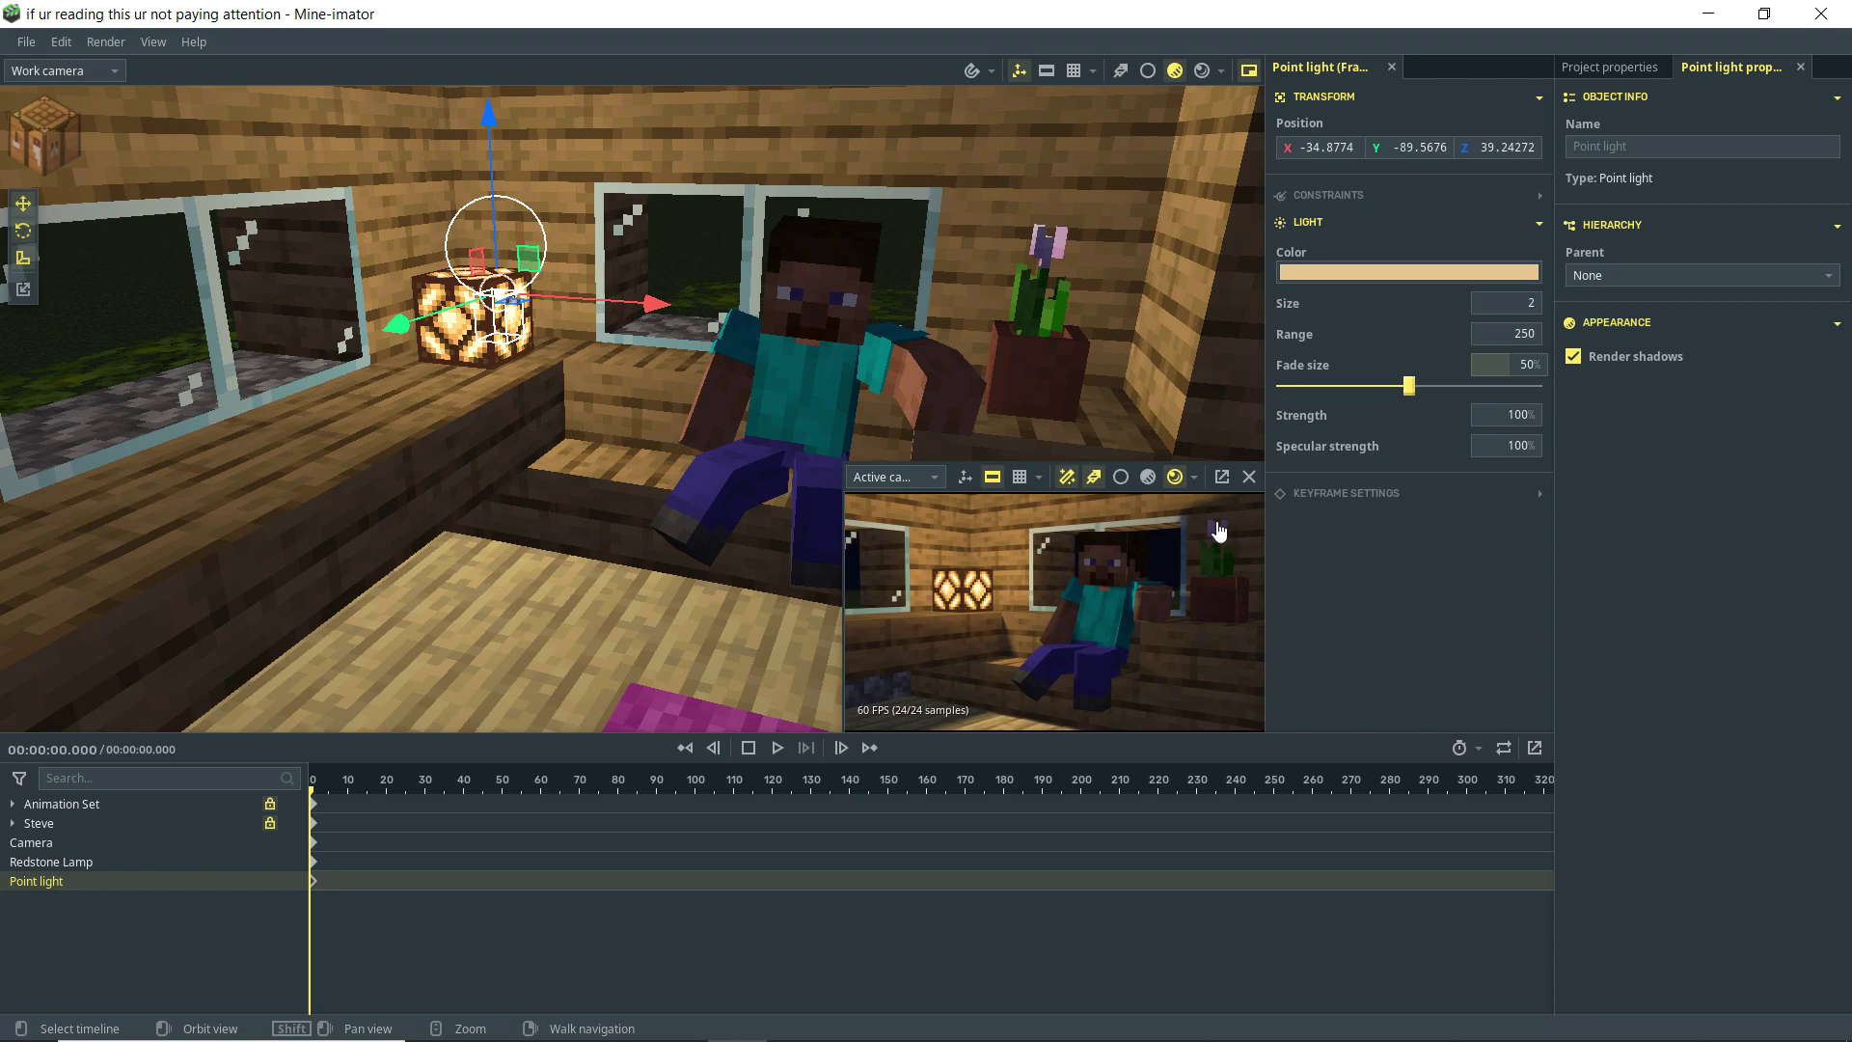
Step: Close the active camera preview and switch the main viewport to render mode
{"action": "left_click", "coordinate": [1249, 479]}
{"action": "left_click", "coordinate": [1202, 71]}
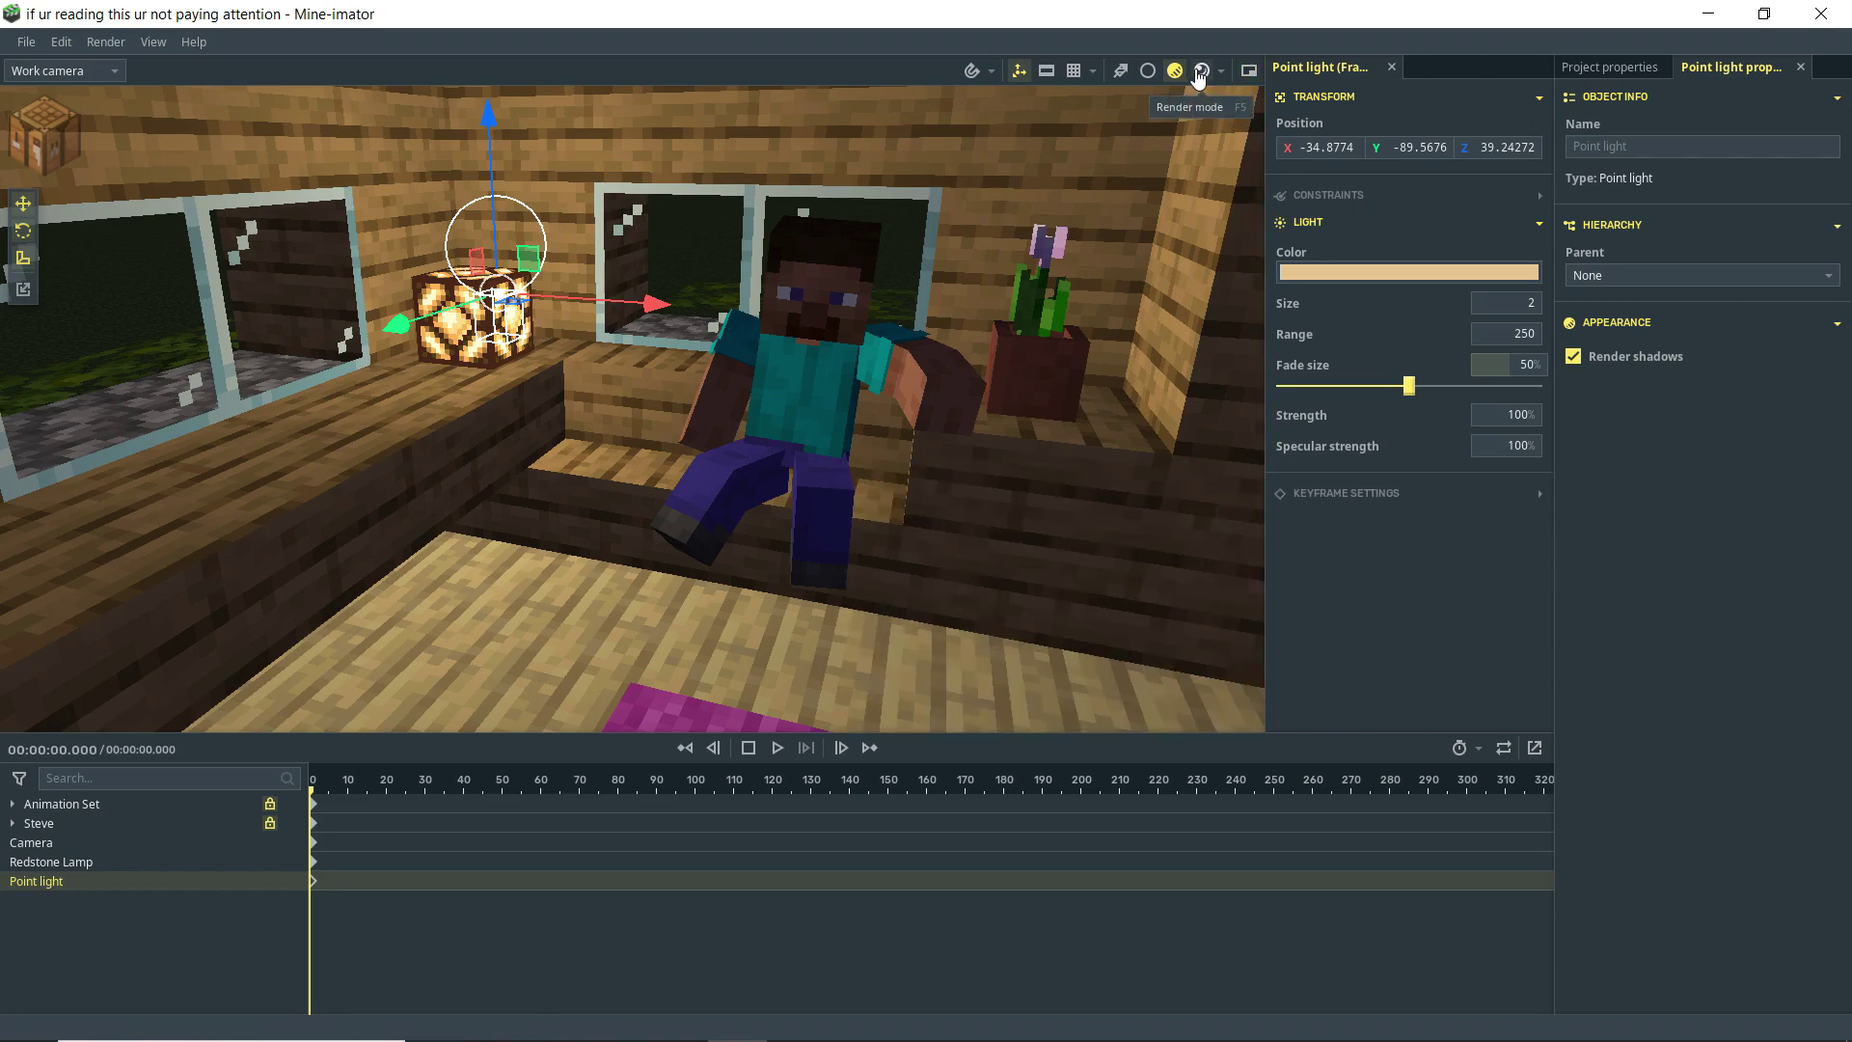
{"action": "right_click_drag", "start_coordinate": [1054, 393], "coordinate": [1199, 422]}
{"action": "key", "text": "w"}
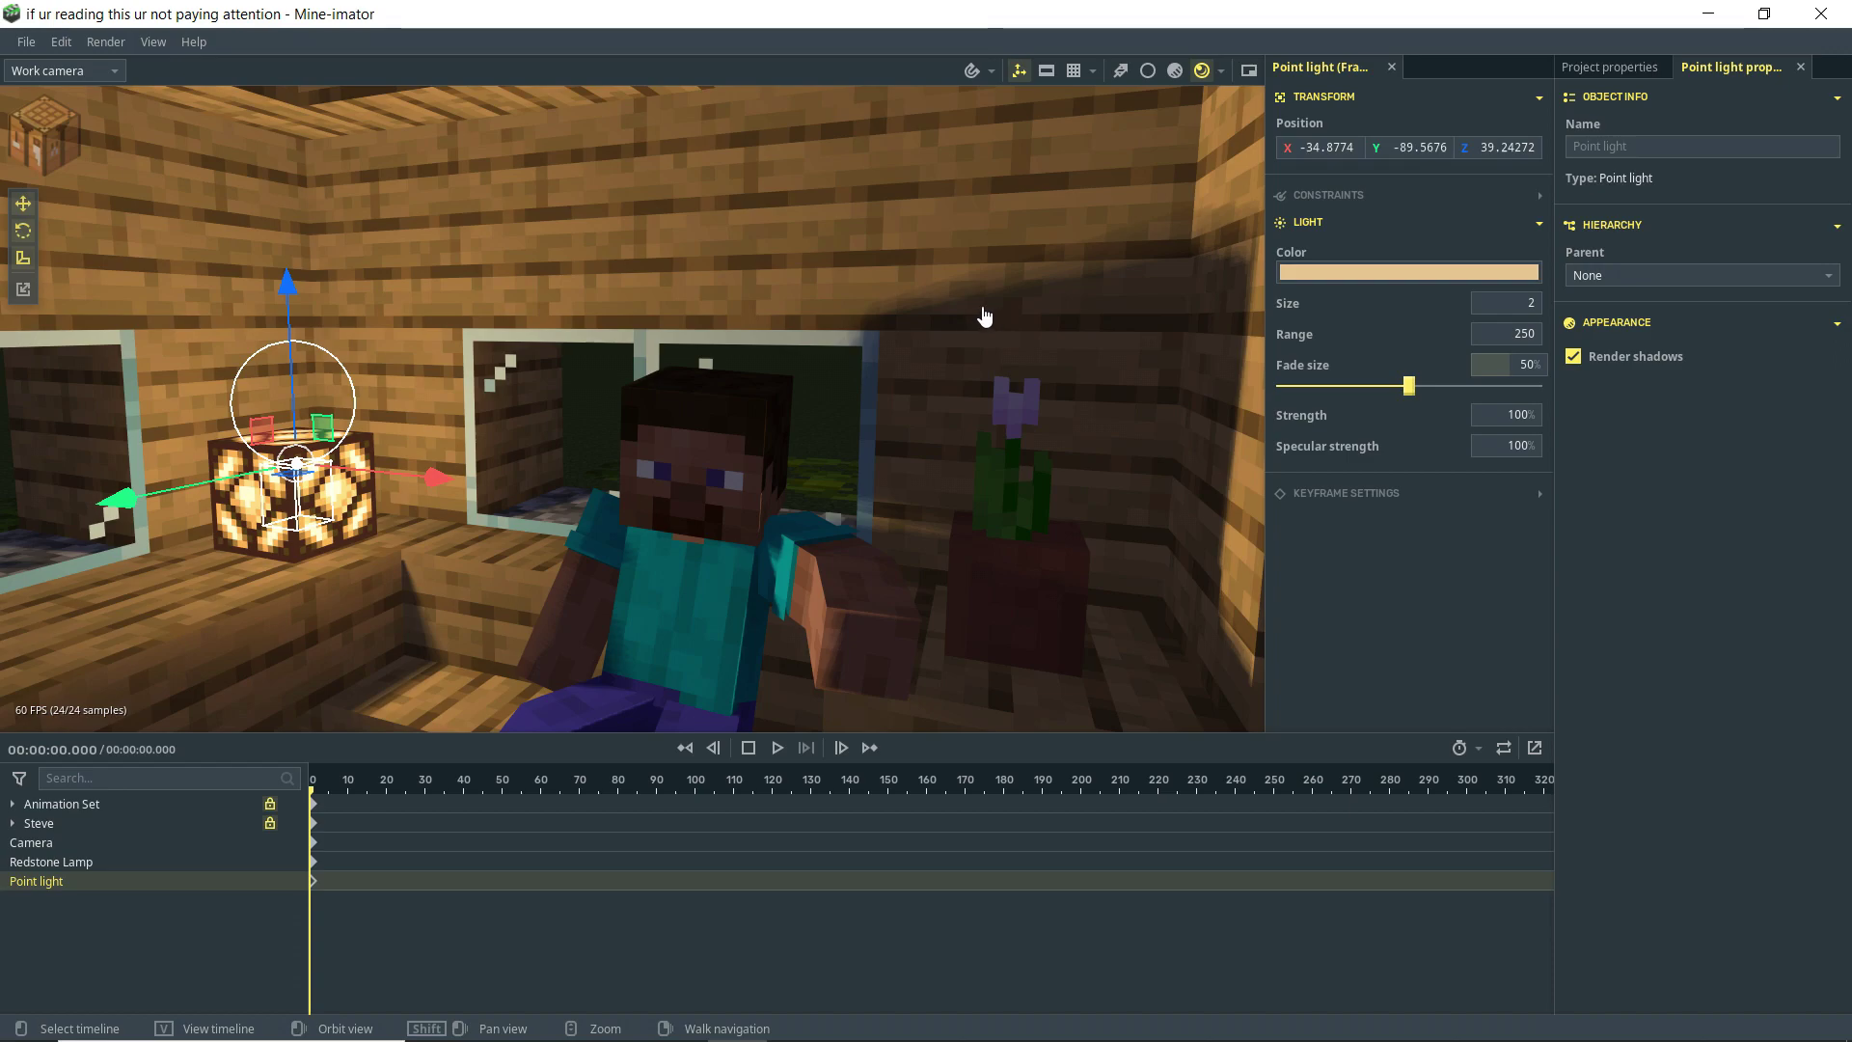
Step: Try the point light's size at 0 and 3 to compare shadow softness, and set it back to 2
{"action": "left_click", "coordinate": [1505, 303]}
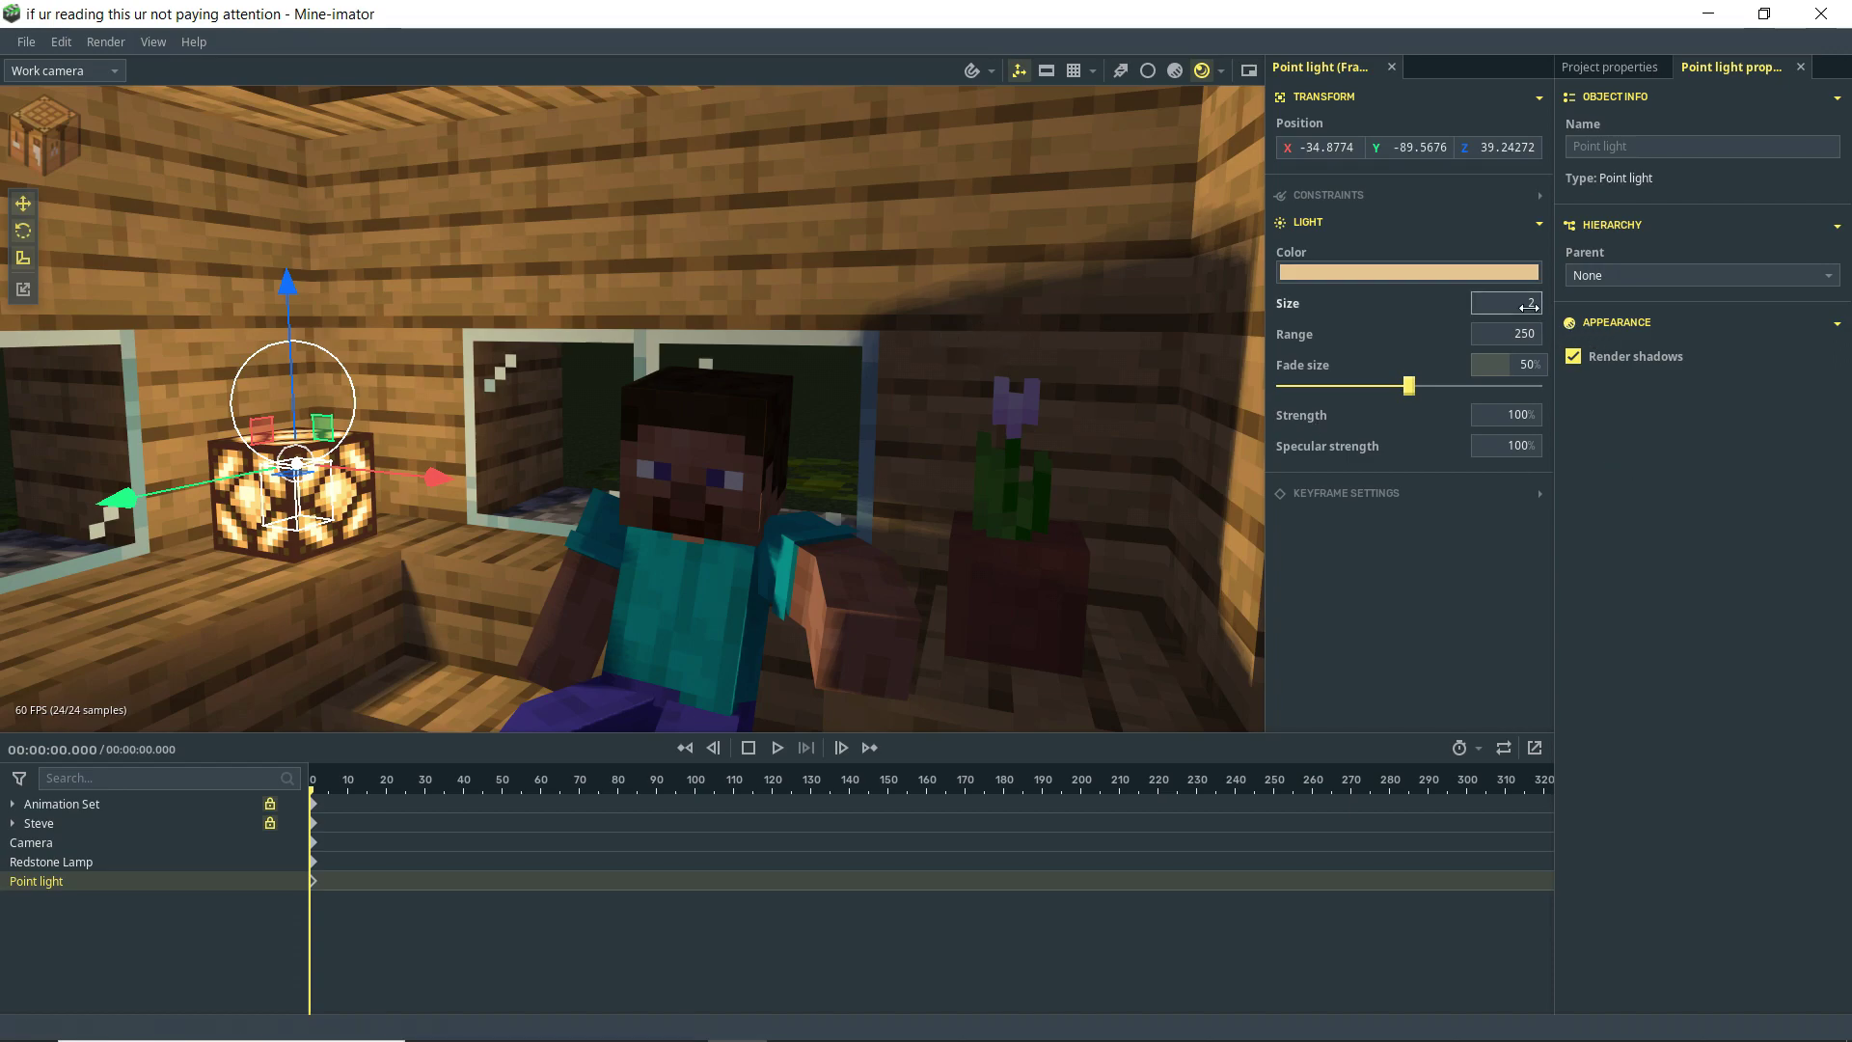
{"action": "type", "text": "0"}
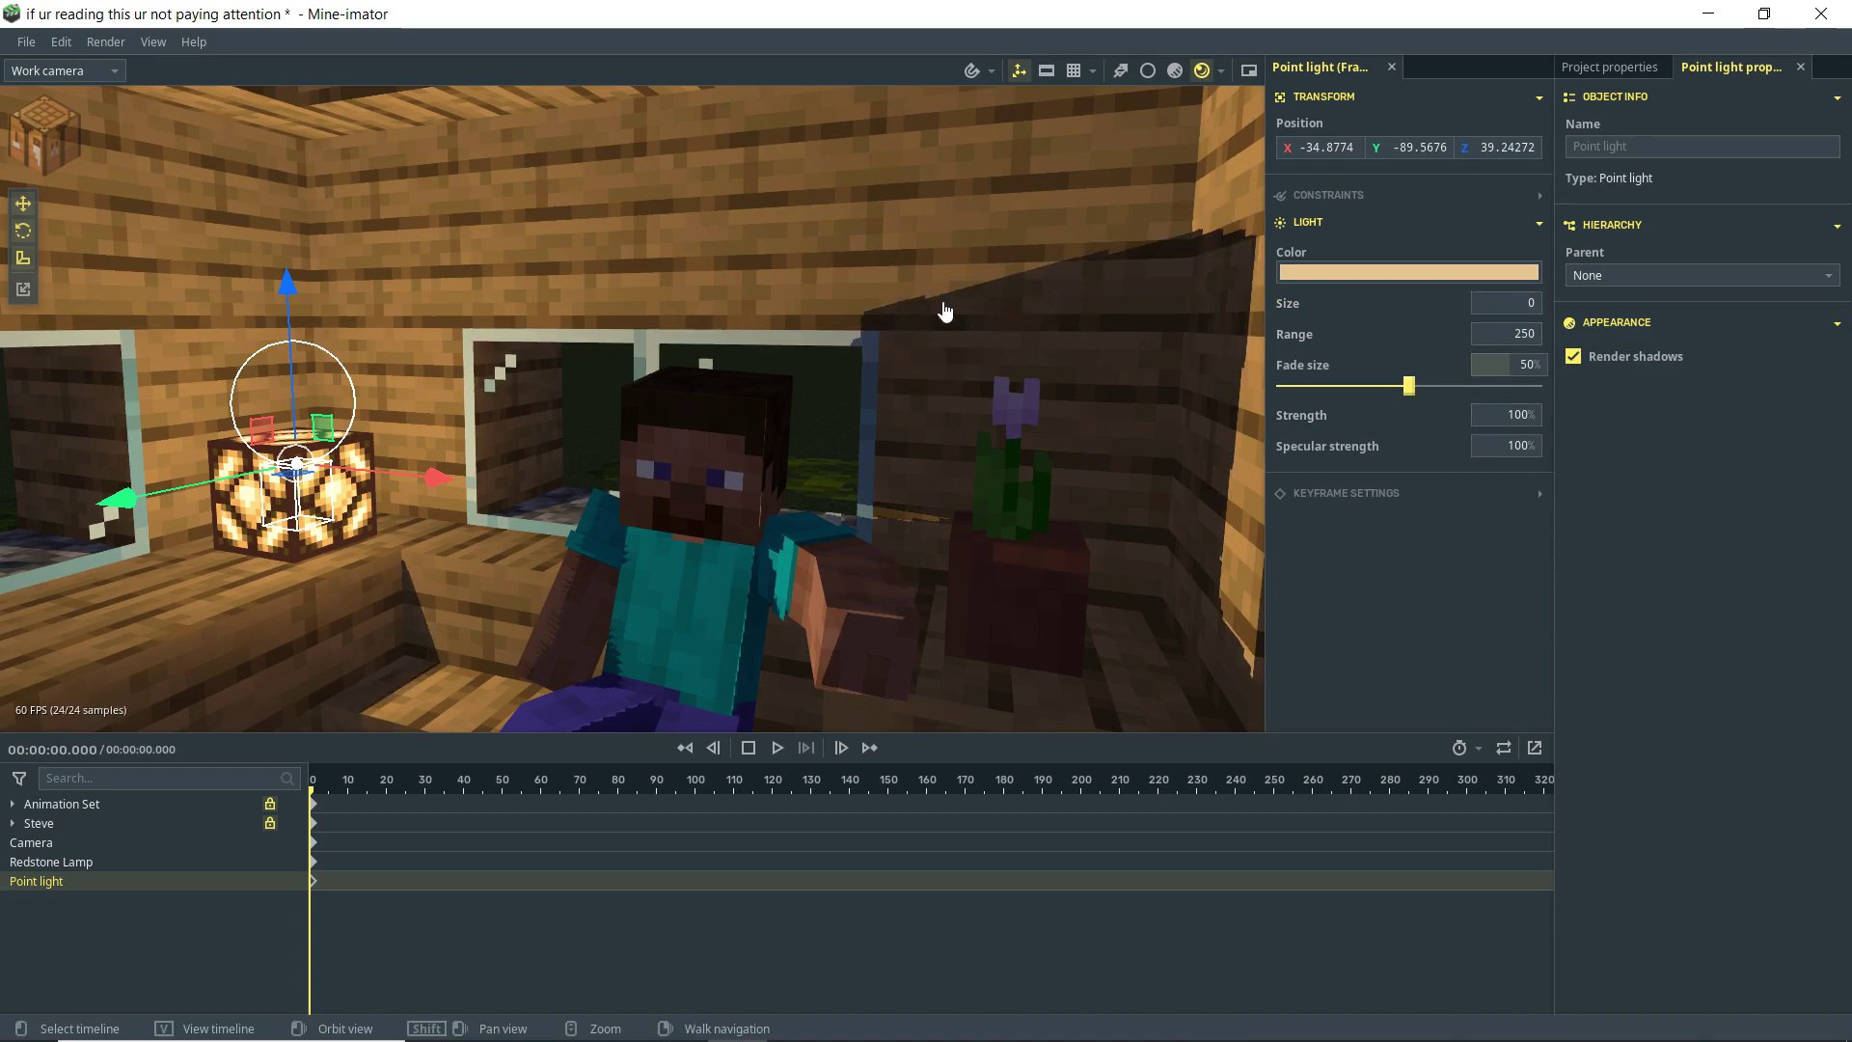
{"action": "left_click", "coordinate": [1512, 303]}
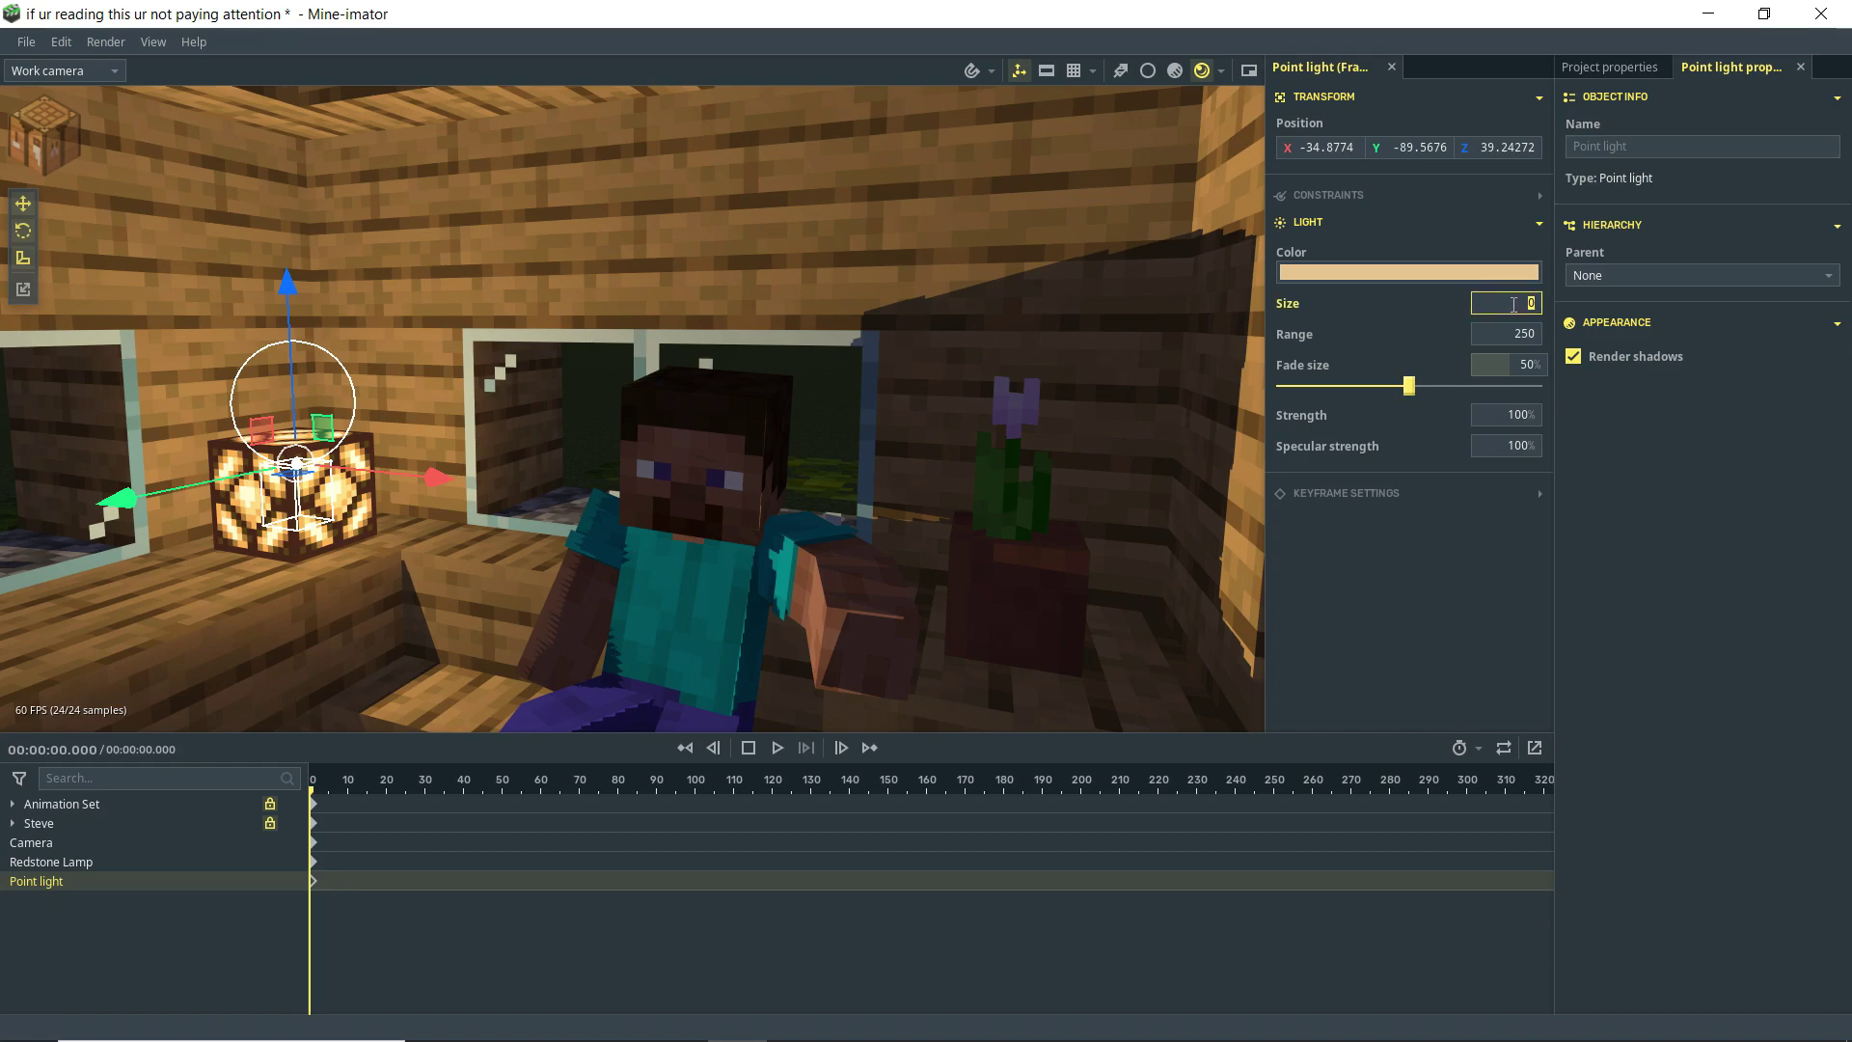
{"action": "key", "text": "Return"}
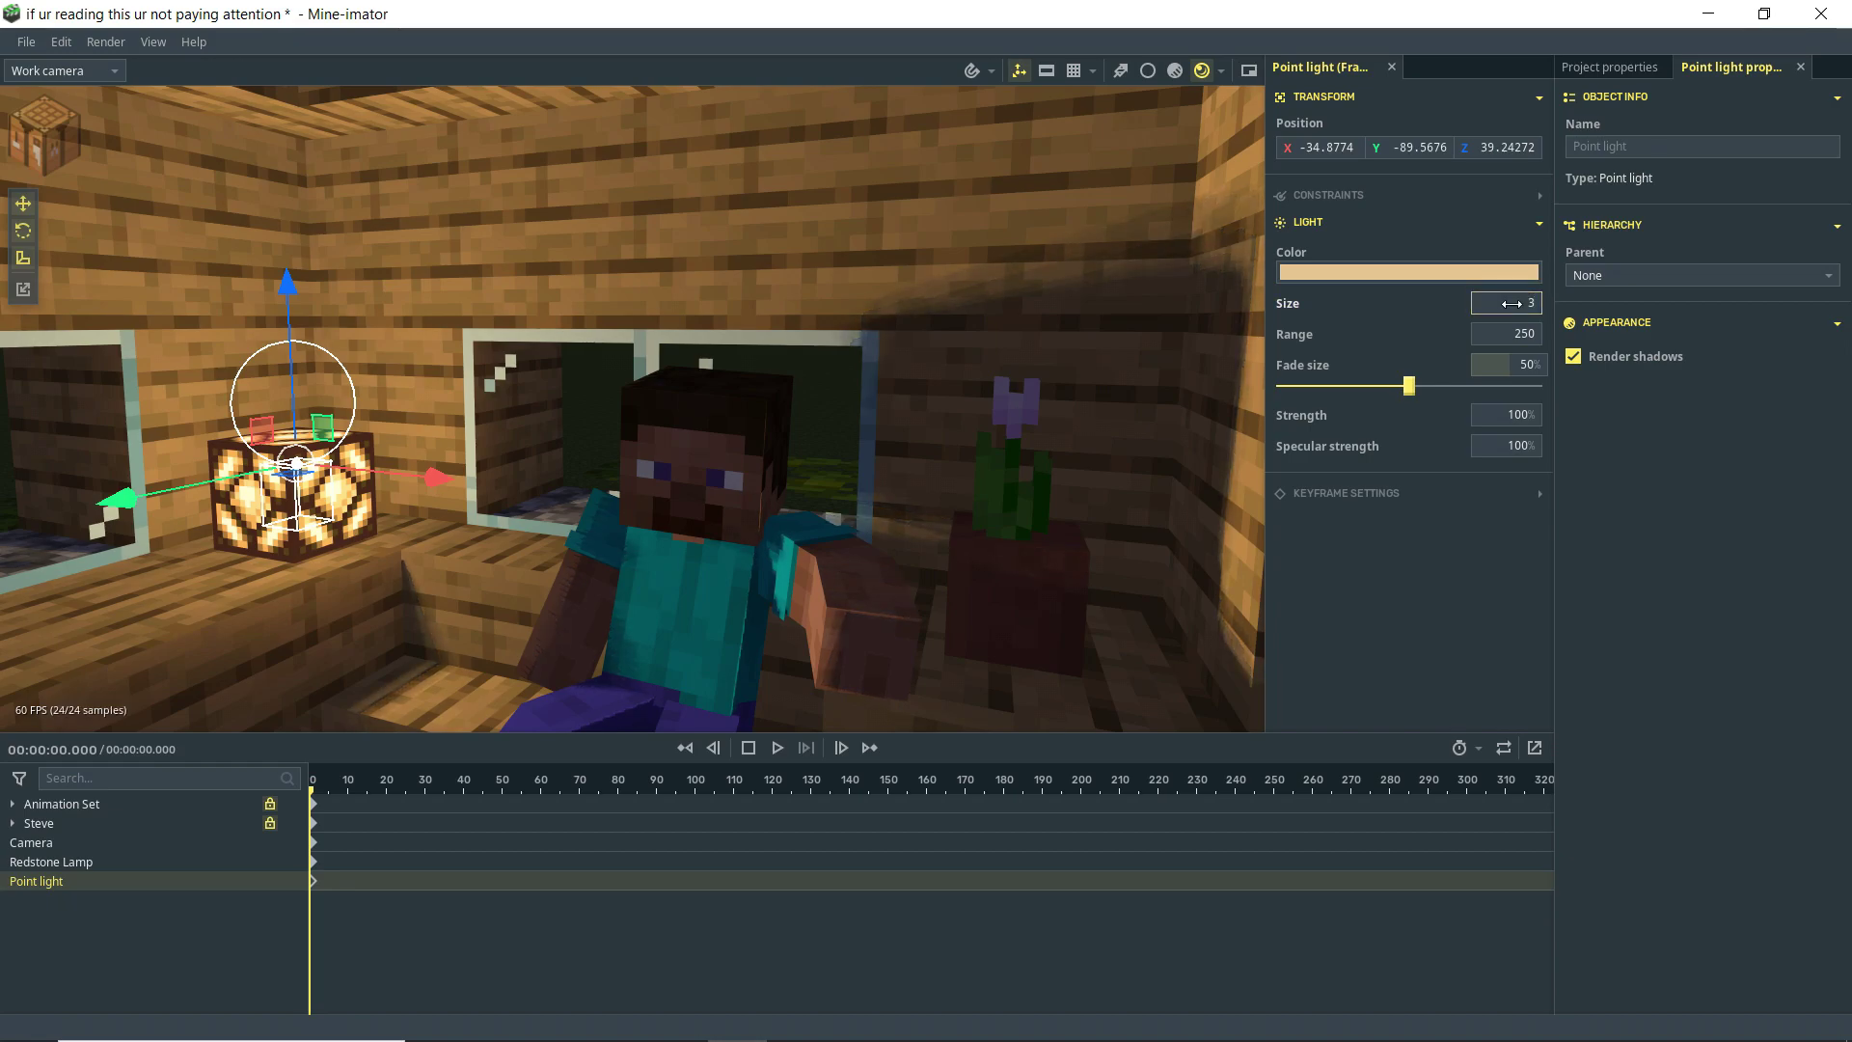
{"action": "left_click", "coordinate": [1511, 303]}
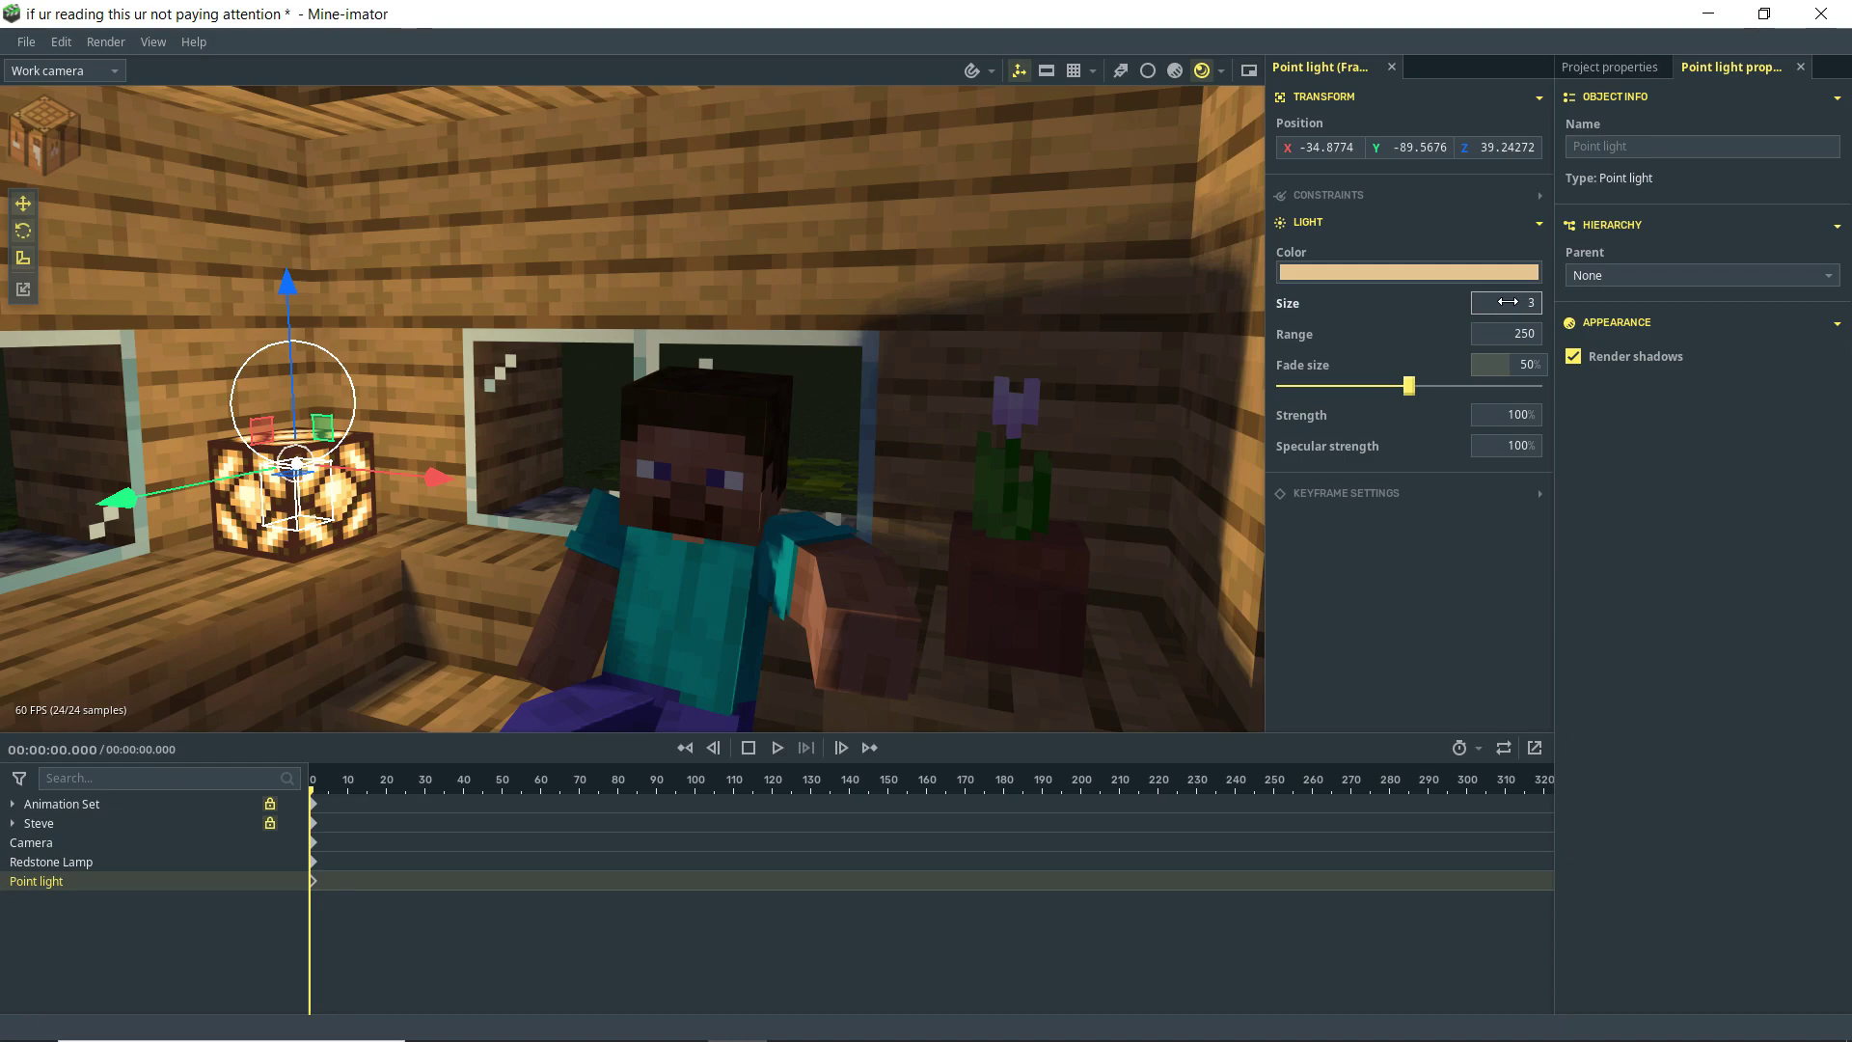
{"action": "type", "text": "2"}
{"action": "key", "text": "Return"}
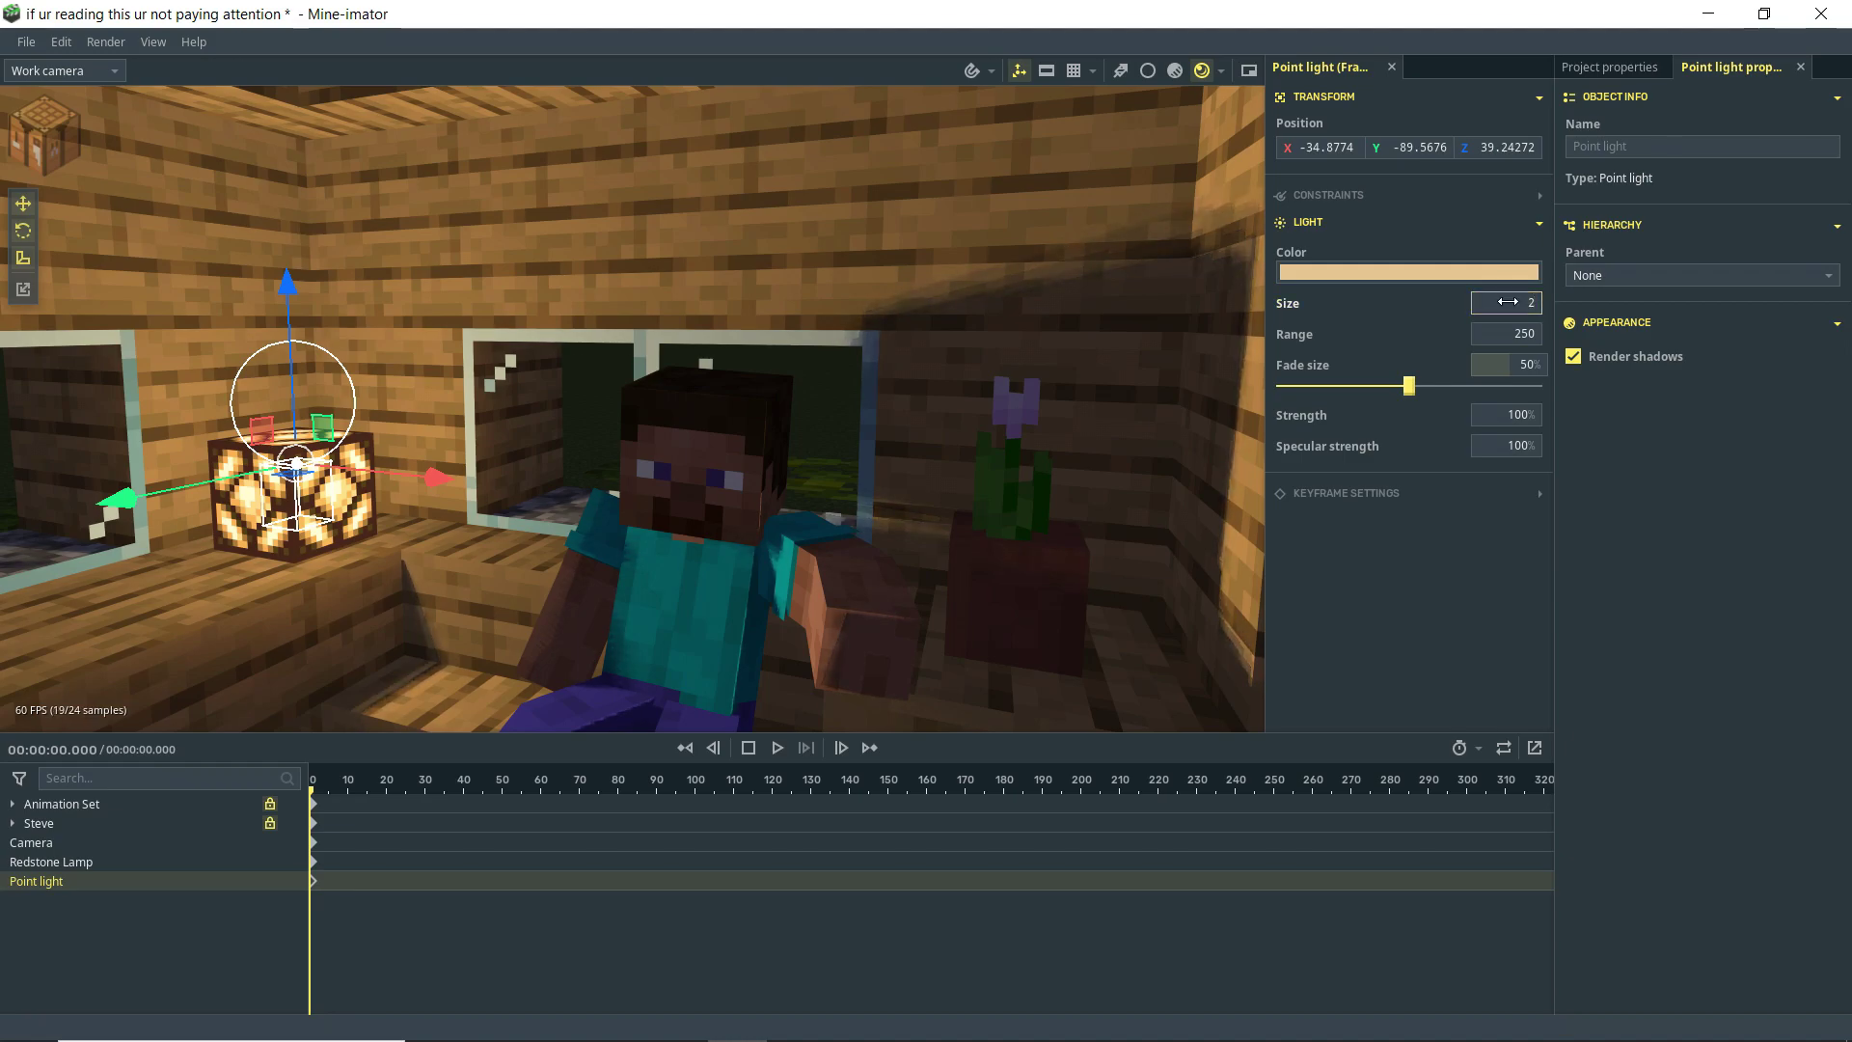
Step: Set Steve's subsurface radius to 0 for comparison, restore it to 1, and examine the light on his arm up close
{"action": "key", "text": "s"}
{"action": "right_click_drag", "start_coordinate": [909, 319], "coordinate": [903, 313]}
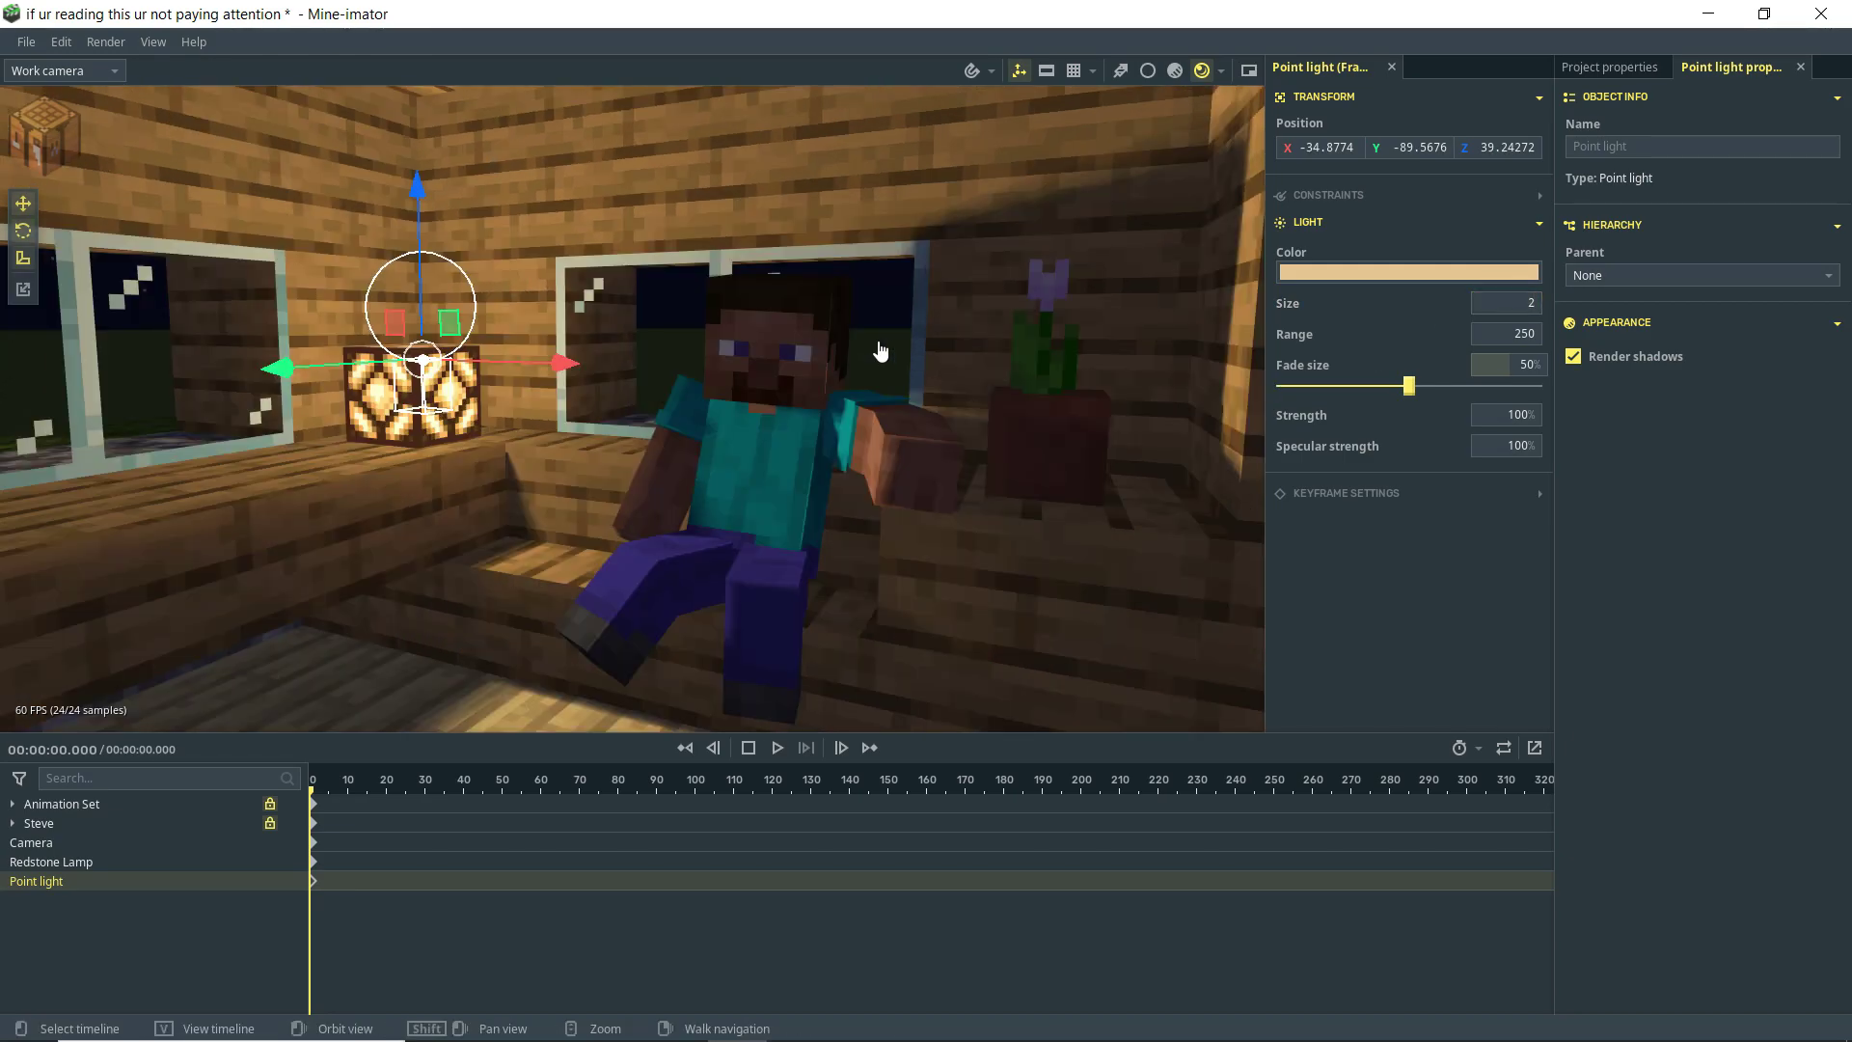
{"action": "left_click", "coordinate": [60, 825]}
{"action": "left_click_drag", "start_coordinate": [1538, 372], "coordinate": [1530, 640]}
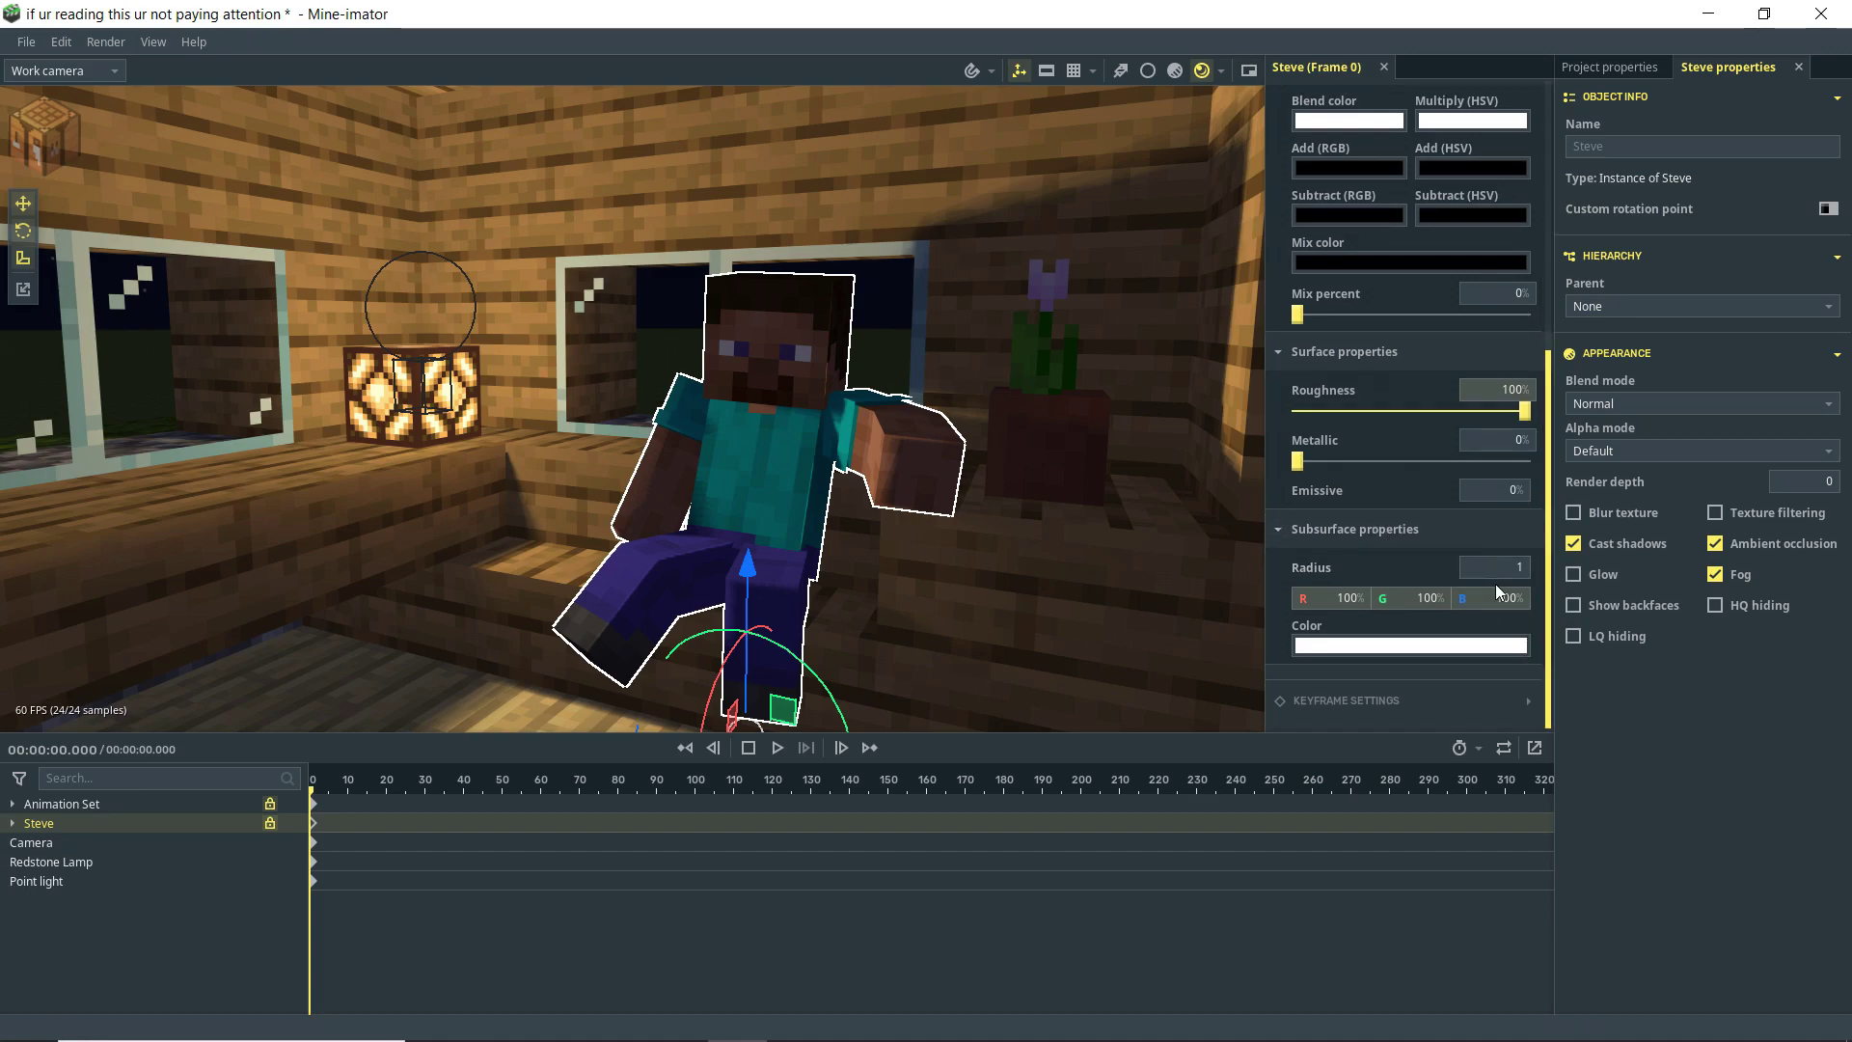
{"action": "left_click_drag", "start_coordinate": [1514, 572], "coordinate": [1476, 572]}
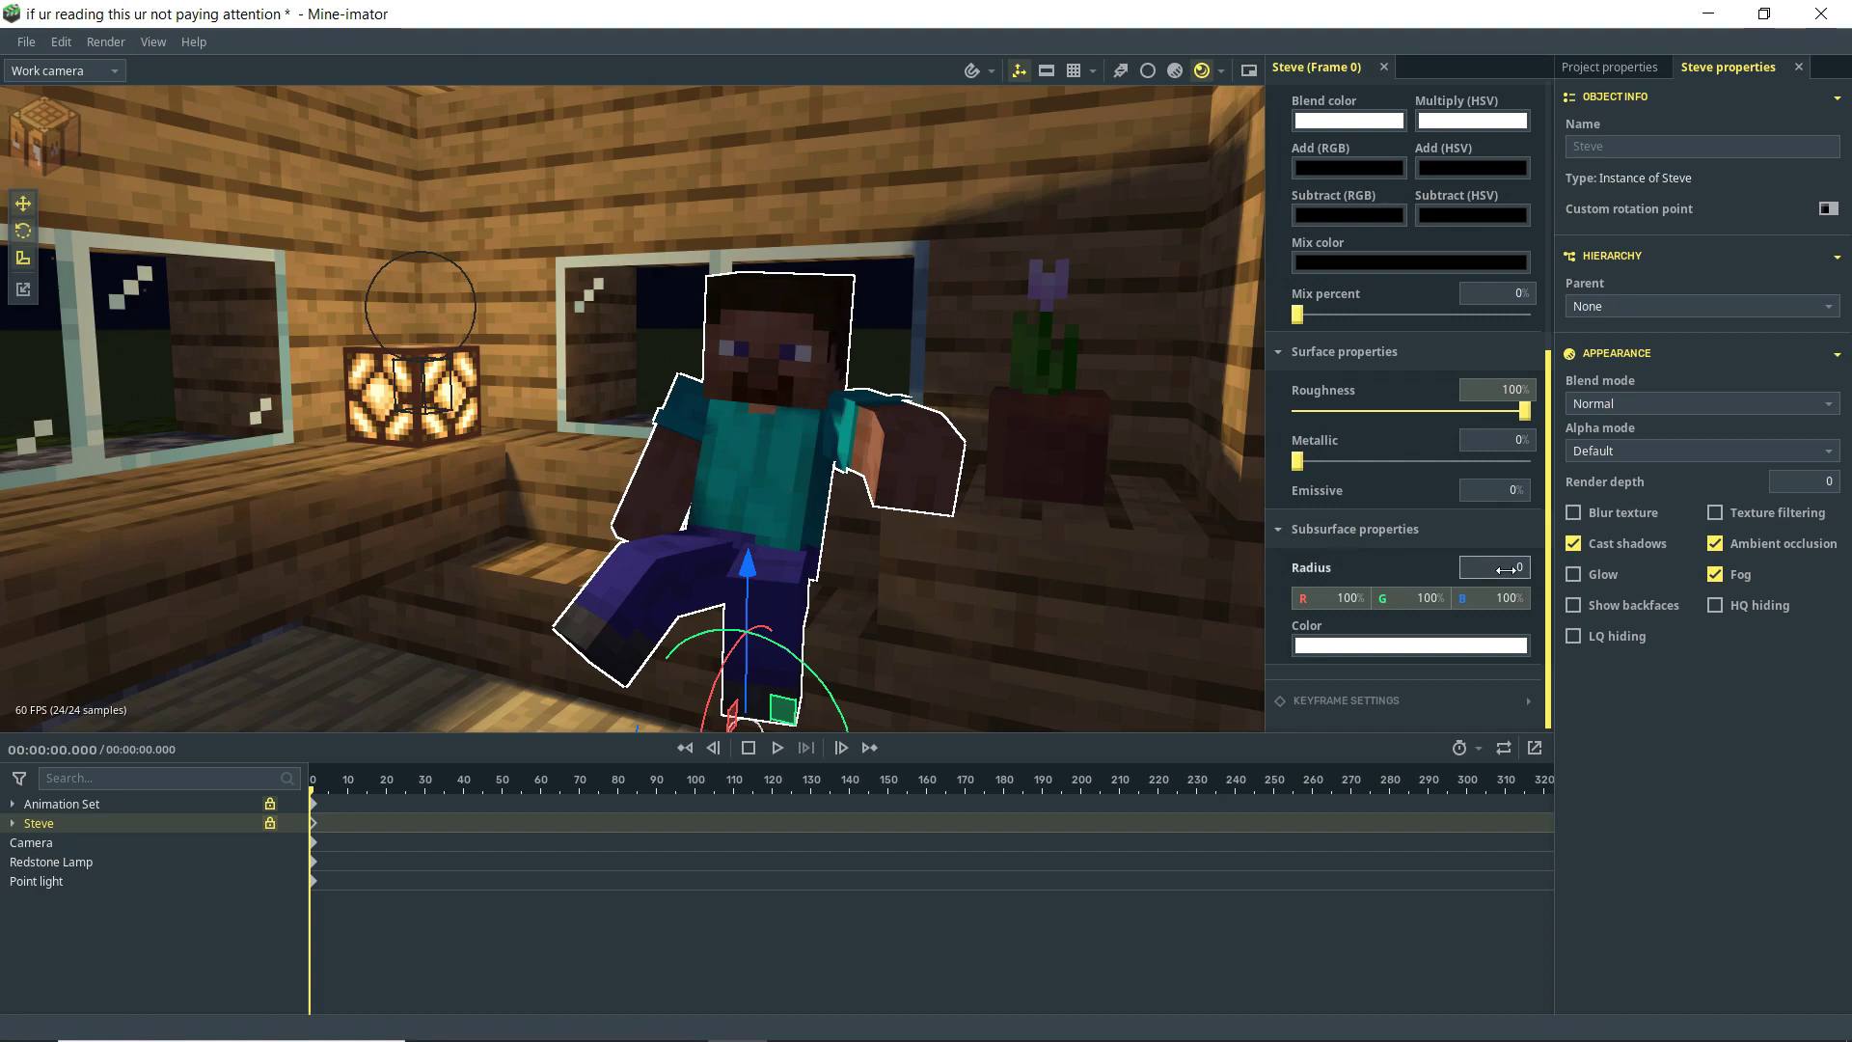
{"action": "type", "text": "1"}
{"action": "key", "text": "Return"}
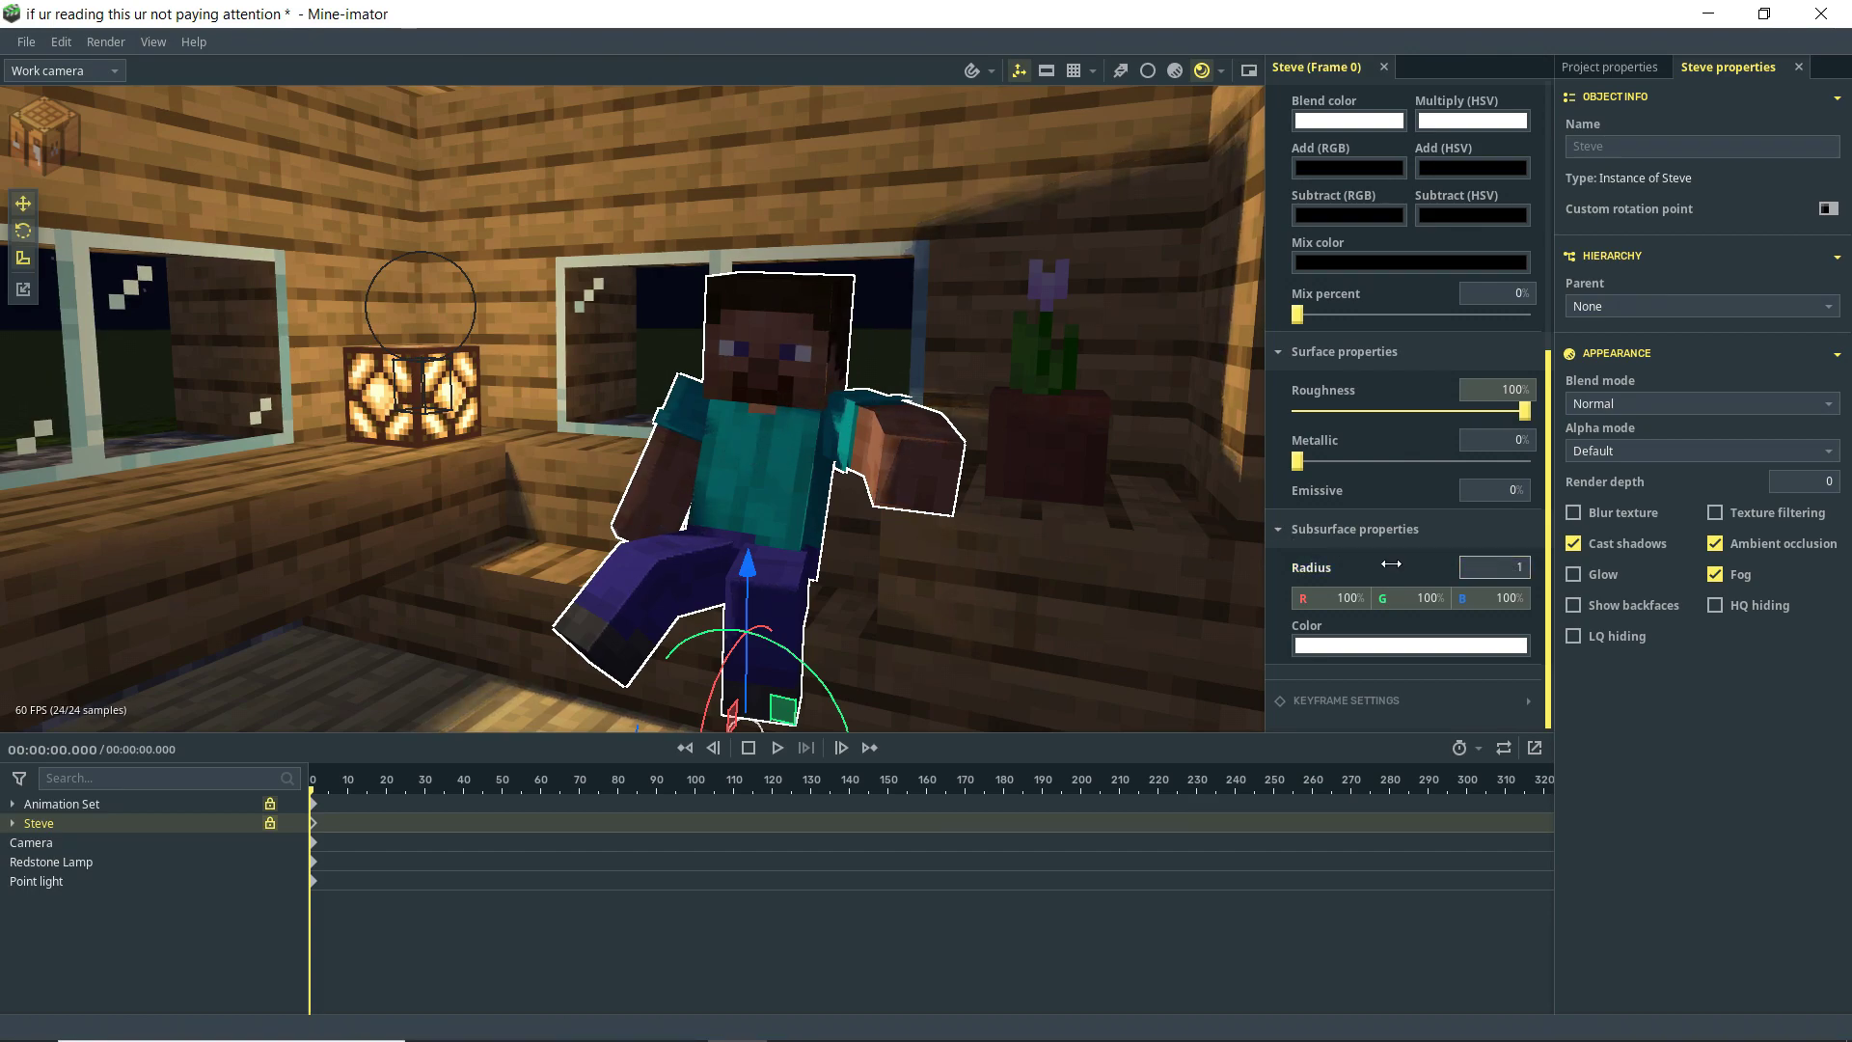
{"action": "scroll", "coordinate": [701, 453], "scroll_direction": "up", "scroll_amount": 10}
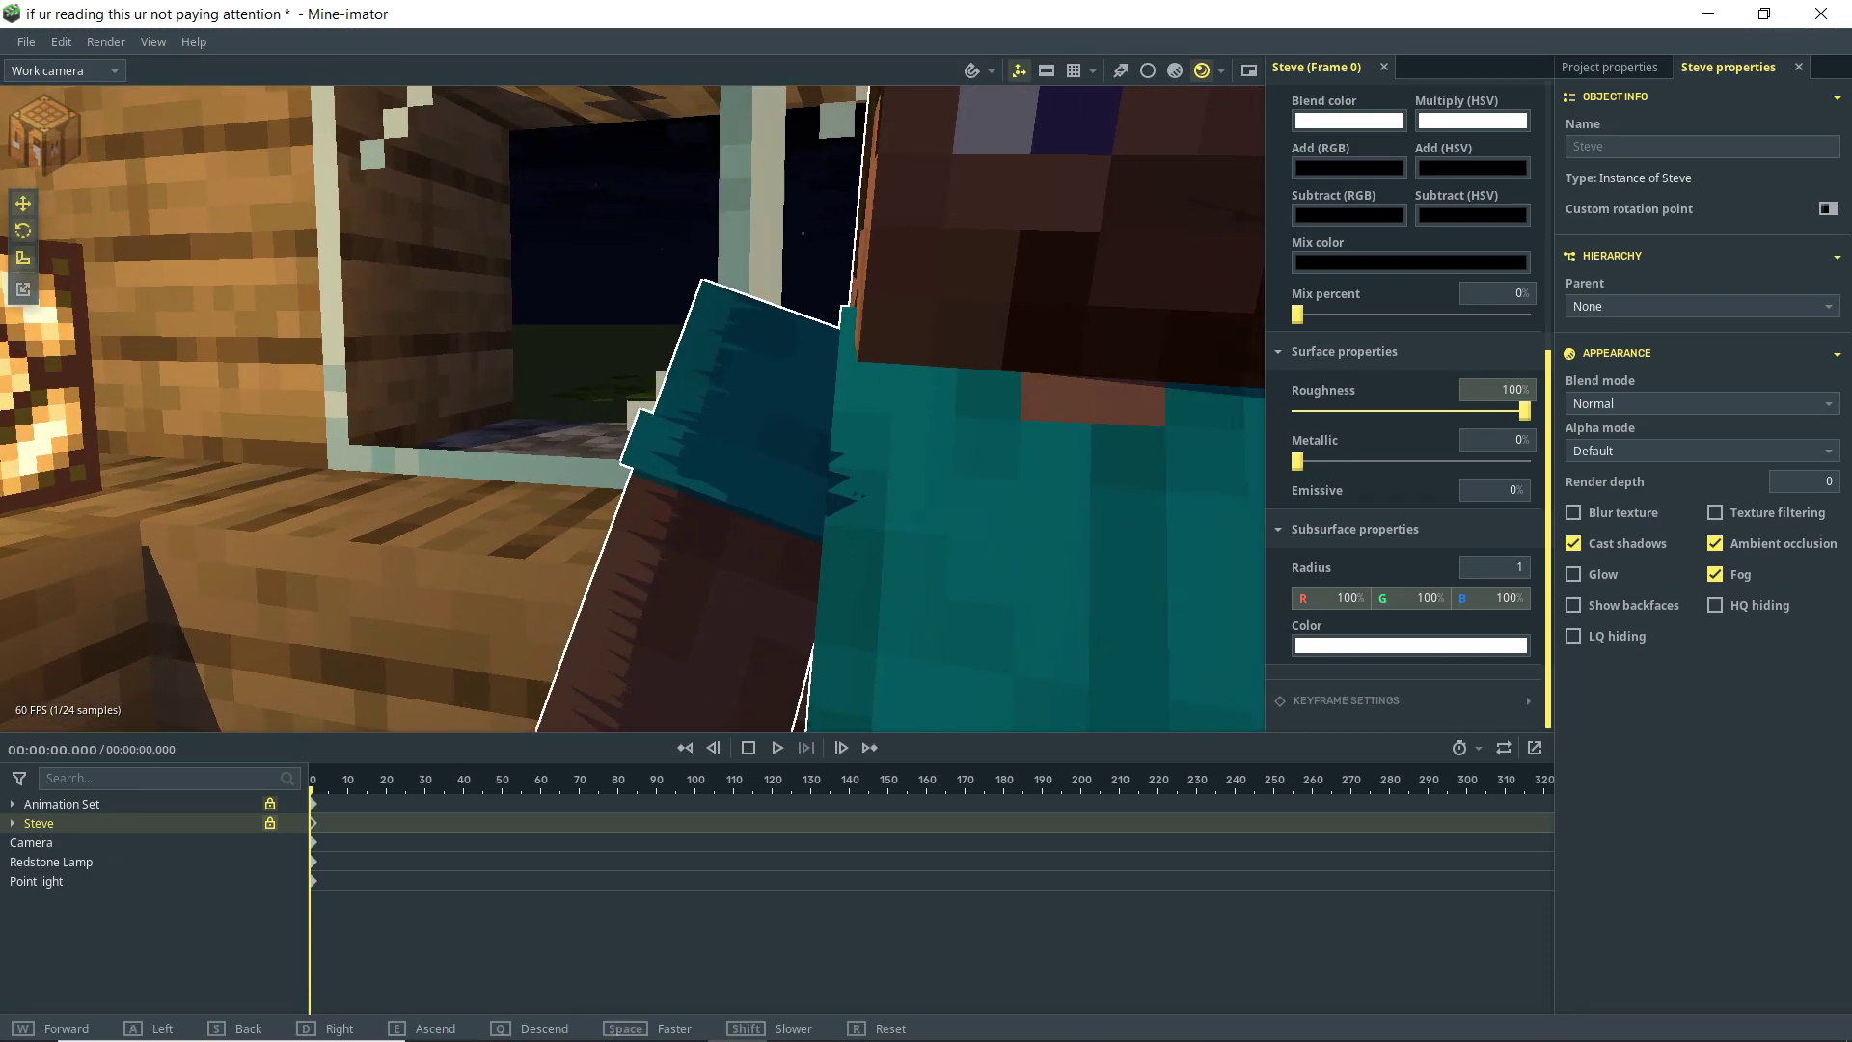
{"action": "right_click_drag", "start_coordinate": [772, 485], "coordinate": [756, 474]}
{"action": "key", "text": "s"}
{"action": "key", "text": "d"}
Step: Create a second point light in the scene
{"action": "right_click_drag", "start_coordinate": [531, 546], "coordinate": [456, 392]}
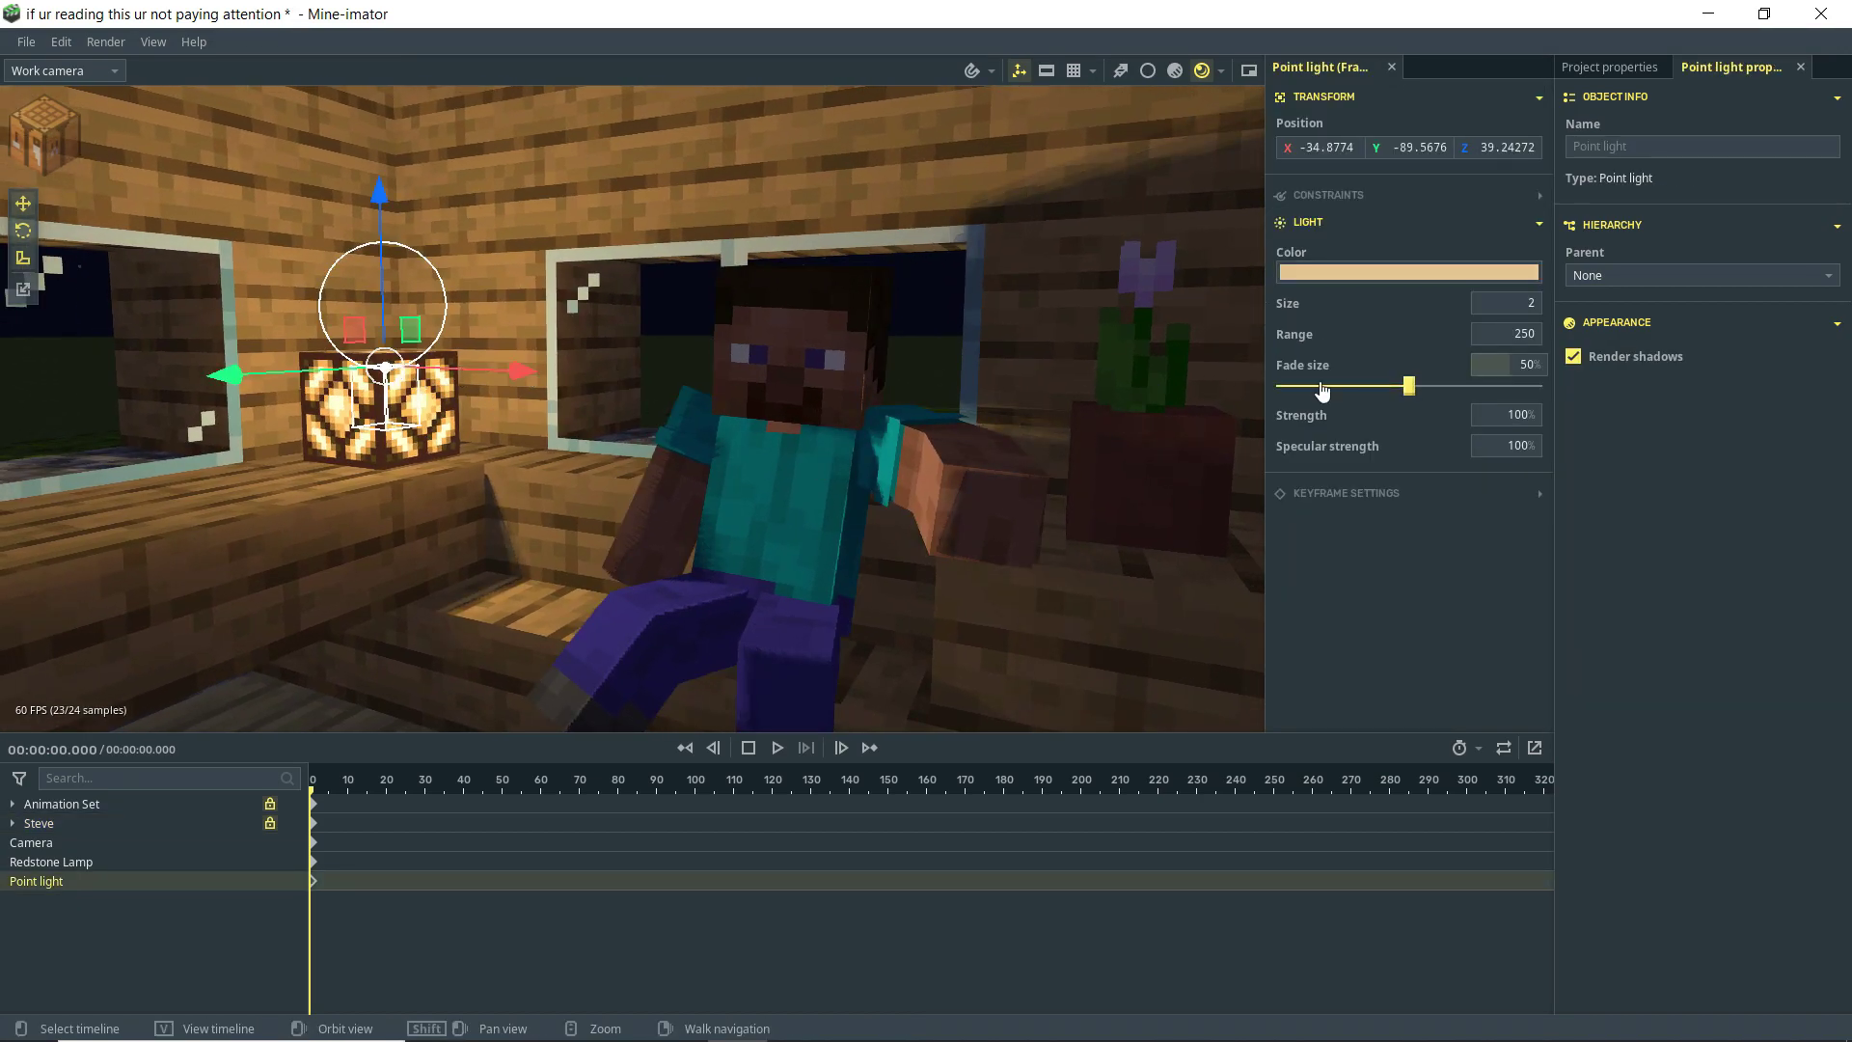
{"action": "right_click_drag", "start_coordinate": [394, 372], "coordinate": [768, 434]}
{"action": "key", "text": "s"}
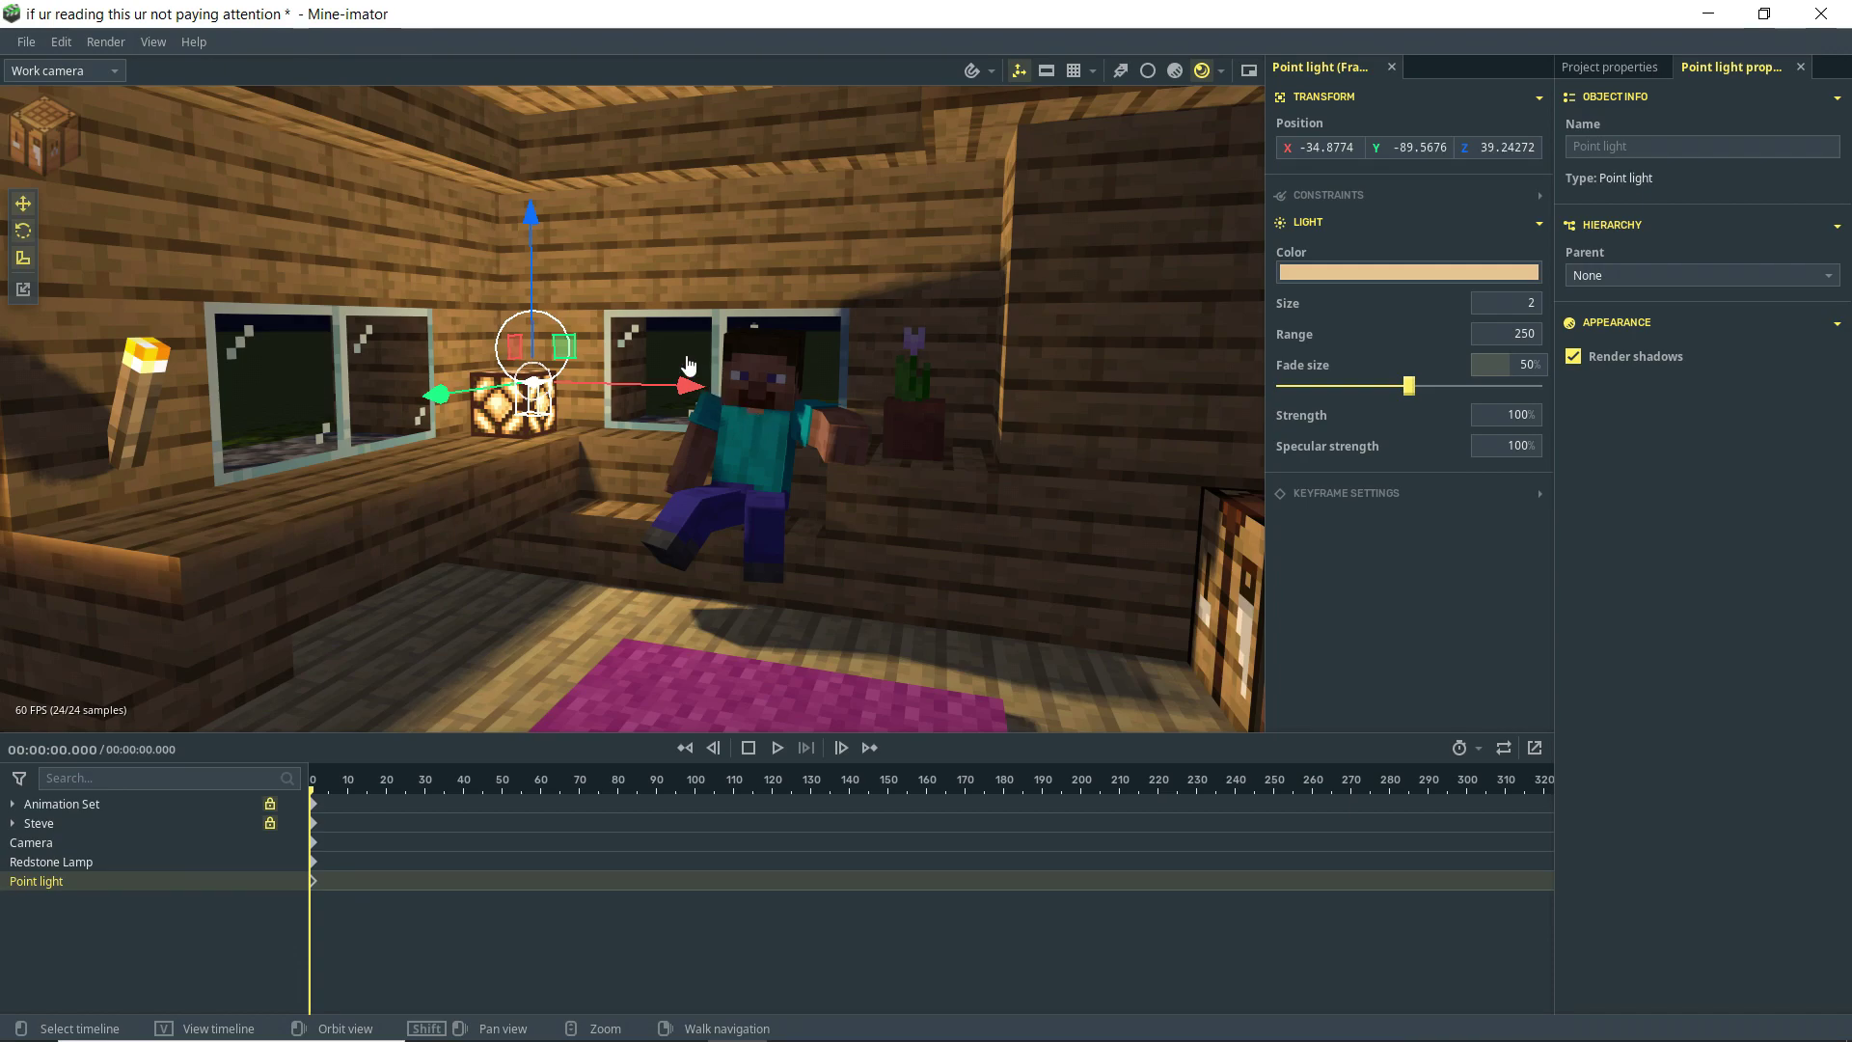
{"action": "left_click", "coordinate": [50, 118]}
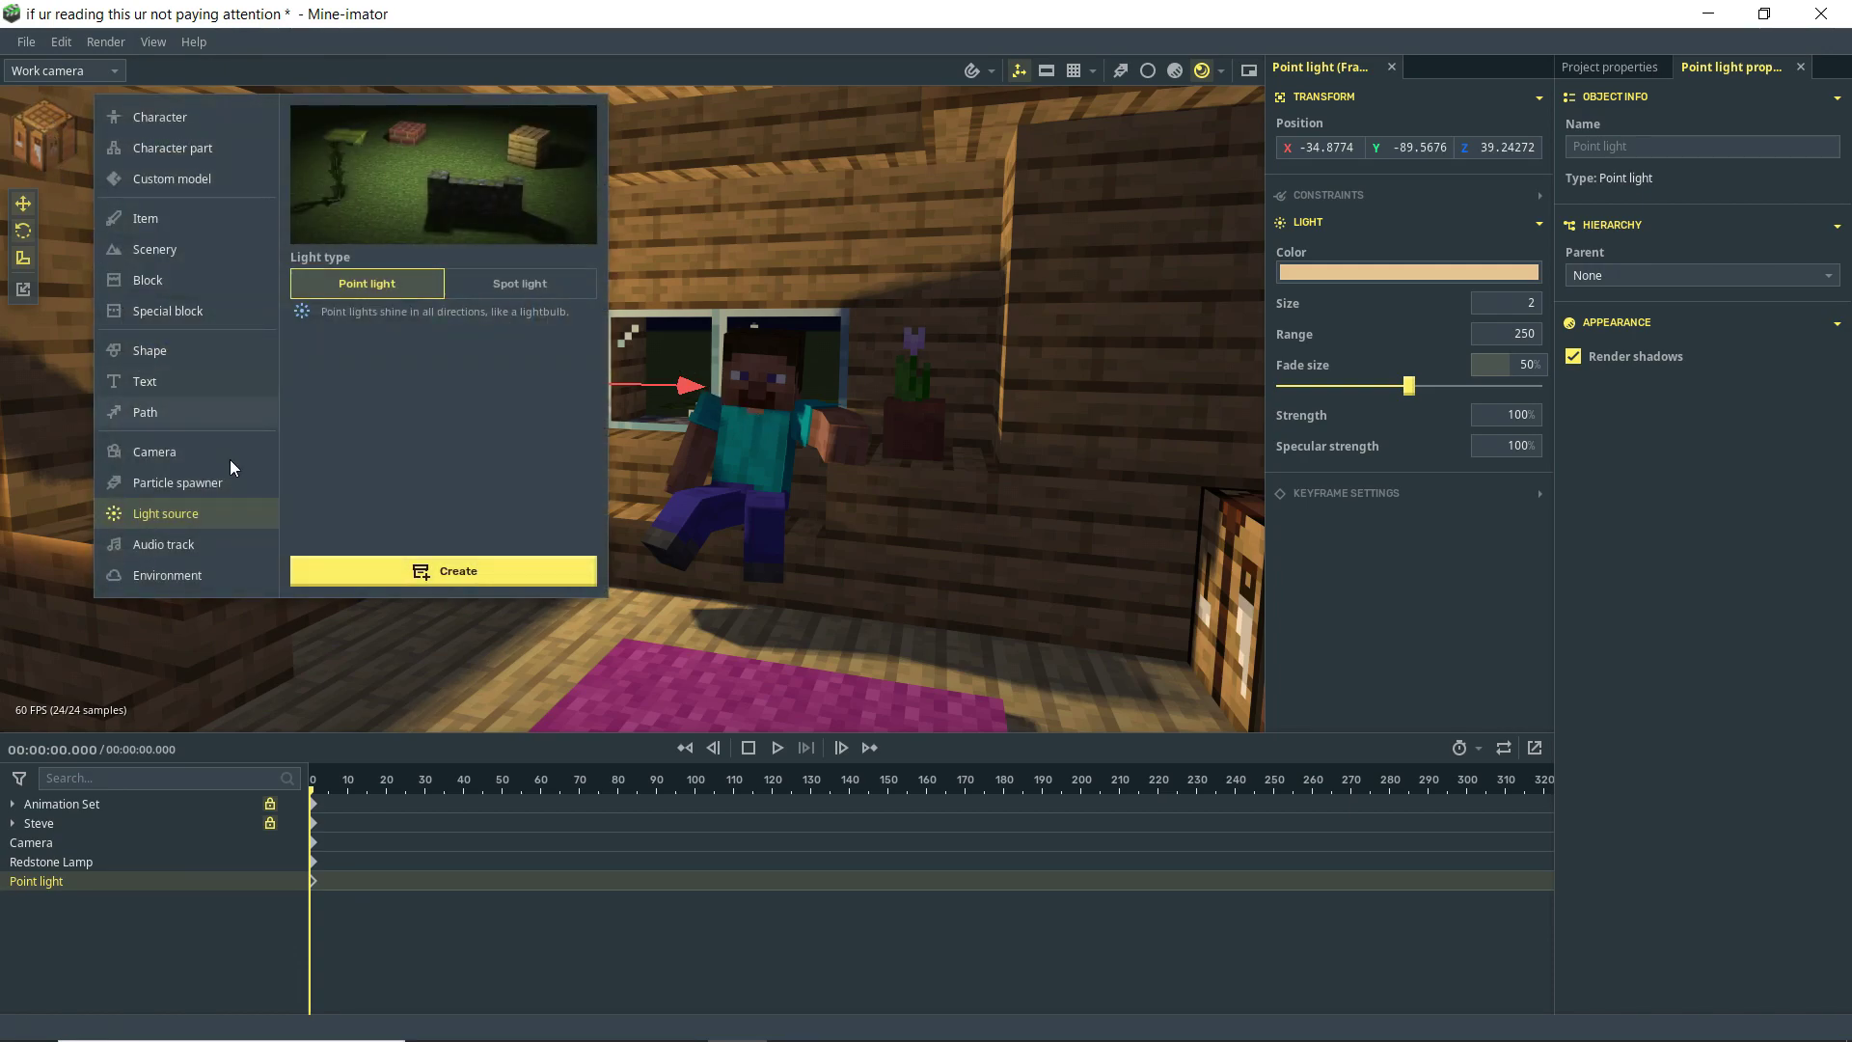
{"action": "left_click", "coordinate": [424, 570]}
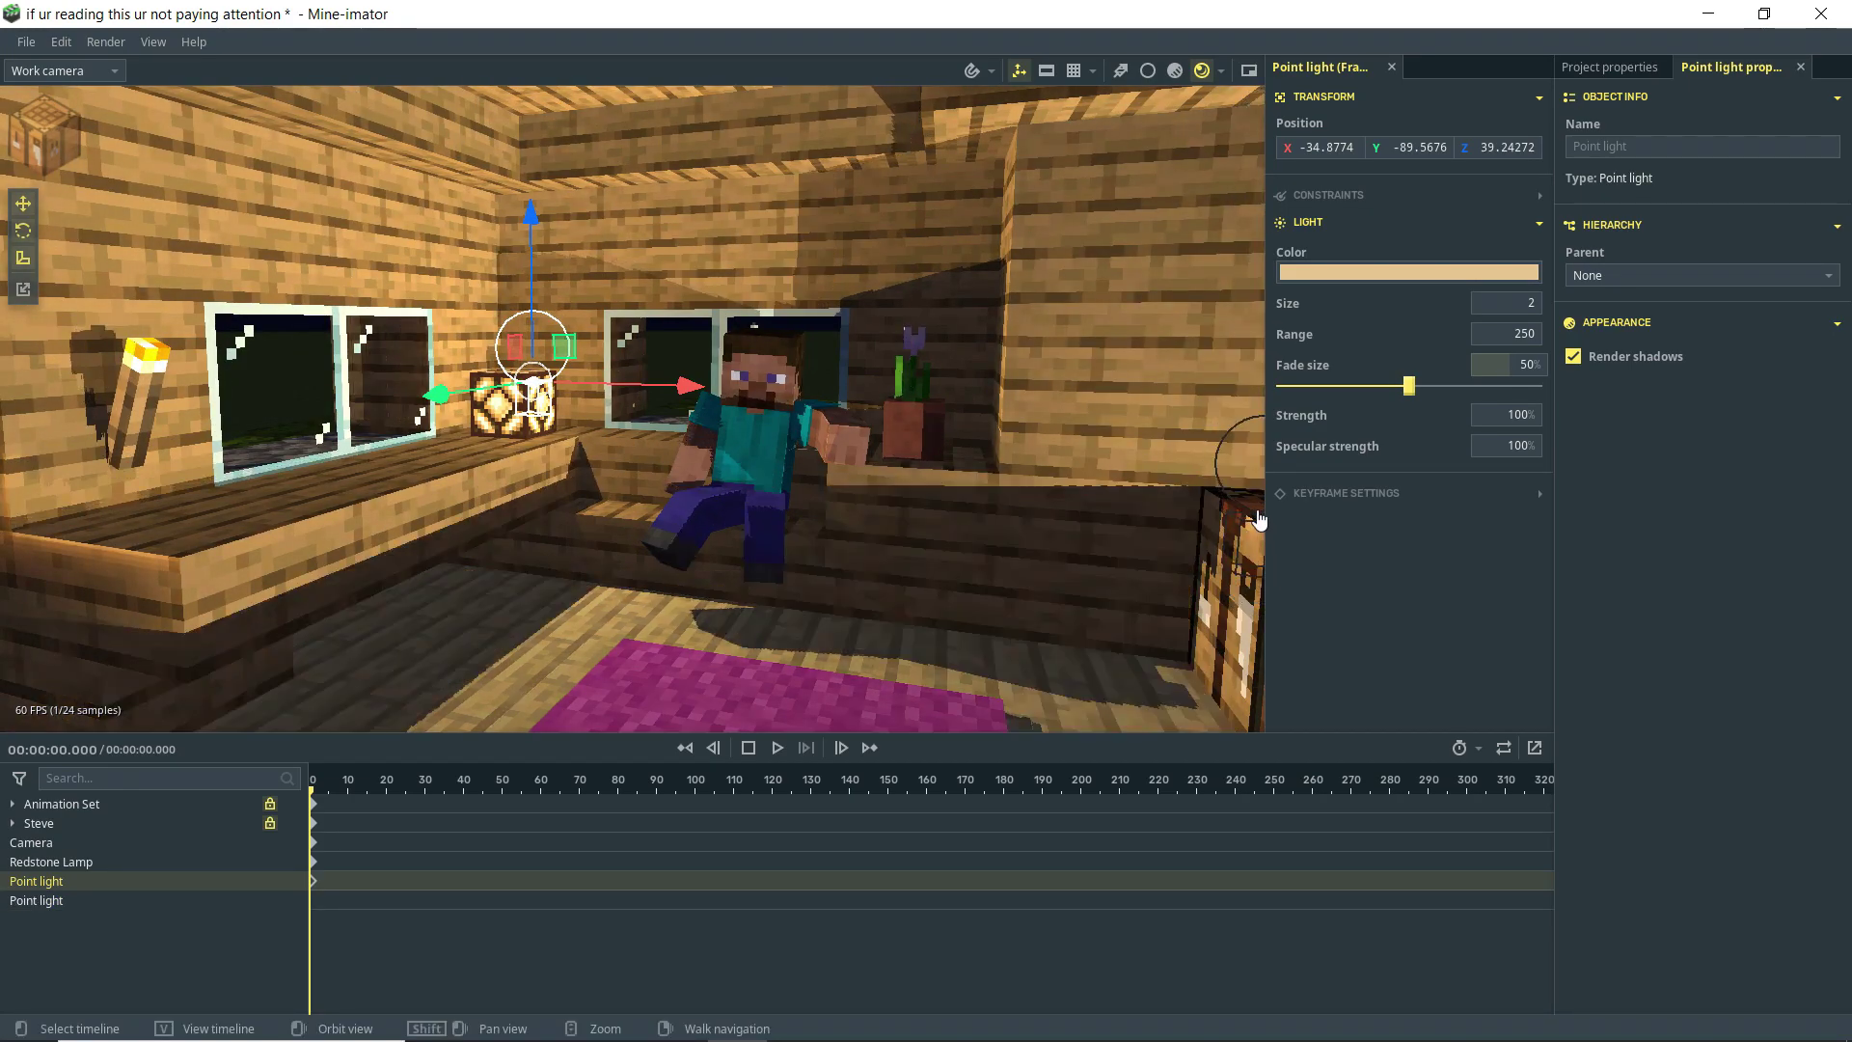
Step: Place the new point light beside the wall torch above the crafting table, at about X 37.65, Y -61.26, Z 39.77
{"action": "right_click_drag", "start_coordinate": [1247, 505], "coordinate": [1256, 505]}
{"action": "right_click_drag", "start_coordinate": [1105, 681], "coordinate": [1105, 681]}
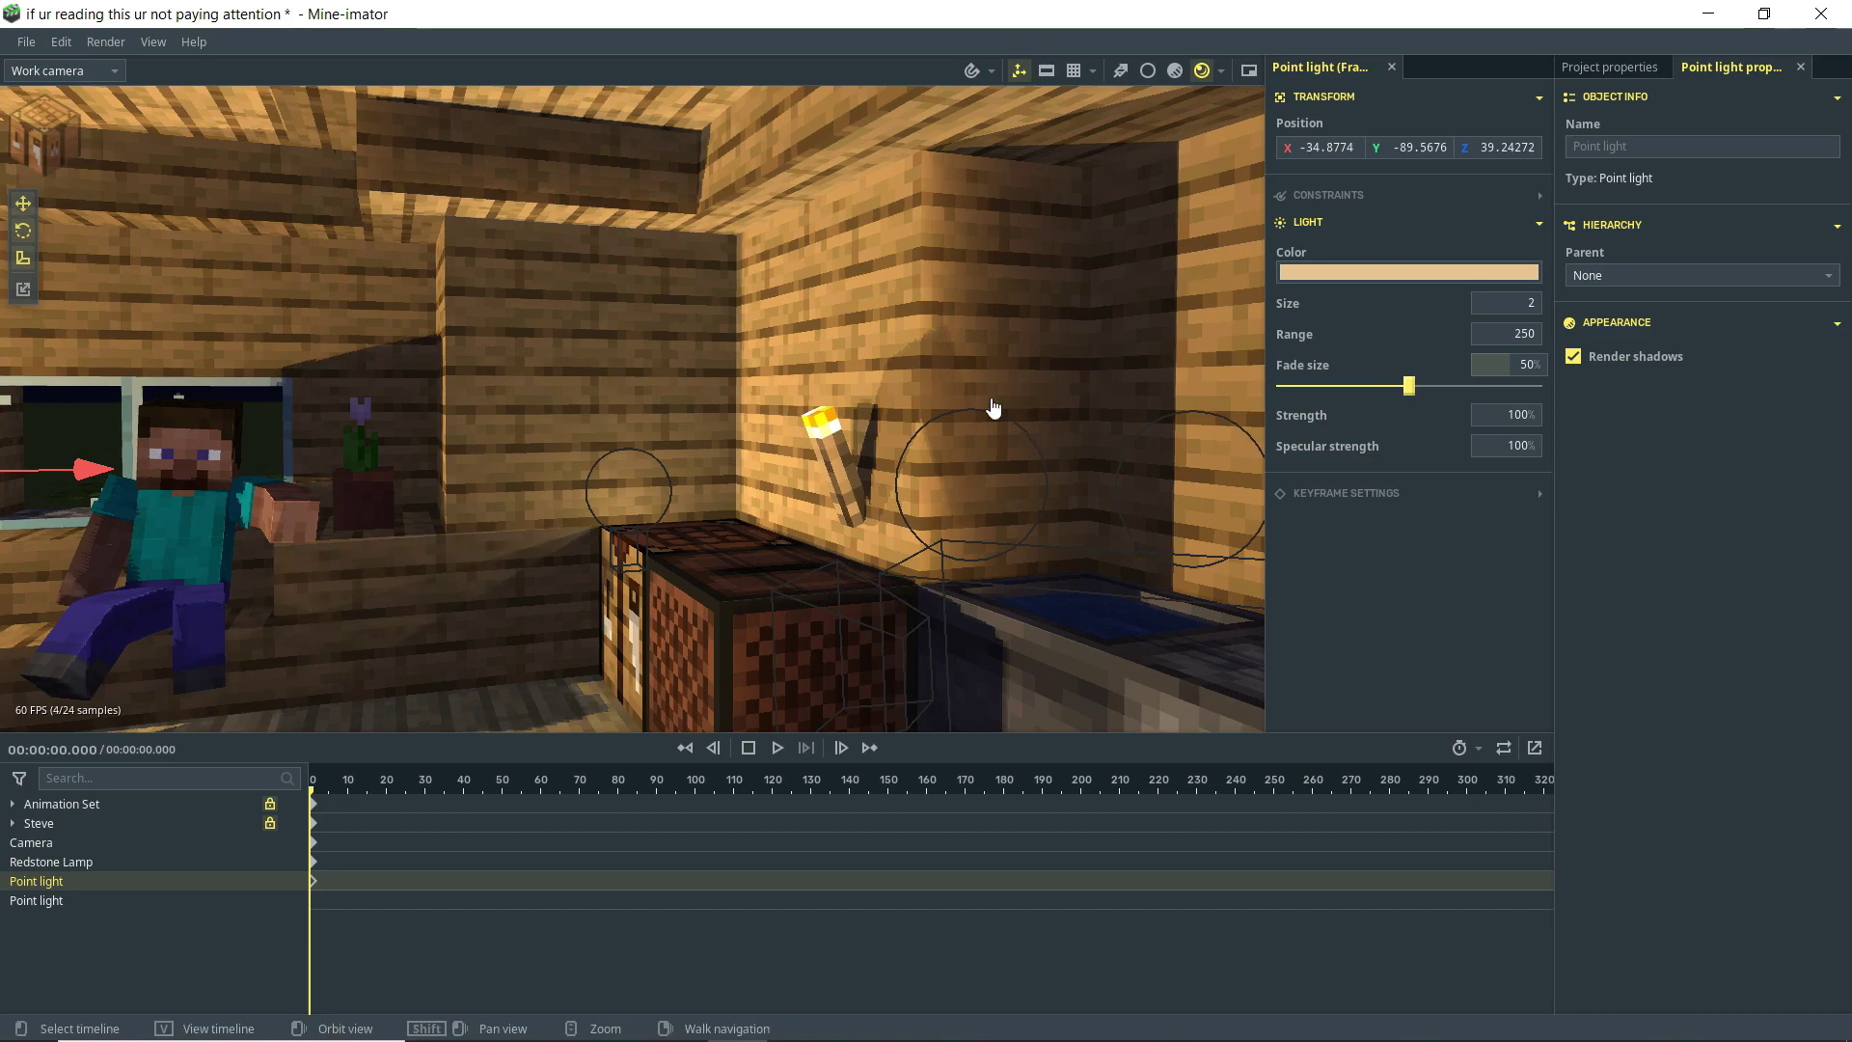
{"action": "right_click_drag", "start_coordinate": [608, 497], "coordinate": [599, 503]}
{"action": "left_click", "coordinate": [600, 503]}
{"action": "left_click_drag", "start_coordinate": [607, 512], "coordinate": [729, 463]}
{"action": "left_click_drag", "start_coordinate": [575, 457], "coordinate": [627, 459]}
{"action": "right_click_drag", "start_coordinate": [629, 461], "coordinate": [541, 464]}
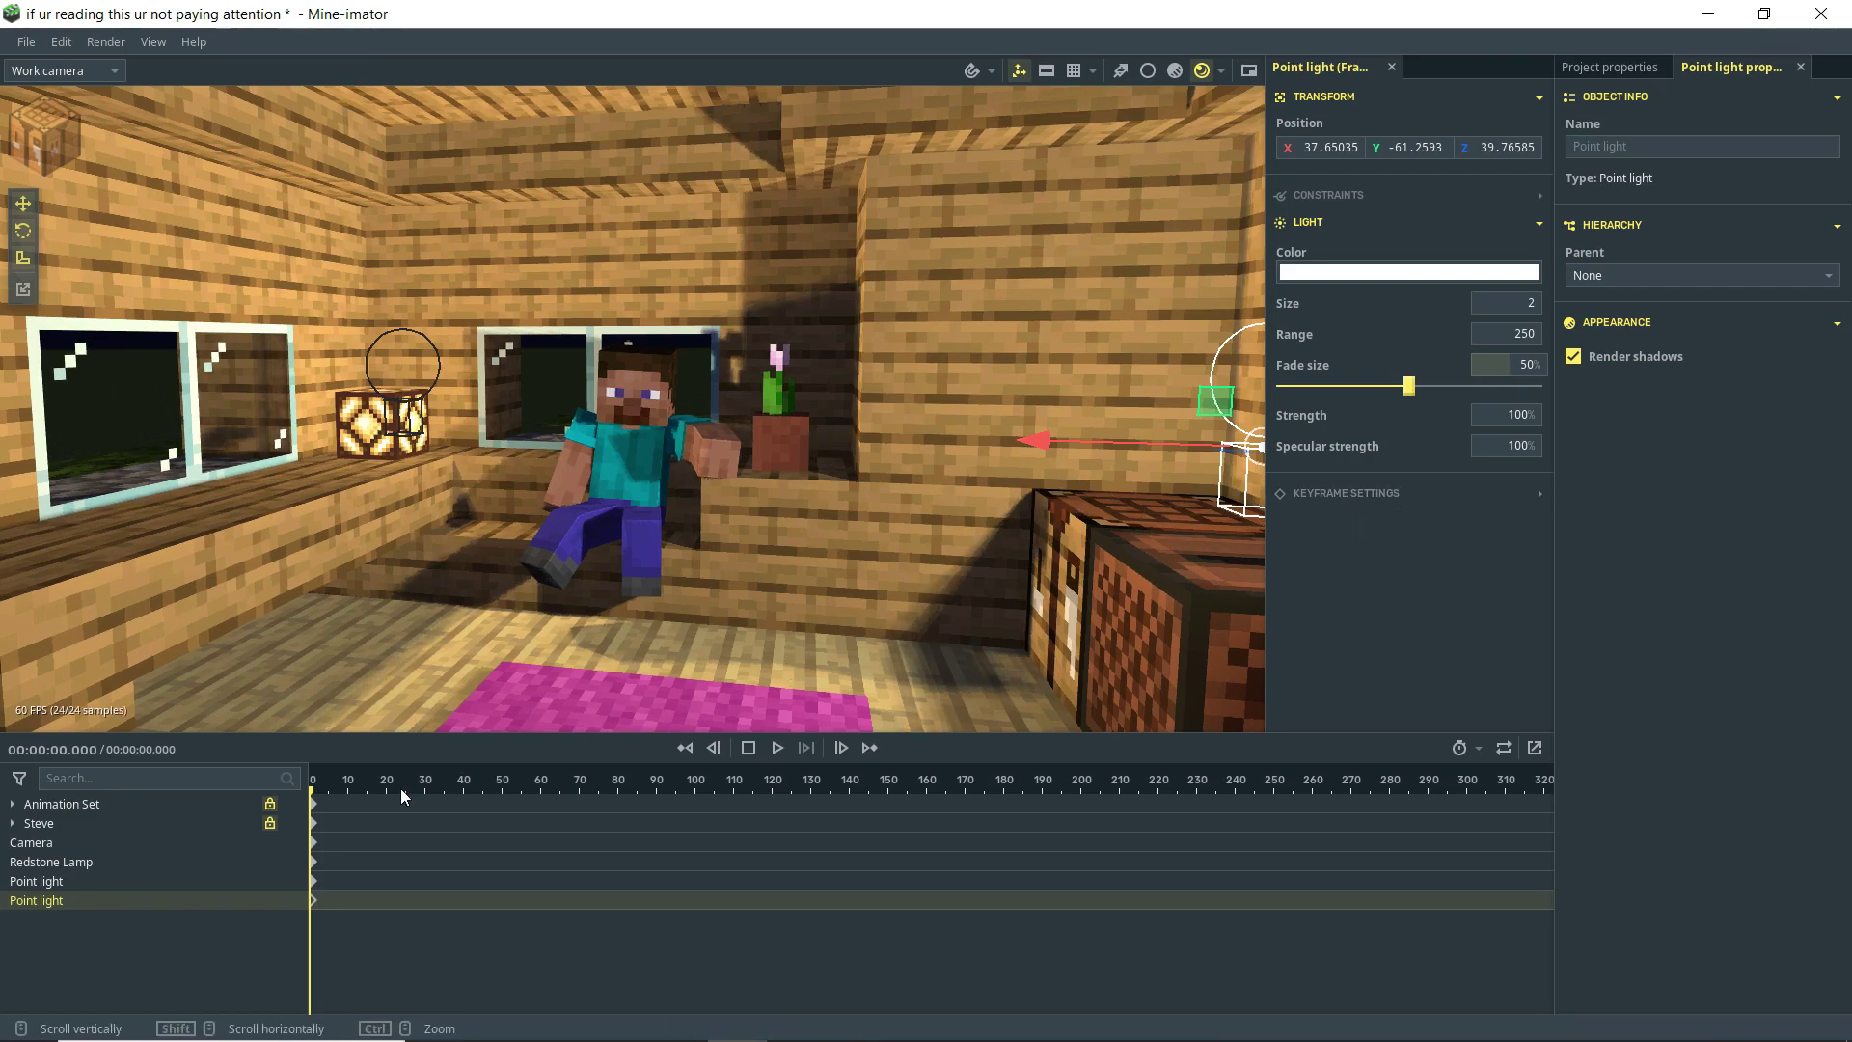
Step: Hide the torch's point light, examine how the lamp alone lights Steve and the room, and unhide the light
{"action": "mouse_move", "coordinate": [294, 901]}
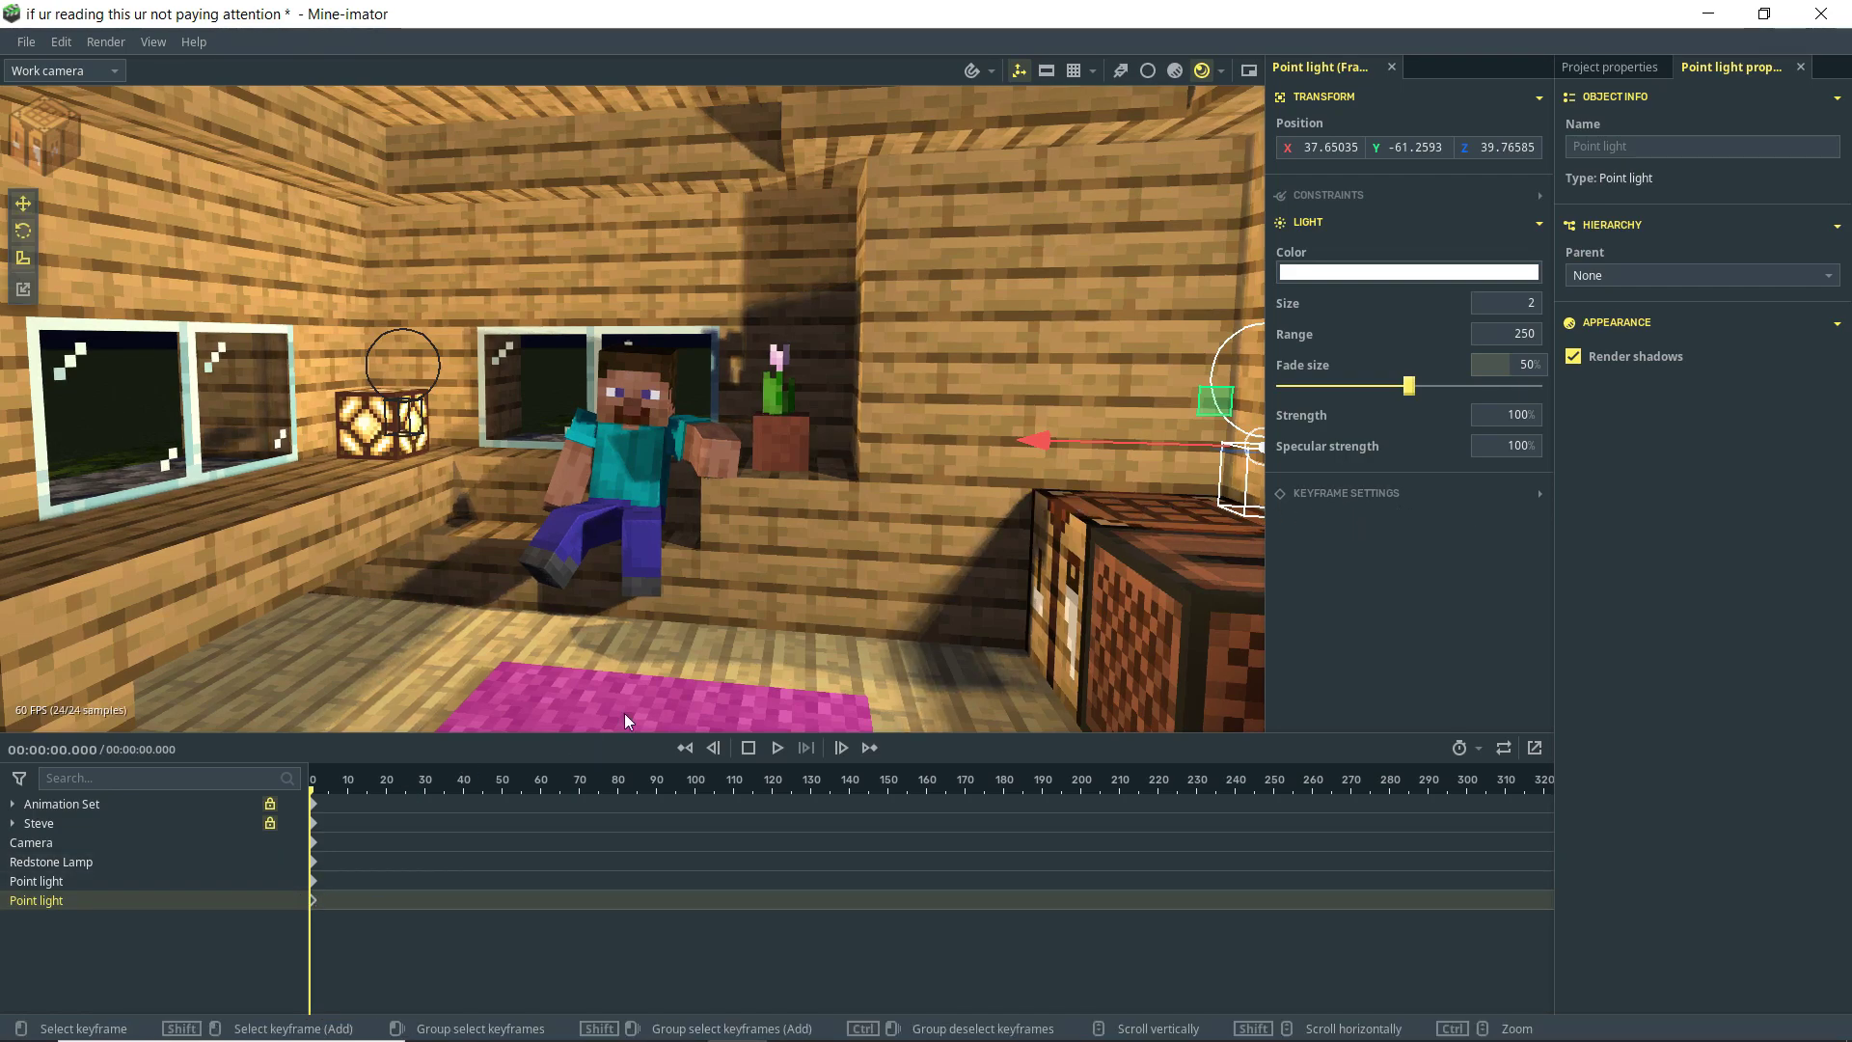
{"action": "left_click", "coordinate": [289, 900]}
{"action": "mouse_move", "coordinate": [813, 579]}
{"action": "right_mouse_down"}
{"action": "mouse_move", "coordinate": [748, 579]}
{"action": "mouse_move", "coordinate": [811, 575]}
{"action": "right_mouse_up"}
{"action": "key", "text": "w"}
{"action": "key", "text": "w"}
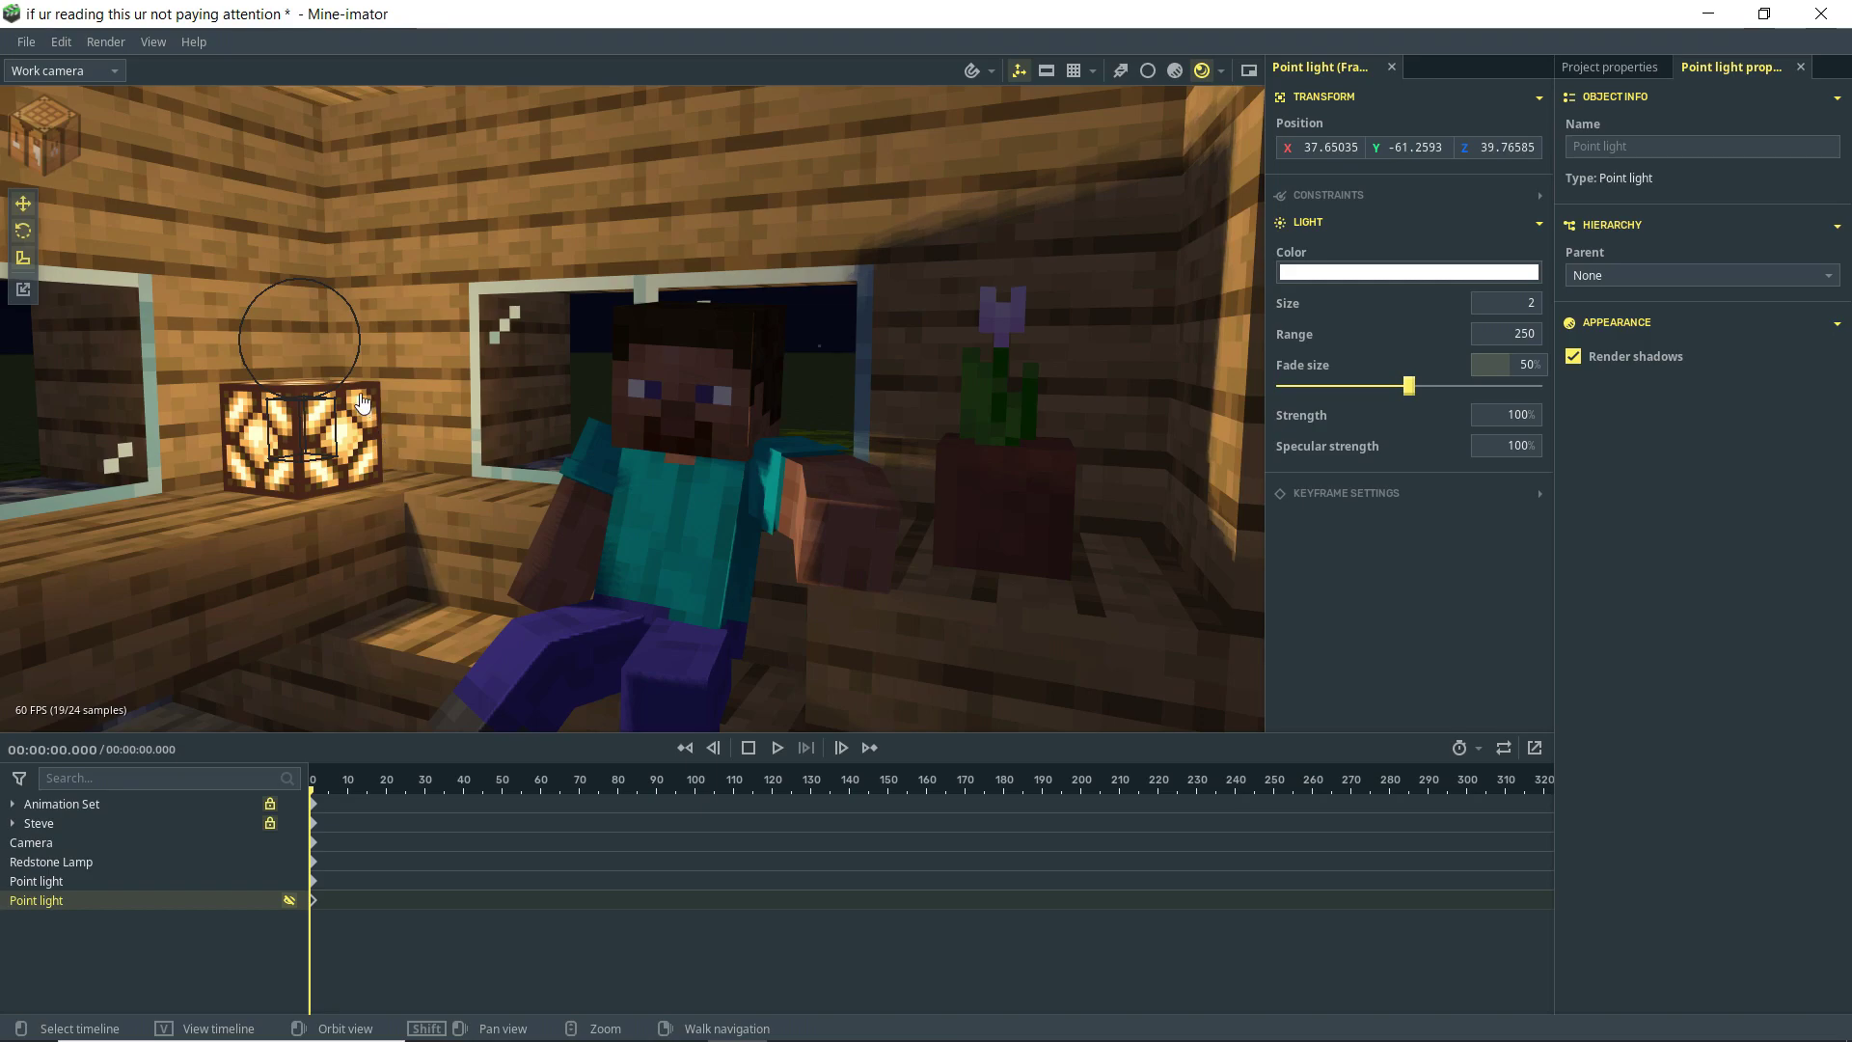
{"action": "key", "text": "w"}
{"action": "right_click_drag", "start_coordinate": [348, 529], "coordinate": [348, 530]}
{"action": "key", "text": "w"}
{"action": "key", "text": "d"}
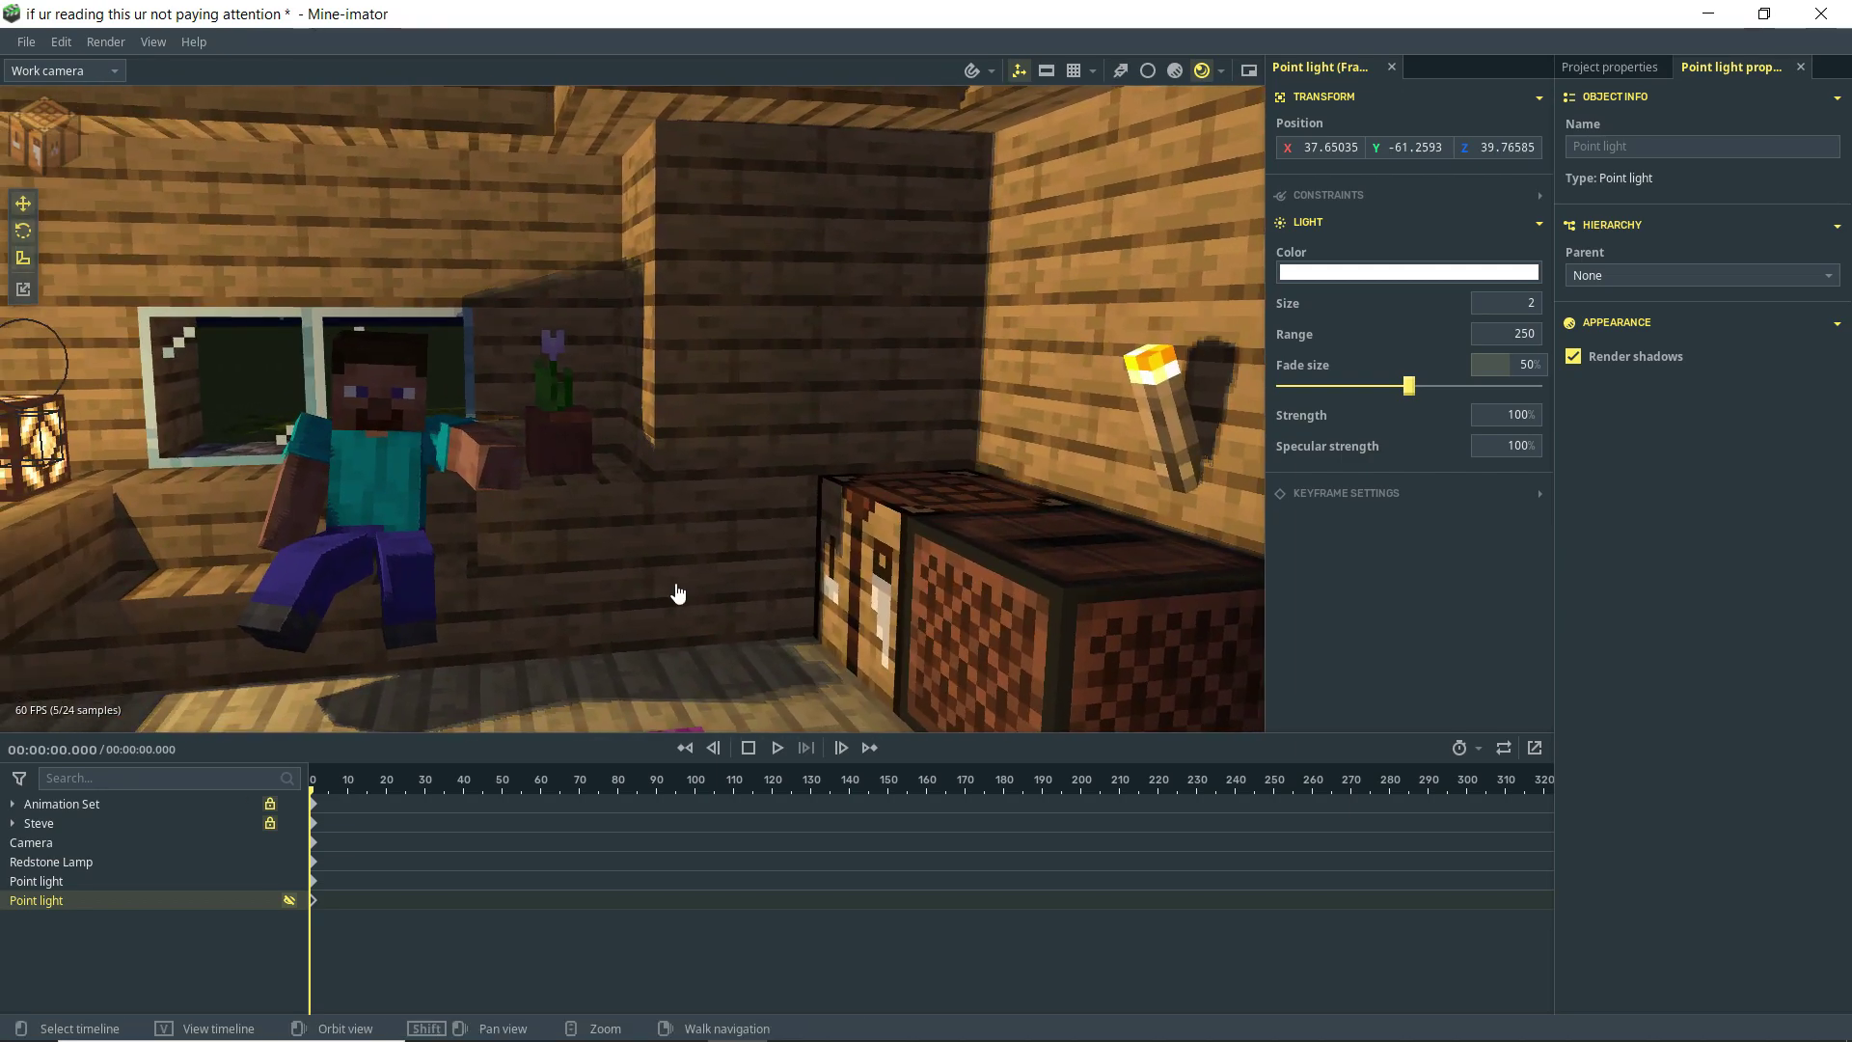
{"action": "left_click", "coordinate": [288, 900]}
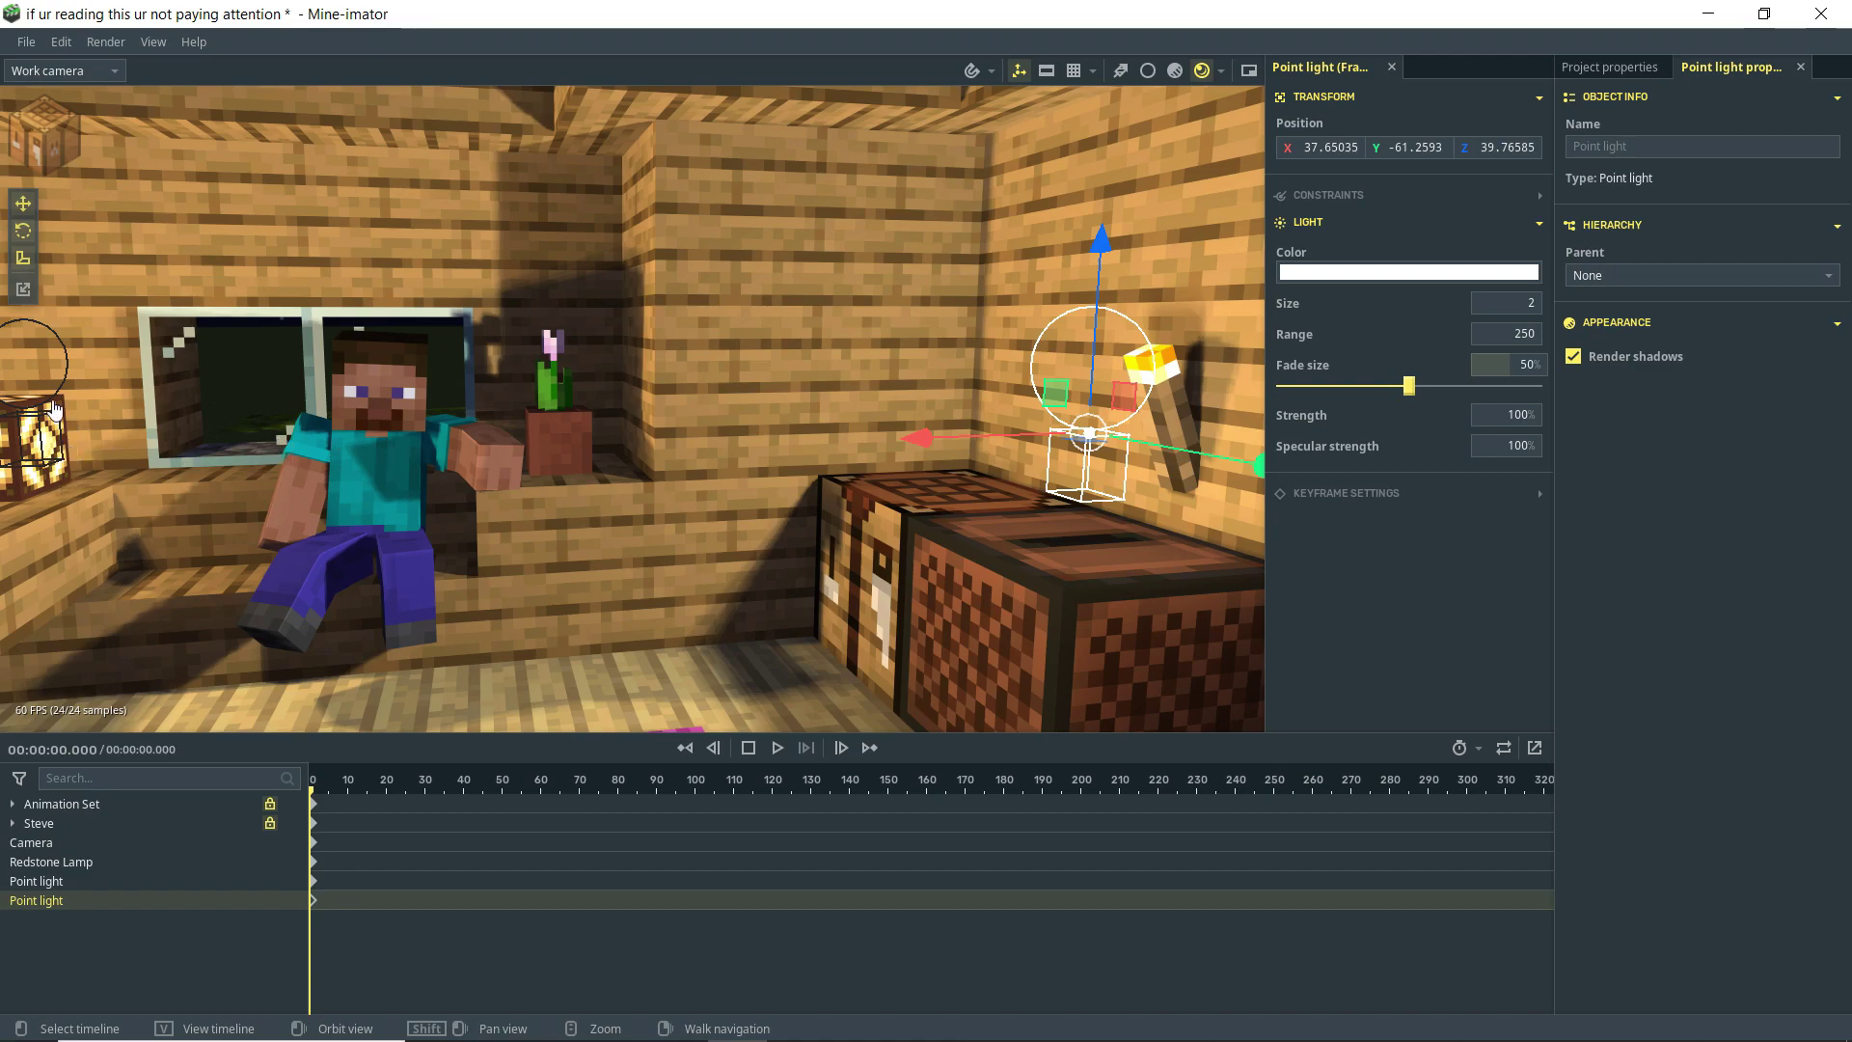
Step: Show the active camera preview in render mode and set the torch light's color to a warm light orange
{"action": "left_click", "coordinate": [1248, 70]}
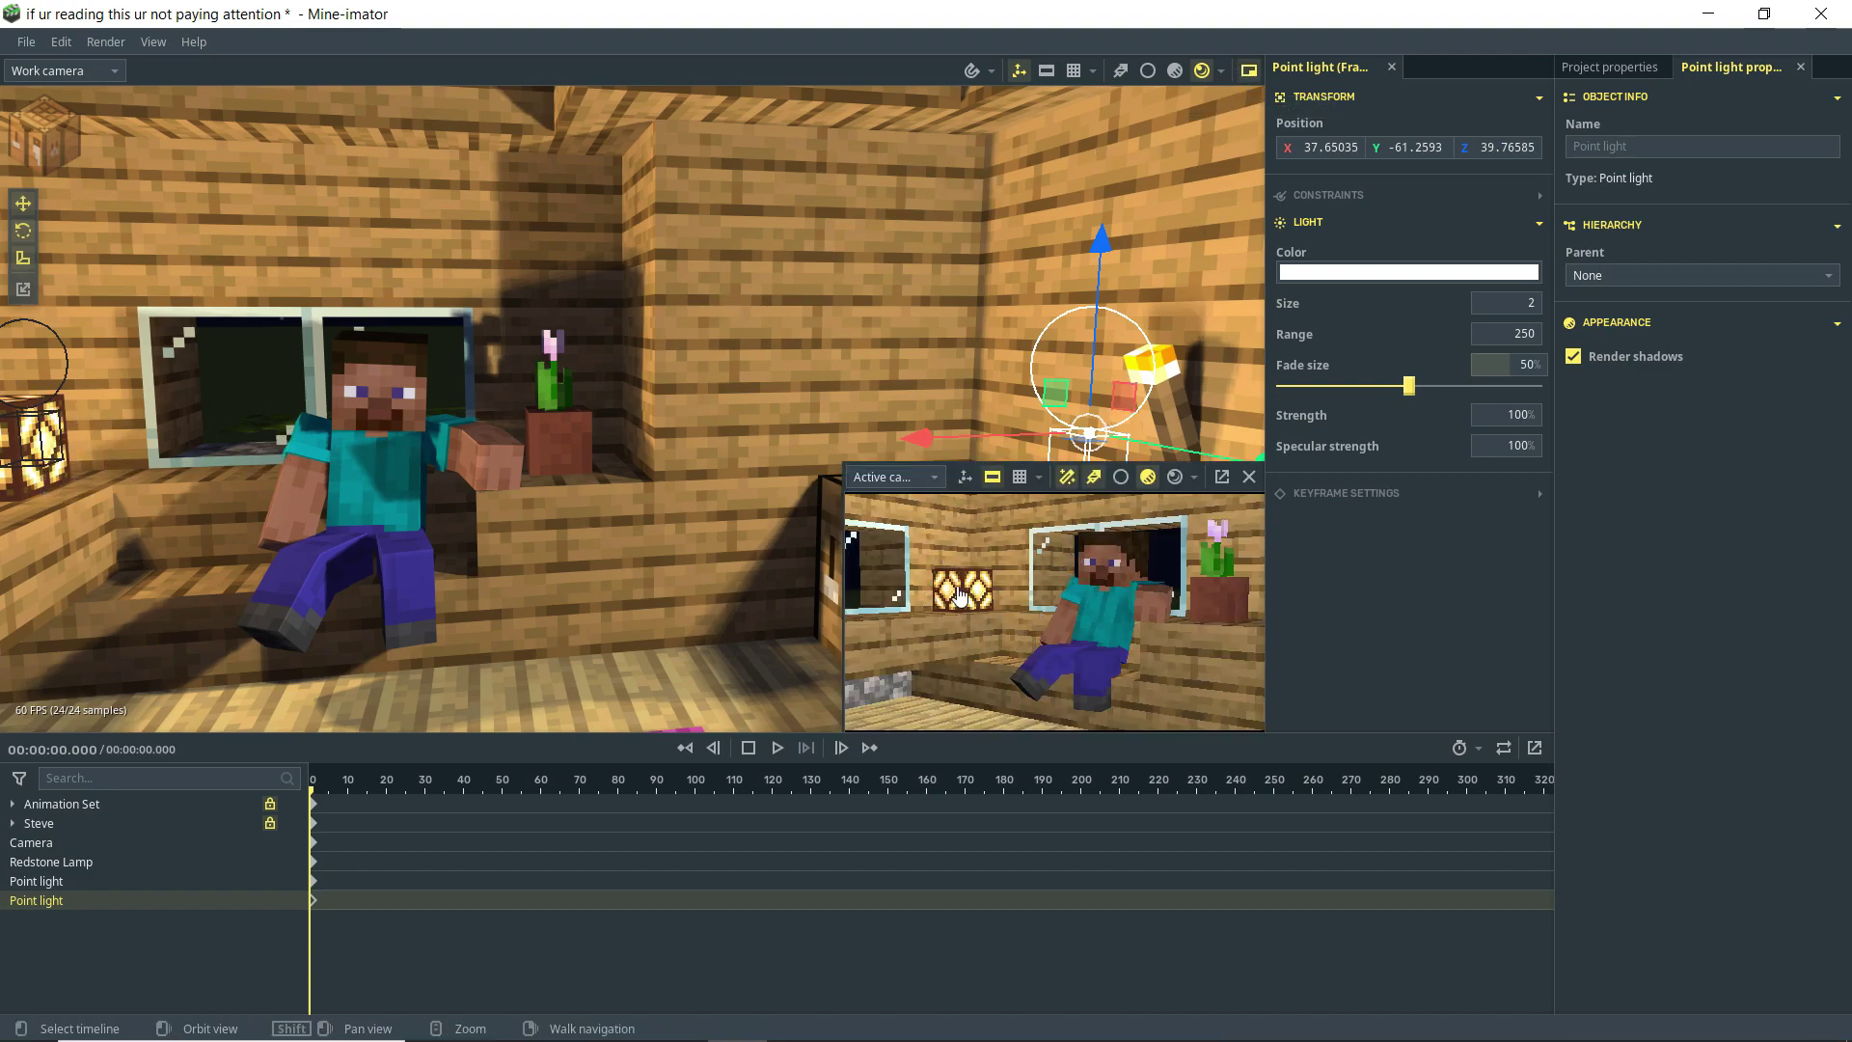
{"action": "left_click", "coordinate": [1175, 476]}
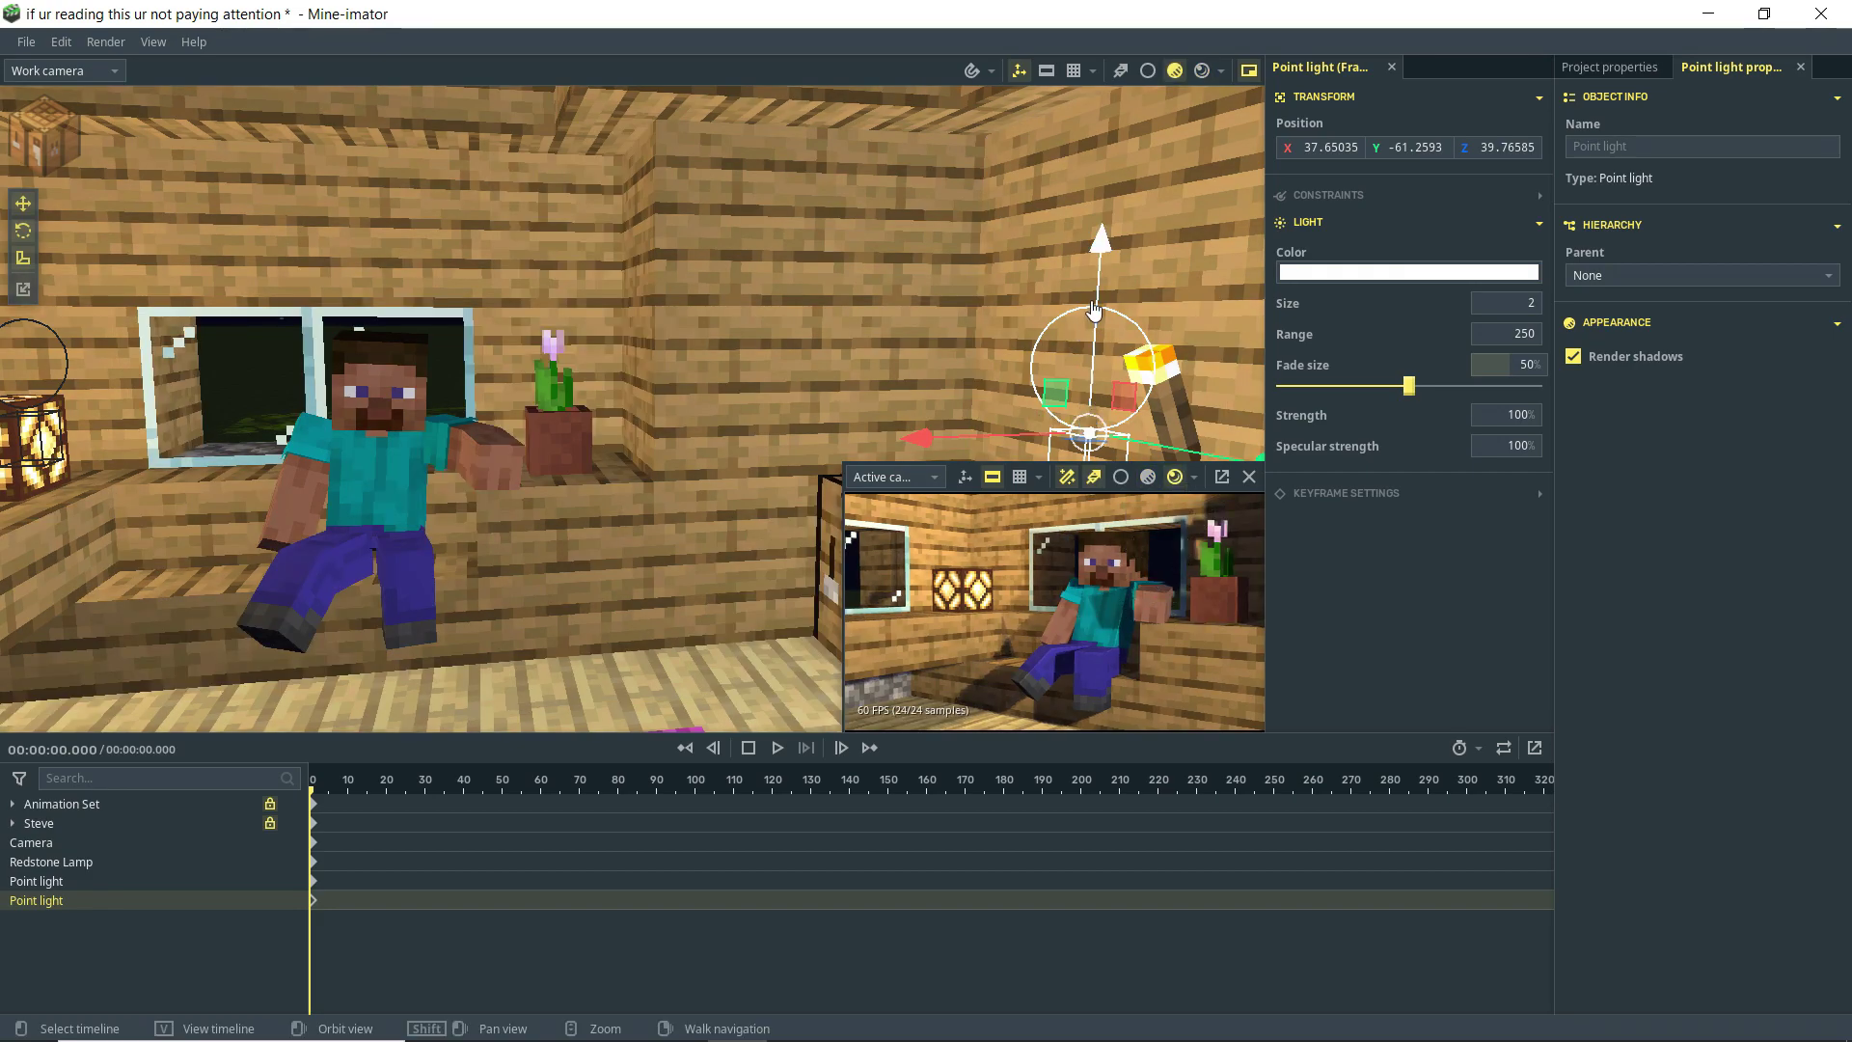
{"action": "left_click", "coordinate": [1402, 272]}
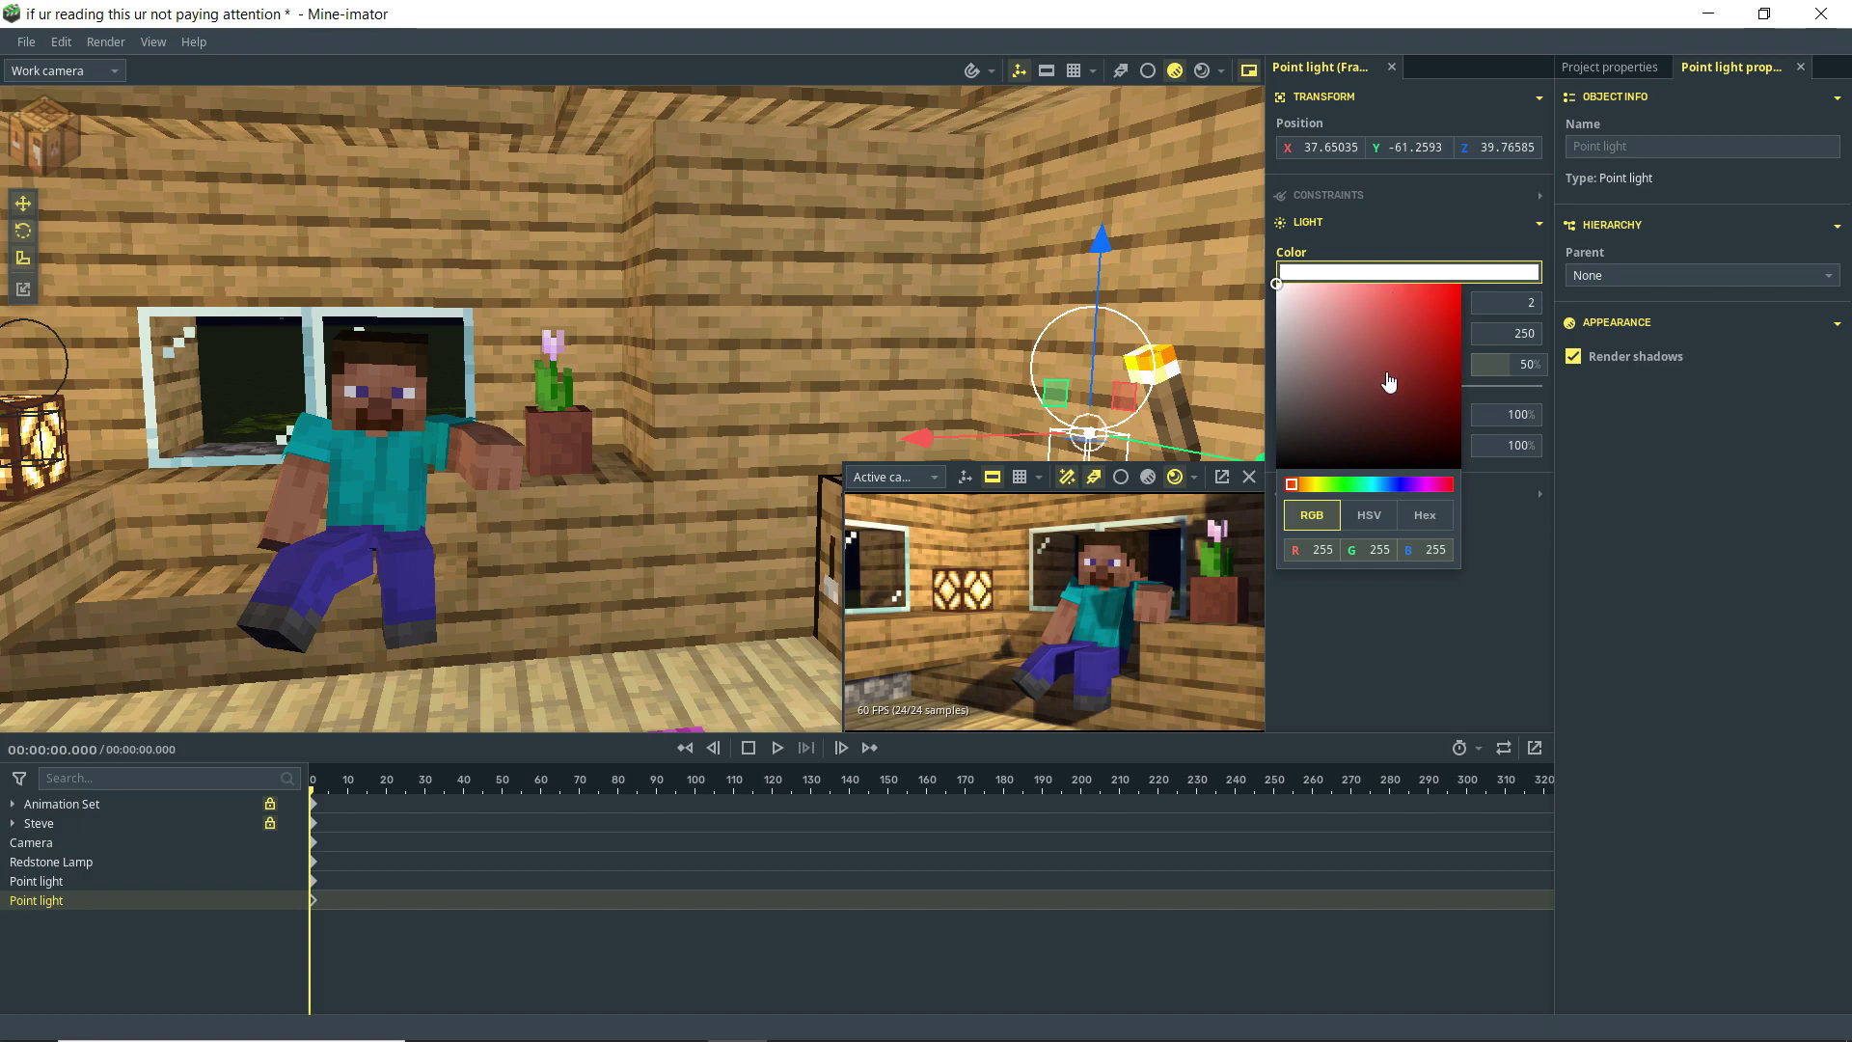
{"action": "left_click_drag", "start_coordinate": [1323, 496], "coordinate": [1304, 484]}
{"action": "left_click_drag", "start_coordinate": [1379, 325], "coordinate": [1369, 309]}
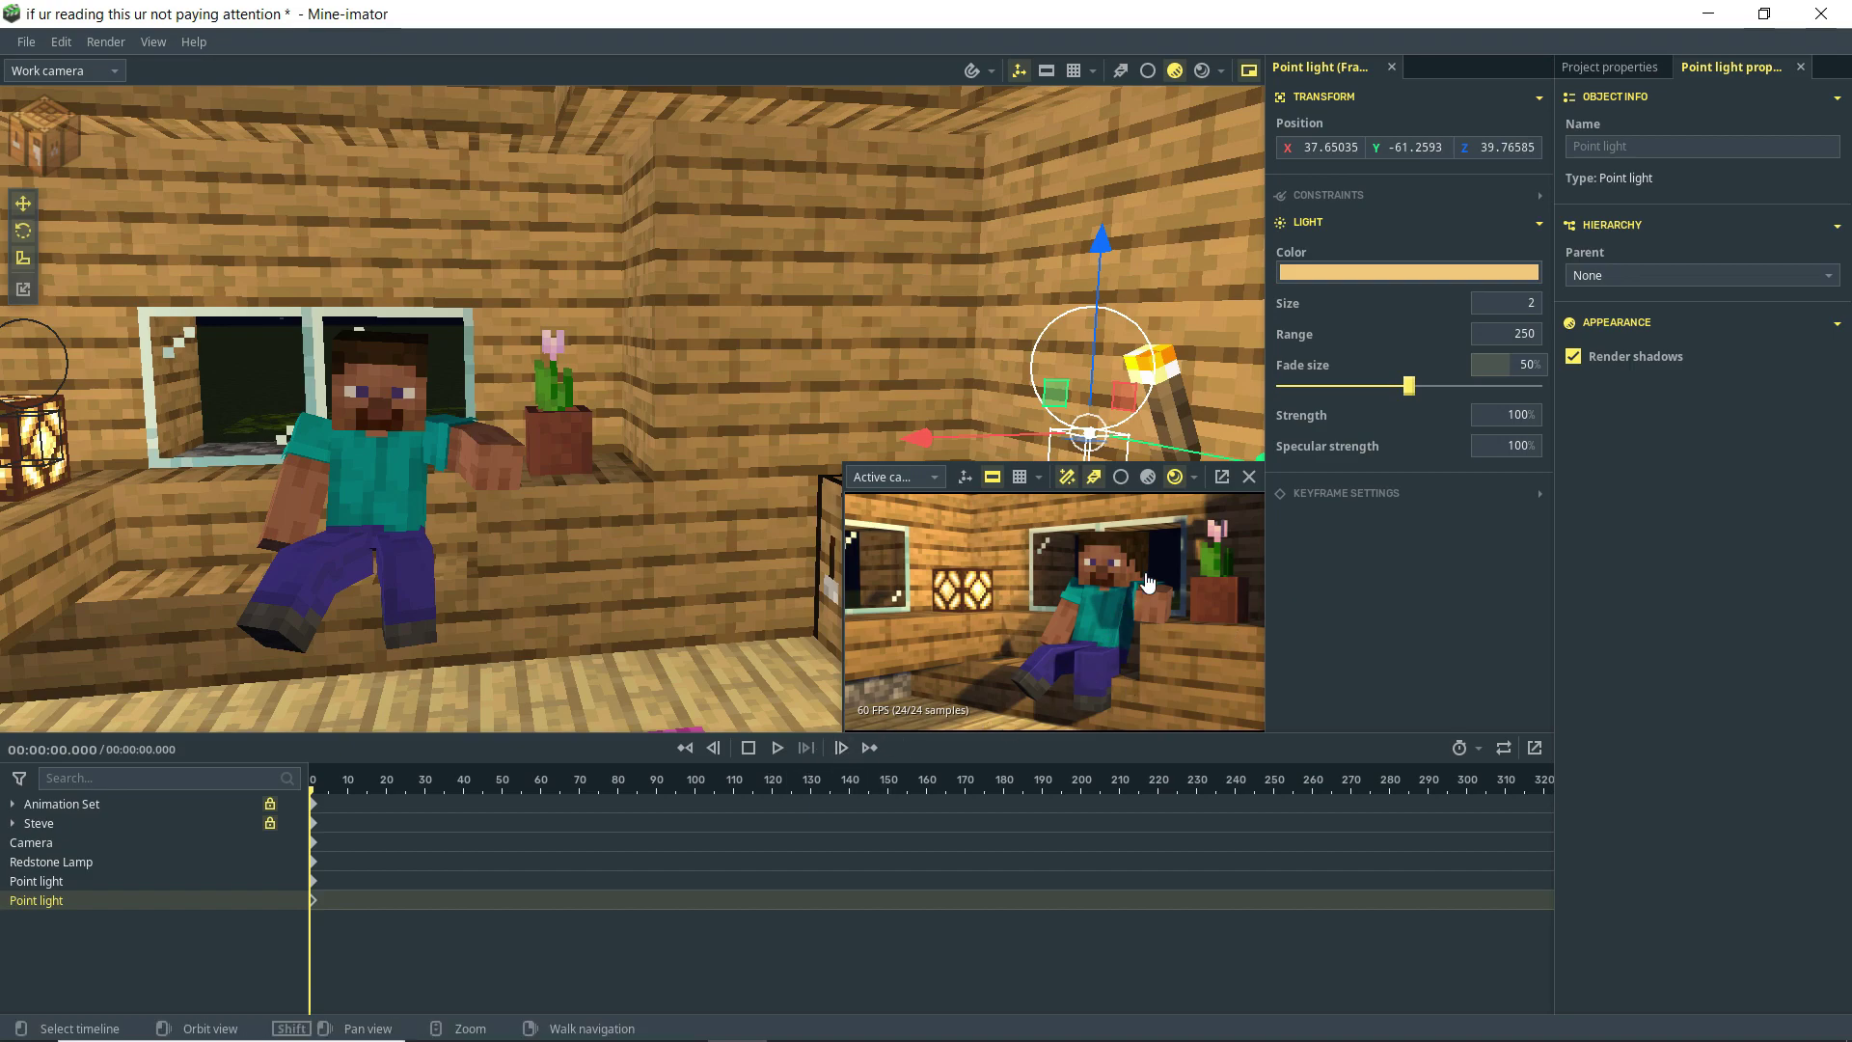
Step: Turn the torch light's keyframe visibility off and back on to compare the camera preview
{"action": "left_click", "coordinate": [1398, 498]}
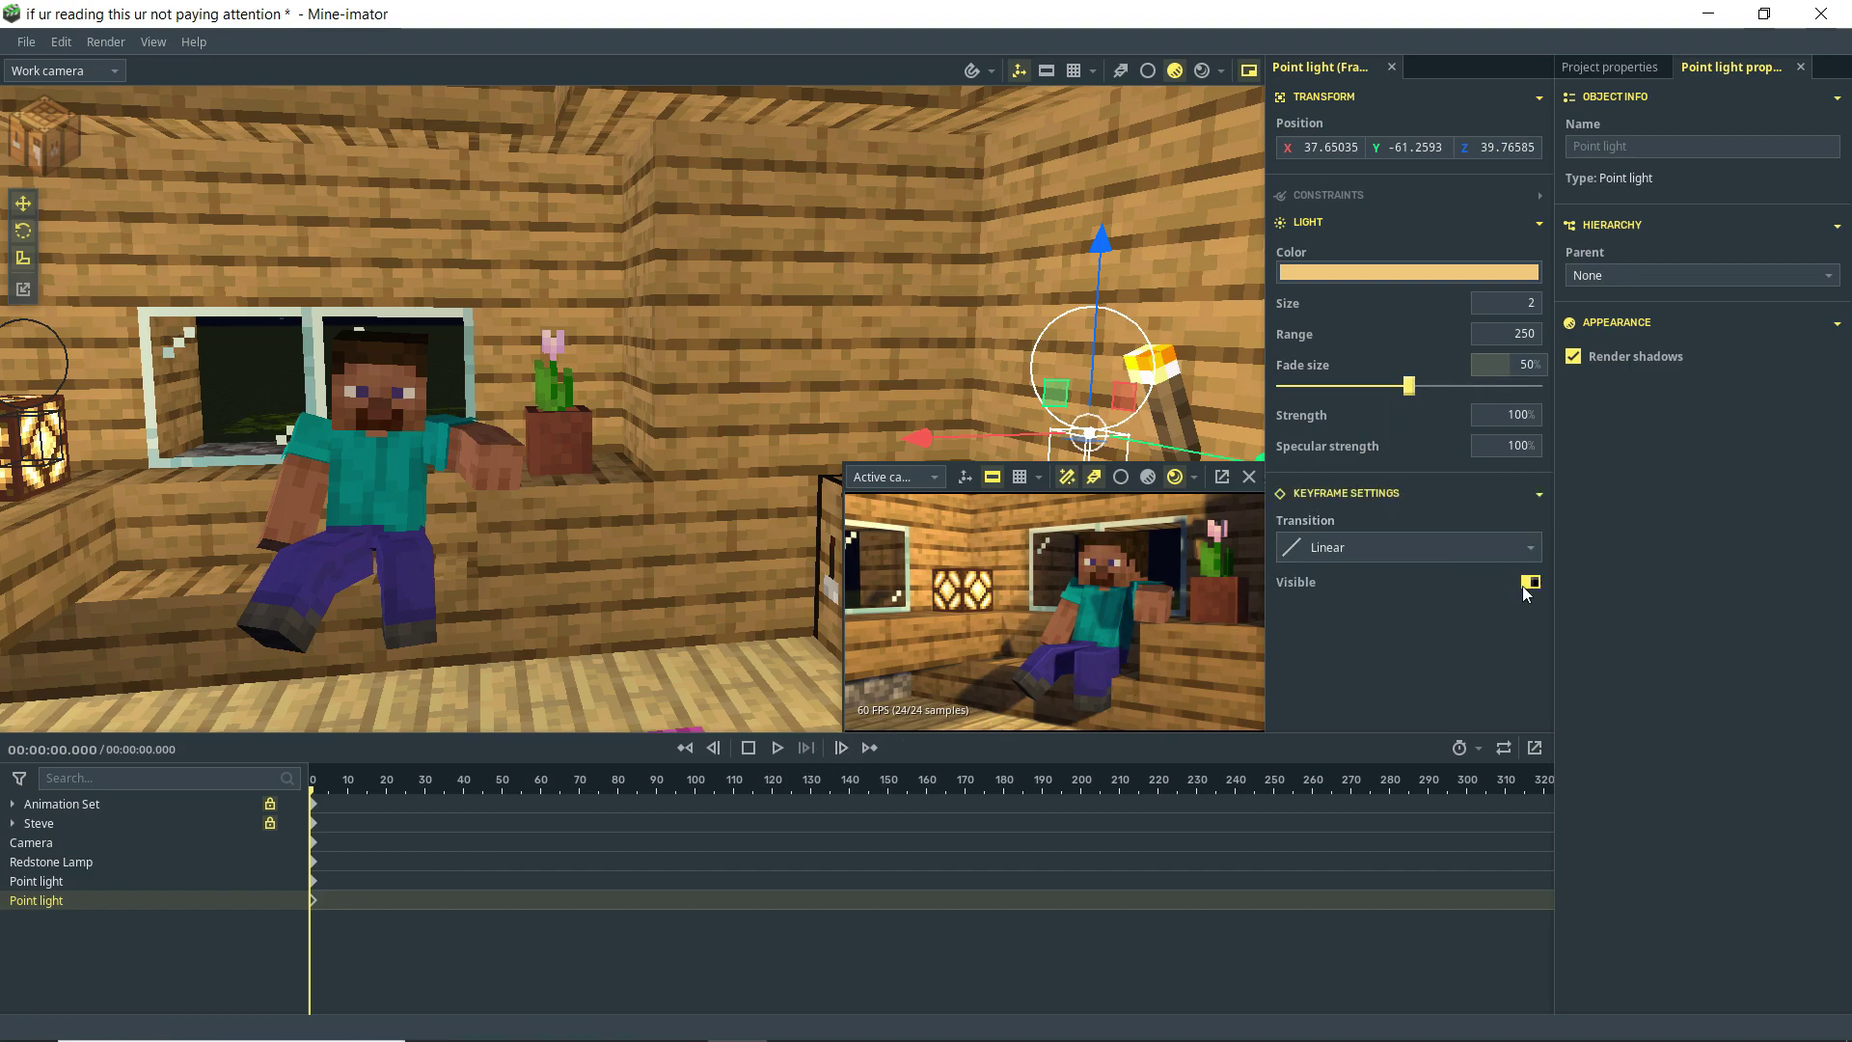
{"action": "left_click", "coordinate": [1530, 583]}
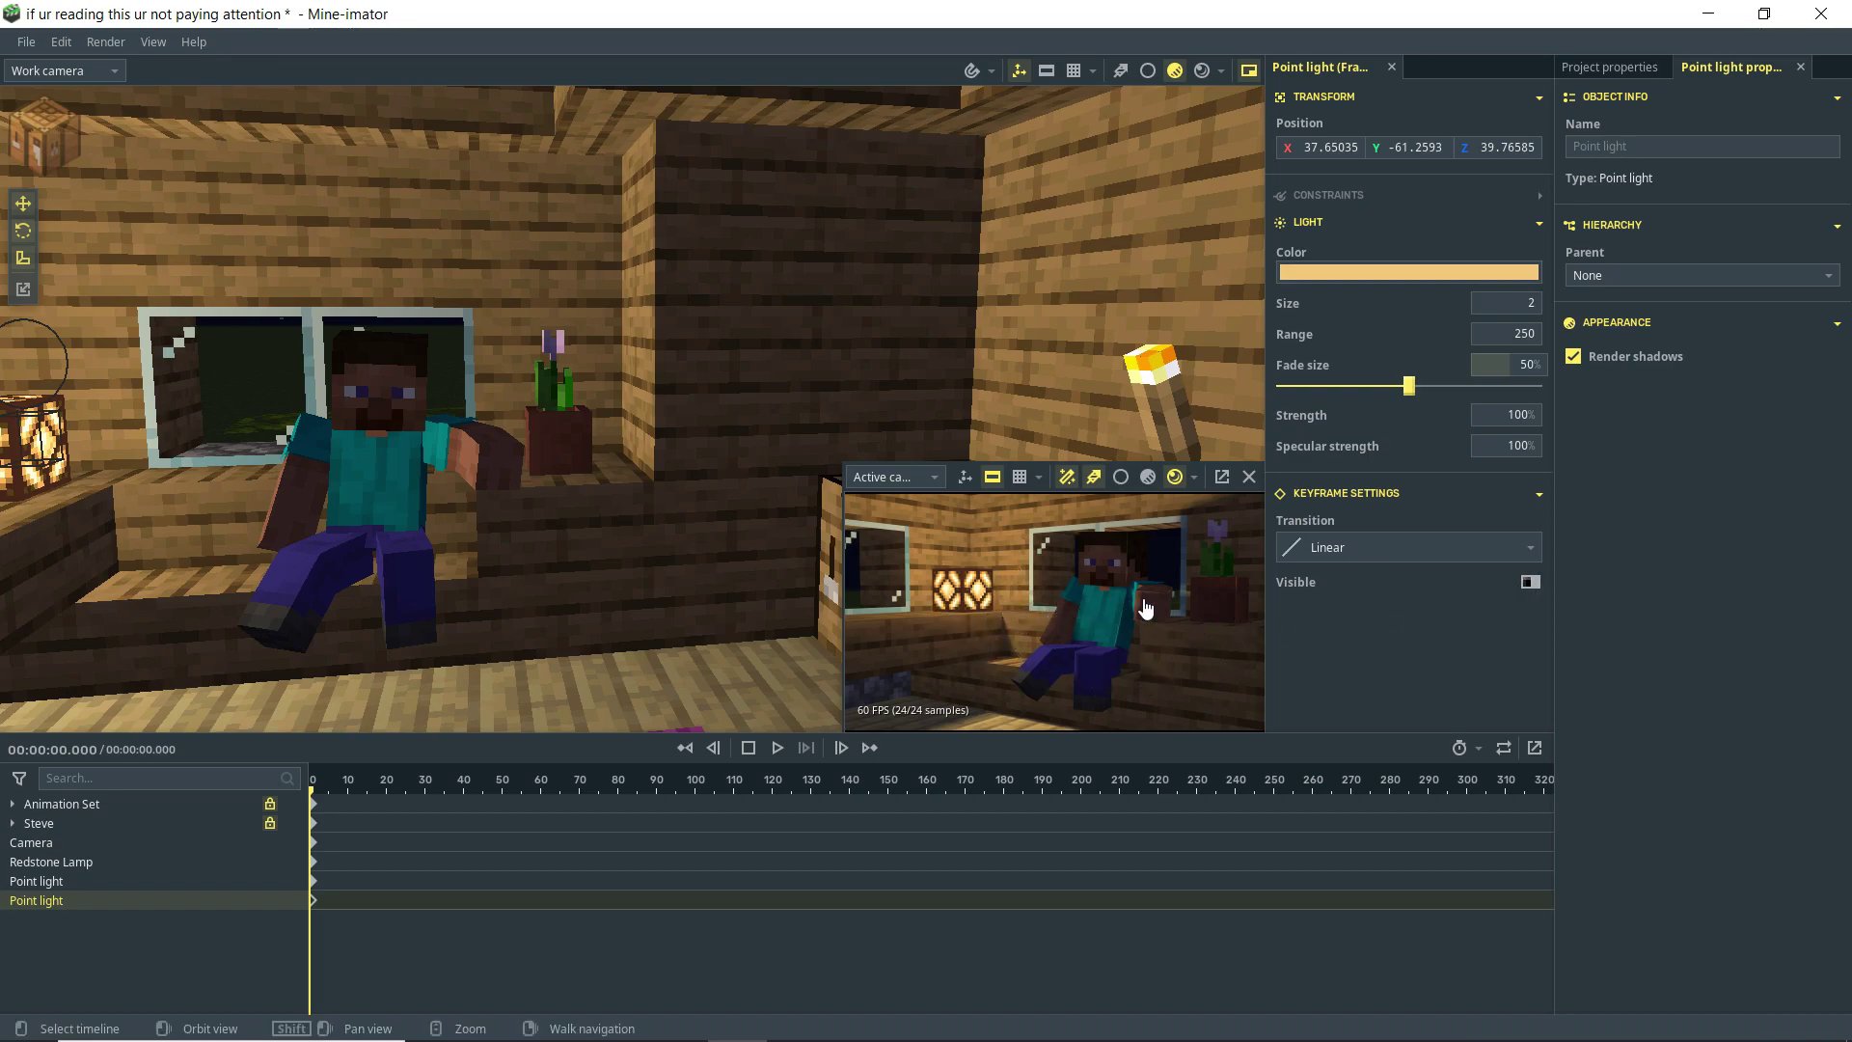
{"action": "left_click", "coordinate": [1529, 584]}
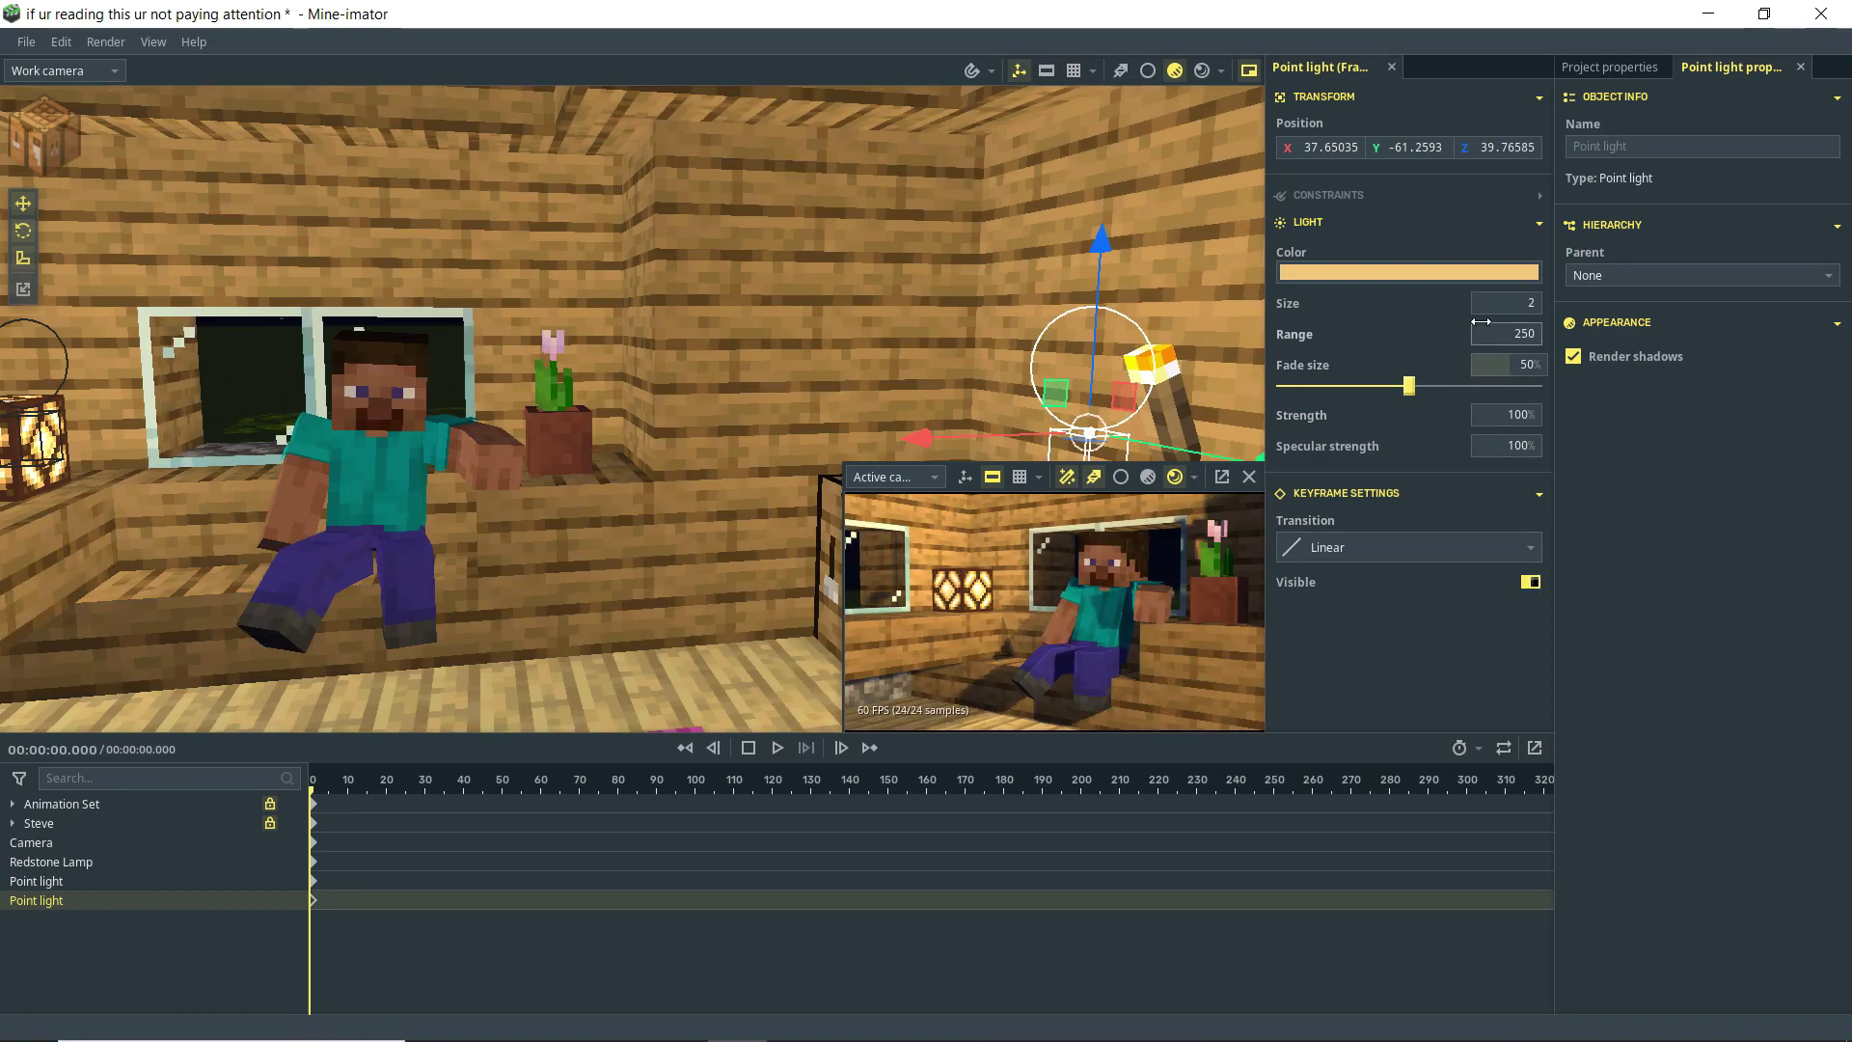
Step: Reduce the torch light's range to about 66.58 and its strength to 50%, and save the project
{"action": "left_click_drag", "start_coordinate": [1518, 334], "coordinate": [1337, 334]}
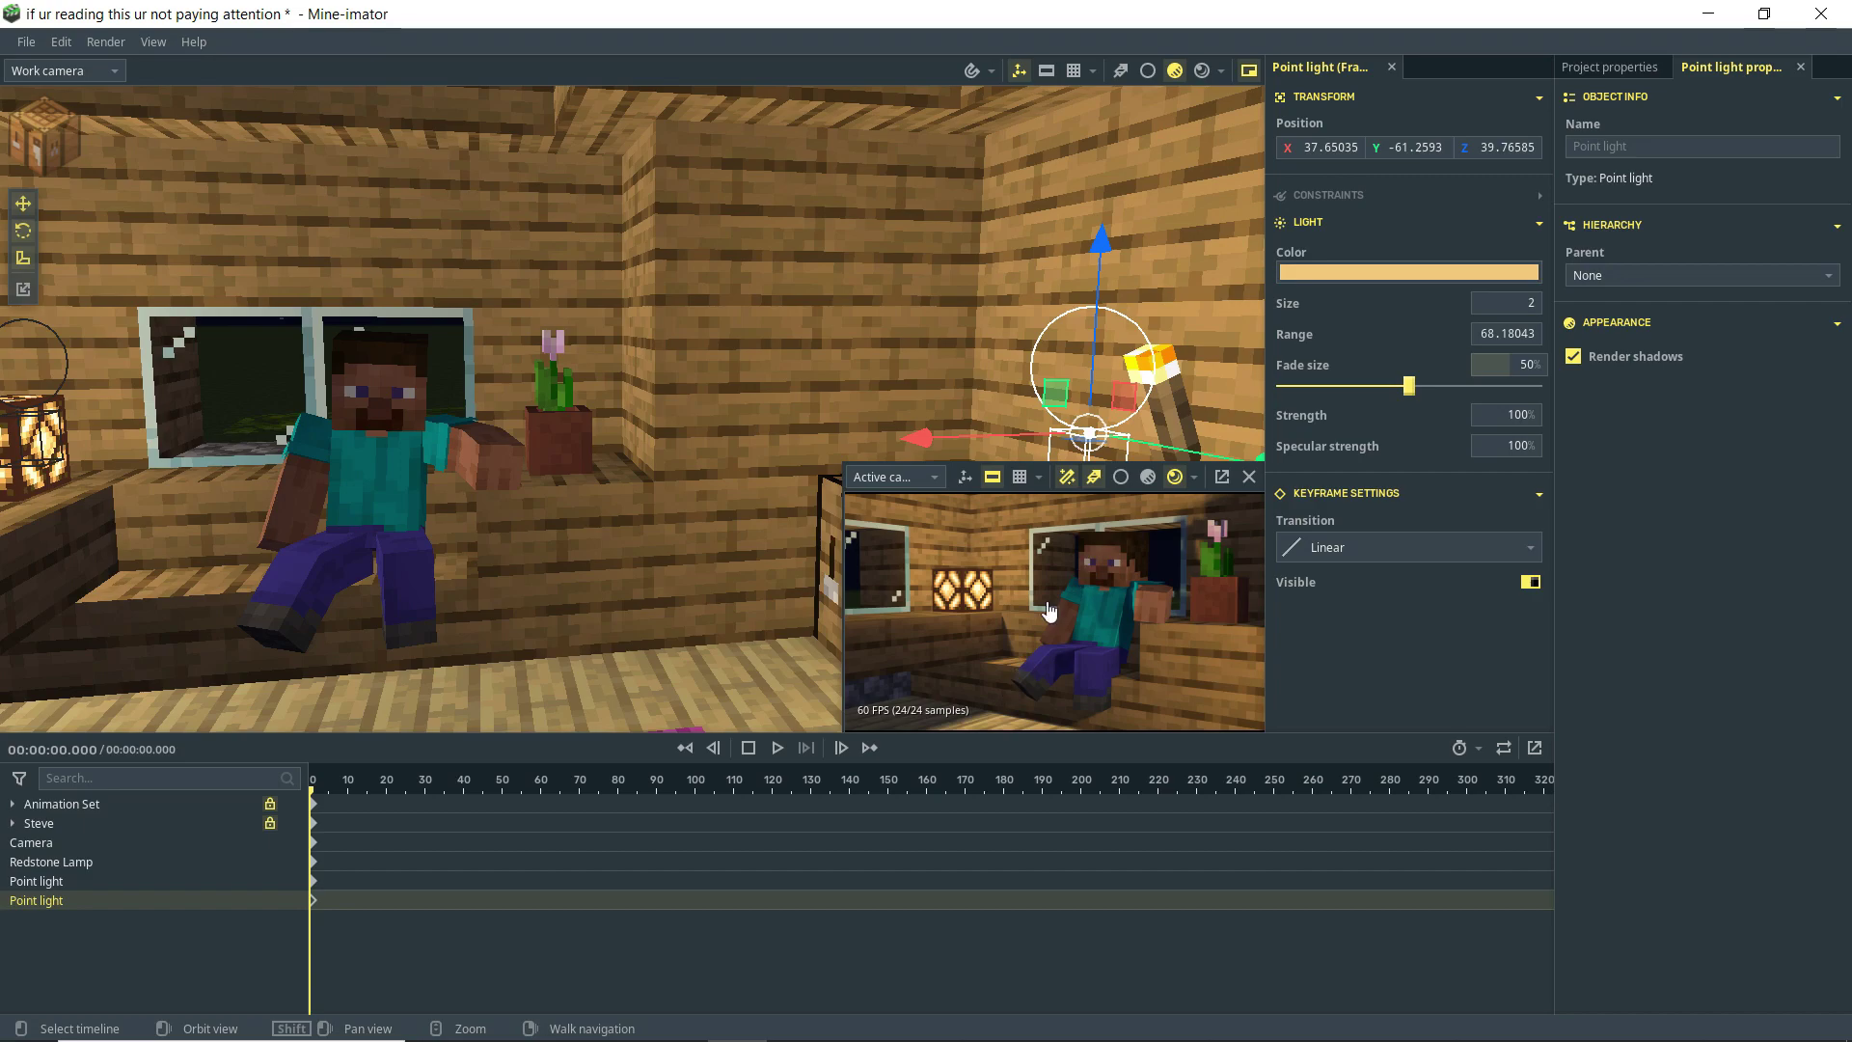
{"action": "left_click_drag", "start_coordinate": [1539, 415], "coordinate": [1525, 414]}
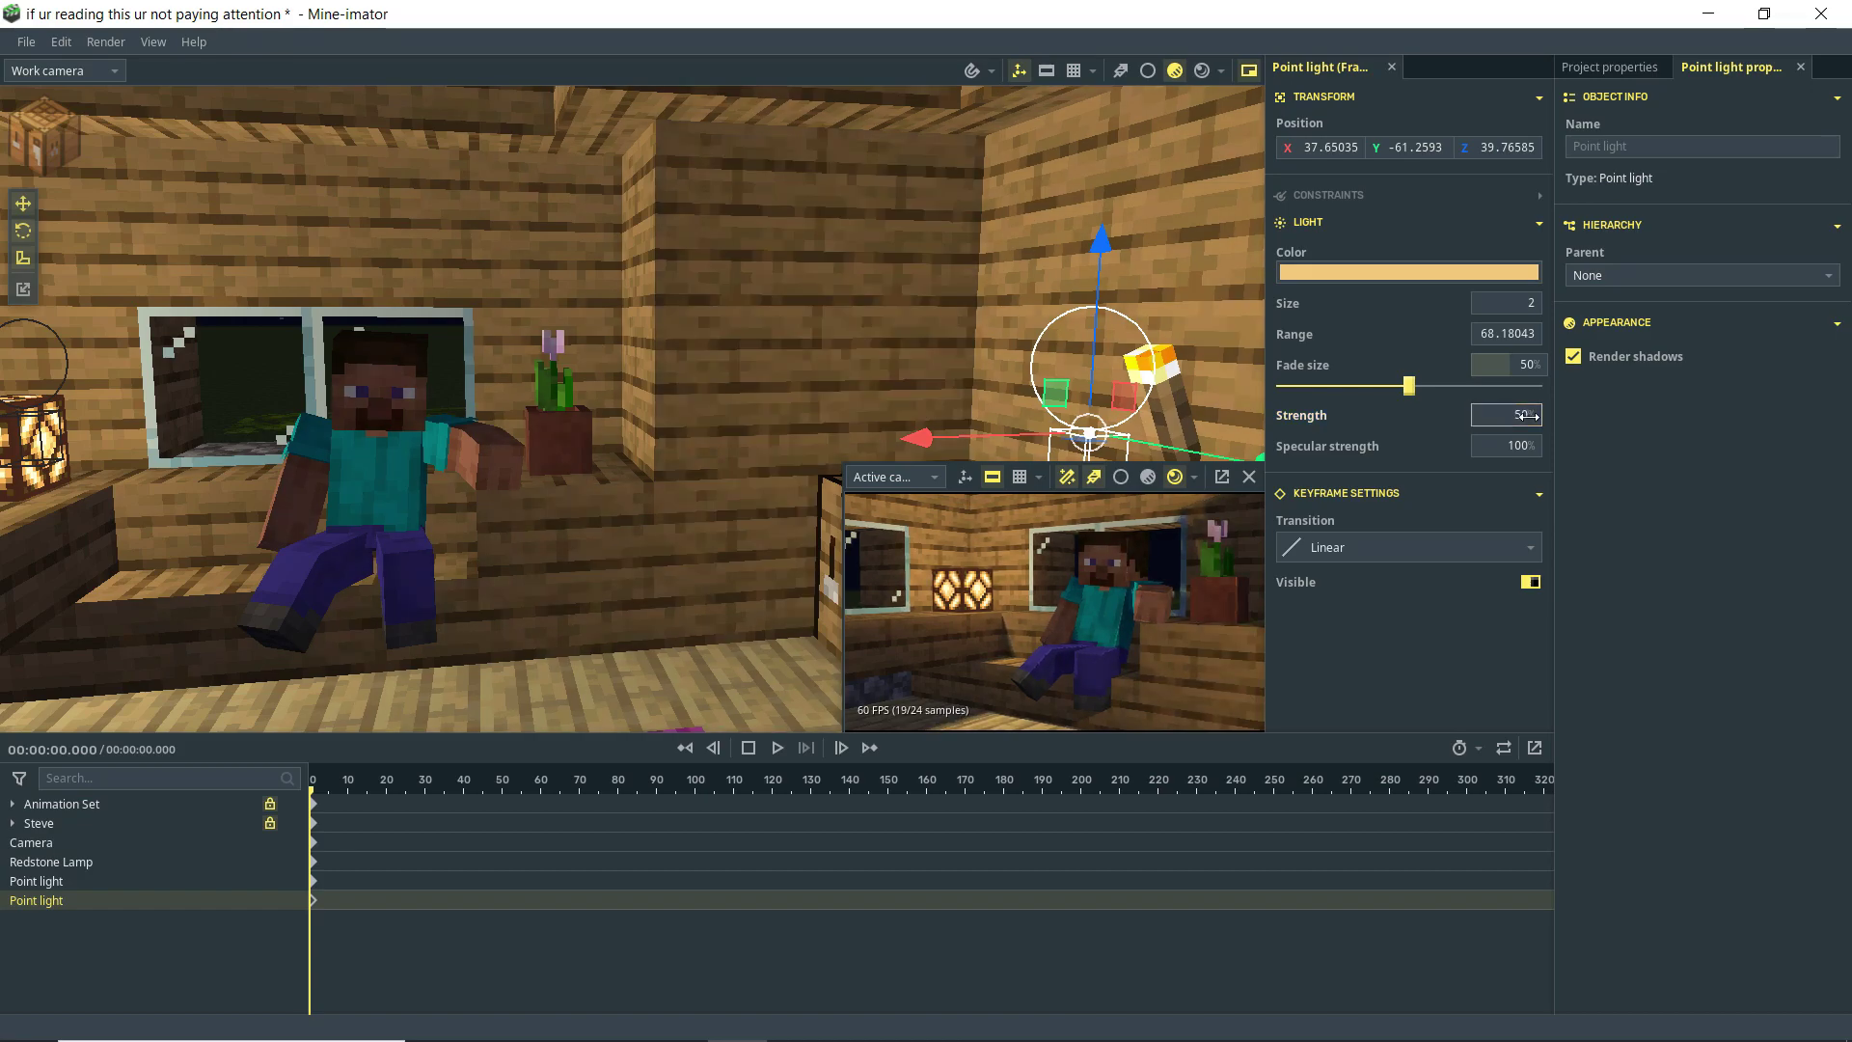
{"action": "left_click_drag", "start_coordinate": [1497, 340], "coordinate": [1413, 433]}
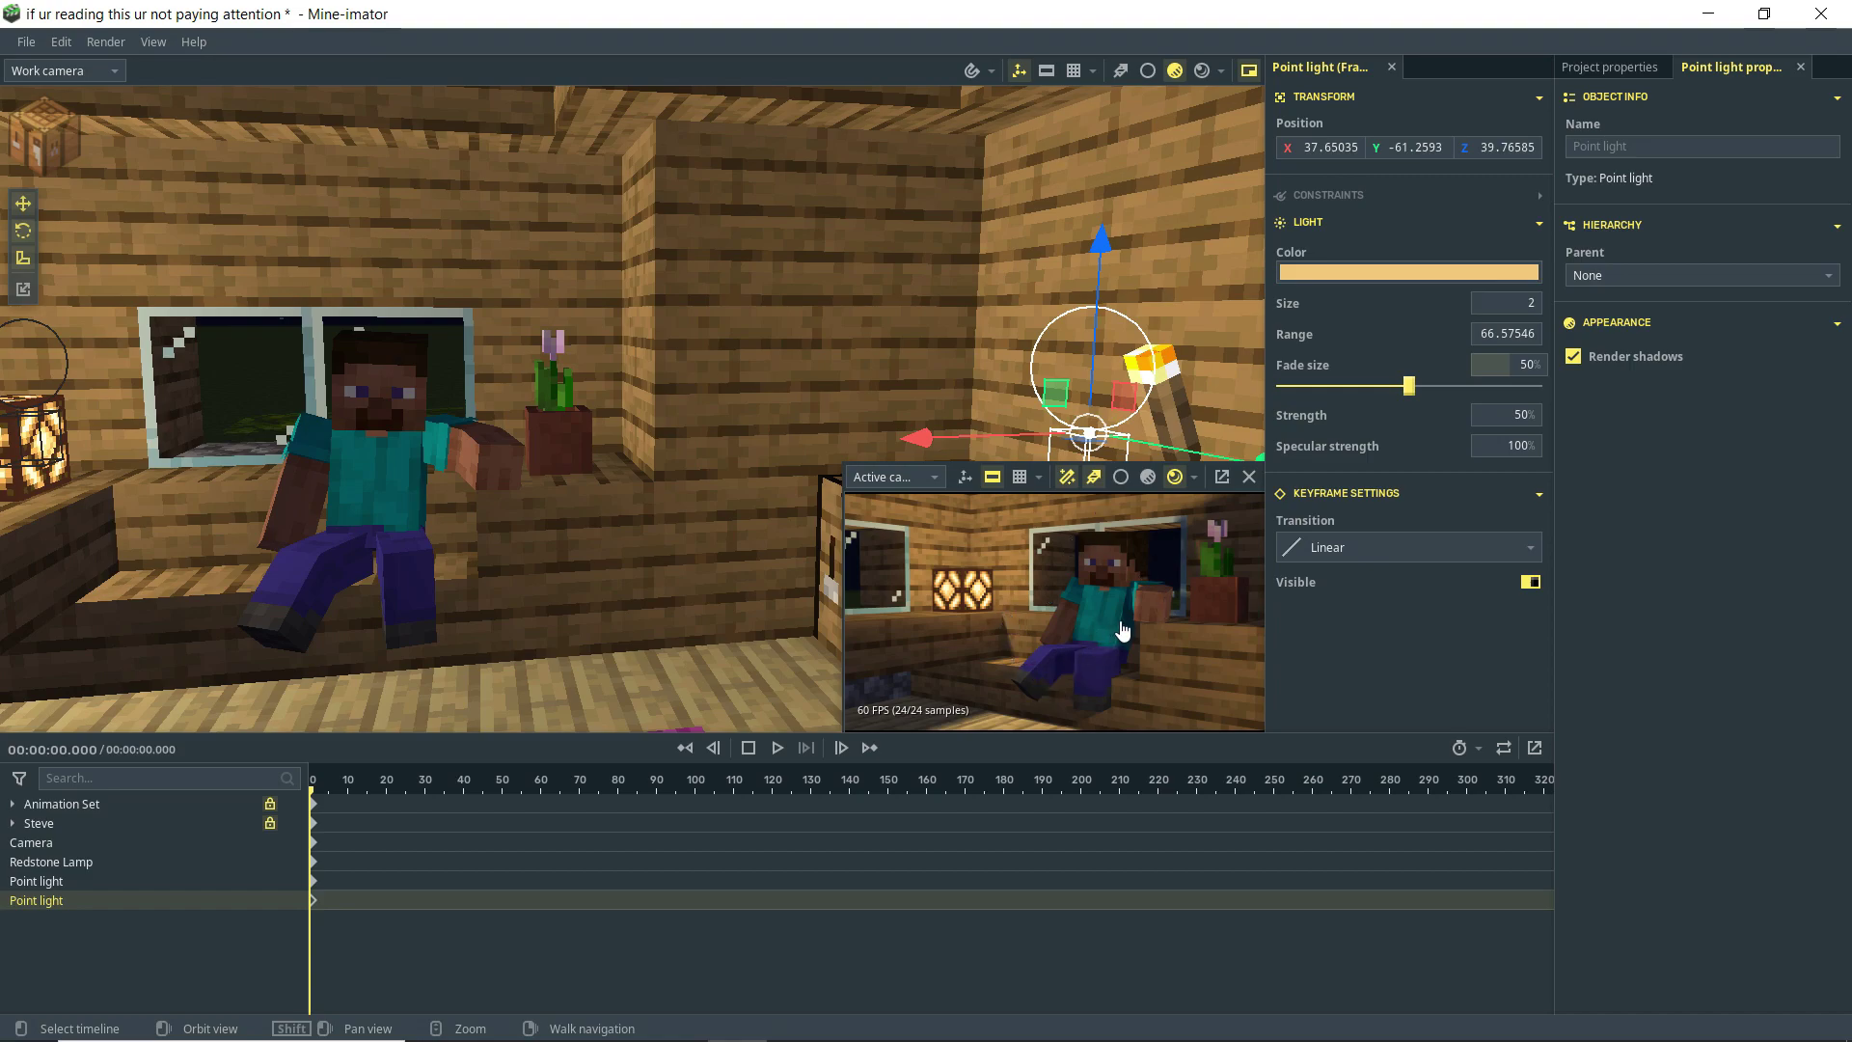
{"action": "key", "text": "ctrl+s"}
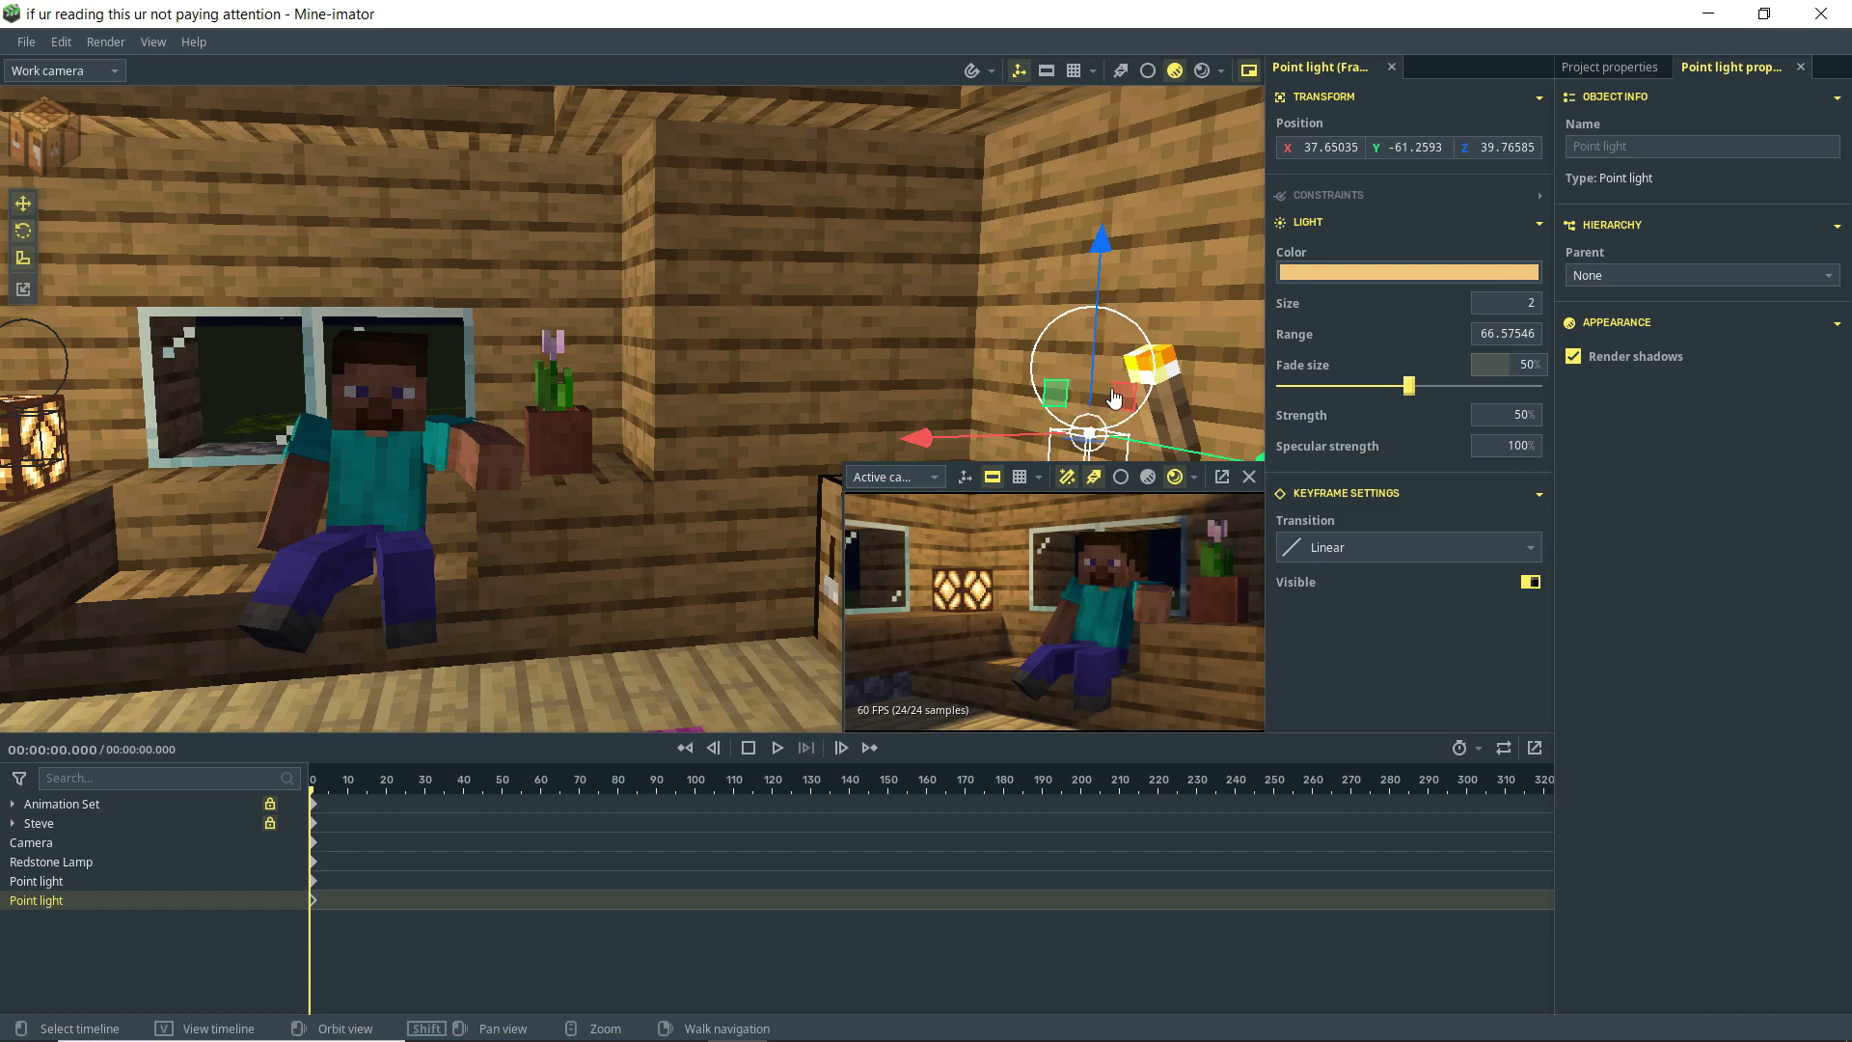
Step: Duplicate the torch light and move the copy near the torch between the door and window, at about X -37.65, Y -55.17
{"action": "key", "text": "ctrl+d"}
{"action": "right_click_drag", "start_coordinate": [1119, 395], "coordinate": [919, 386]}
{"action": "left_click_drag", "start_coordinate": [920, 386], "coordinate": [449, 381]}
{"action": "right_click_drag", "start_coordinate": [449, 381], "coordinate": [374, 381]}
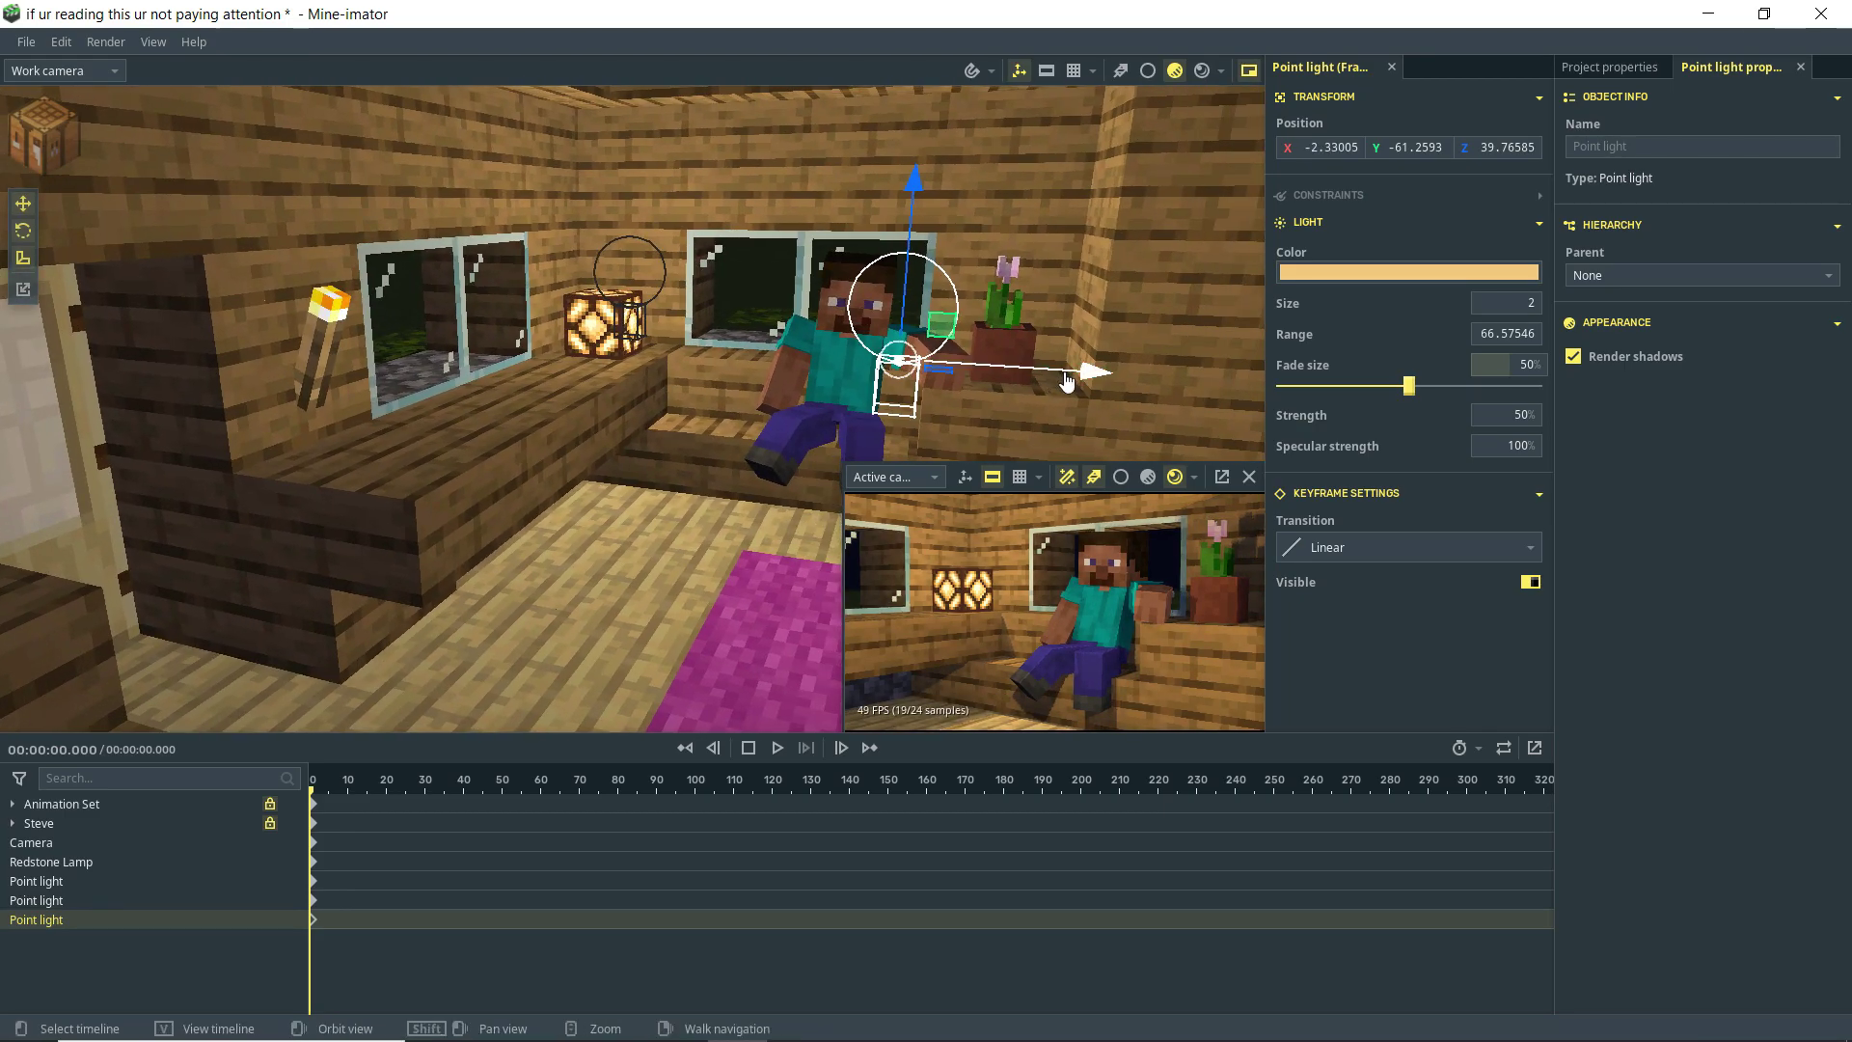
{"action": "left_click_drag", "start_coordinate": [1061, 374], "coordinate": [619, 391]}
{"action": "left_click_drag", "start_coordinate": [839, 355], "coordinate": [646, 361]}
{"action": "left_click_drag", "start_coordinate": [344, 371], "coordinate": [318, 275]}
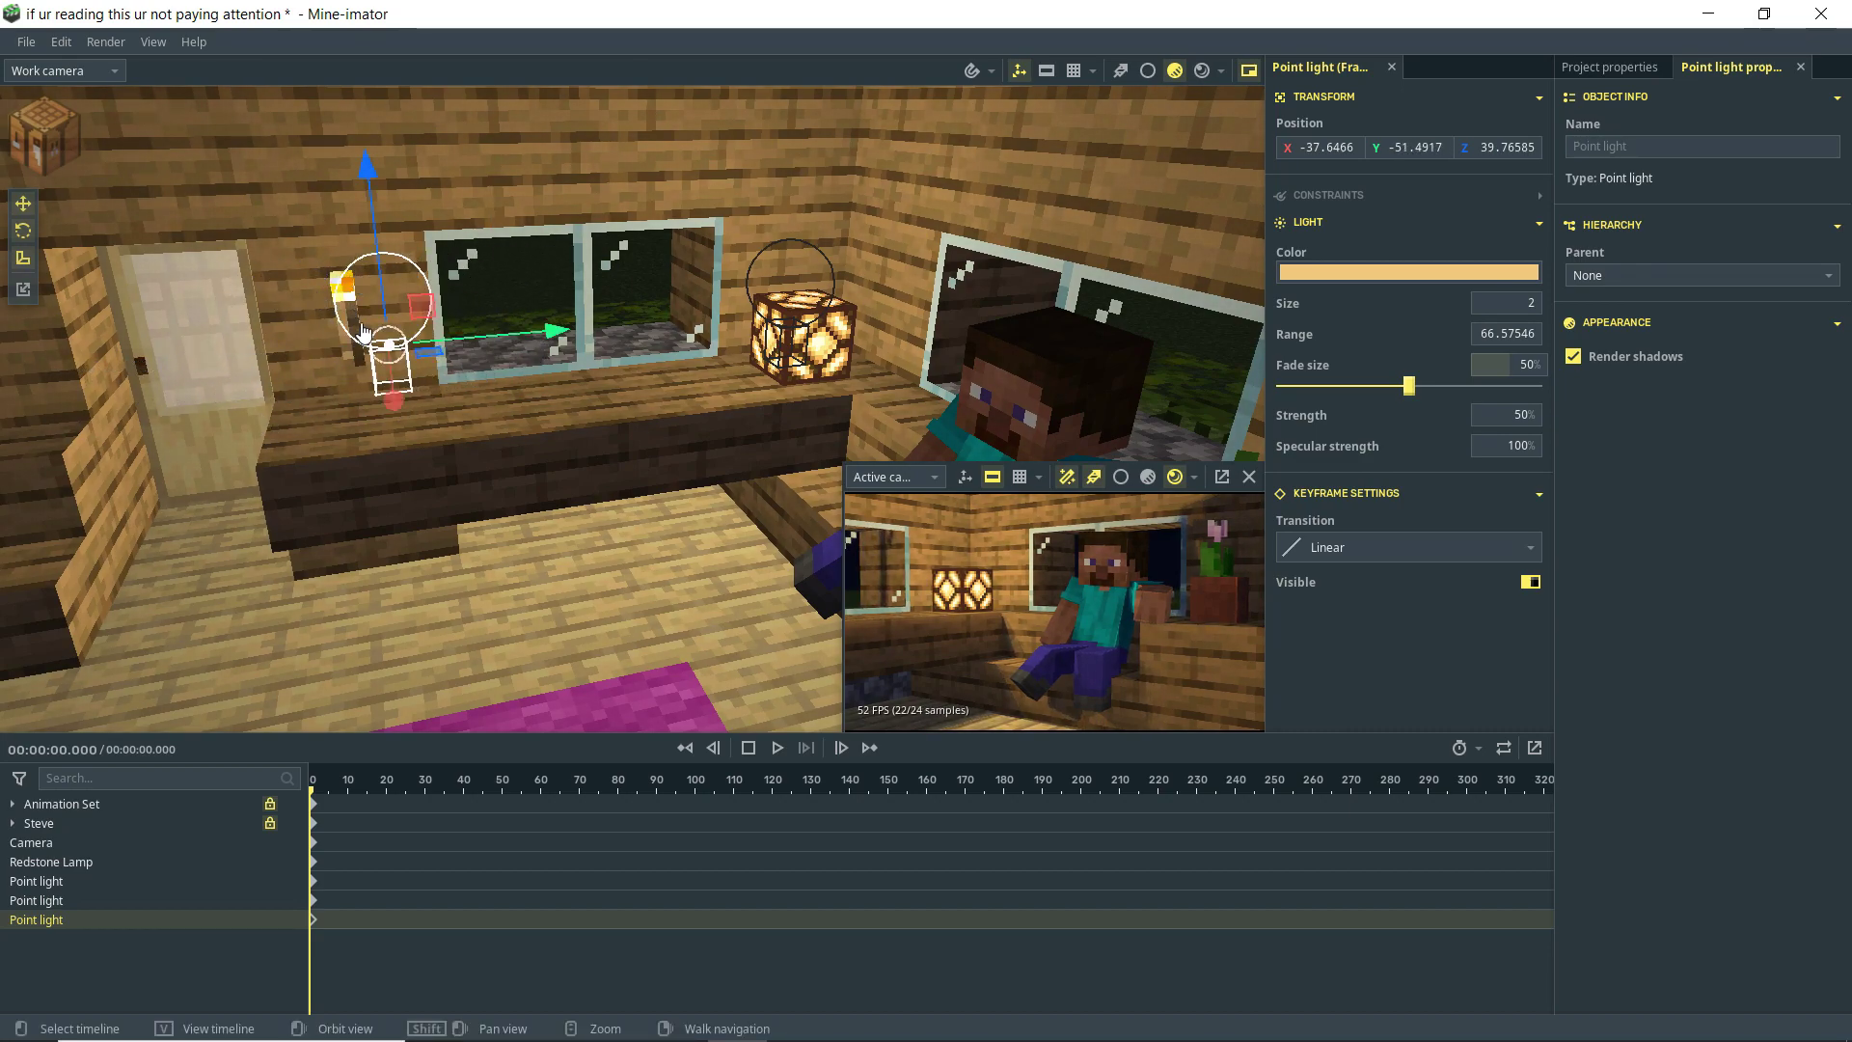
{"action": "left_click_drag", "start_coordinate": [525, 342], "coordinate": [603, 479]}
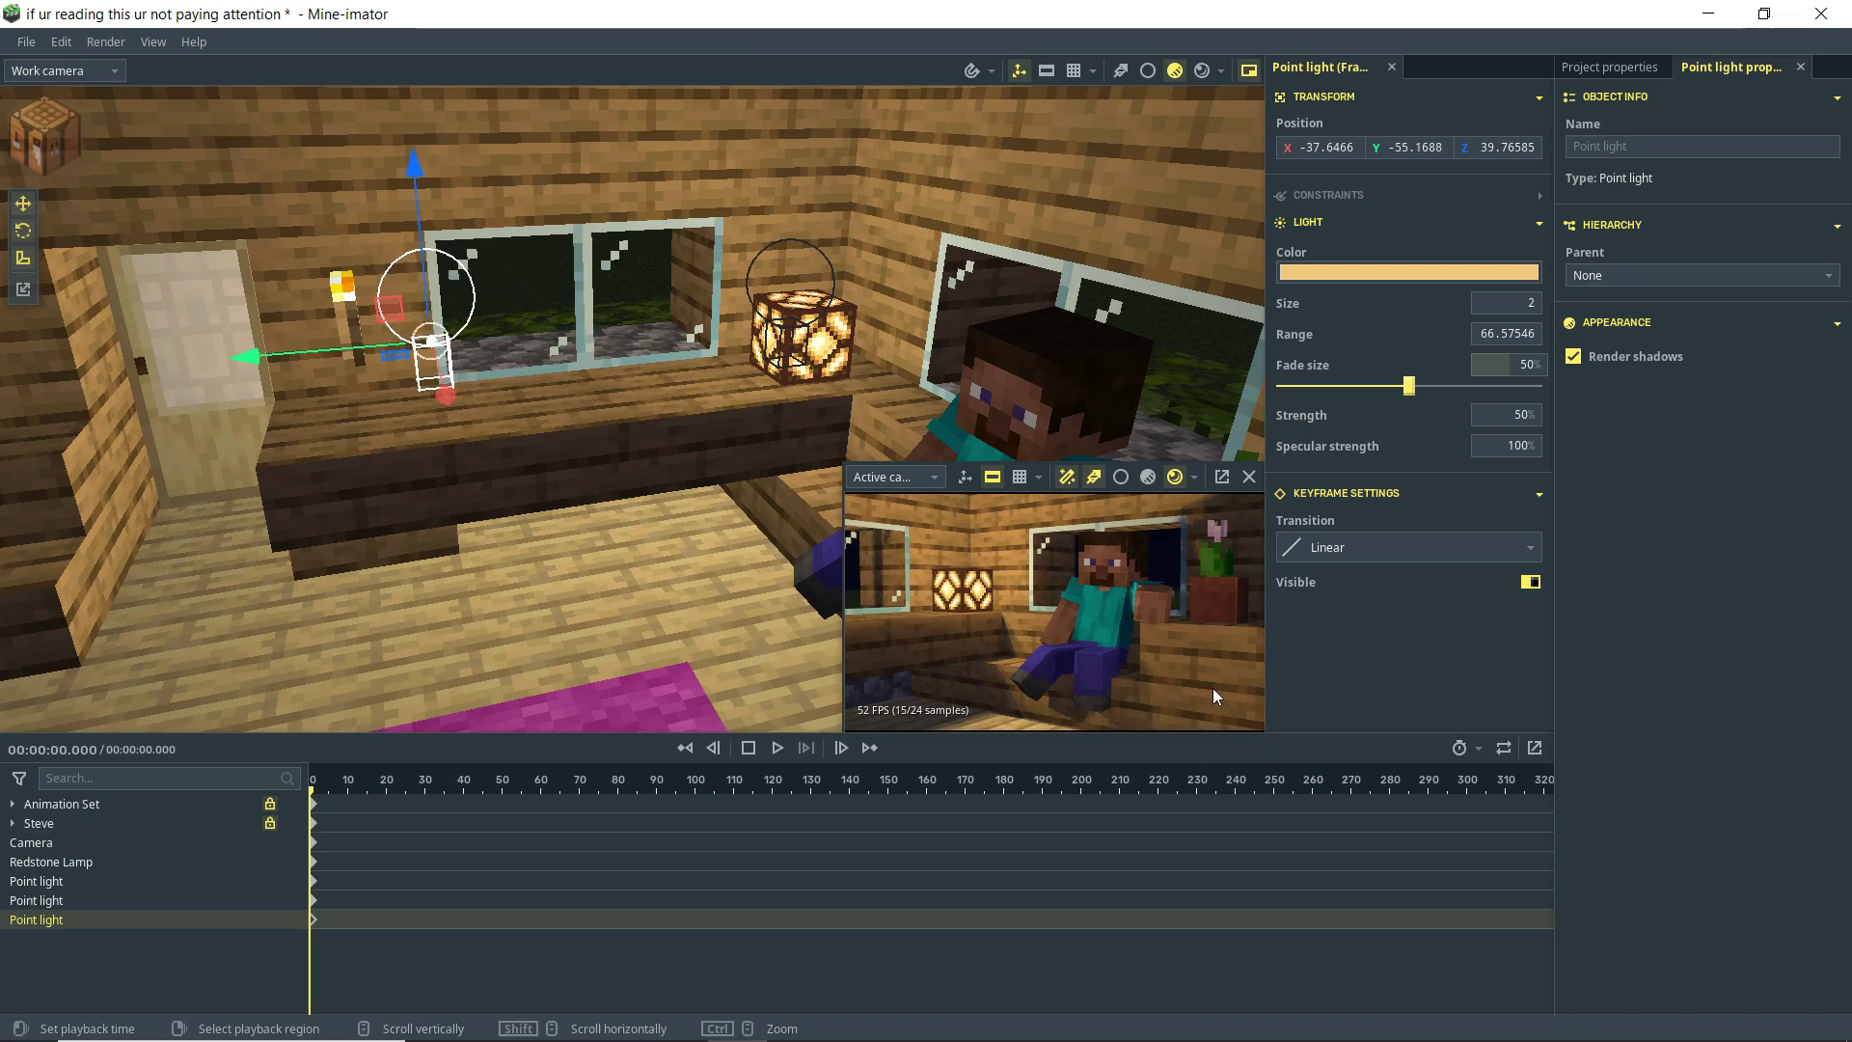
Step: Turn the copied torch light's shadow rendering off and back on to compare the camera preview
{"action": "left_click", "coordinate": [1574, 359]}
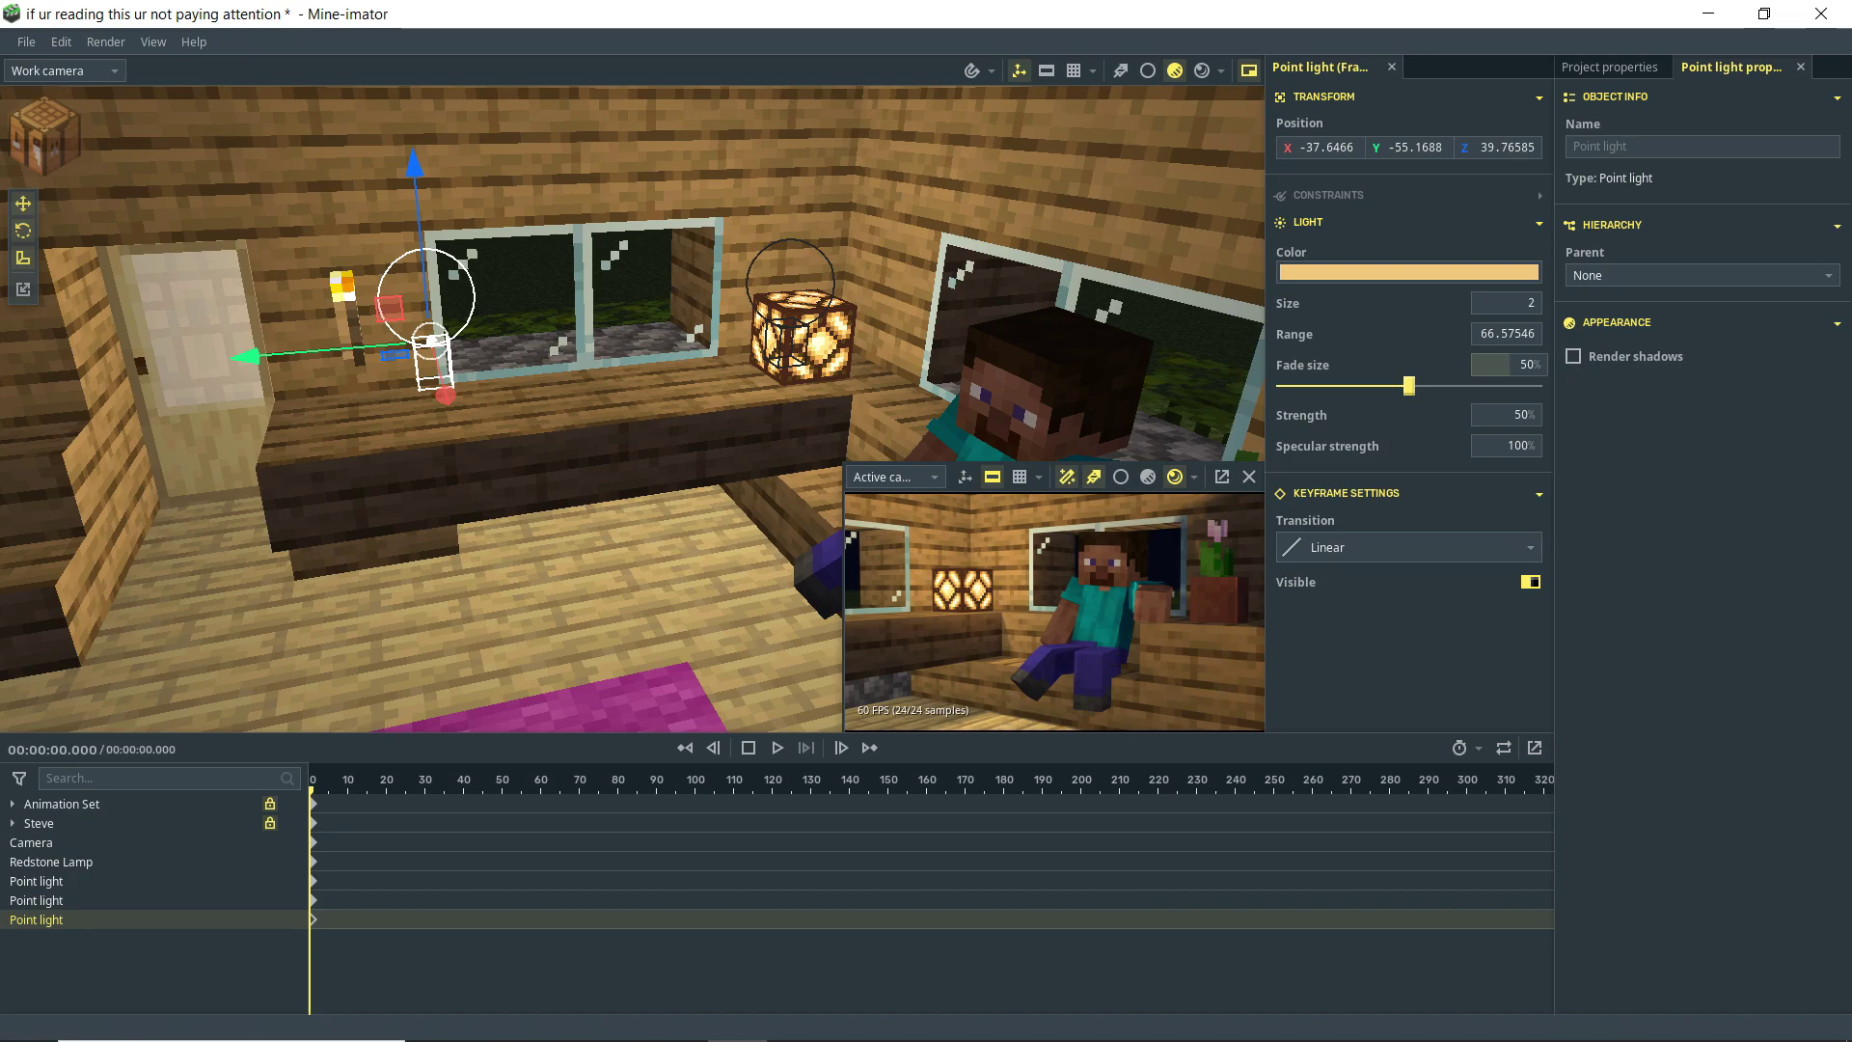
{"action": "left_click", "coordinate": [1575, 358]}
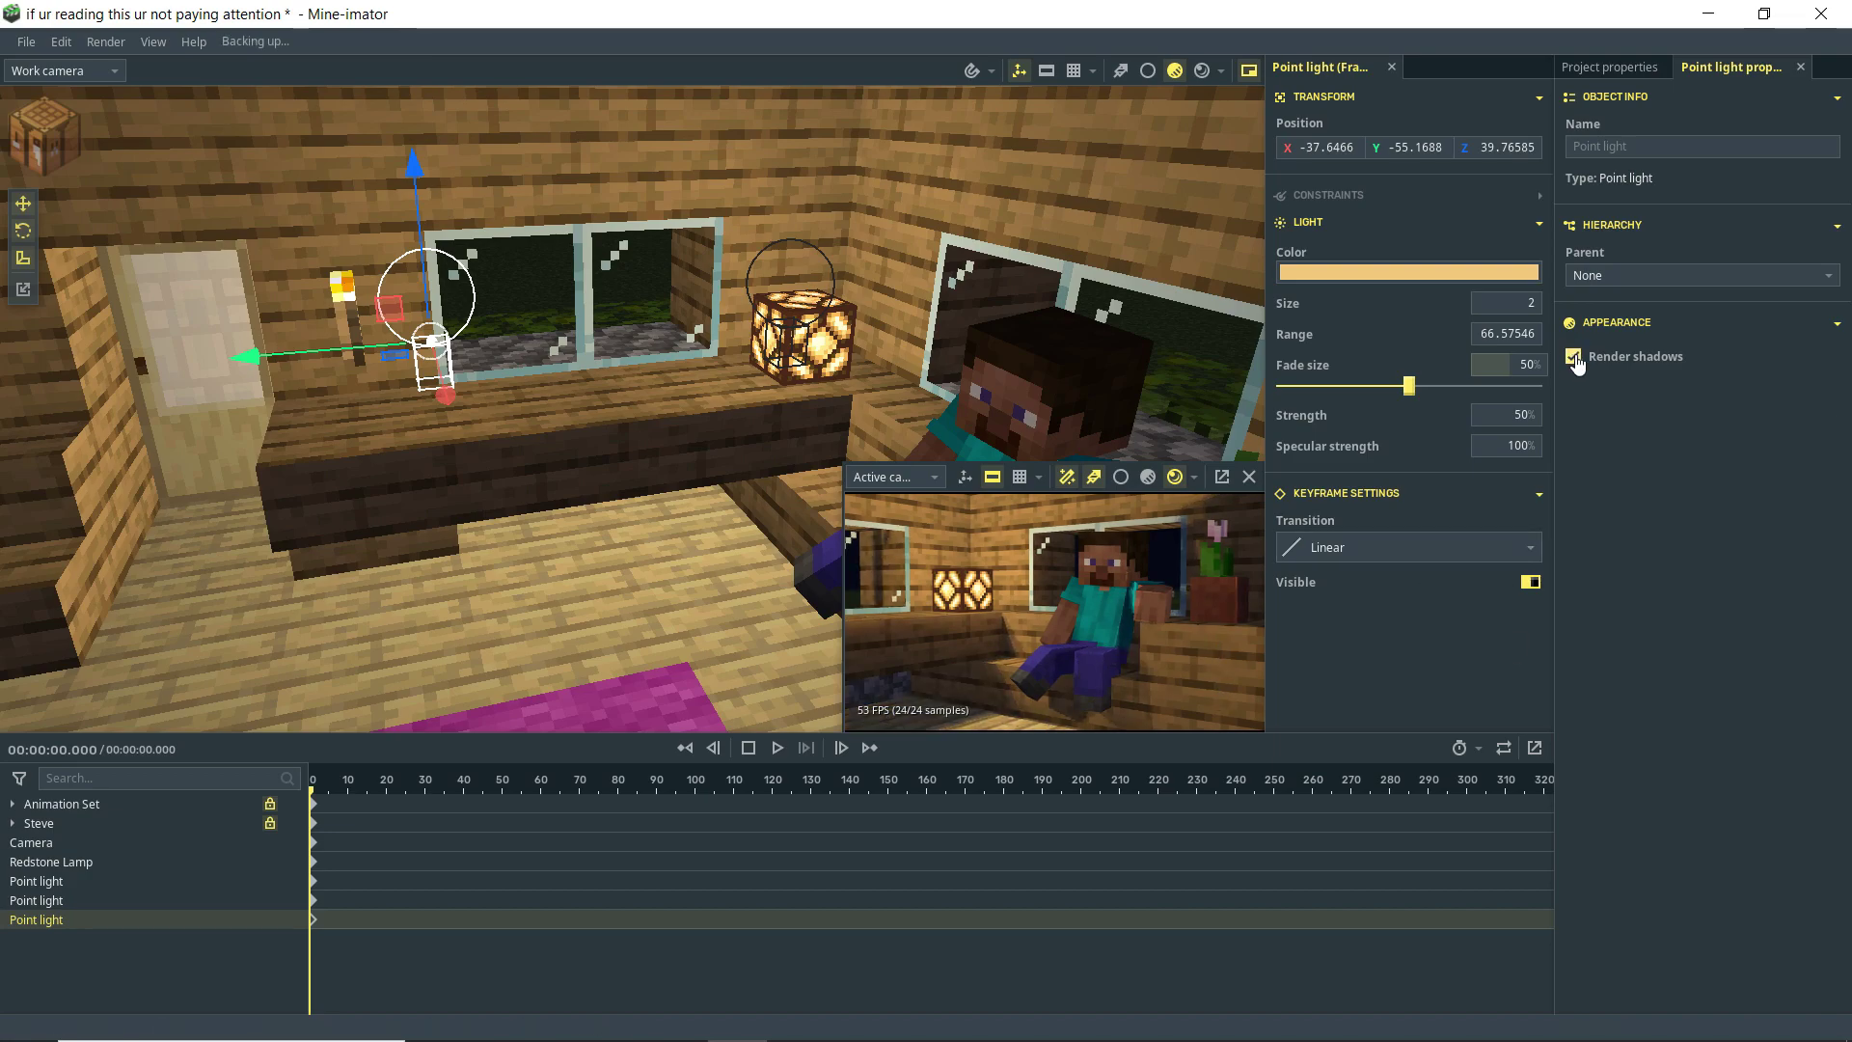
{"action": "left_click", "coordinate": [1574, 358]}
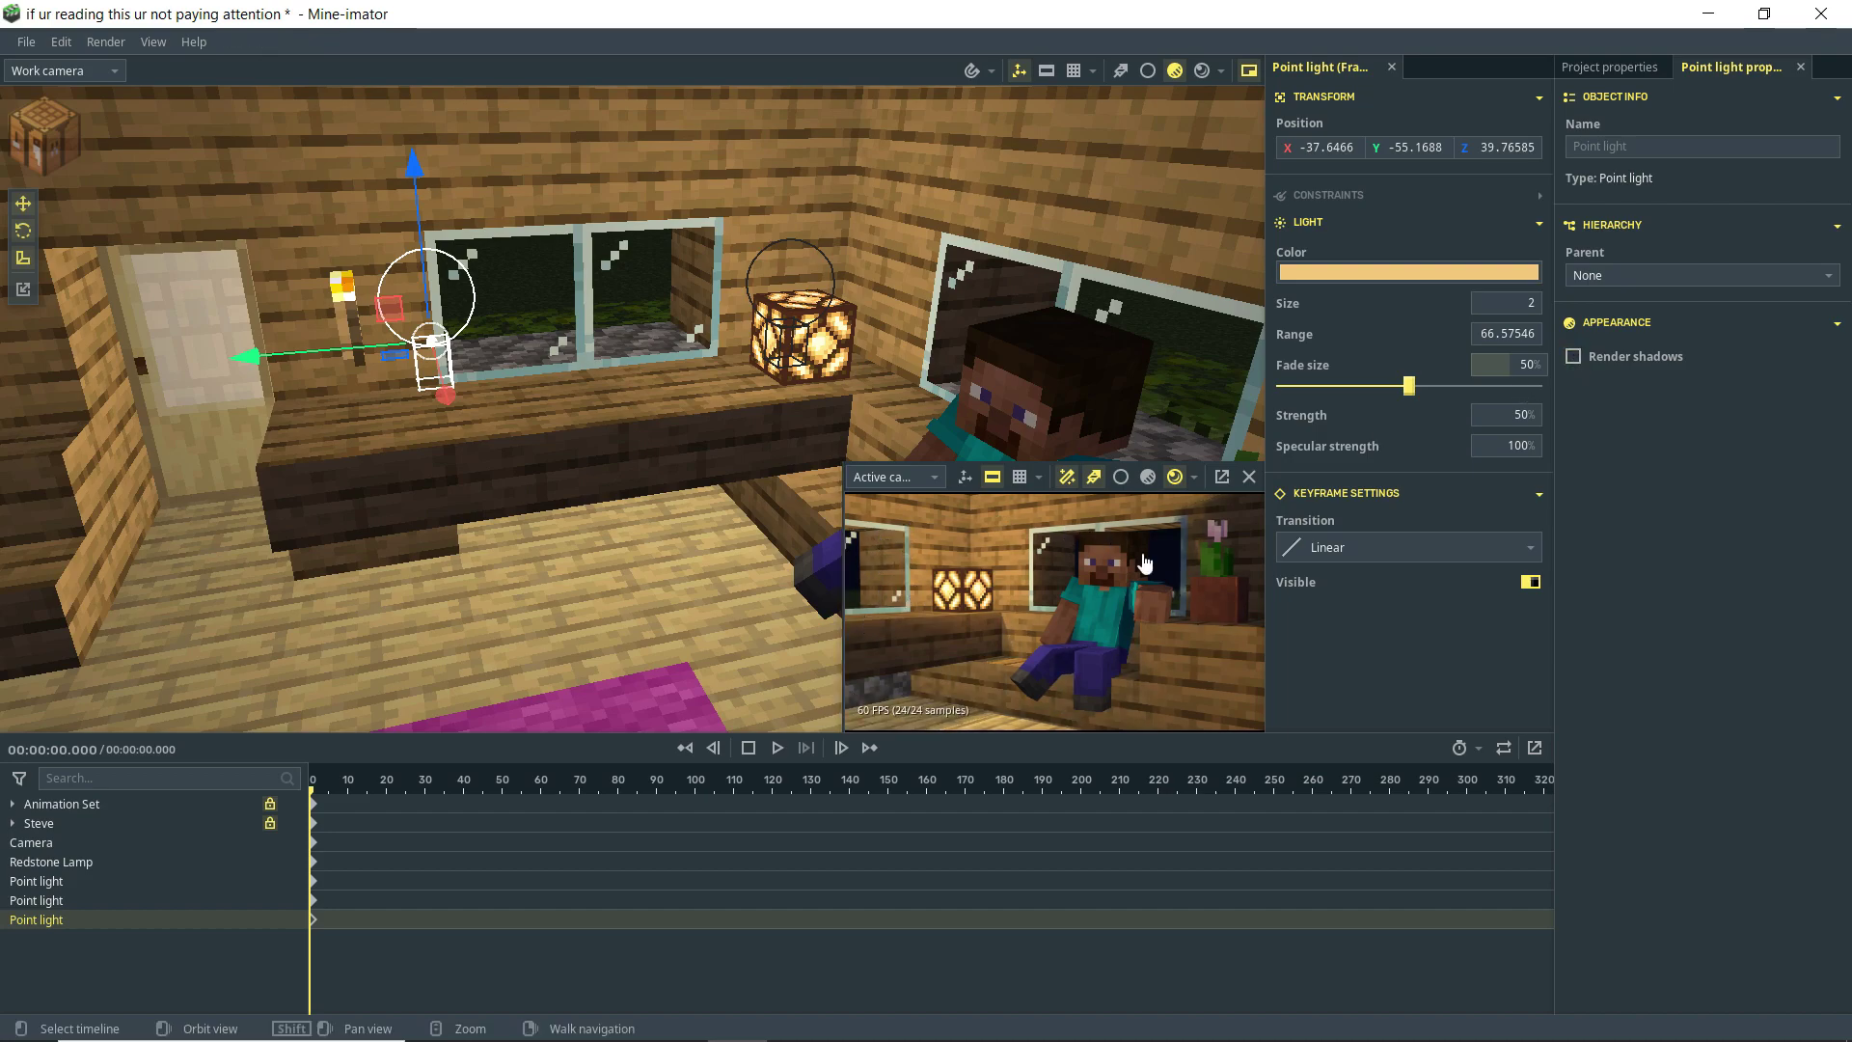
{"action": "left_click", "coordinate": [1575, 358]}
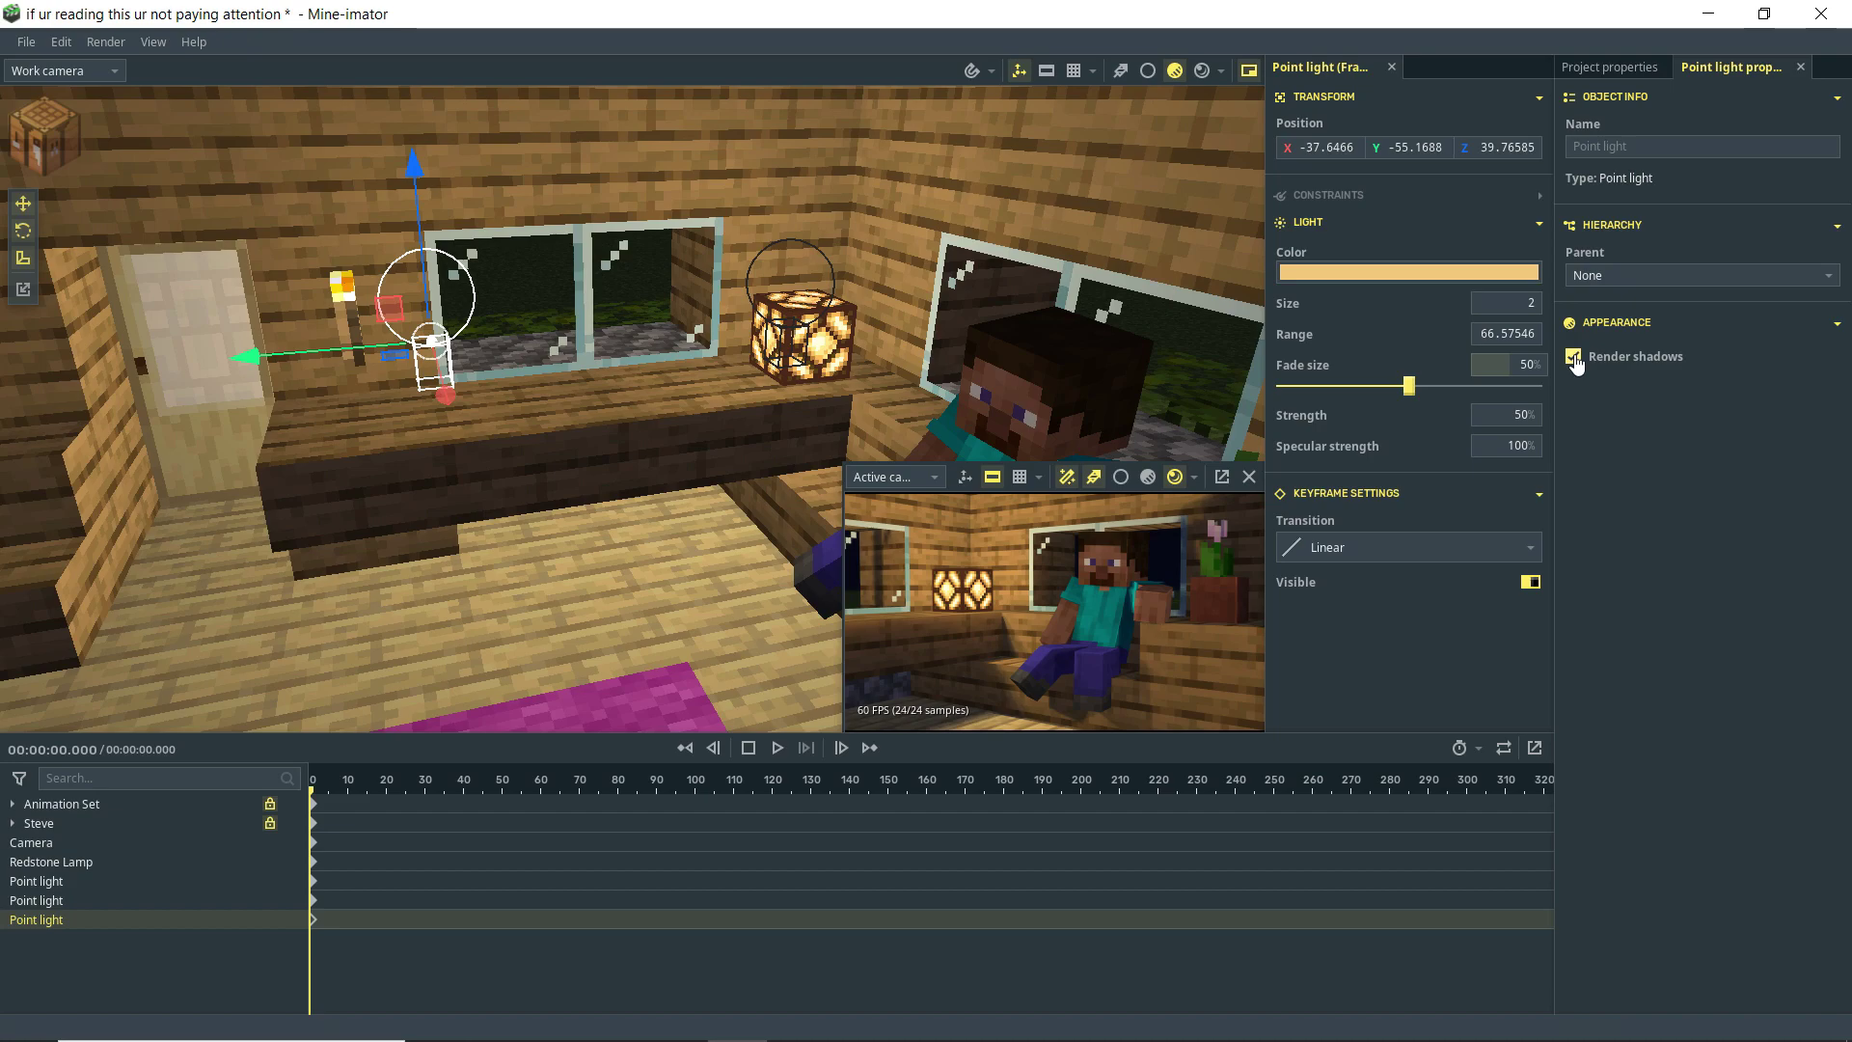
Step: Move the copied torch light up beside the torch near the window, to about Y -48.04, Z 47.35
{"action": "left_click_drag", "start_coordinate": [252, 356], "coordinate": [204, 377]}
{"action": "left_click_drag", "start_coordinate": [339, 185], "coordinate": [288, 184]}
{"action": "right_click_drag", "start_coordinate": [662, 315], "coordinate": [1062, 314]}
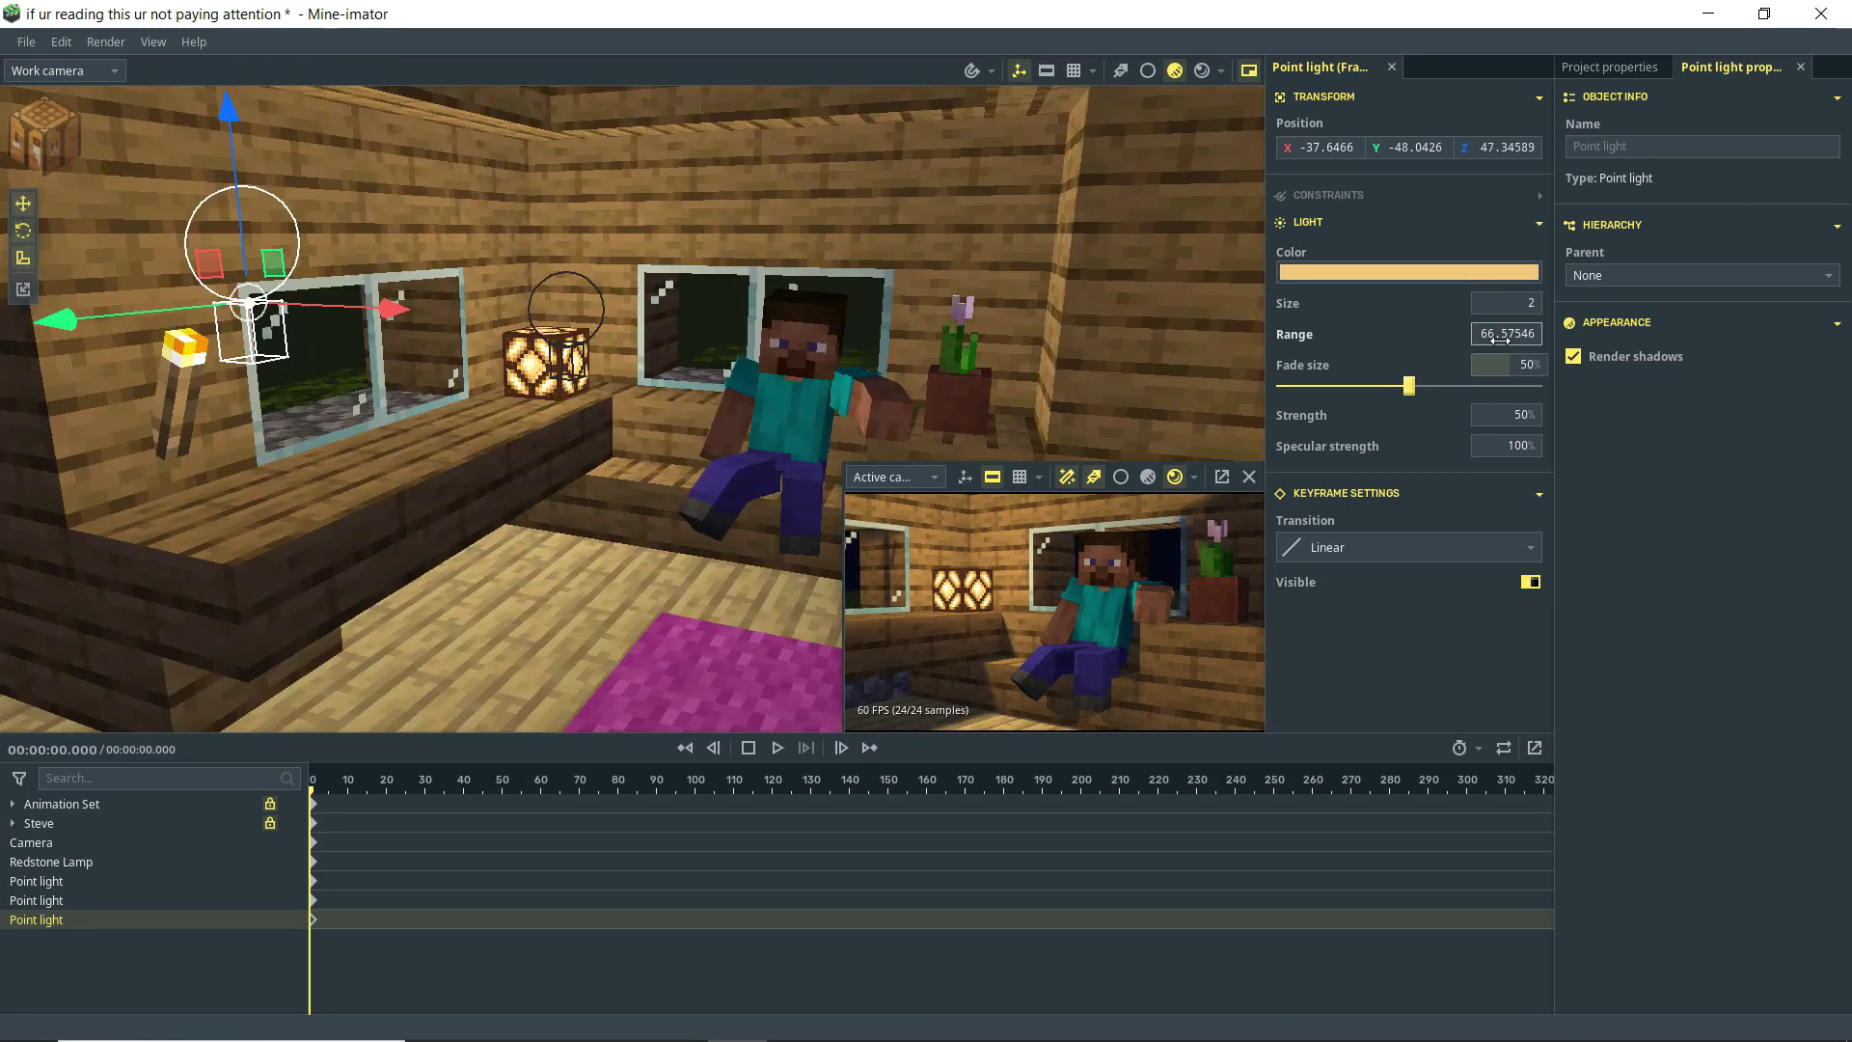
Step: Set the copied torch light's range to 80 and its fade size to 100%, and save the project
{"action": "mouse_move", "coordinate": [1496, 333]}
{"action": "left_mouse_down"}
{"action": "mouse_move", "coordinate": [1543, 333]}
{"action": "mouse_move", "coordinate": [1483, 333]}
{"action": "mouse_move", "coordinate": [1498, 333]}
{"action": "left_mouse_up"}
{"action": "left_click", "coordinate": [1506, 334]}
{"action": "type", "text": "80"}
{"action": "key", "text": "Return"}
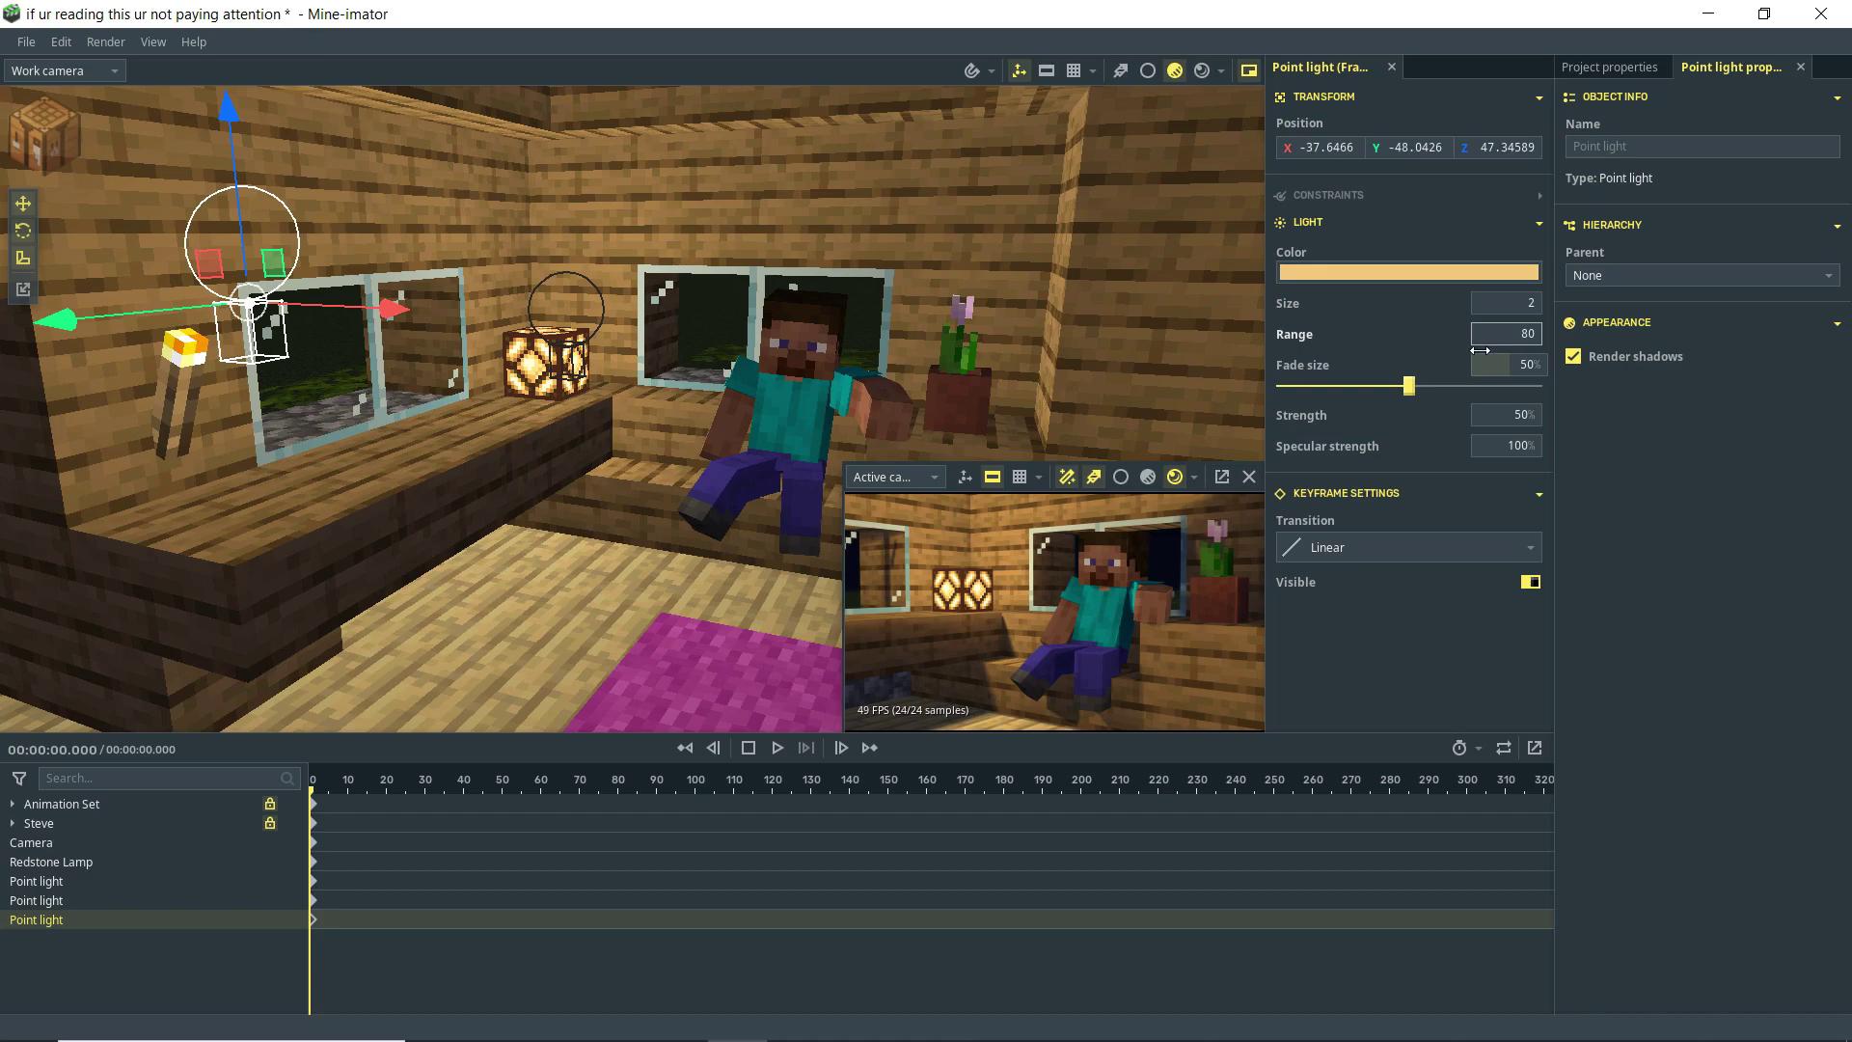
{"action": "left_click_drag", "start_coordinate": [1408, 387], "coordinate": [1565, 419]}
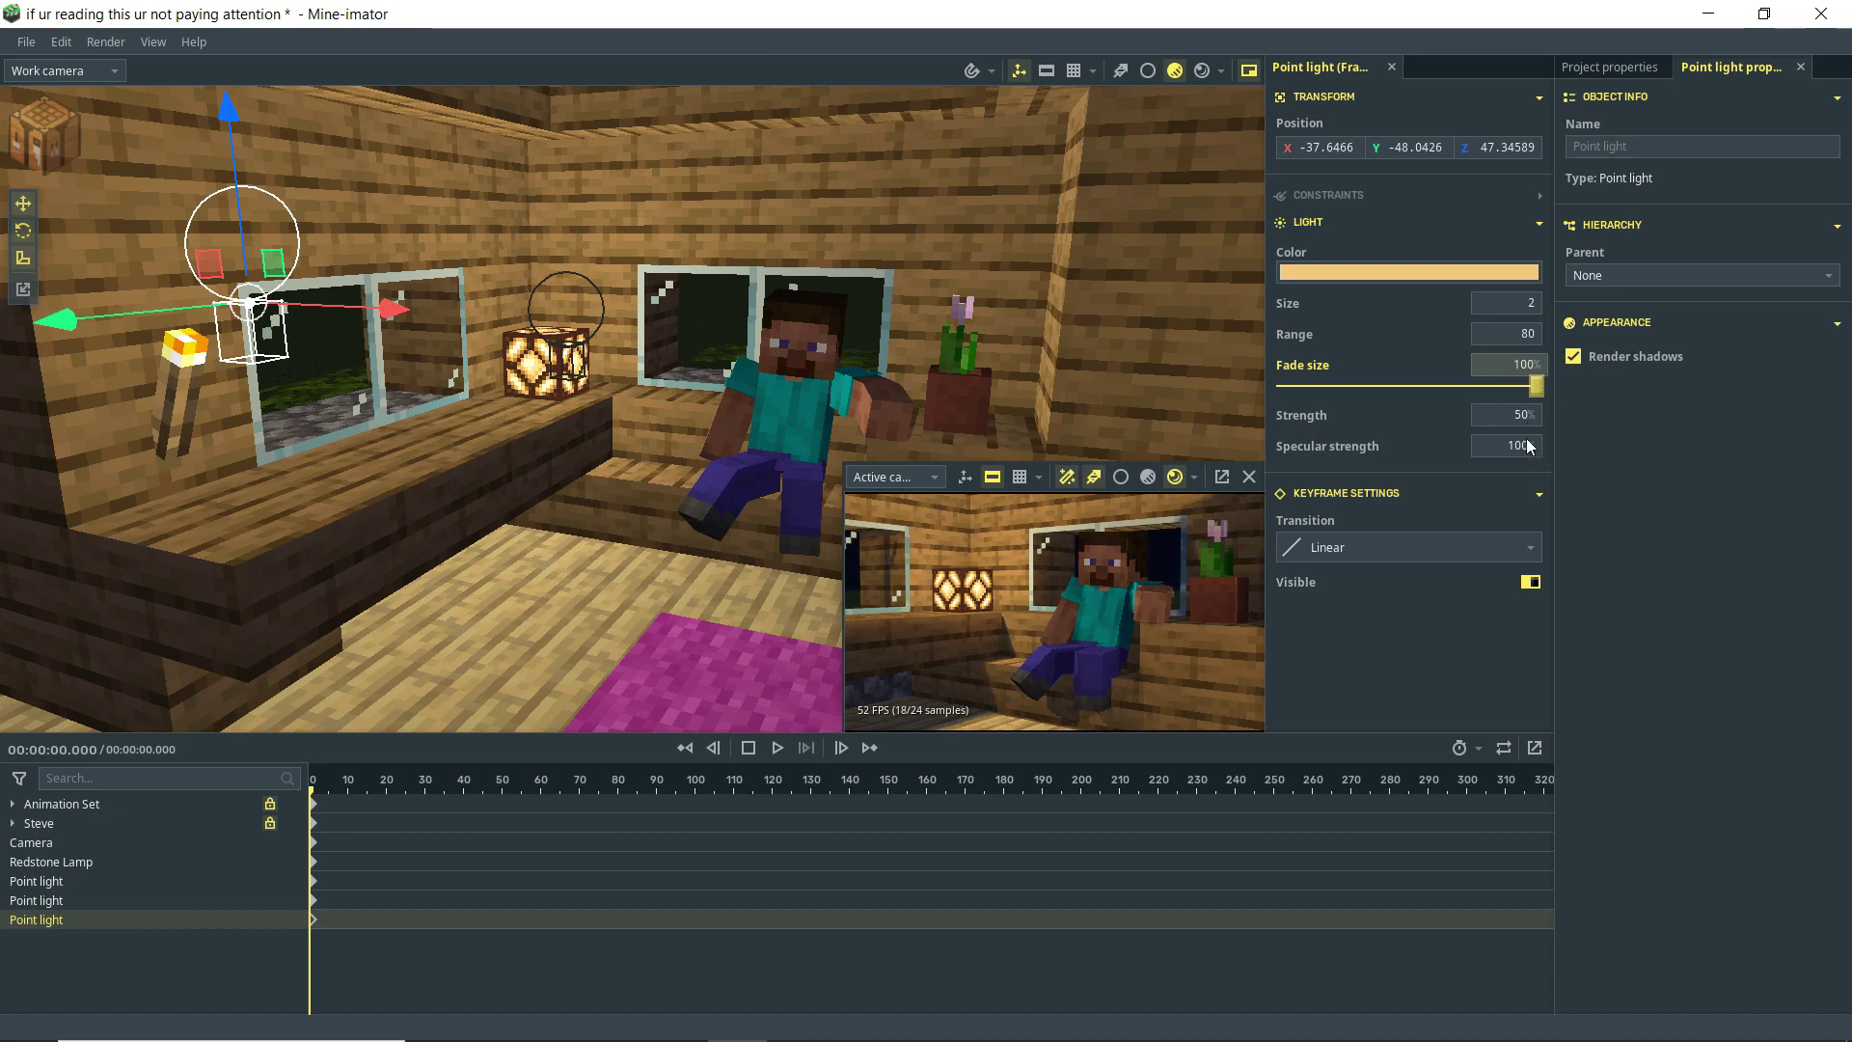
{"action": "key", "text": "ctrl+s"}
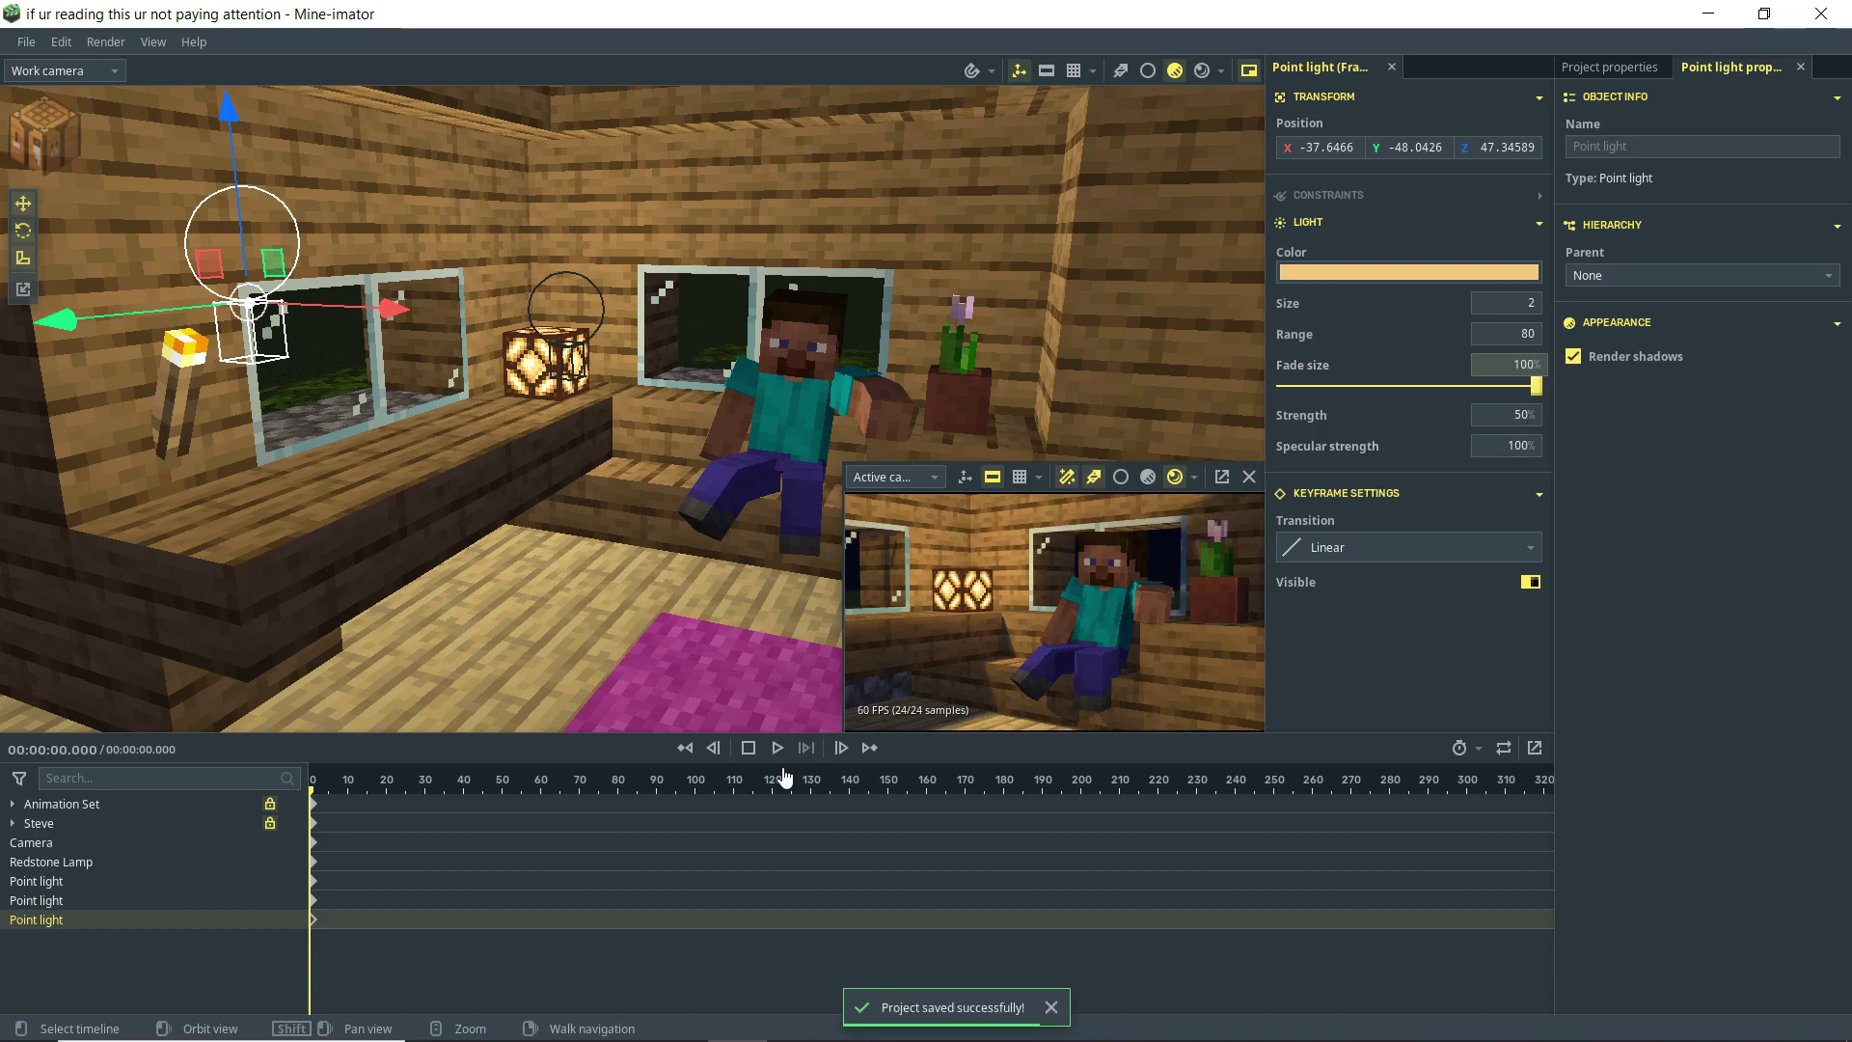
Step: Turn the copied torch light's keyframe visibility off and back on to compare the camera preview
{"action": "left_click", "coordinate": [1530, 583]}
{"action": "left_click", "coordinate": [1530, 585]}
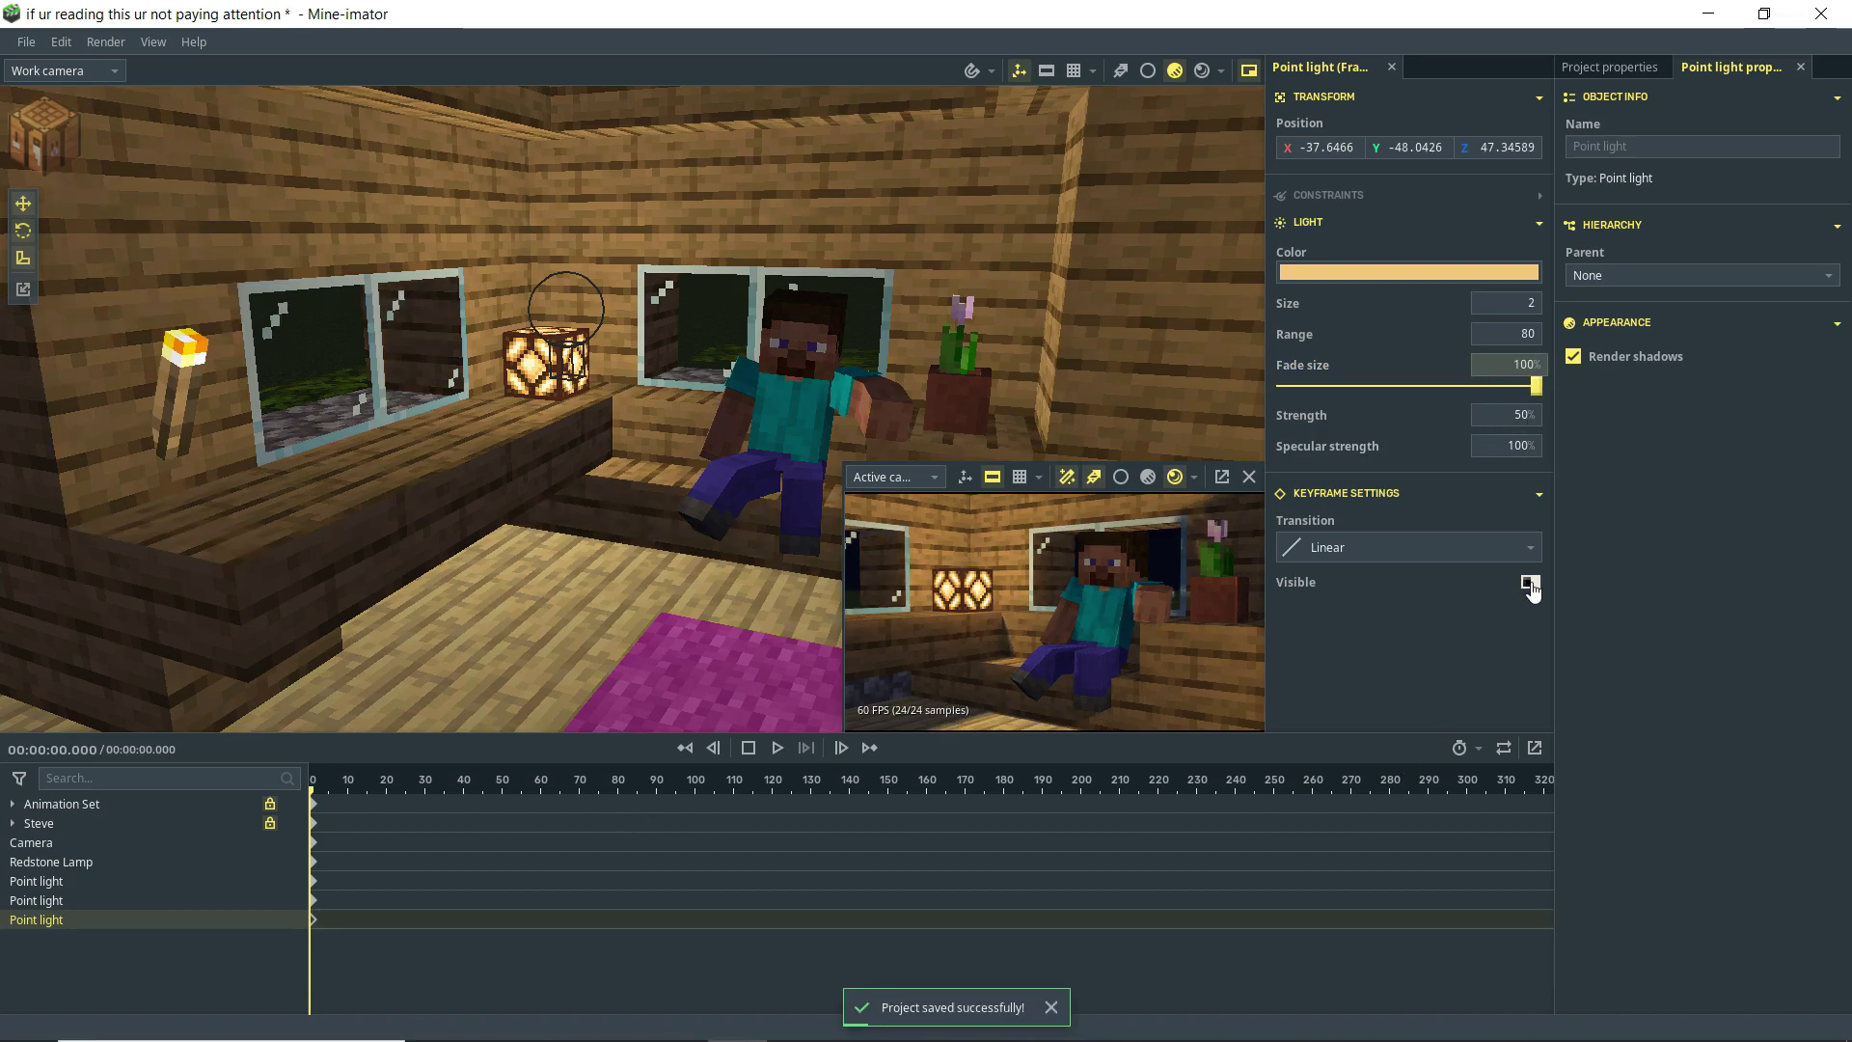
{"action": "left_click", "coordinate": [1532, 586]}
{"action": "left_click", "coordinate": [1530, 585]}
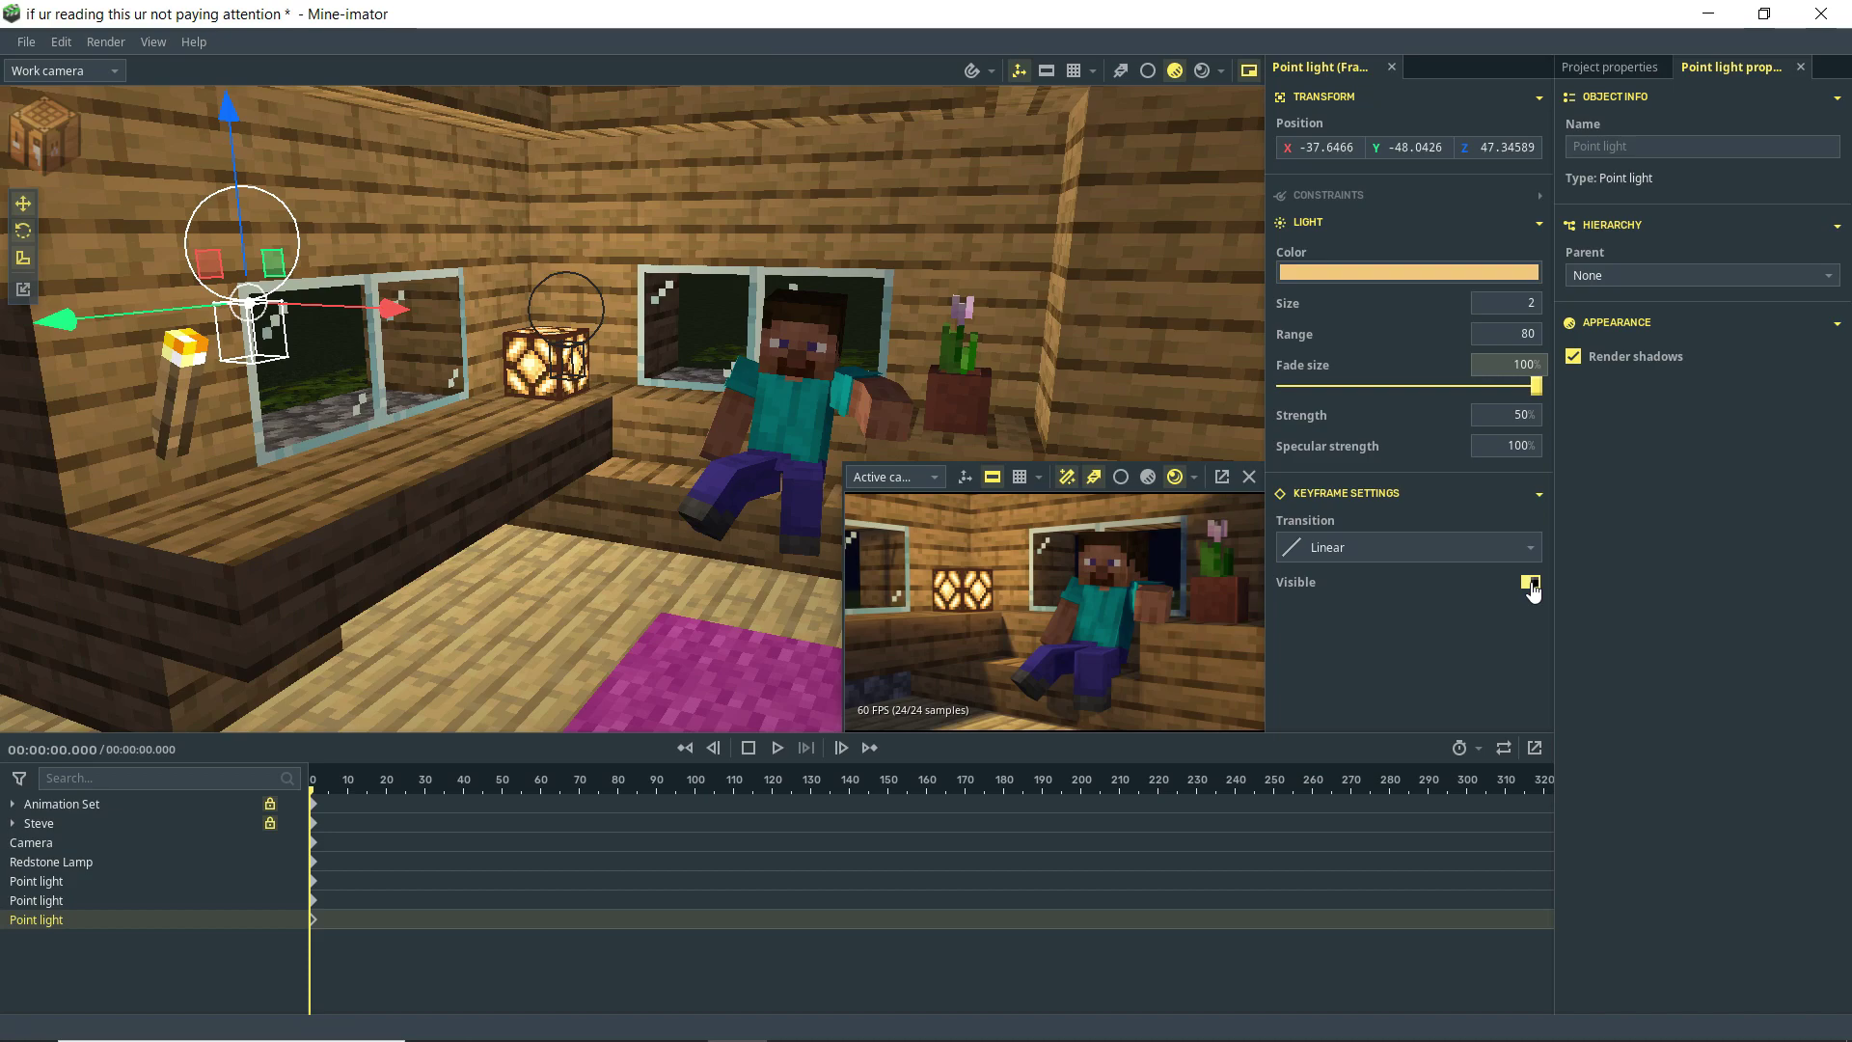
Step: Create a spot light in the scene
{"action": "right_click_drag", "start_coordinate": [910, 310], "coordinate": [936, 309]}
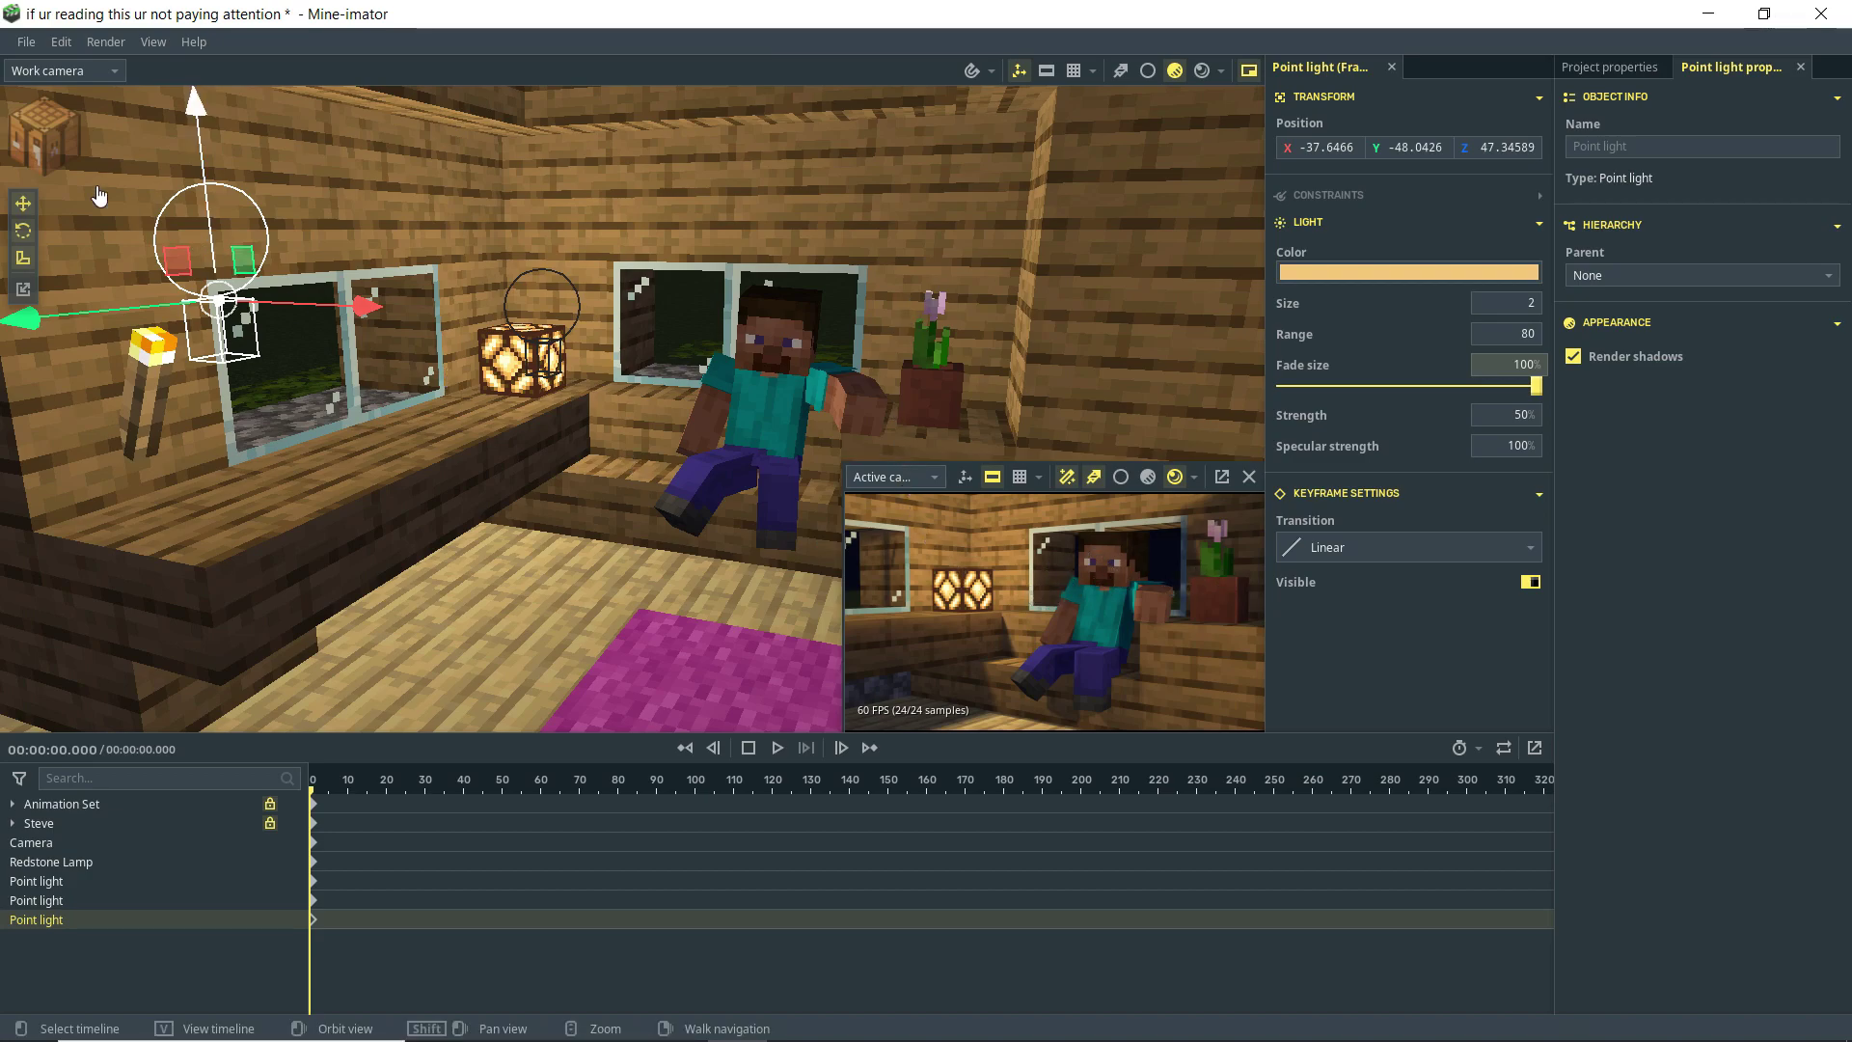
{"action": "left_click", "coordinate": [44, 128]}
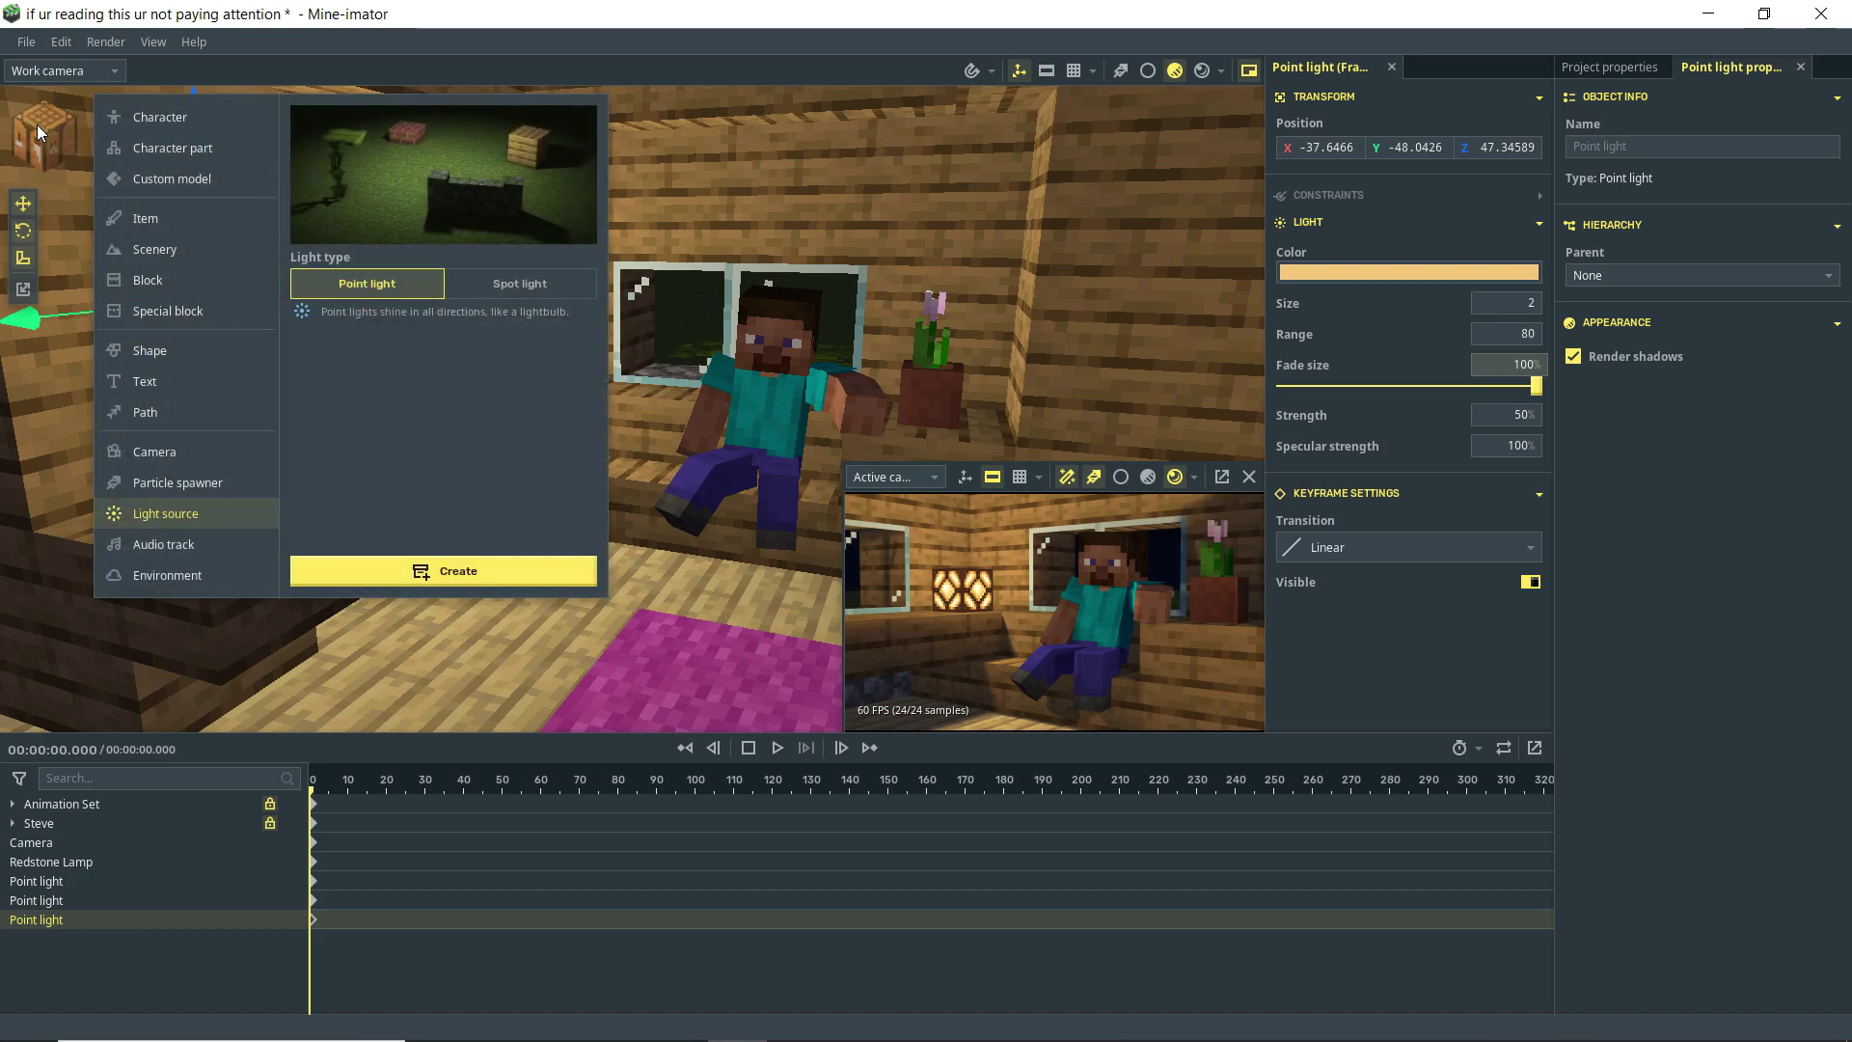
{"action": "left_click", "coordinate": [519, 290]}
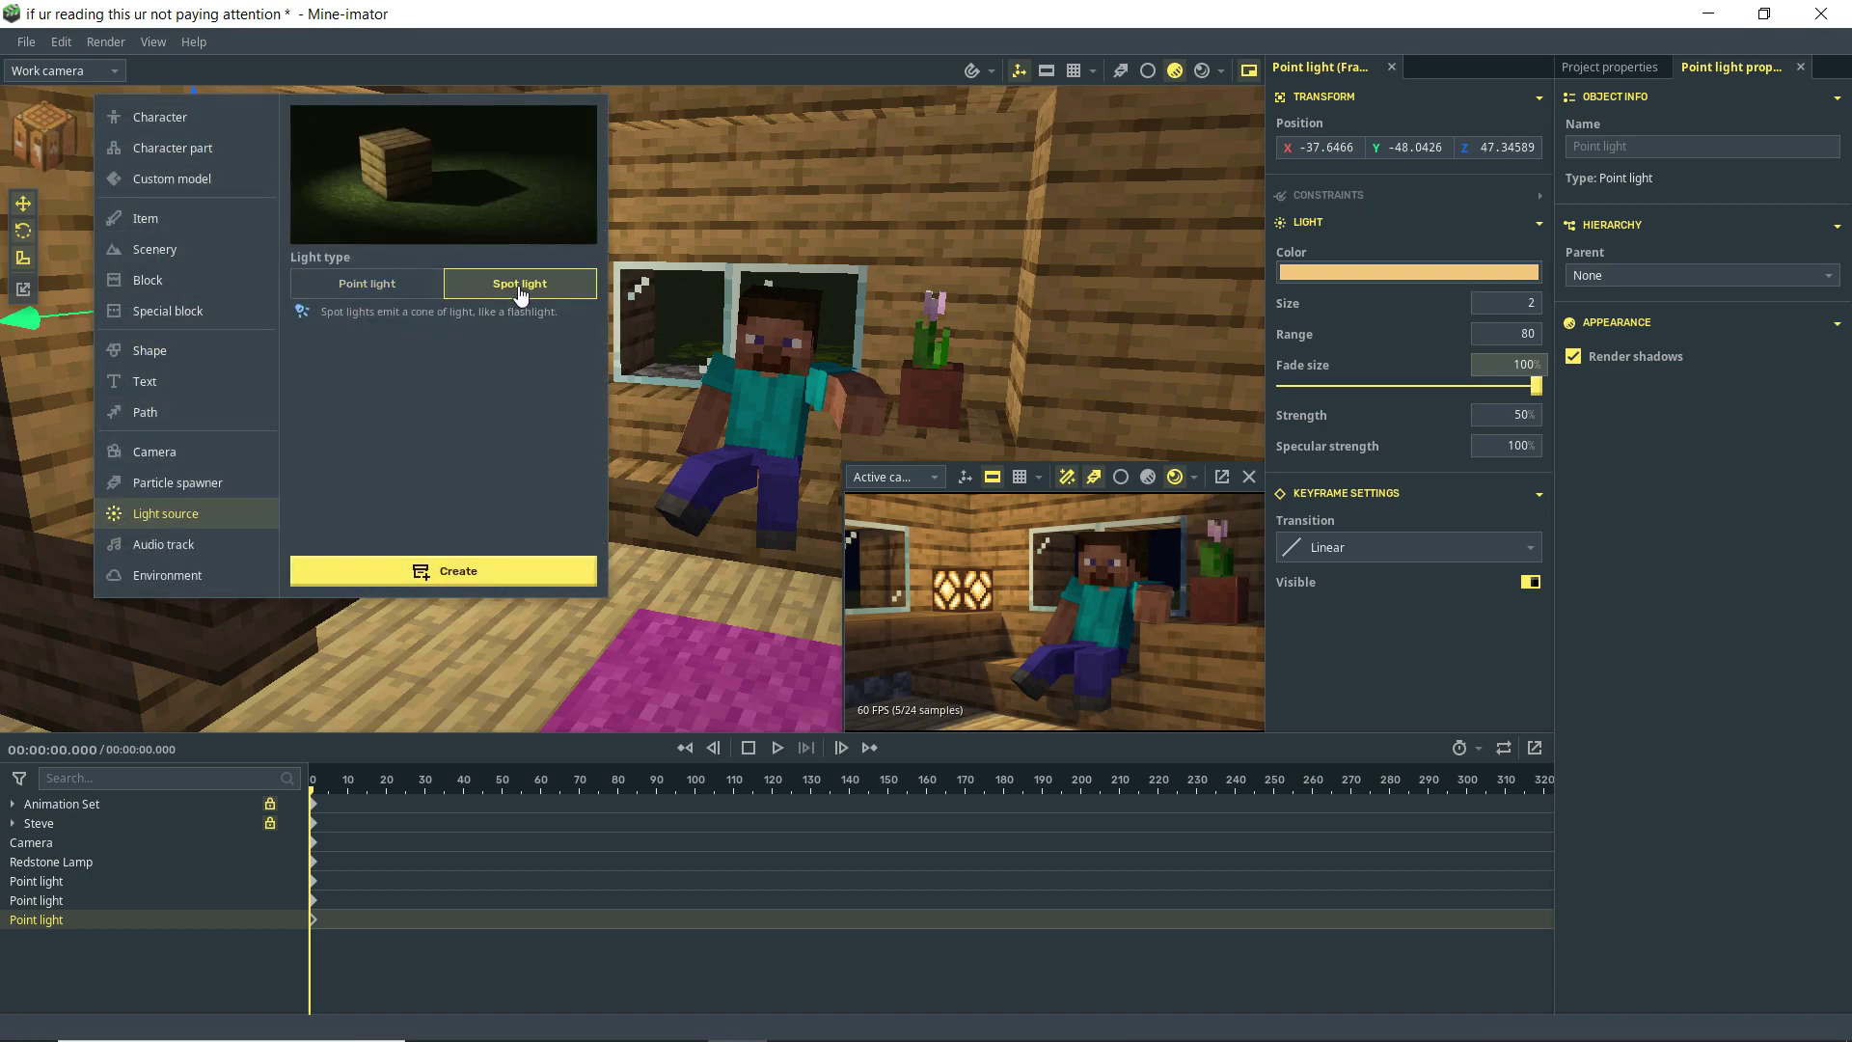
{"action": "left_click", "coordinate": [462, 579]}
Step: Move the spot light outside the house near the window, to about X -25.18, Y -173.54, Z 53.03
{"action": "left_click_drag", "start_coordinate": [675, 434], "coordinate": [976, 280]}
{"action": "key", "text": "s"}
{"action": "right_click_drag", "start_coordinate": [975, 281], "coordinate": [658, 324]}
{"action": "key", "text": "ctrl+s"}
{"action": "left_click_drag", "start_coordinate": [730, 326], "coordinate": [943, 349]}
{"action": "left_click_drag", "start_coordinate": [905, 206], "coordinate": [924, 85]}
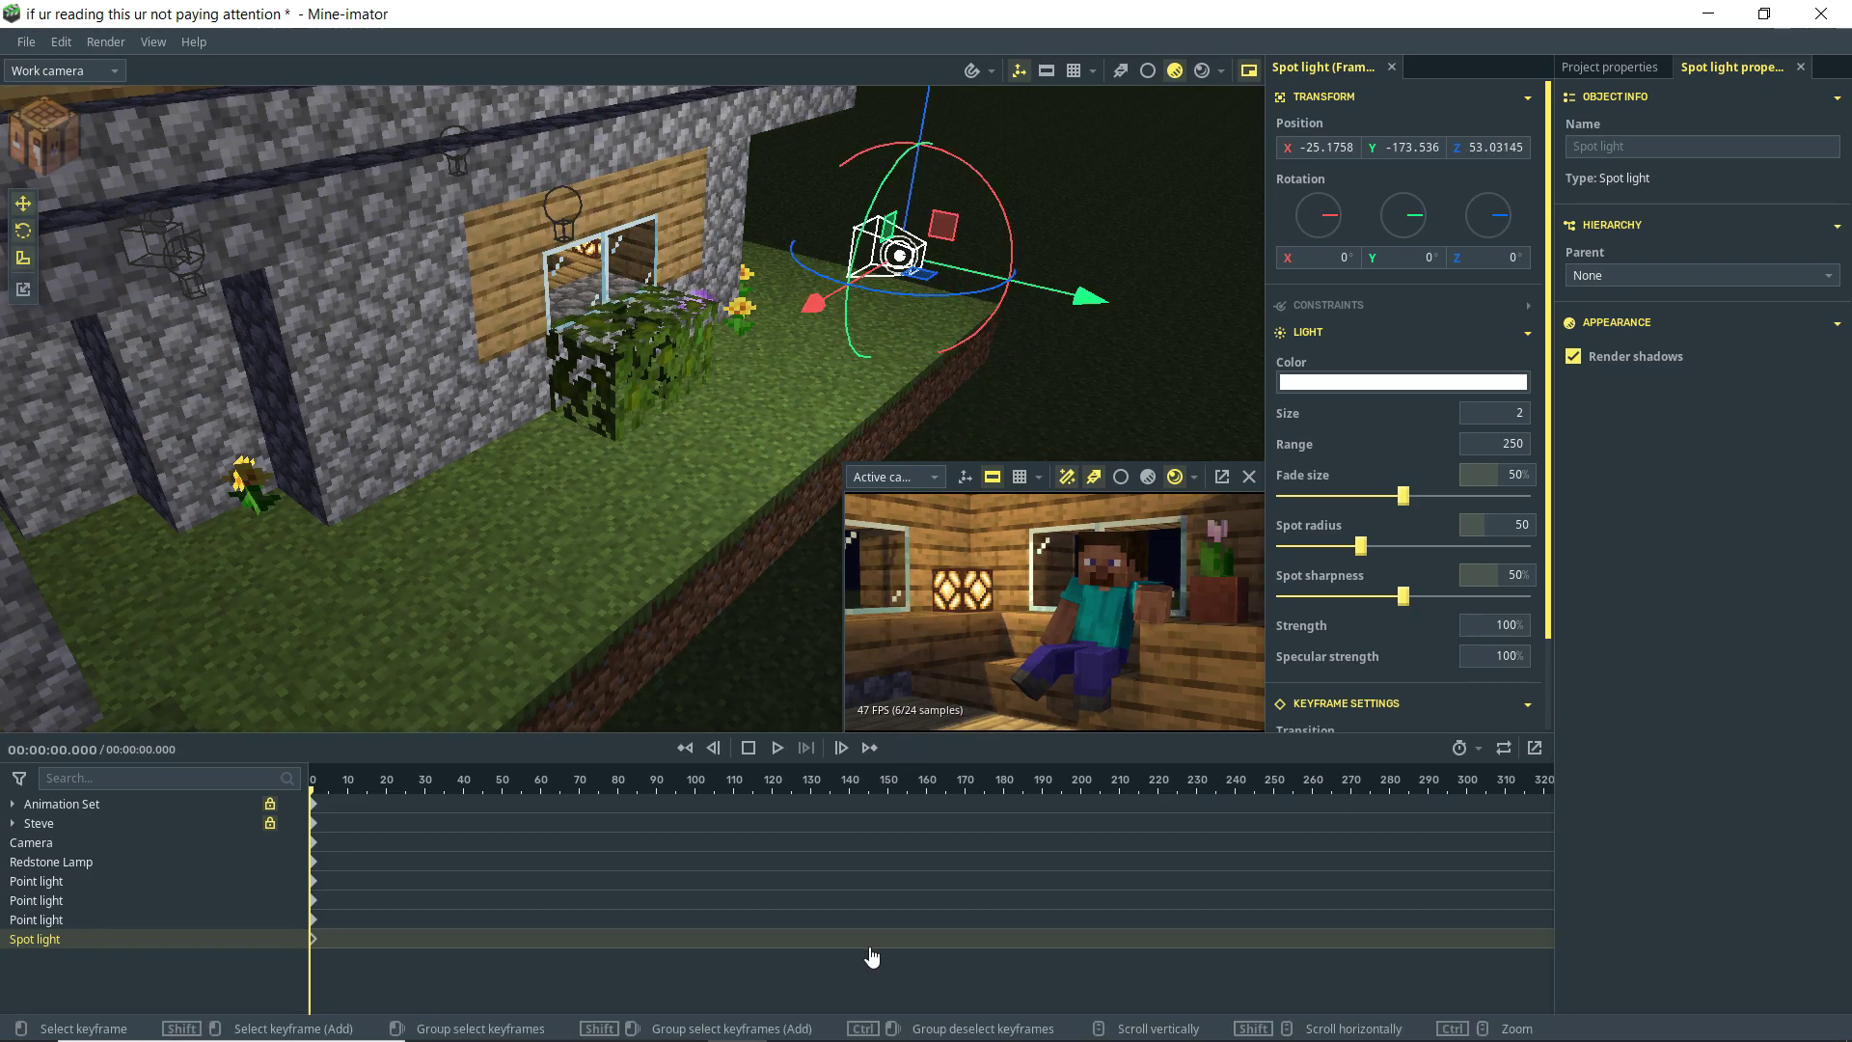
Step: Set the spot light's color to a bright moonlight blue
{"action": "scroll", "coordinate": [734, 622], "scroll_direction": "down", "scroll_amount": 5}
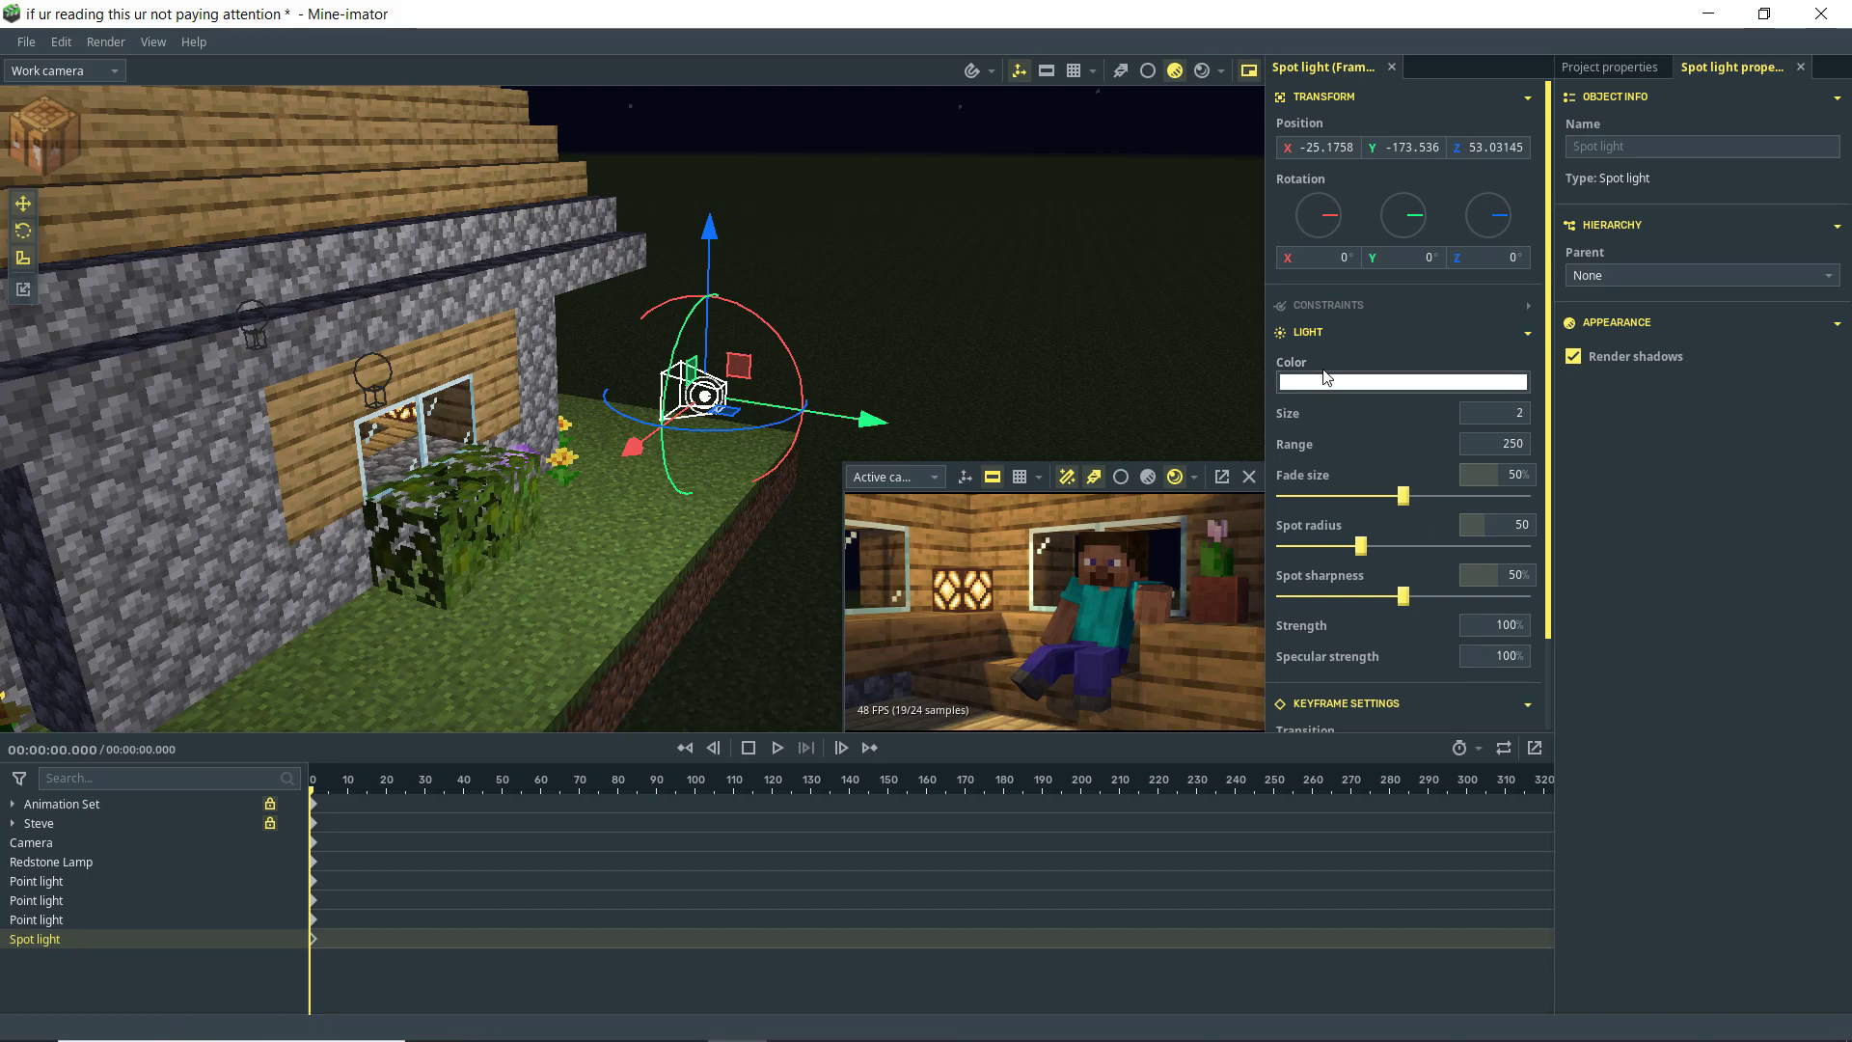
{"action": "left_click", "coordinate": [1329, 384]}
{"action": "left_click", "coordinate": [1392, 594]}
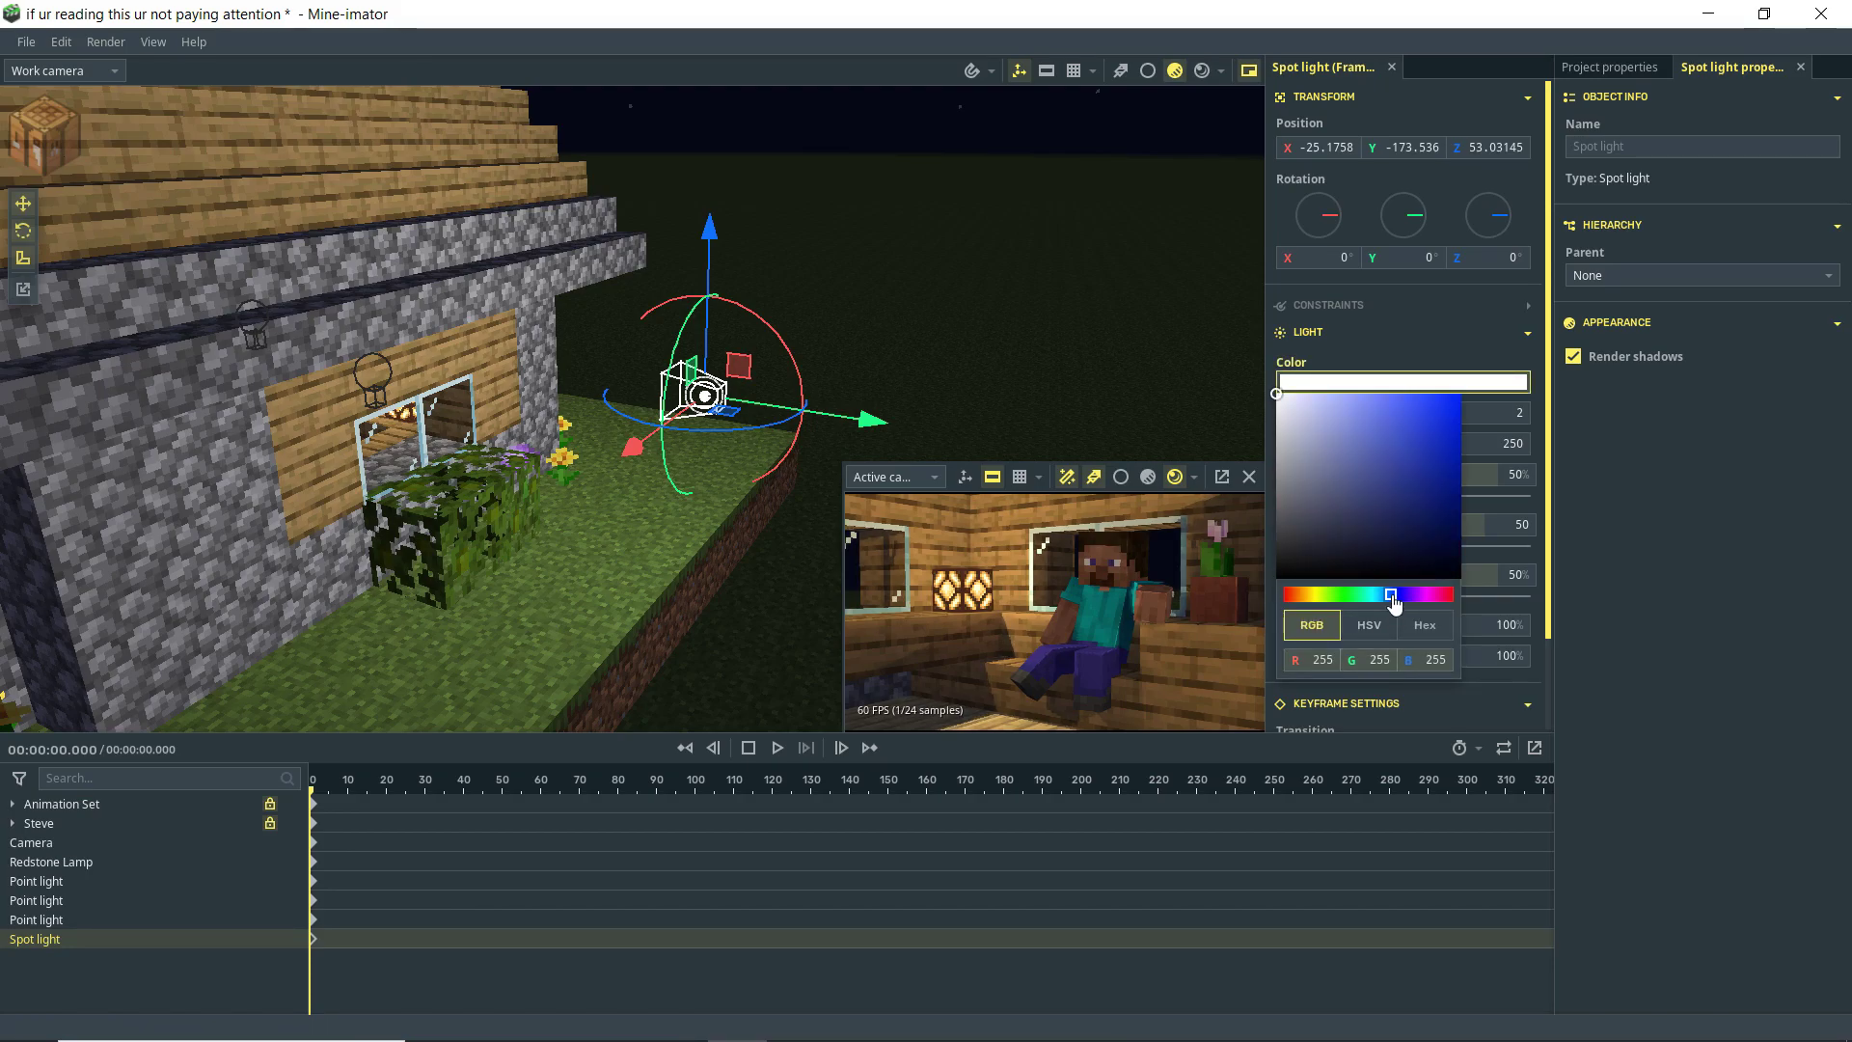
{"action": "left_click_drag", "start_coordinate": [1341, 425], "coordinate": [1406, 386]}
{"action": "left_click", "coordinate": [1623, 488]}
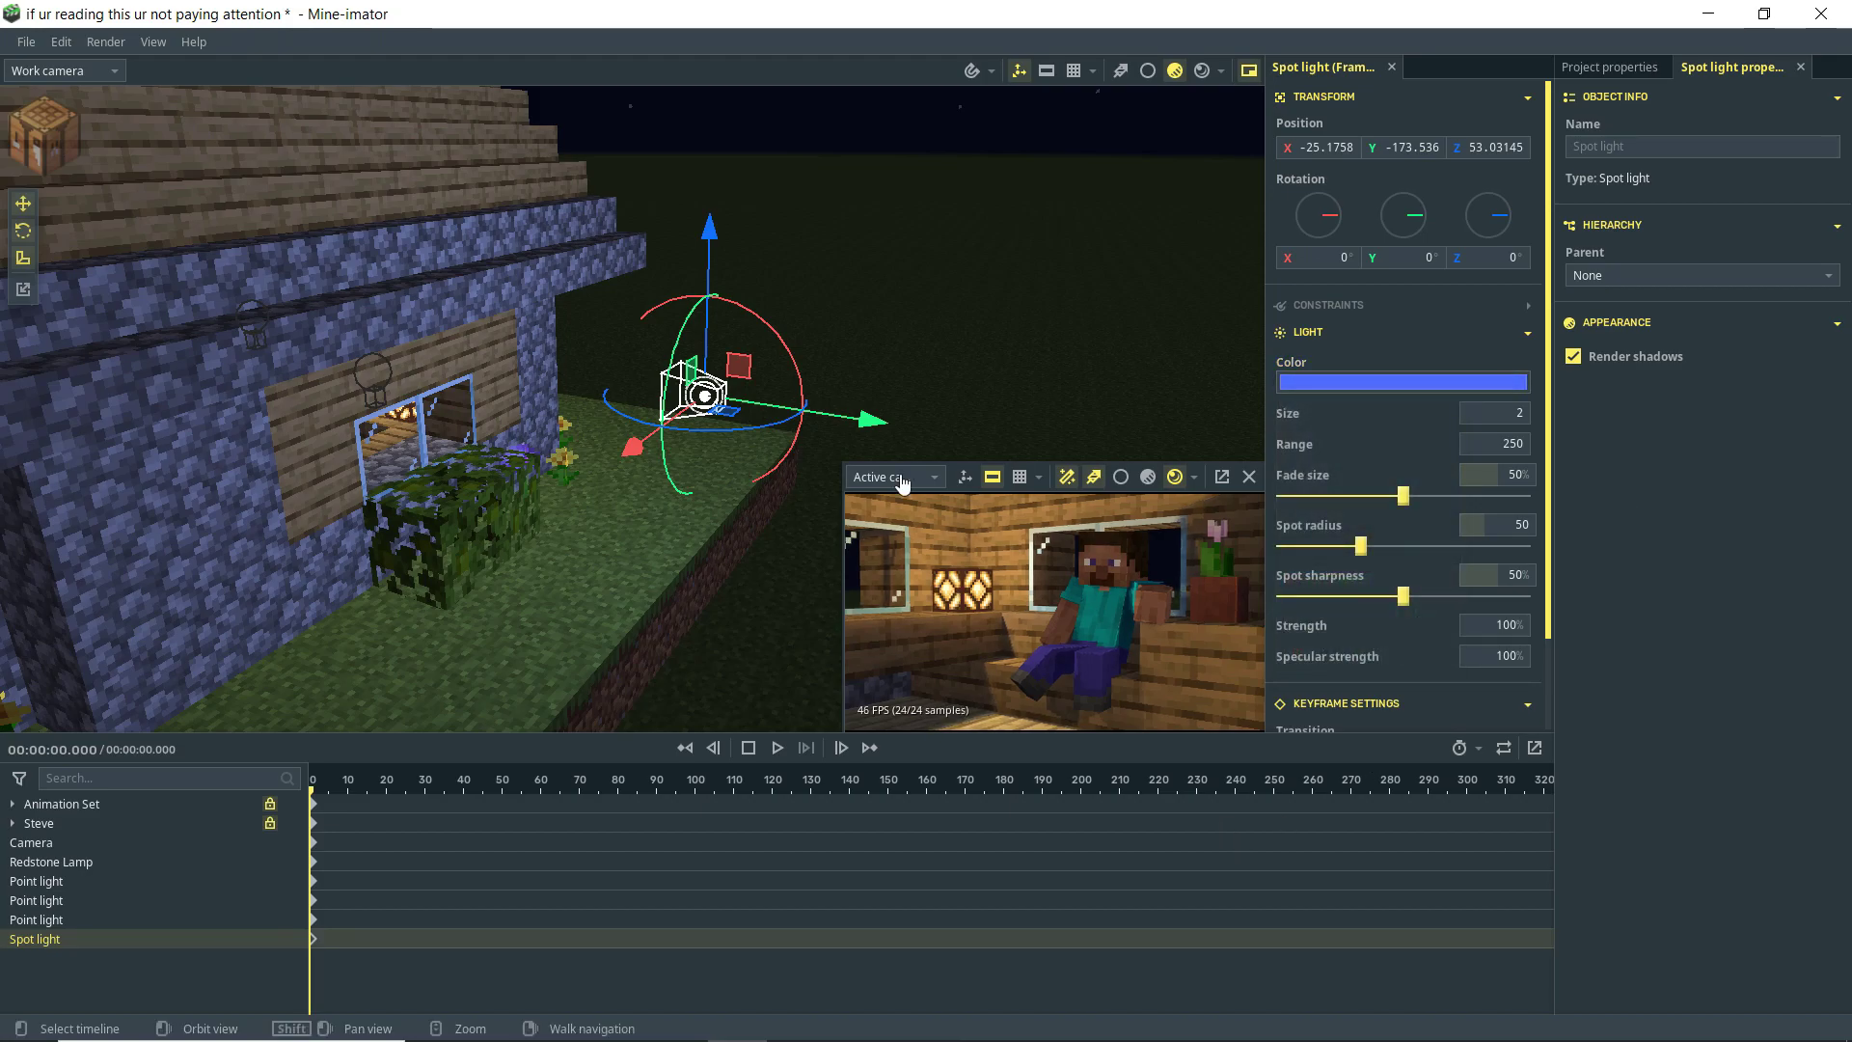
Step: Move the spot light to about X -7.65, rotate it to about X 19.95°, Z -24.60° towards the window, and save the project
{"action": "left_click_drag", "start_coordinate": [786, 348], "coordinate": [738, 424]}
{"action": "middle_click_drag", "start_coordinate": [738, 424], "coordinate": [741, 376]}
{"action": "left_click_drag", "start_coordinate": [709, 415], "coordinate": [685, 449]}
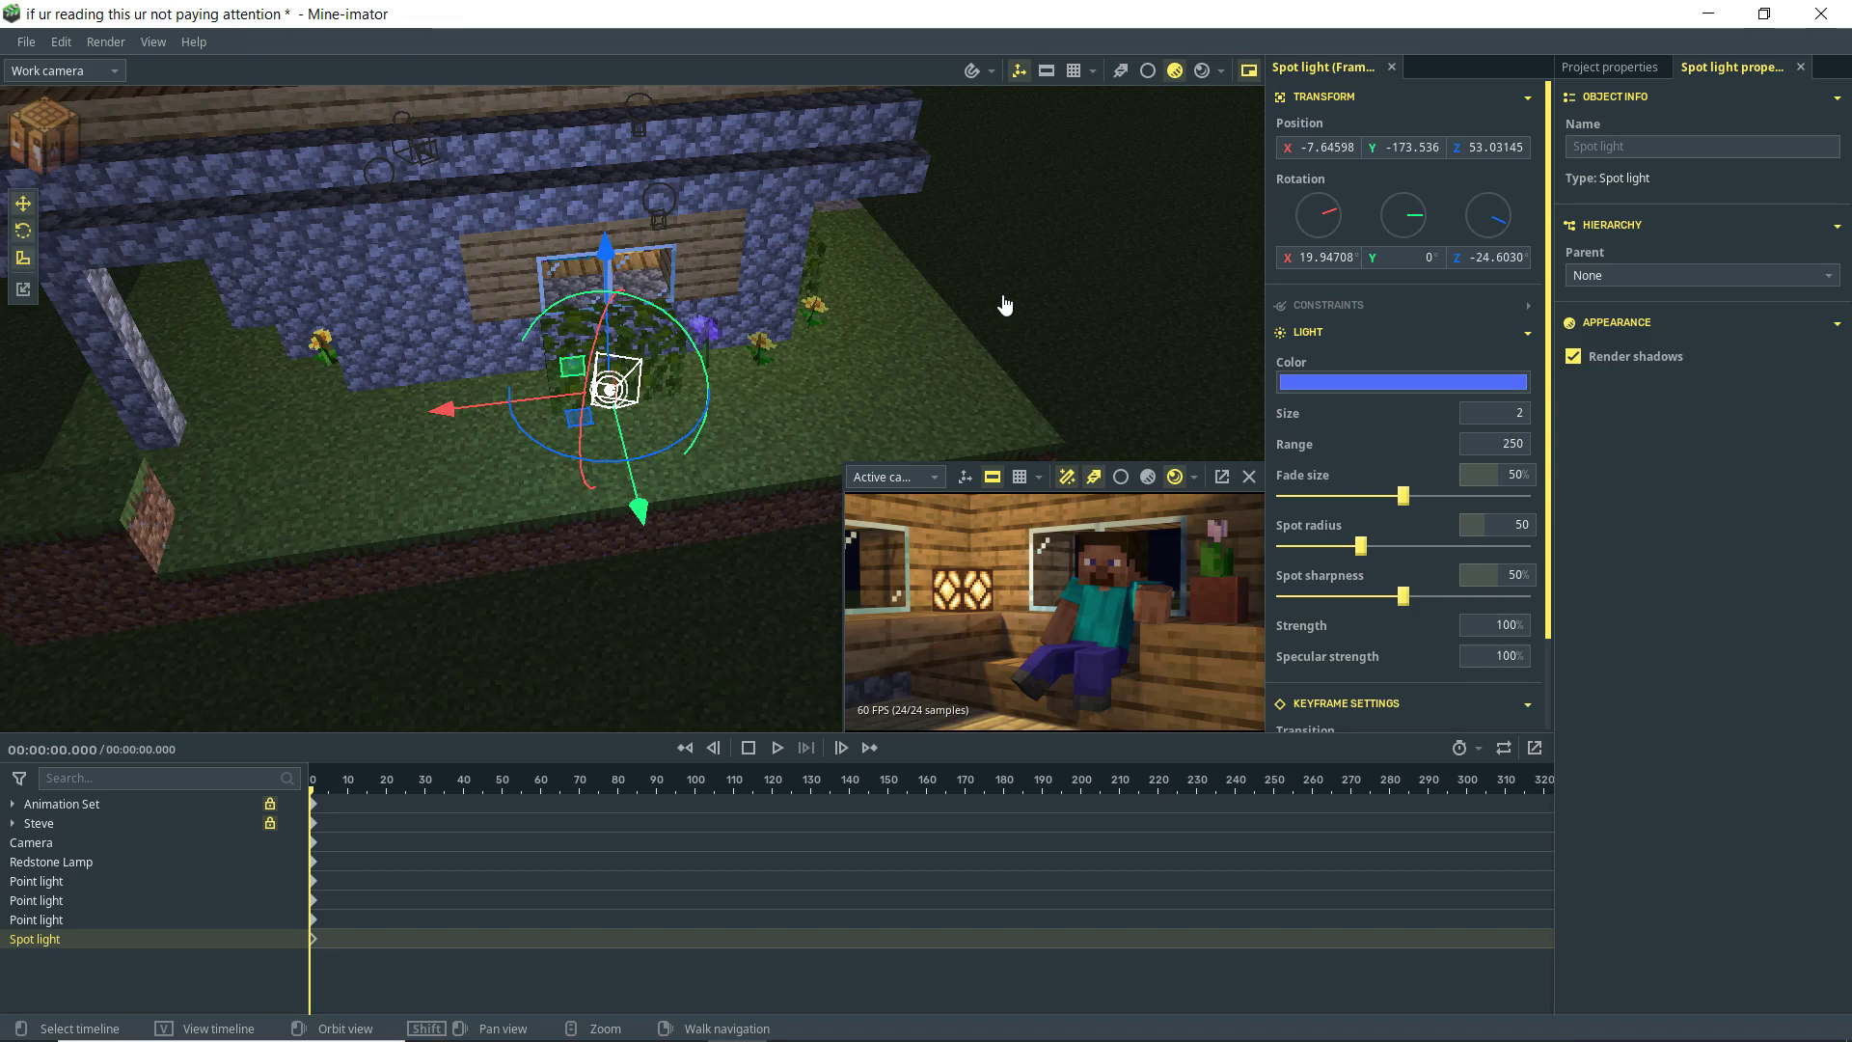
{"action": "middle_click_drag", "start_coordinate": [866, 336], "coordinate": [501, 511]}
{"action": "key", "text": "ctrl+s"}
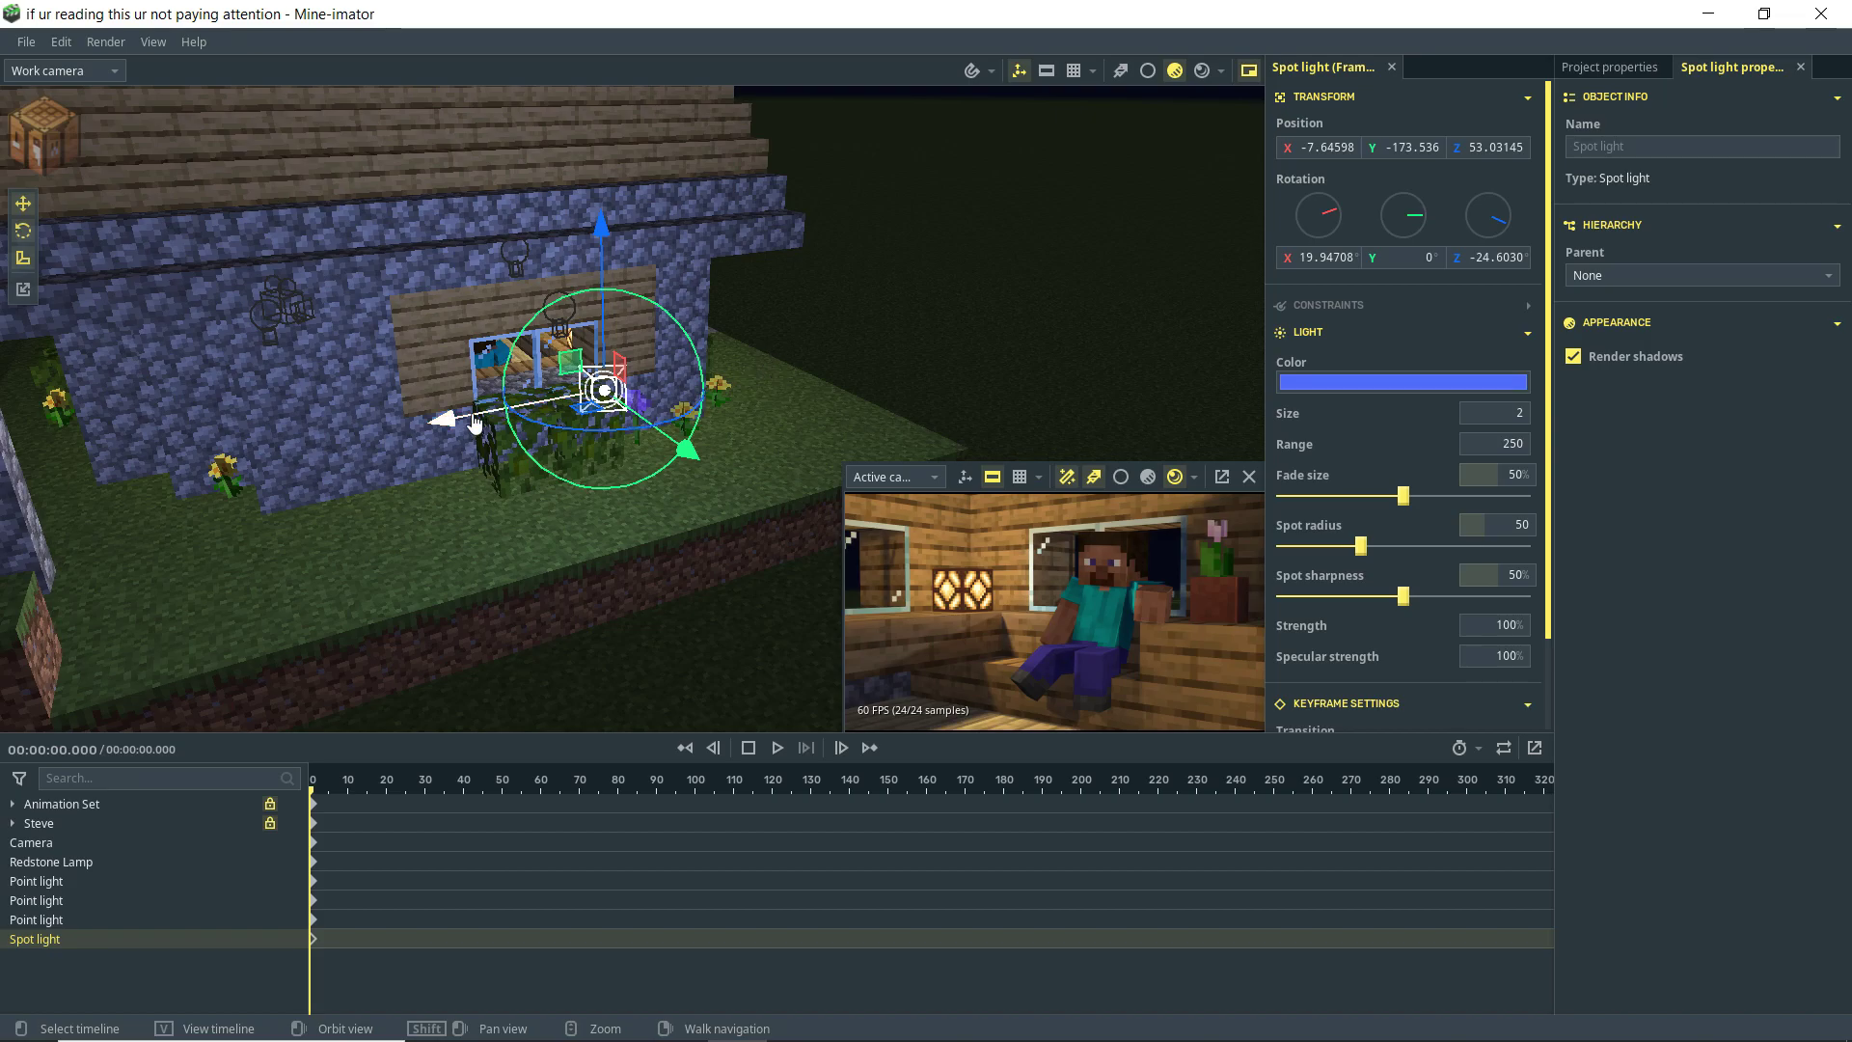
Step: View the outside wall and turn the spot light's keyframe visibility off and back on to compare its effect
{"action": "middle_click_drag", "start_coordinate": [762, 401], "coordinate": [781, 396]}
{"action": "left_click_drag", "start_coordinate": [782, 396], "coordinate": [856, 364]}
{"action": "mouse_move", "coordinate": [856, 364]}
{"action": "right_mouse_down"}
{"action": "mouse_move", "coordinate": [852, 348]}
{"action": "mouse_move", "coordinate": [789, 347]}
{"action": "mouse_move", "coordinate": [868, 347]}
{"action": "mouse_move", "coordinate": [805, 364]}
{"action": "mouse_move", "coordinate": [856, 364]}
{"action": "right_mouse_up"}
{"action": "key", "text": "a"}
{"action": "key", "text": "q"}
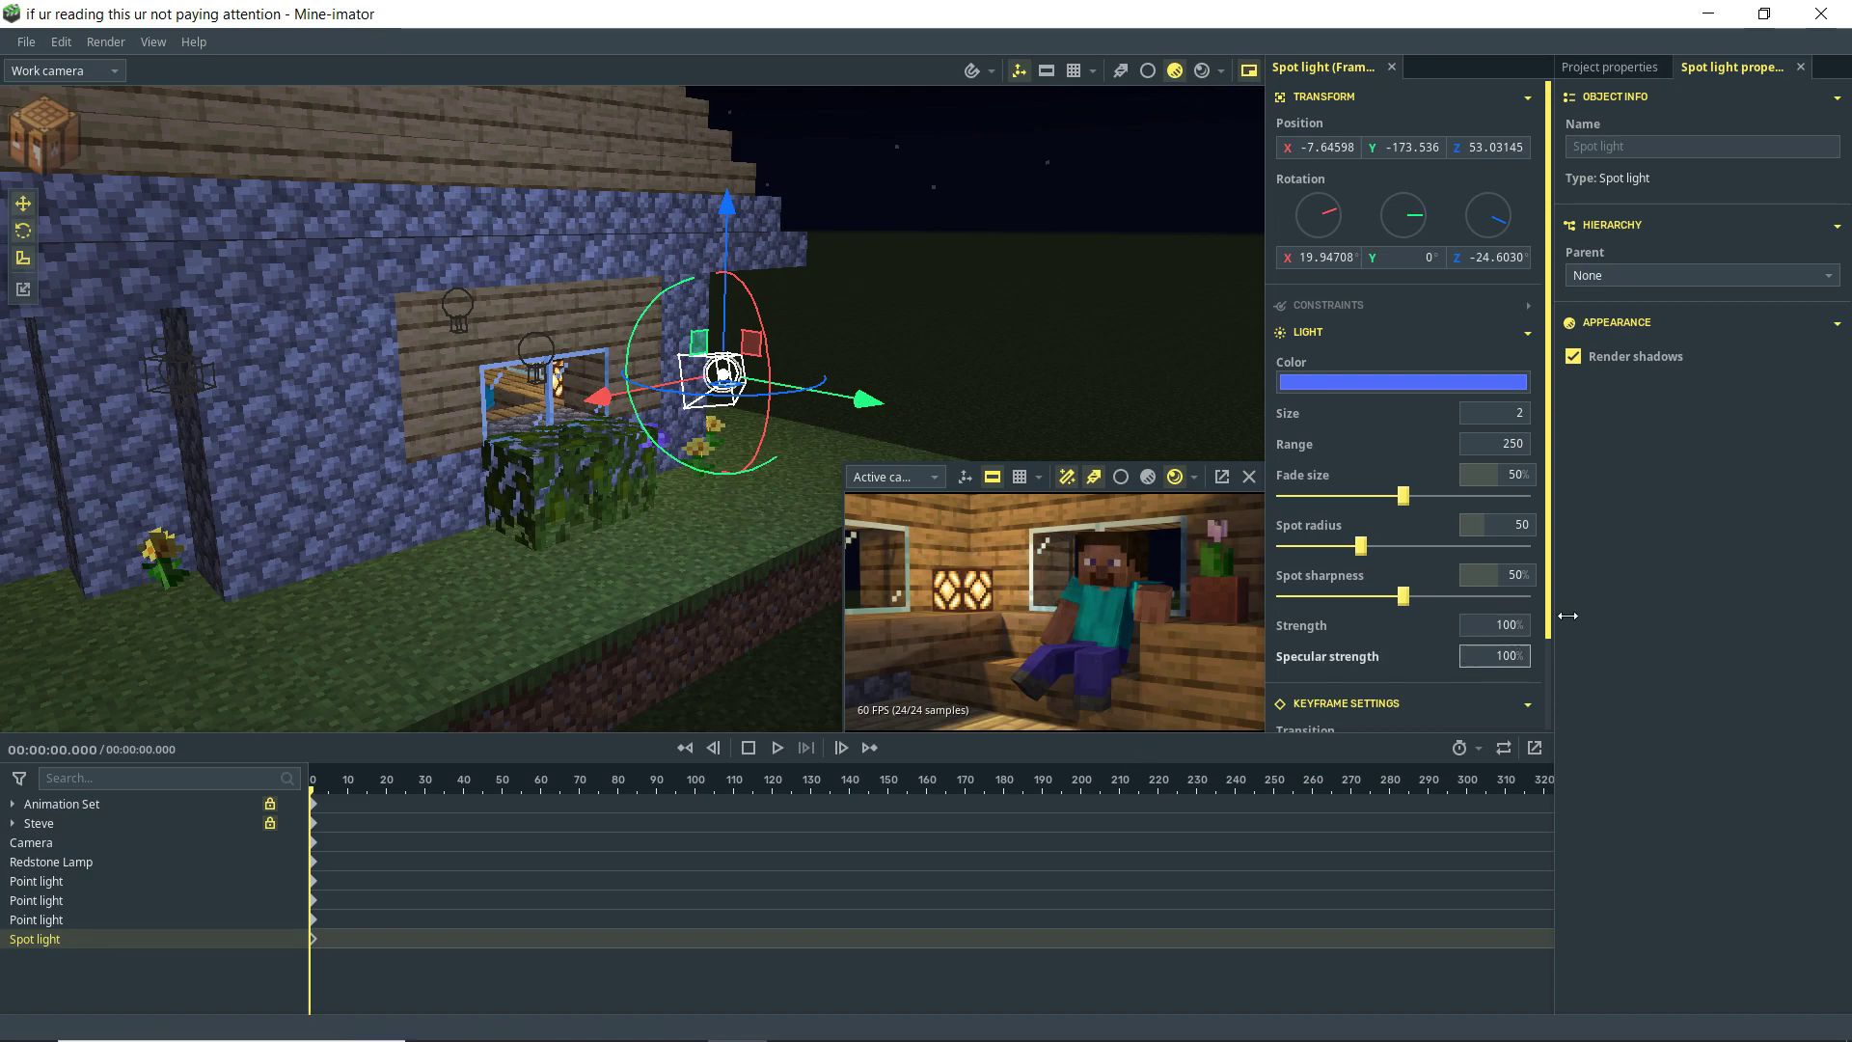
{"action": "scroll", "coordinate": [1552, 586], "scroll_direction": "down", "scroll_amount": 2}
{"action": "left_click", "coordinate": [1518, 688]}
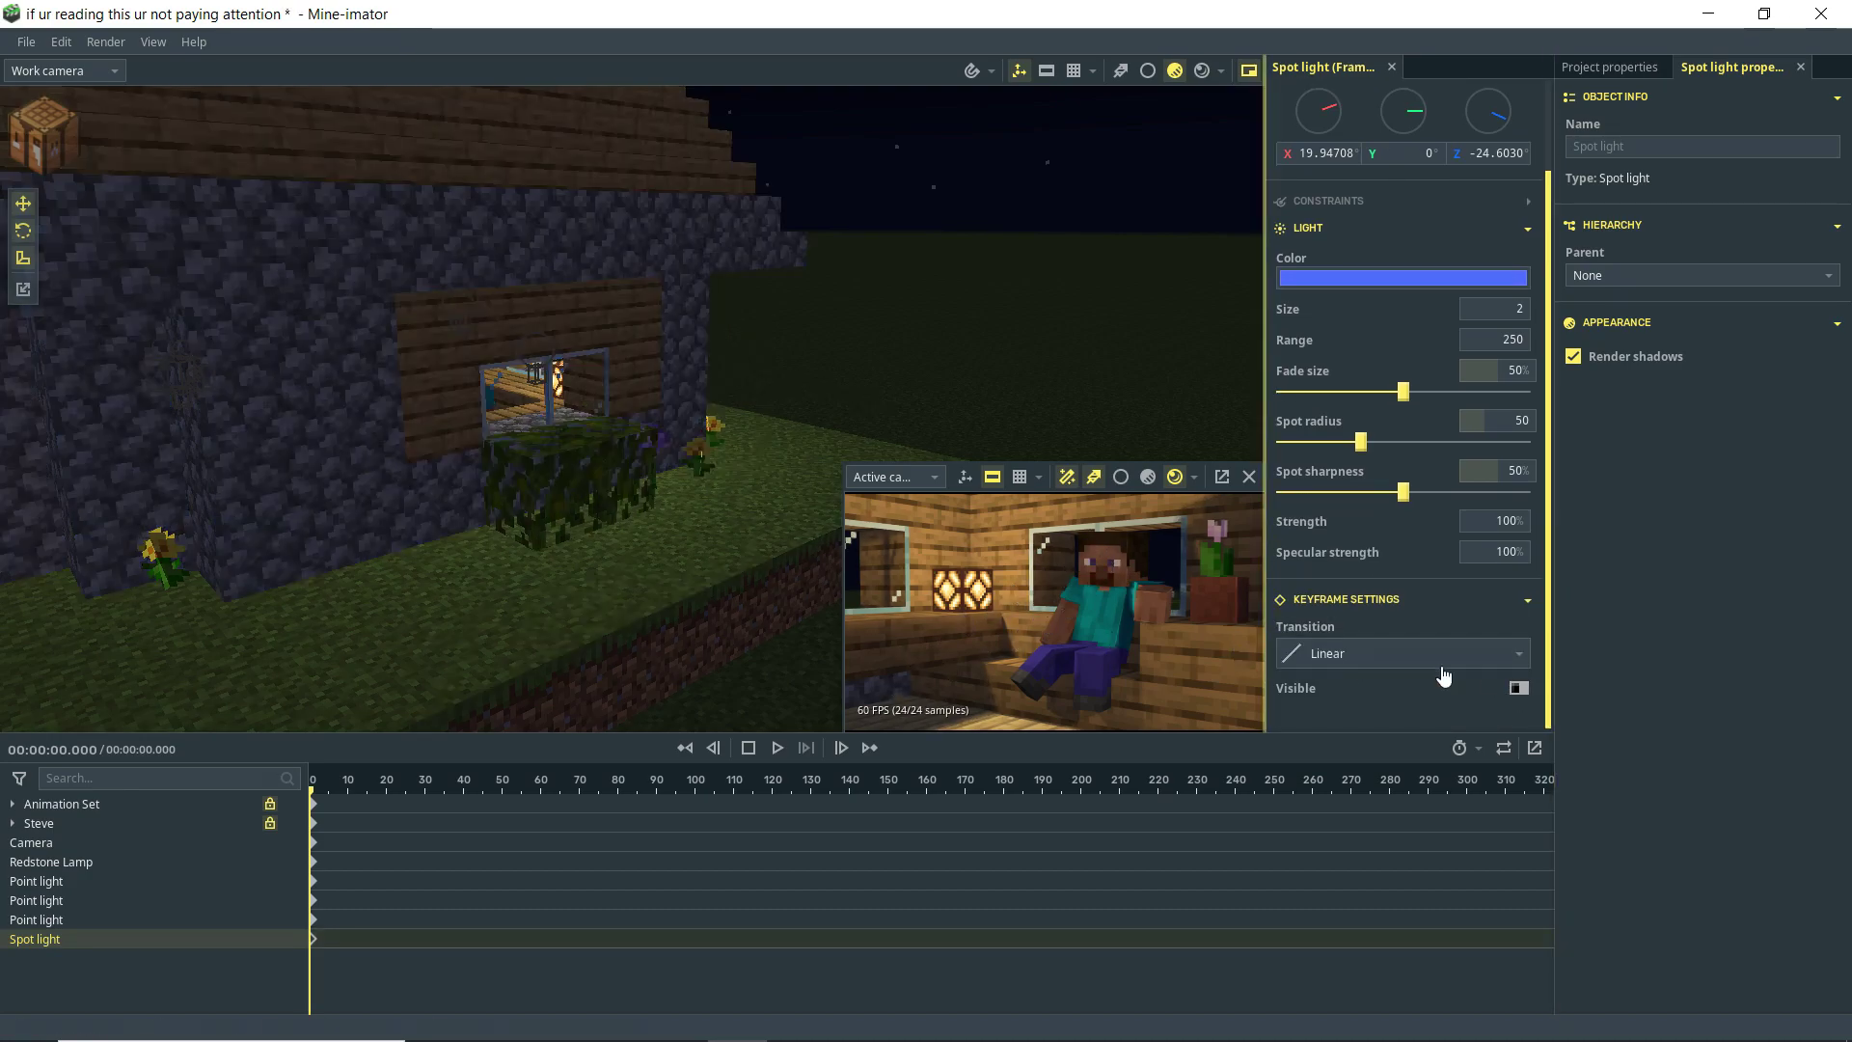
{"action": "left_click", "coordinate": [1519, 688]}
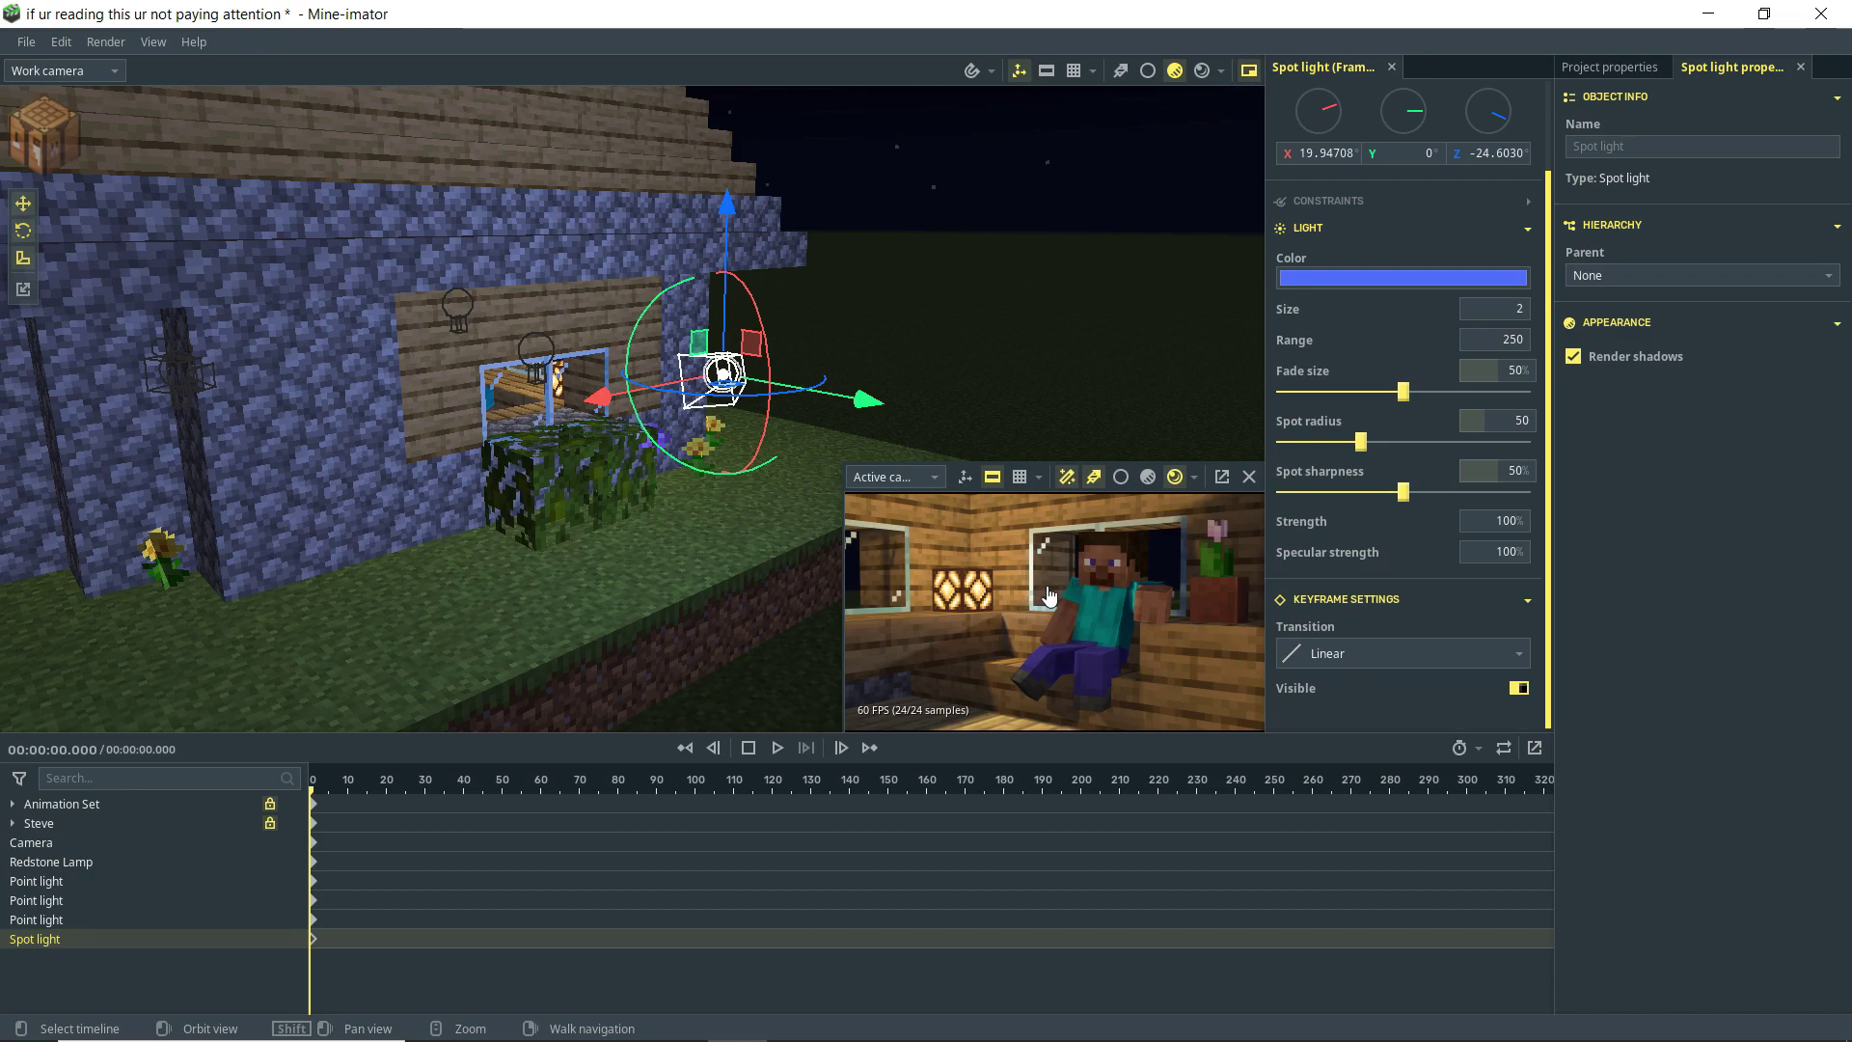
Step: Set the spot light's size to 4
{"action": "left_click", "coordinate": [1514, 311]}
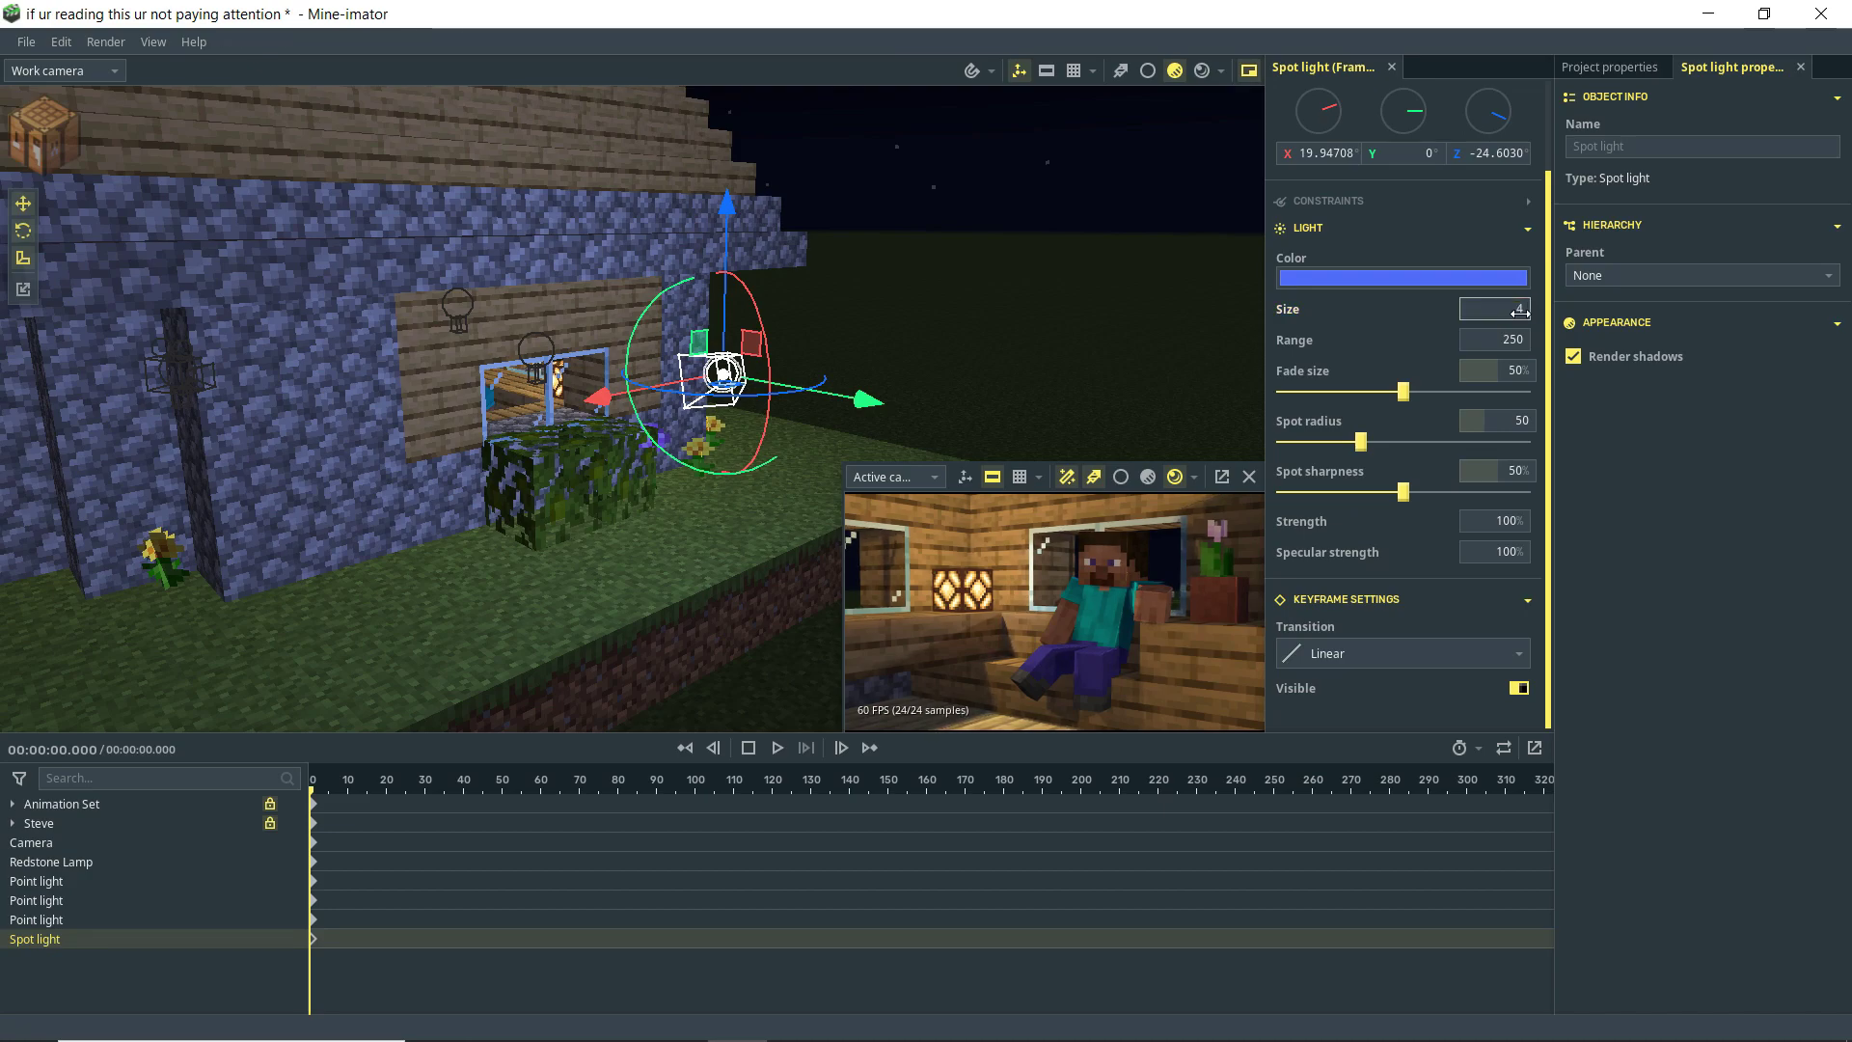
{"action": "key", "text": "Return"}
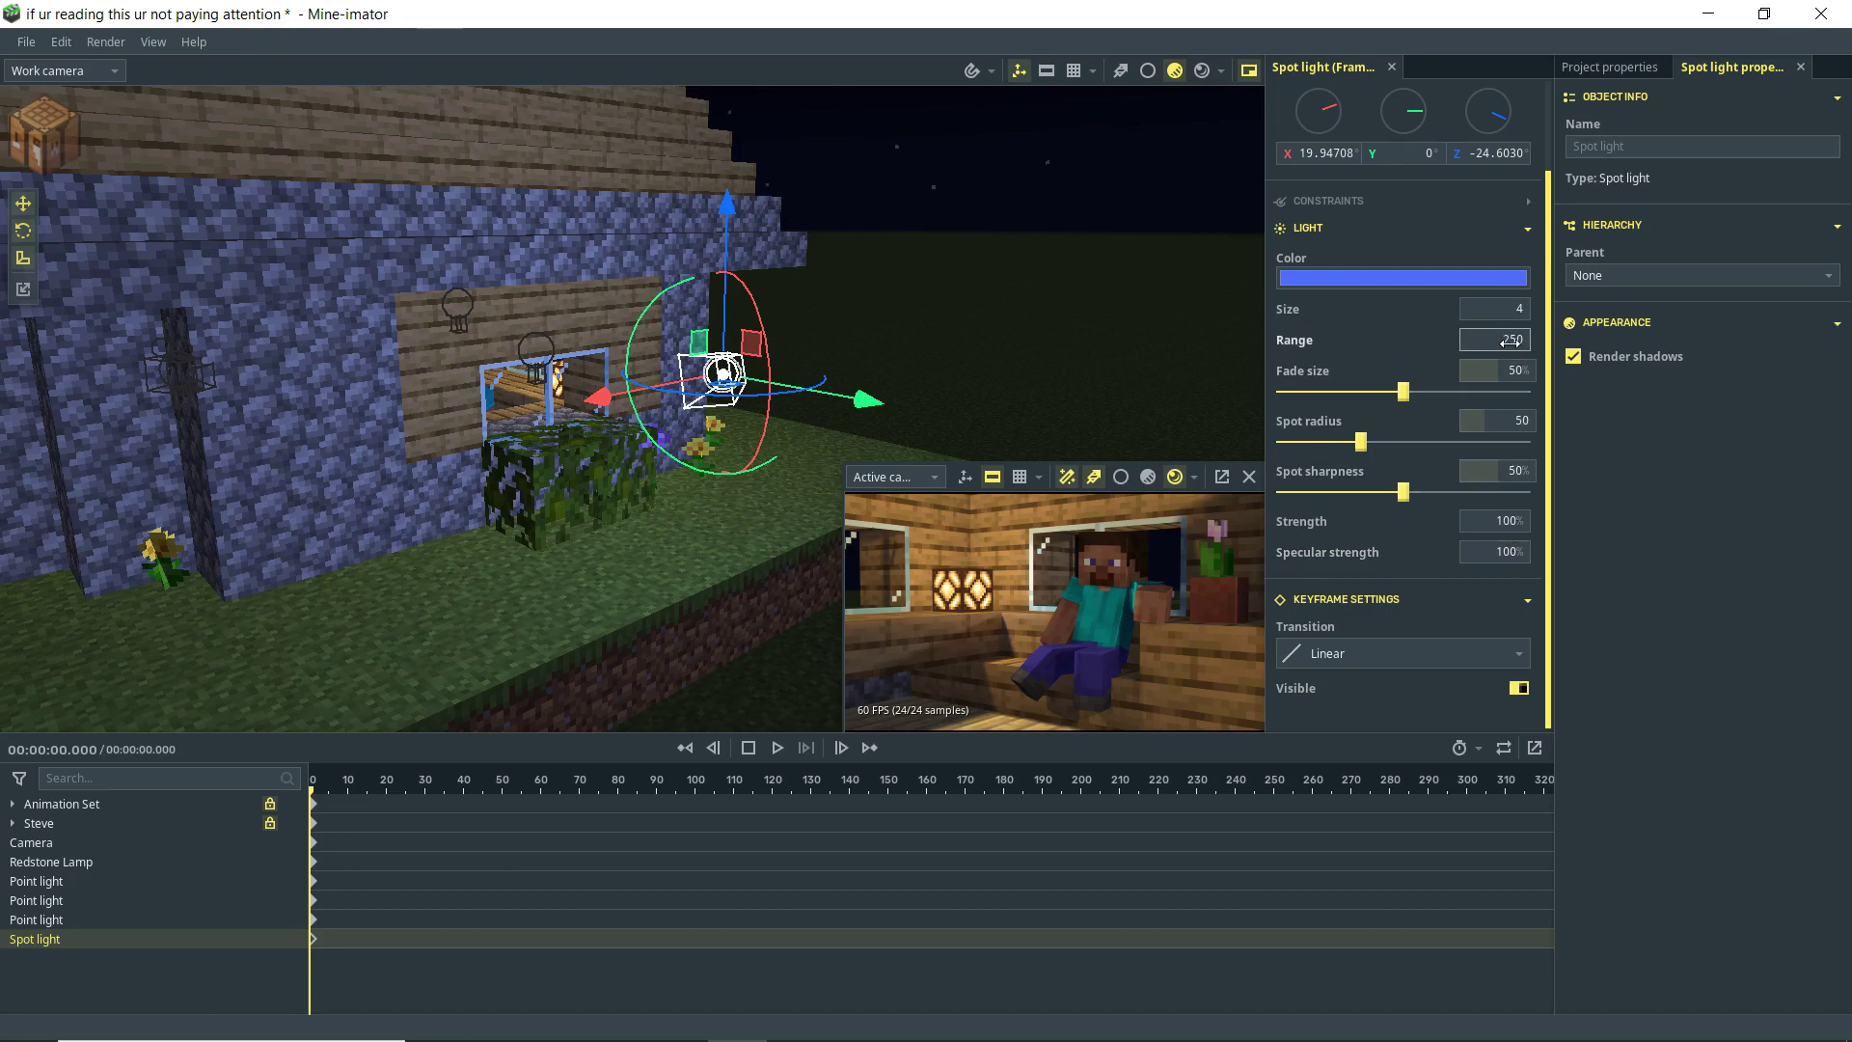
Step: Try the spot light's strength at 200%, 50% and 100%
{"action": "middle_click_drag", "start_coordinate": [930, 310], "coordinate": [1011, 446]}
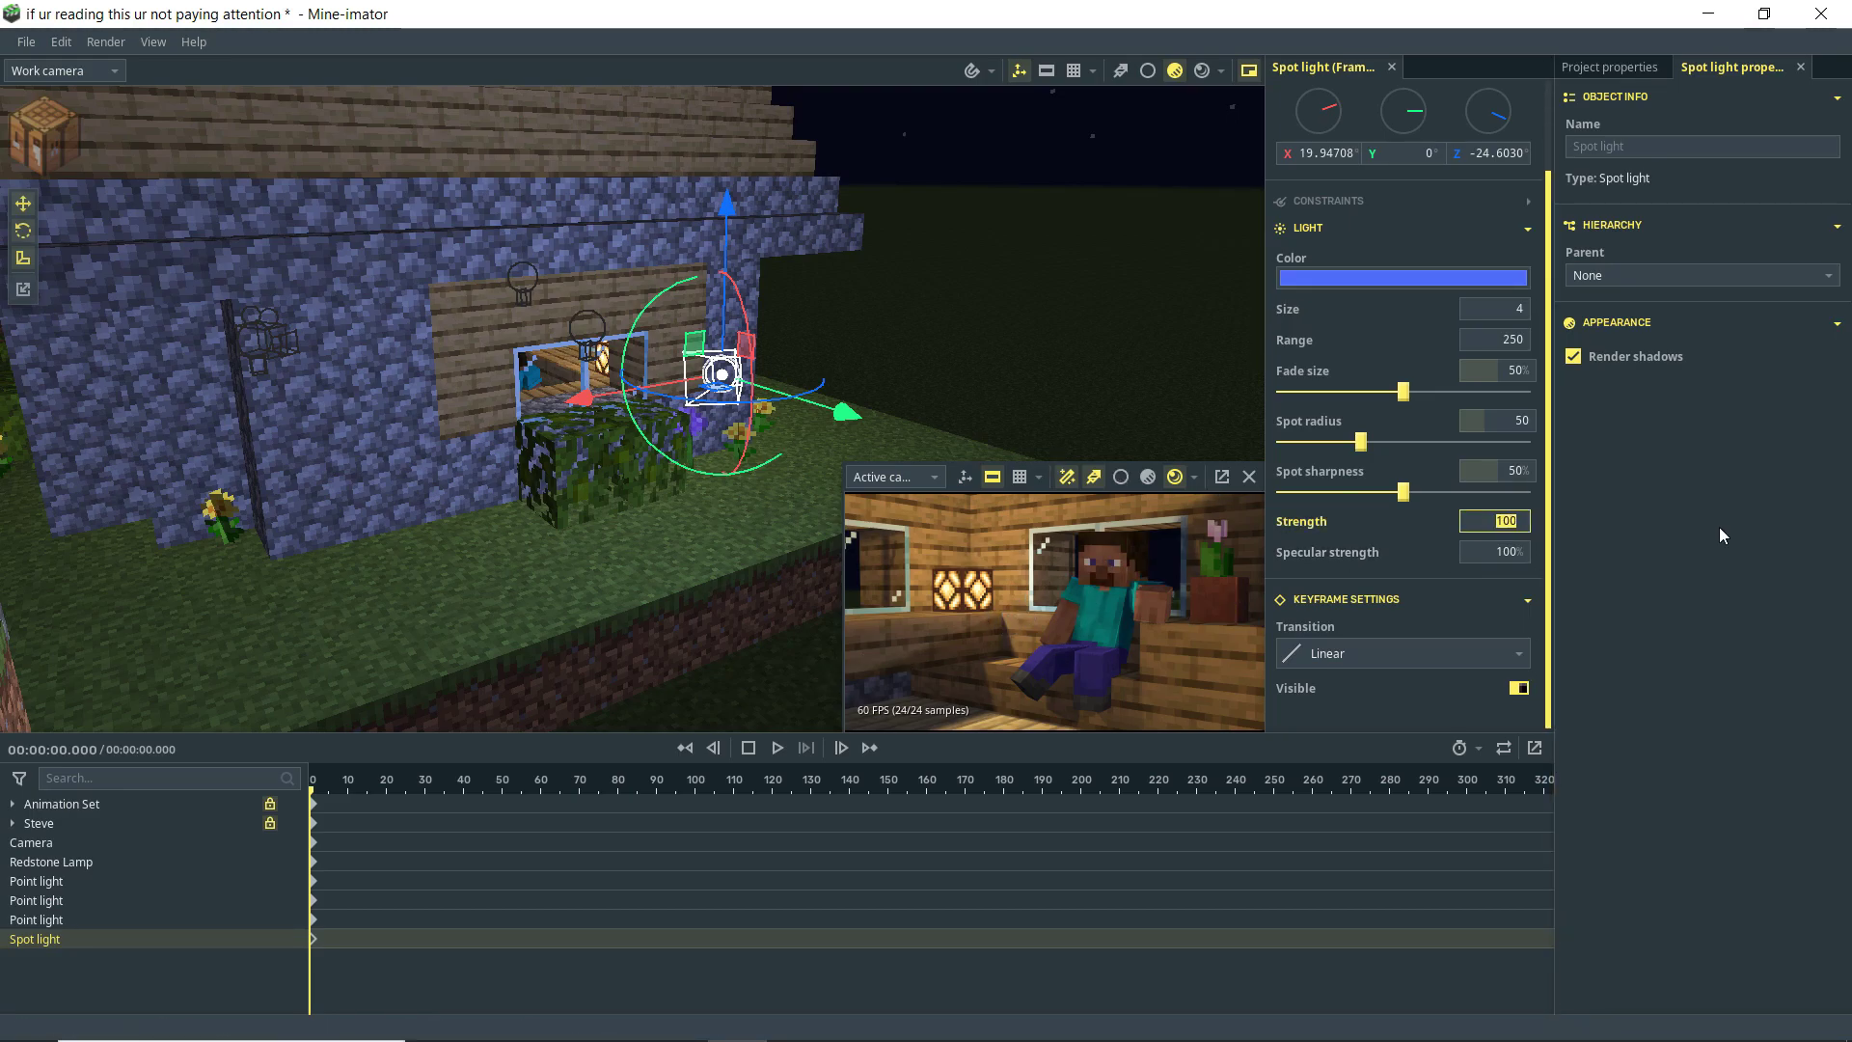
{"action": "type", "text": "200"}
{"action": "key", "text": "Return"}
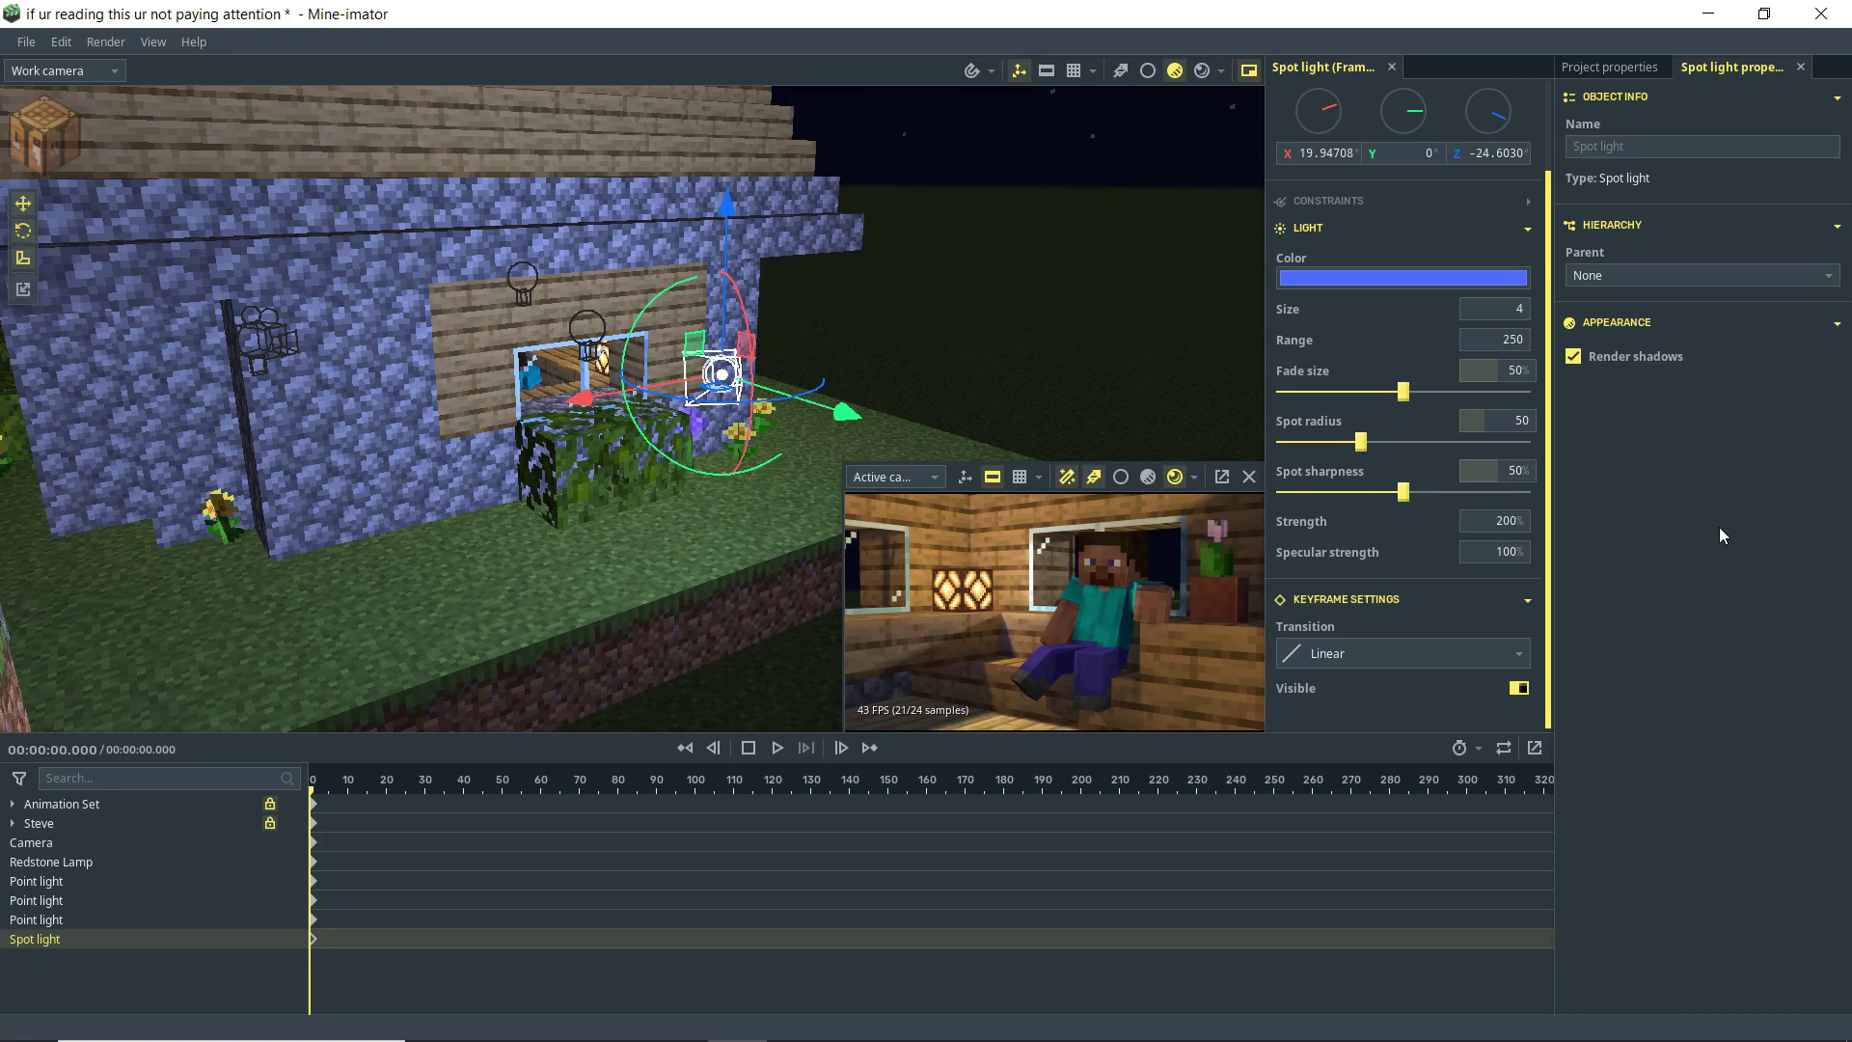
{"action": "left_click", "coordinate": [1511, 522]}
{"action": "type", "text": "50"}
{"action": "key", "text": "Return"}
{"action": "left_click", "coordinate": [1510, 520]}
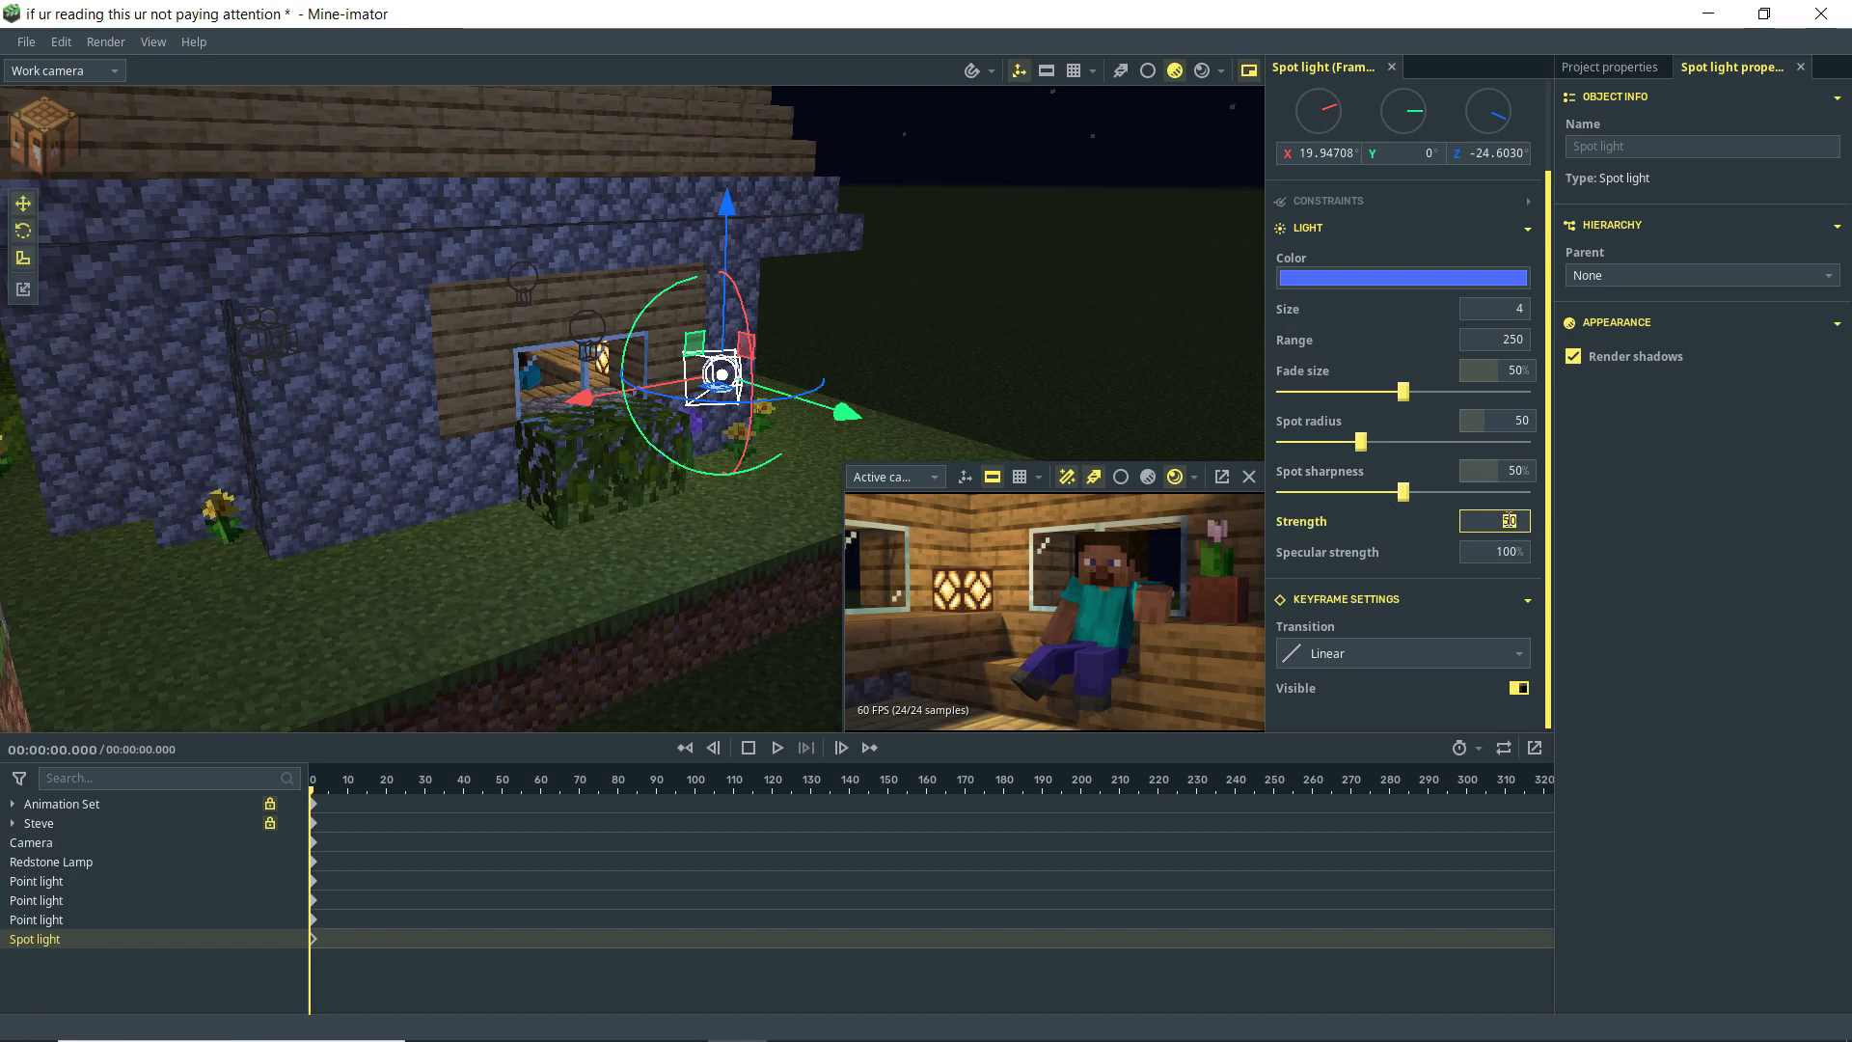
{"action": "type", "text": "100"}
{"action": "key", "text": "Return"}
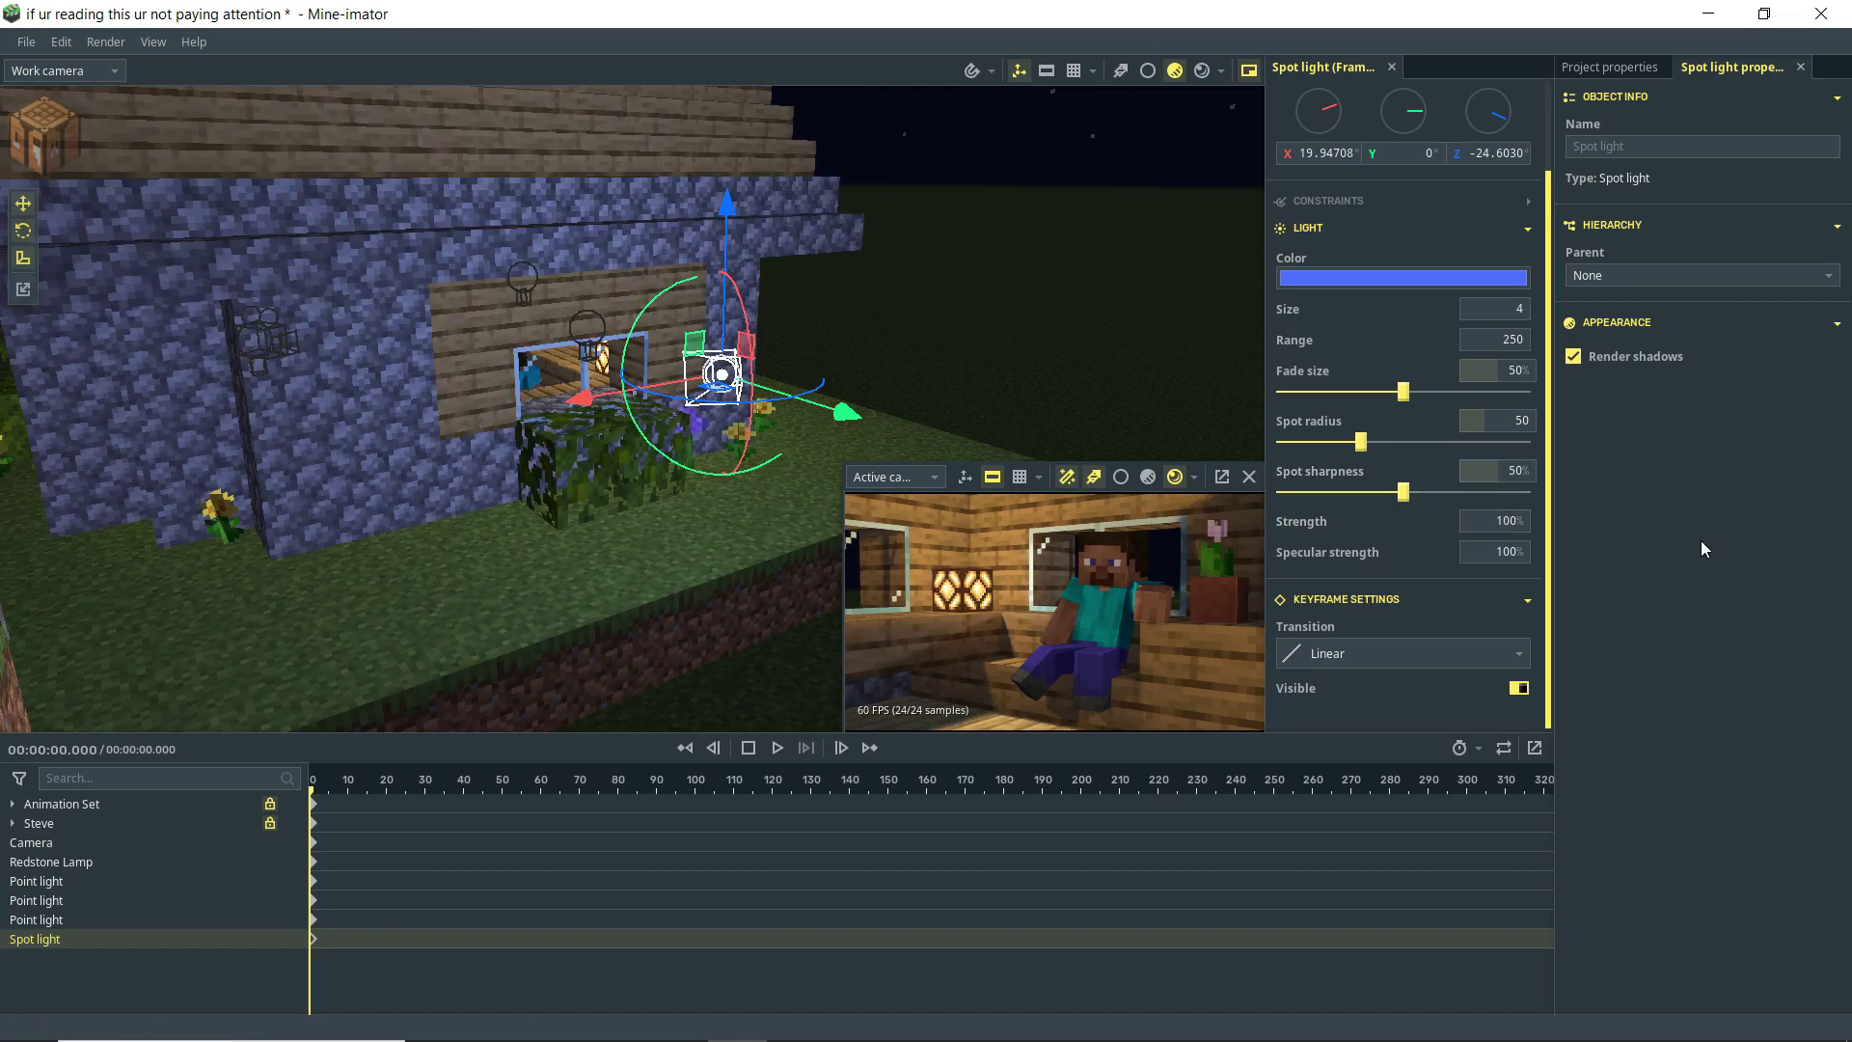
Step: Set the spot light's strength to 75%
{"action": "left_click", "coordinate": [1507, 521]}
{"action": "type", "text": "72"}
{"action": "key", "text": "Return"}
{"action": "type", "text": "5"}
{"action": "key", "text": "Return"}
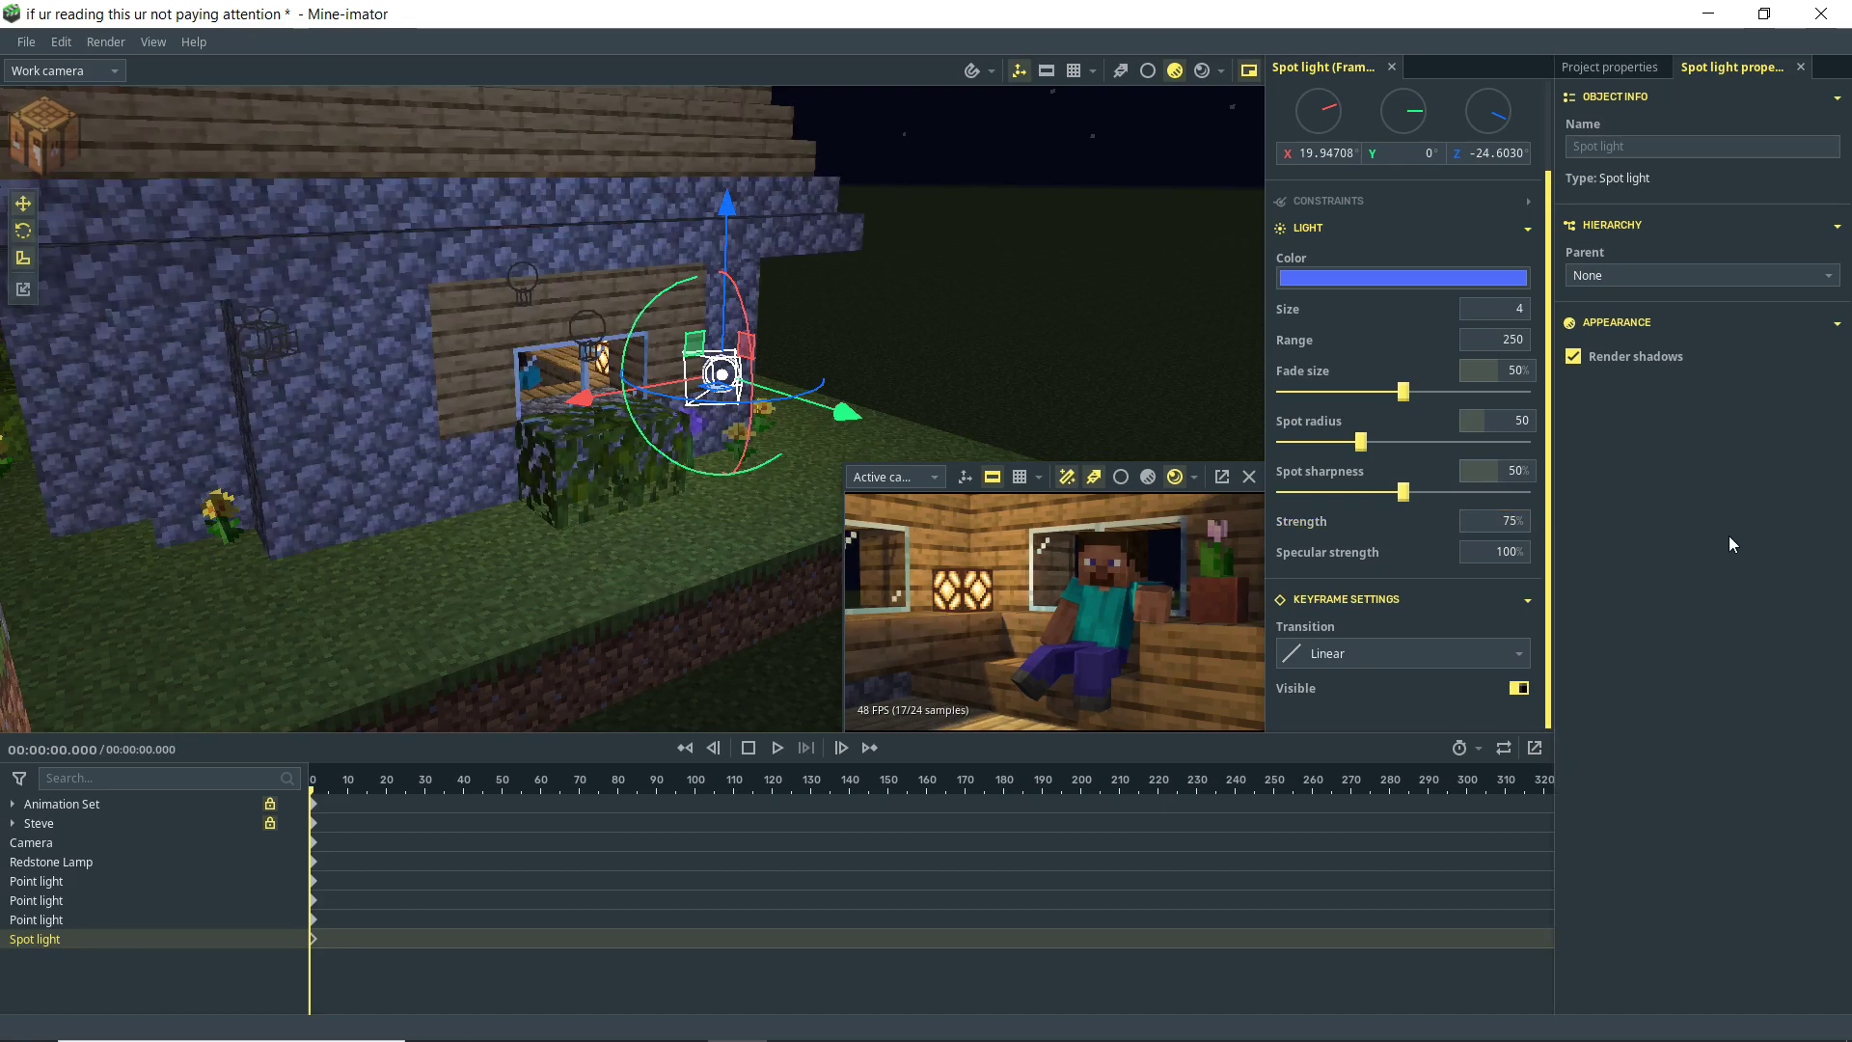
Step: Darken the spot light's color to a blue of about RGB 54, 87, 207 and save the project
{"action": "left_click", "coordinate": [1411, 277]}
{"action": "left_click", "coordinate": [1413, 335]}
{"action": "mouse_move", "coordinate": [1412, 335]}
{"action": "left_mouse_down"}
{"action": "mouse_move", "coordinate": [1412, 461]}
{"action": "mouse_move", "coordinate": [1403, 359]}
{"action": "mouse_move", "coordinate": [1381, 319]}
{"action": "mouse_move", "coordinate": [1348, 314]}
{"action": "mouse_move", "coordinate": [1414, 317]}
{"action": "mouse_move", "coordinate": [1474, 277]}
{"action": "mouse_move", "coordinate": [1404, 342]}
{"action": "left_mouse_up"}
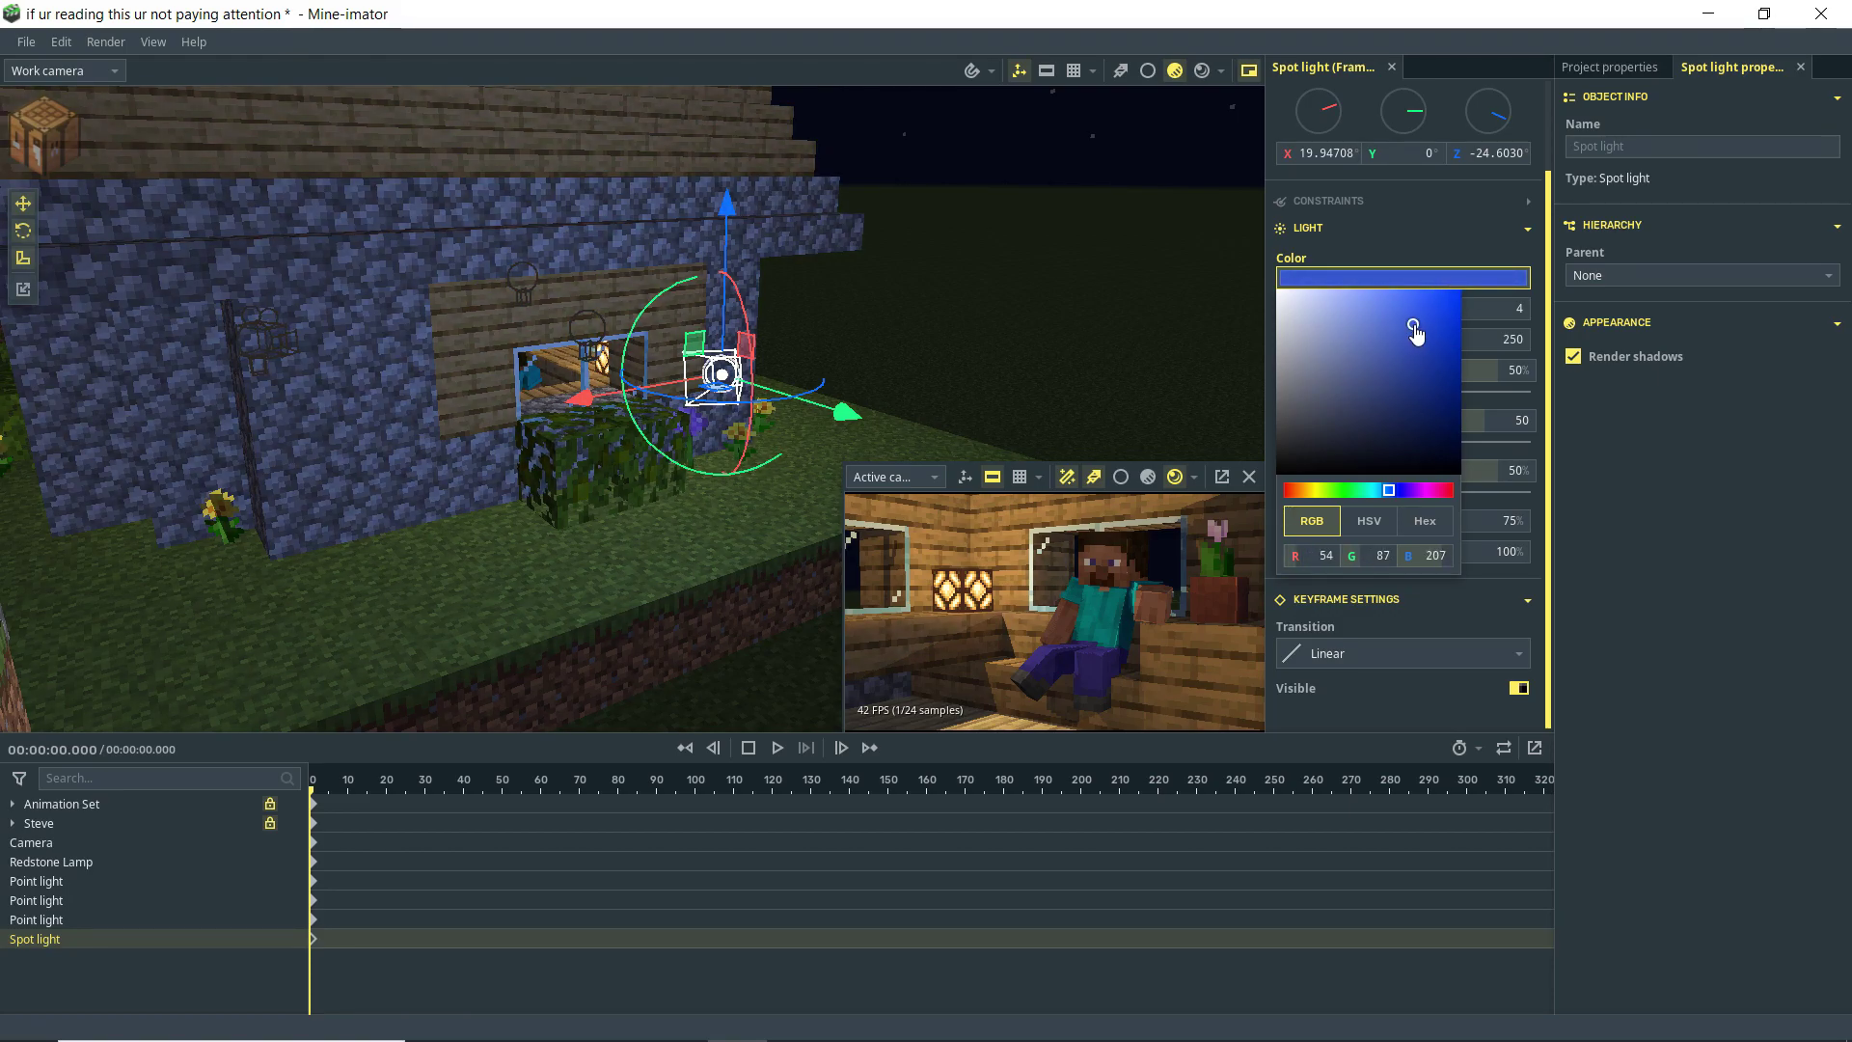
{"action": "left_click", "coordinate": [1693, 490]}
{"action": "key", "text": "ctrl+s"}
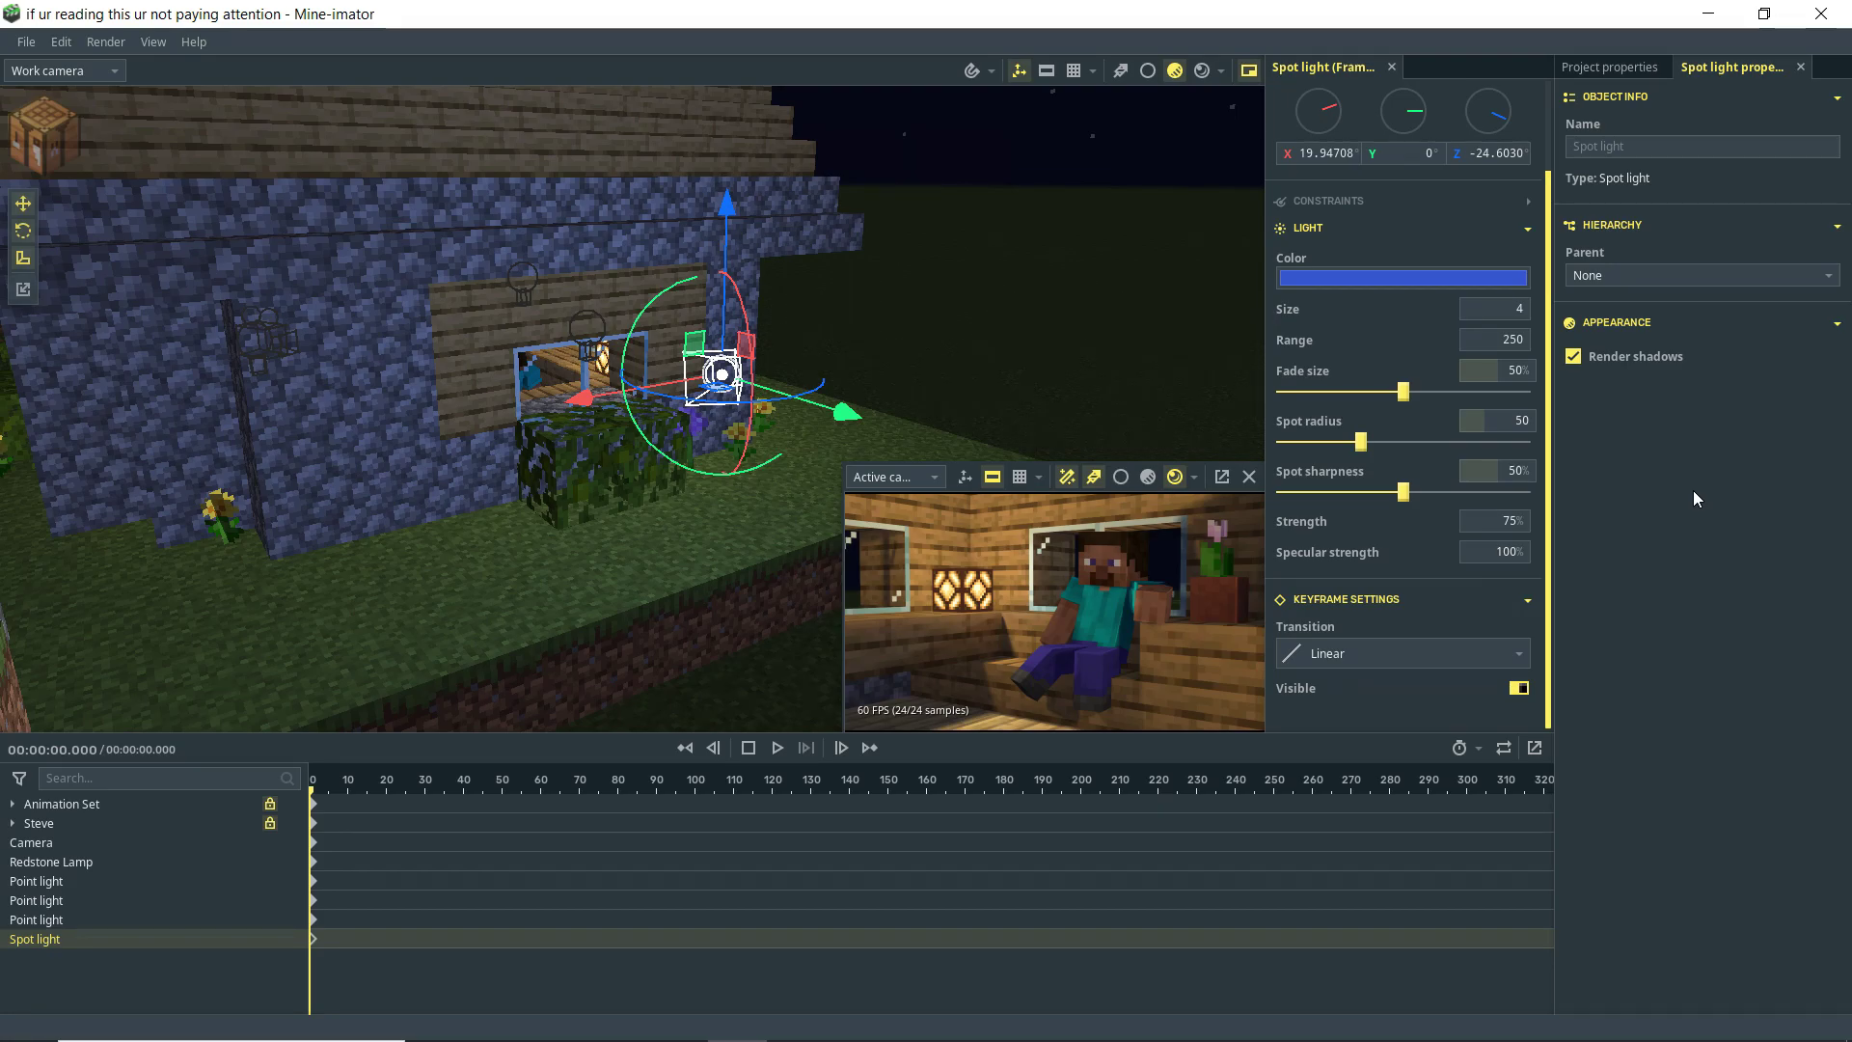
Step: Go back inside the house, select the redstone lamp, save the project and turn on the lamp's glow
{"action": "key", "text": "w"}
{"action": "mouse_move", "coordinate": [484, 405]}
{"action": "right_mouse_down"}
{"action": "mouse_move", "coordinate": [367, 386]}
{"action": "mouse_move", "coordinate": [569, 453]}
{"action": "mouse_move", "coordinate": [476, 405]}
{"action": "right_mouse_up"}
{"action": "key", "text": "a"}
{"action": "key", "text": "s"}
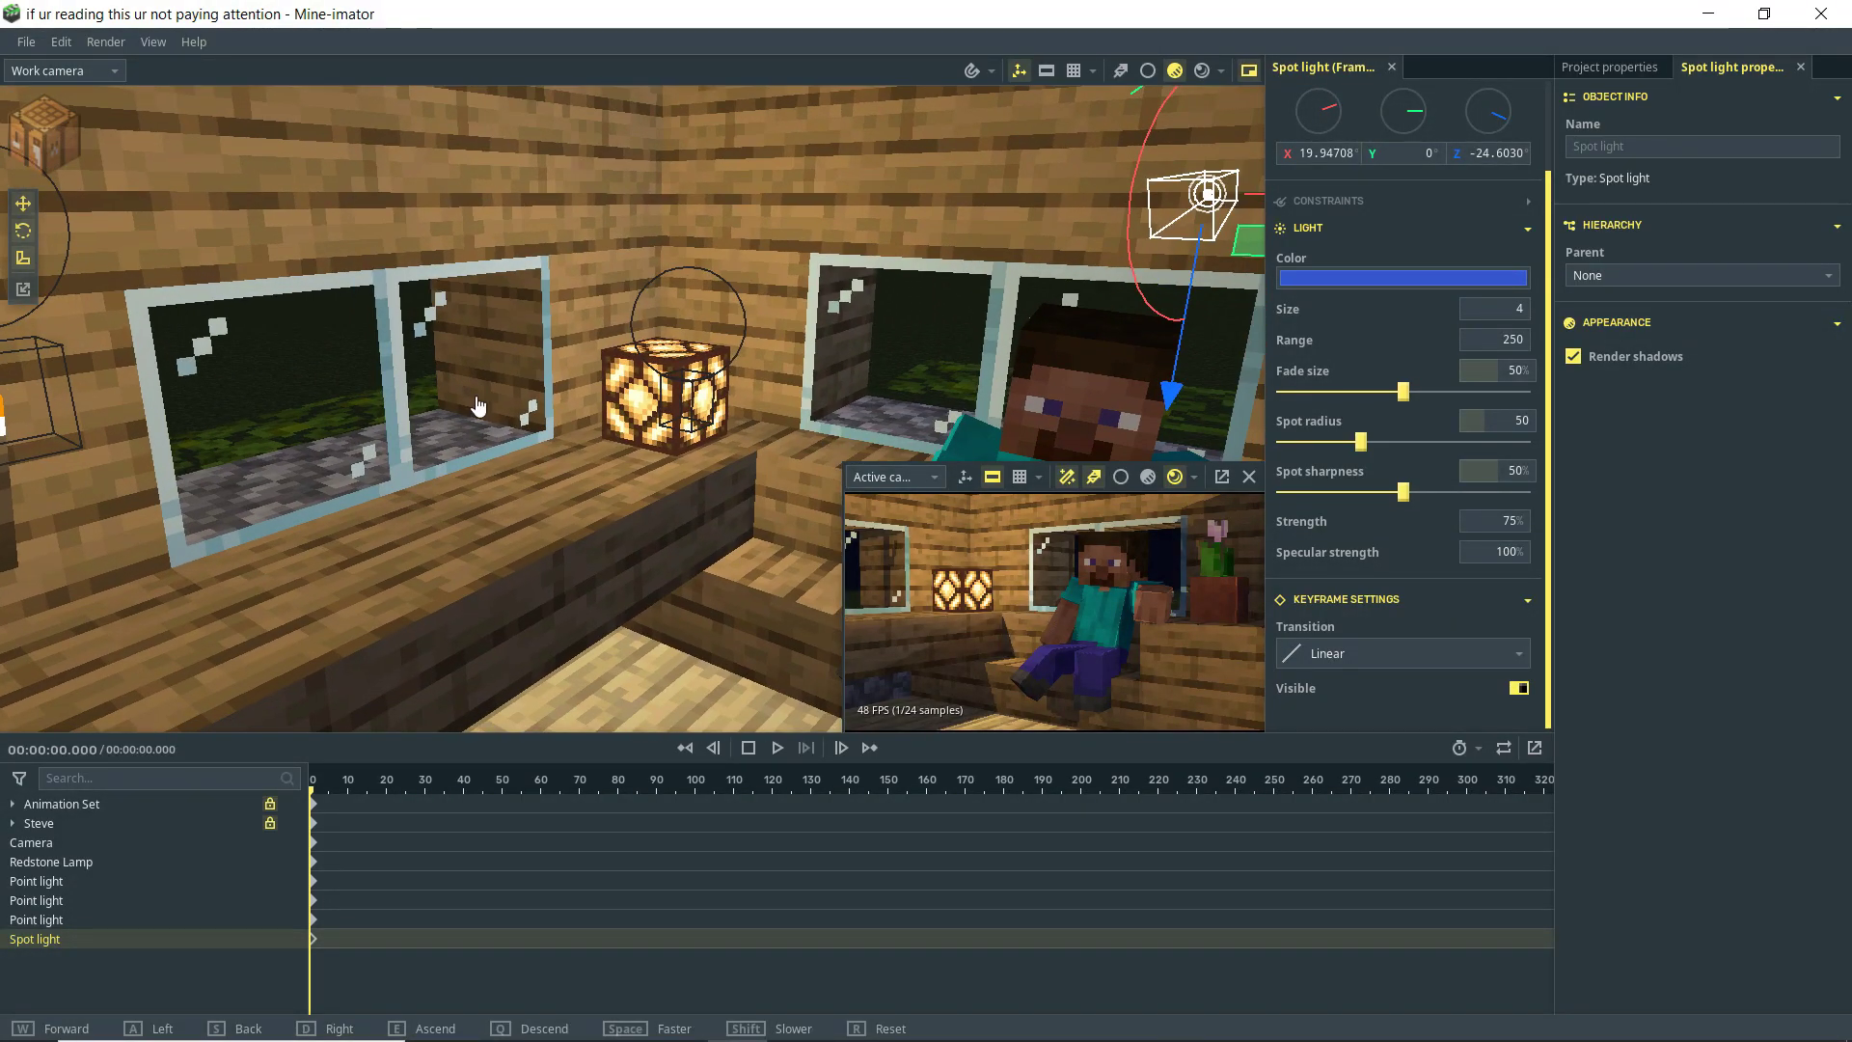
{"action": "left_click", "coordinate": [620, 422]}
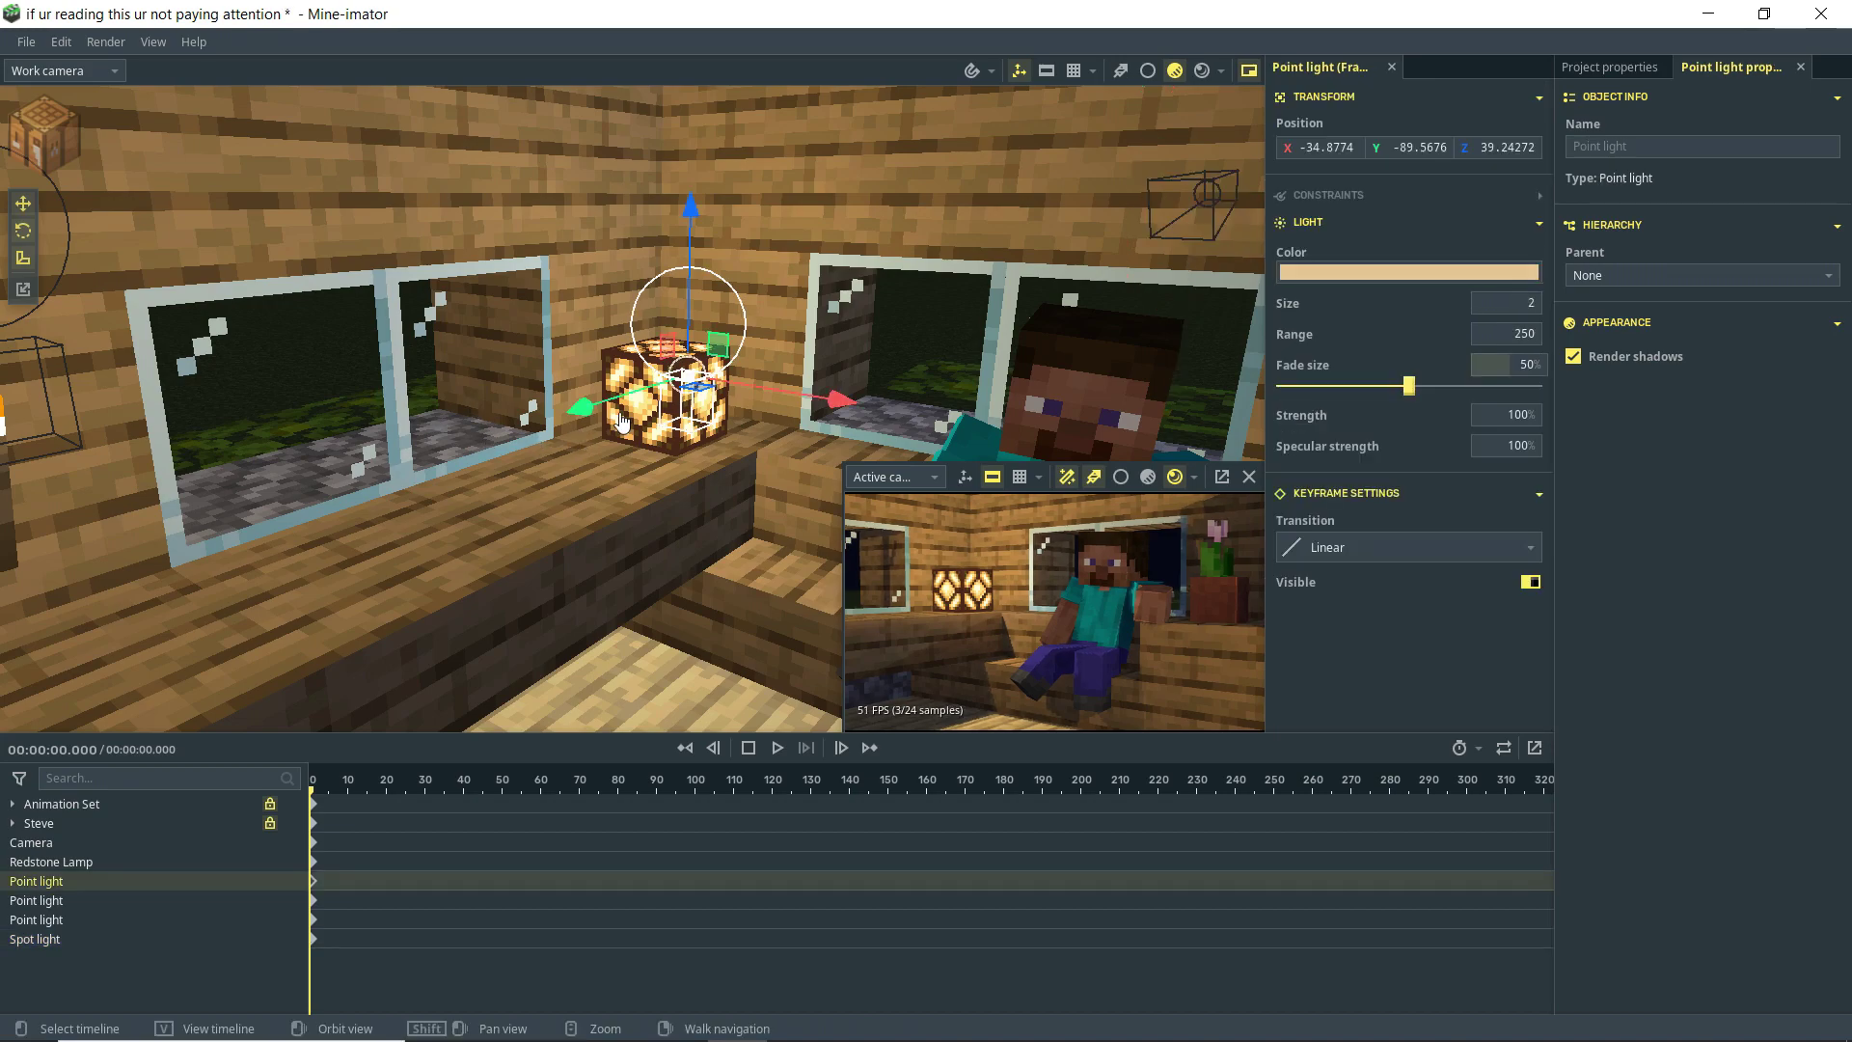
{"action": "left_click", "coordinate": [675, 444]}
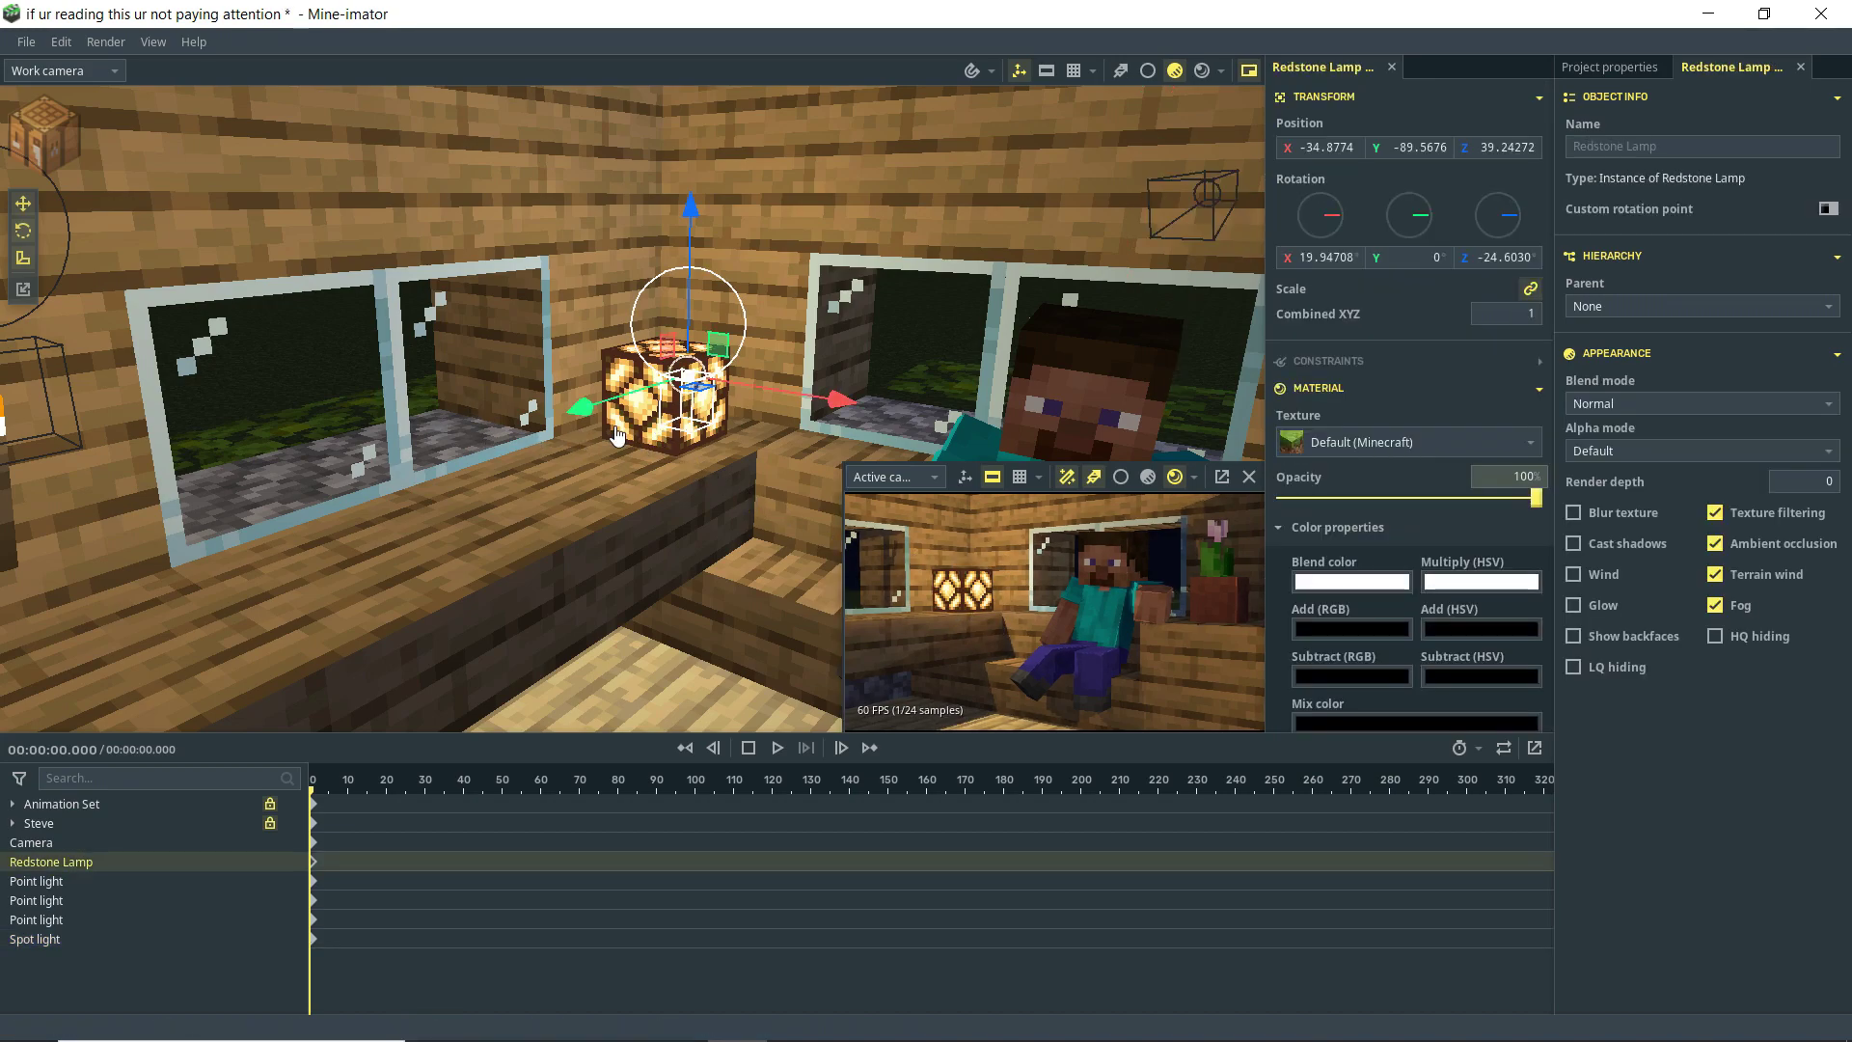
{"action": "key", "text": "ctrl+s"}
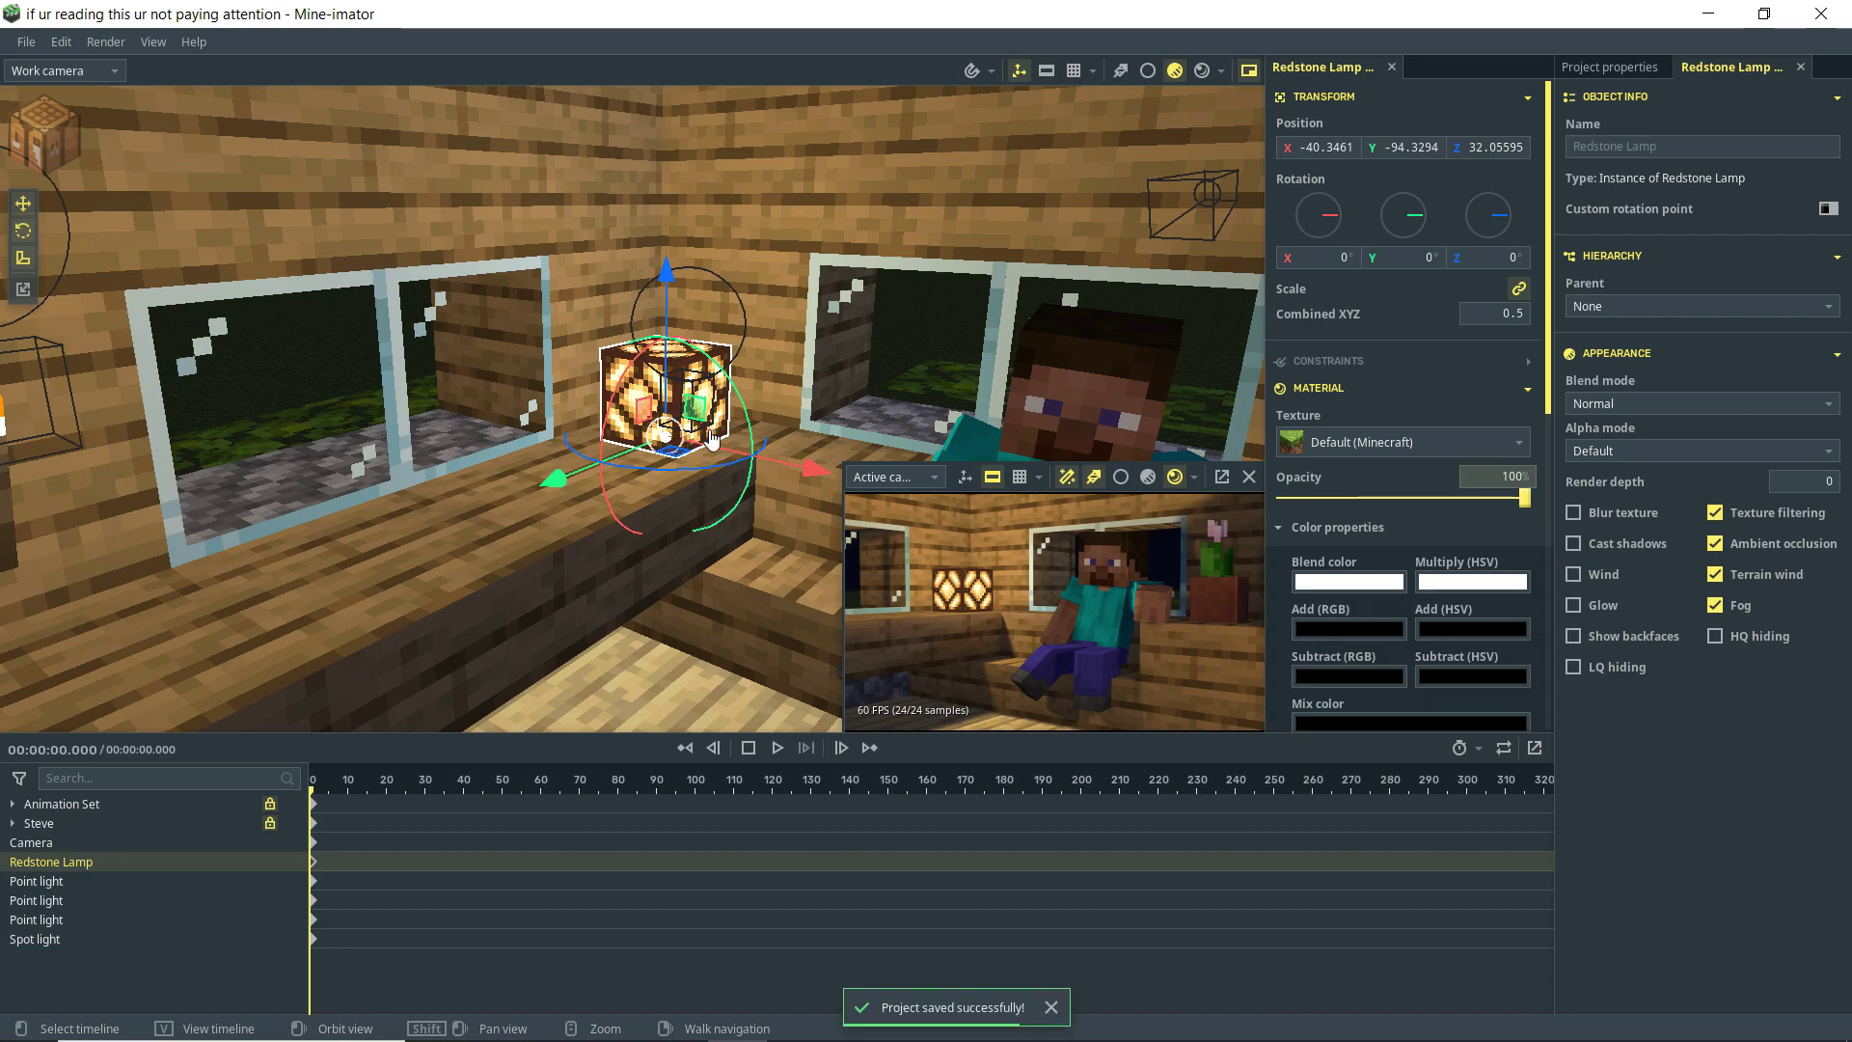
{"action": "left_click", "coordinate": [1630, 359]}
{"action": "left_click", "coordinate": [1633, 359]}
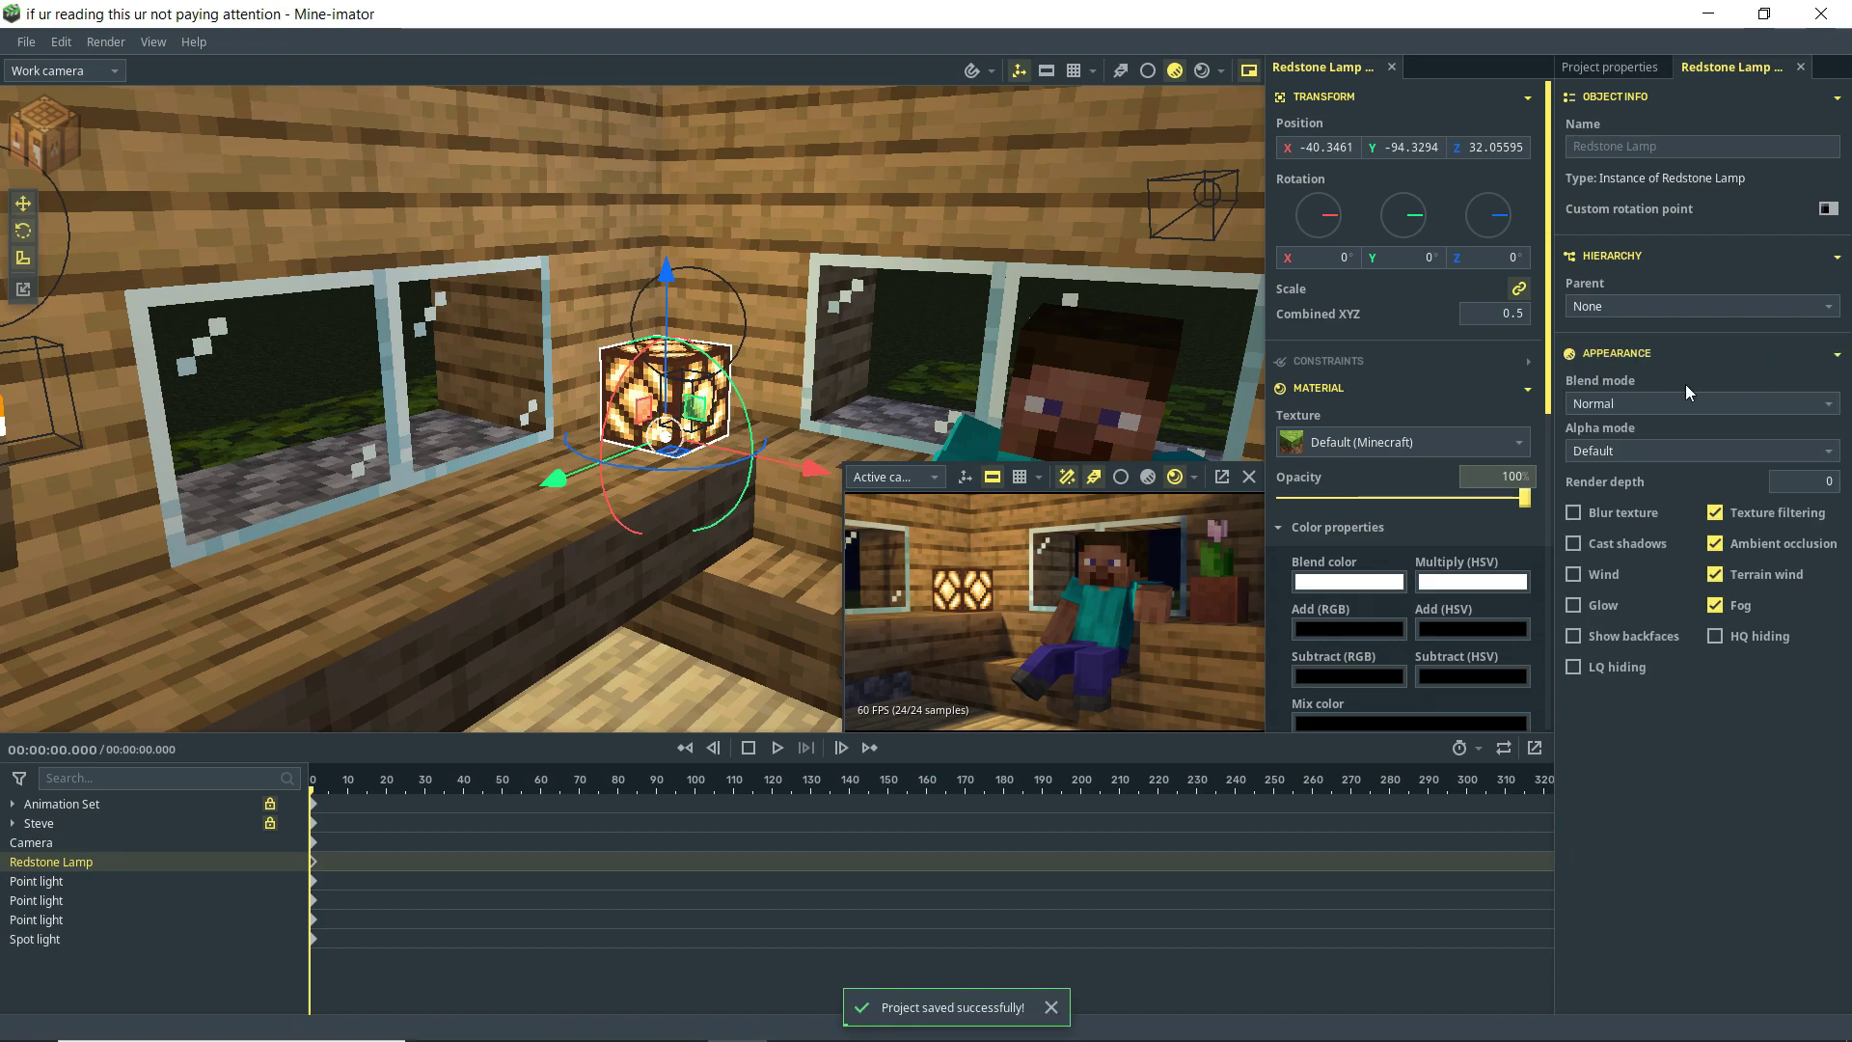
{"action": "left_click", "coordinate": [1573, 605]}
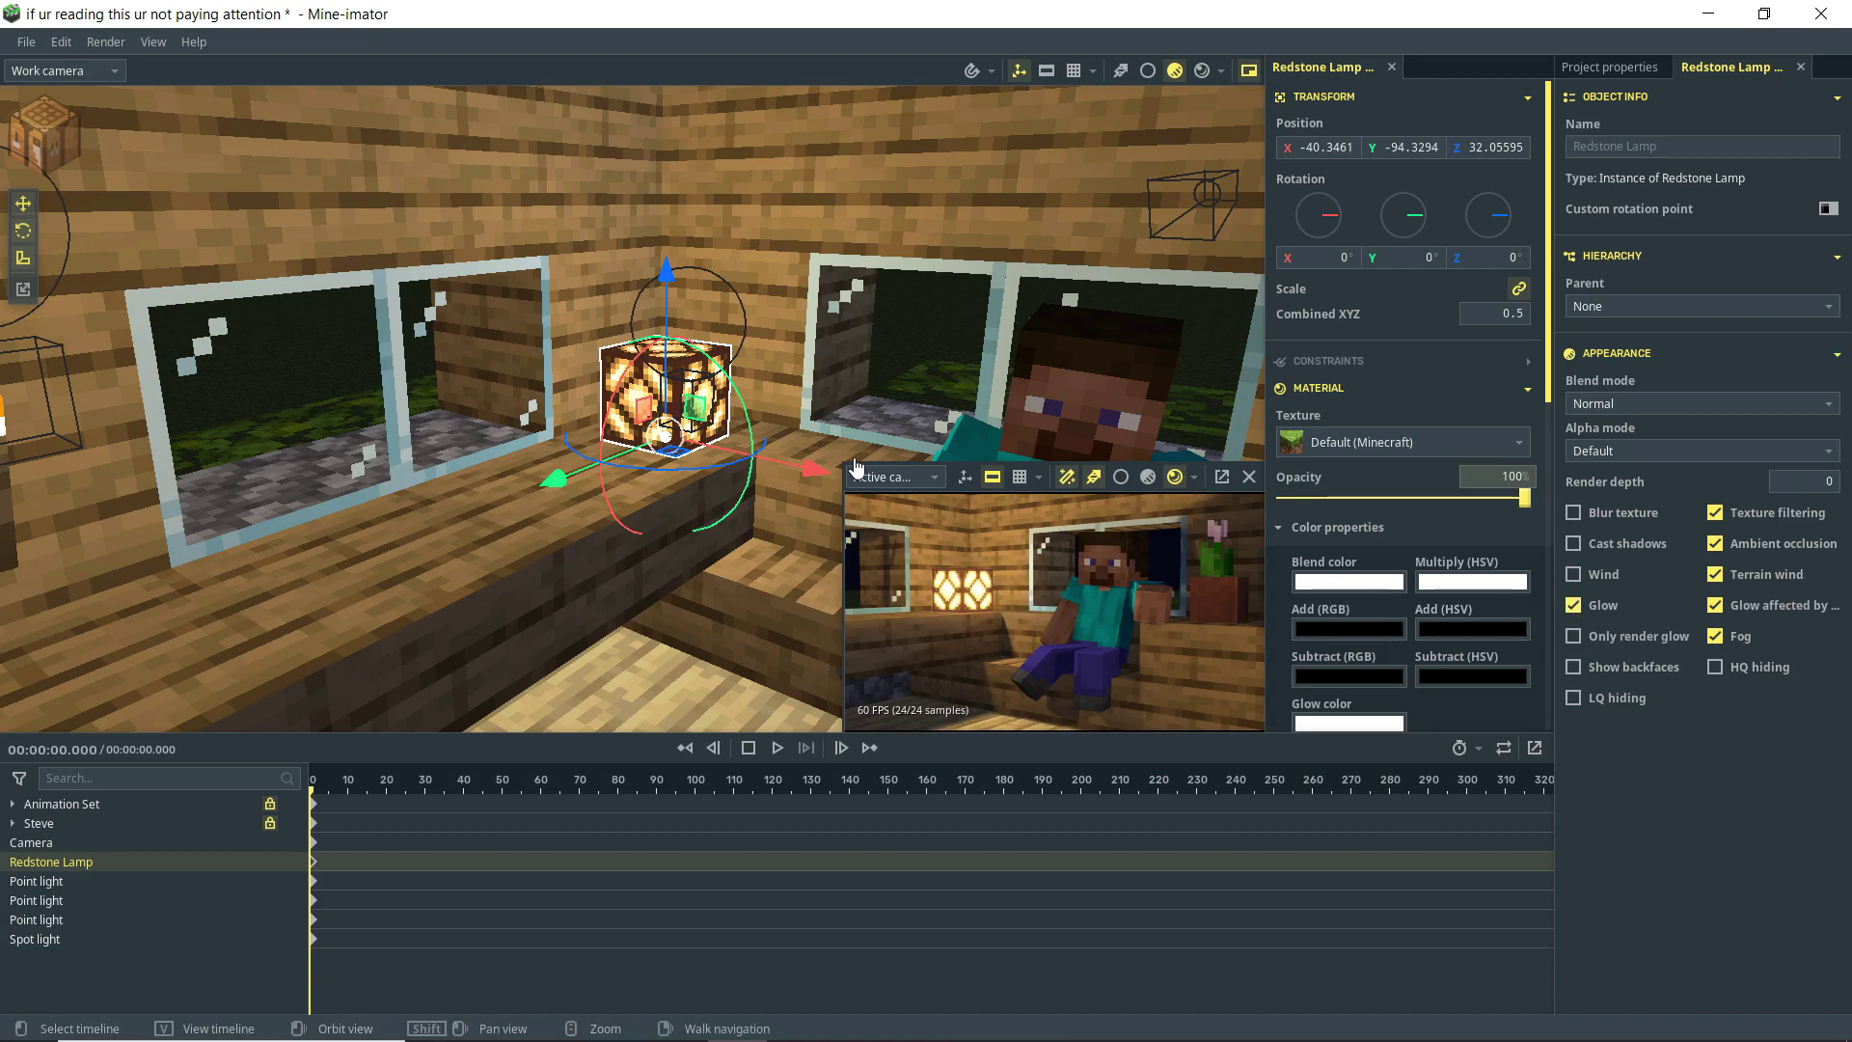
Step: Enlarge the active camera preview over the work view and save the project
{"action": "left_click_drag", "start_coordinate": [847, 476], "coordinate": [479, 224]}
{"action": "key", "text": "ctrl+s"}
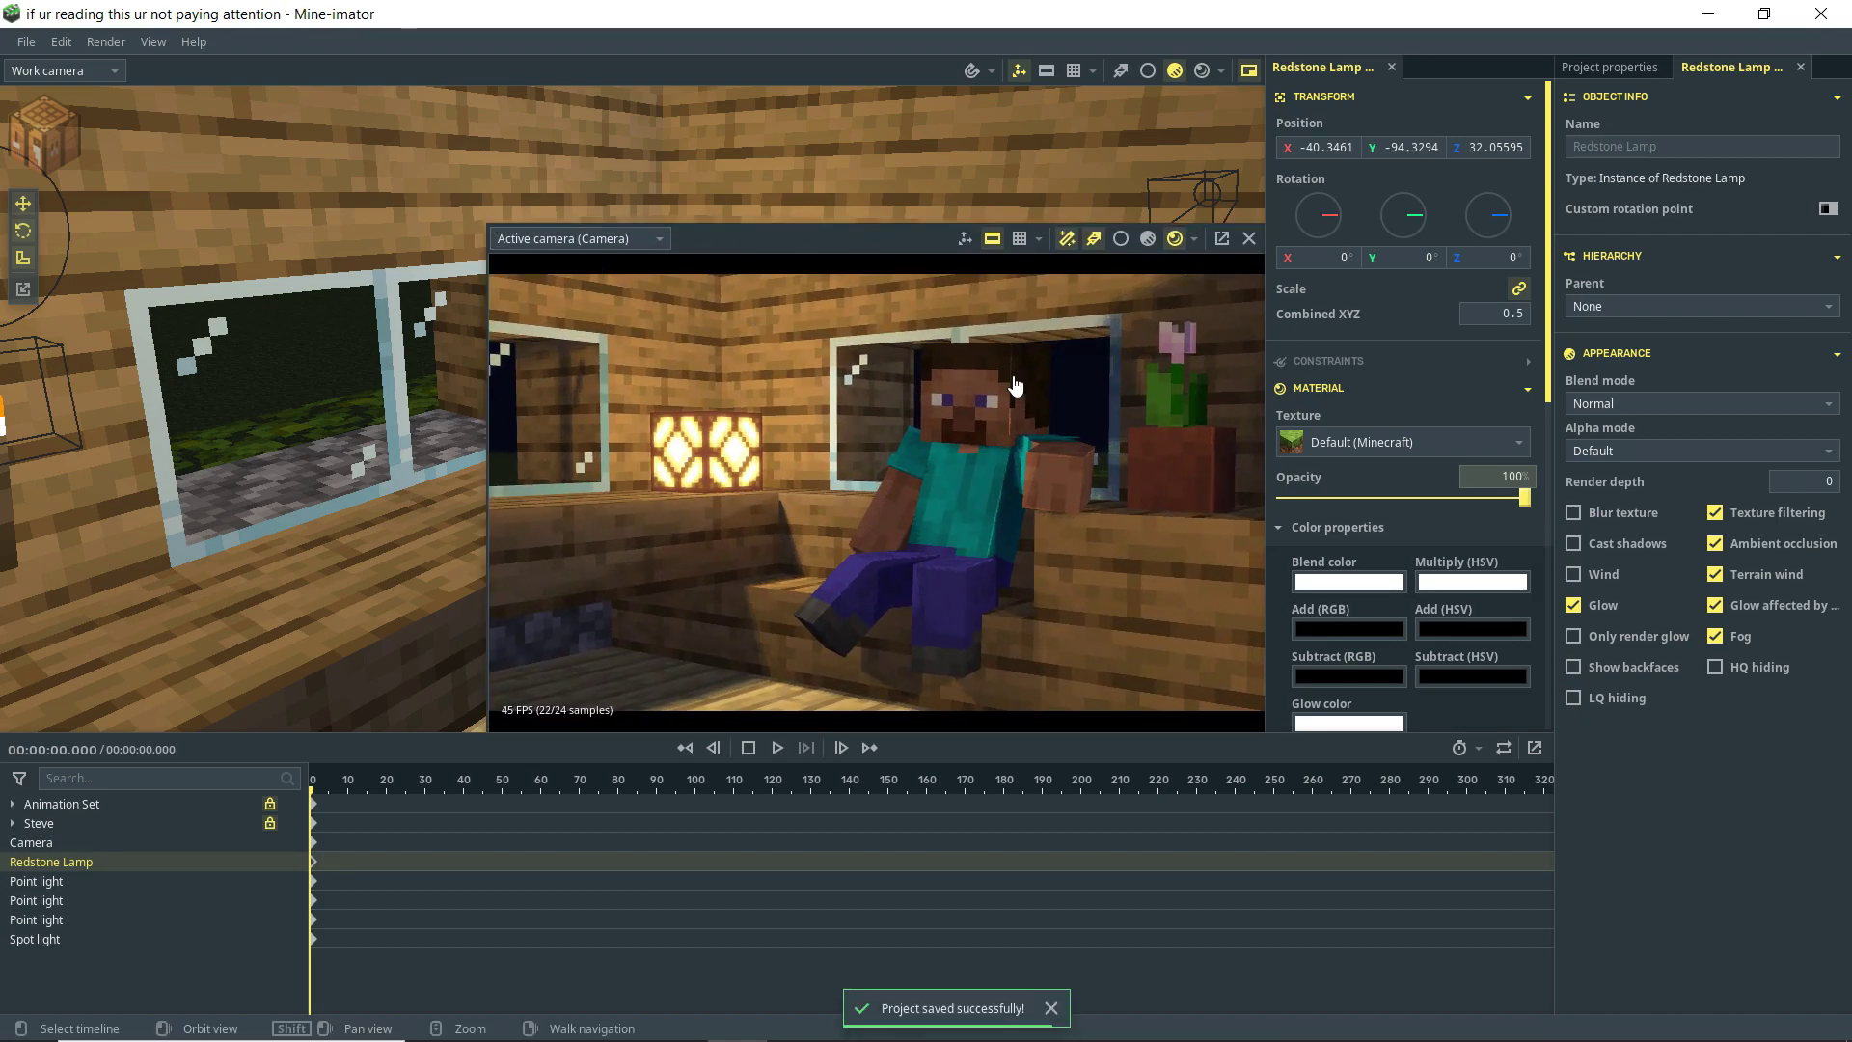
Step: Switch the project's render settings to the Custom preset and enable ambient occlusion
{"action": "left_click", "coordinate": [1614, 75]}
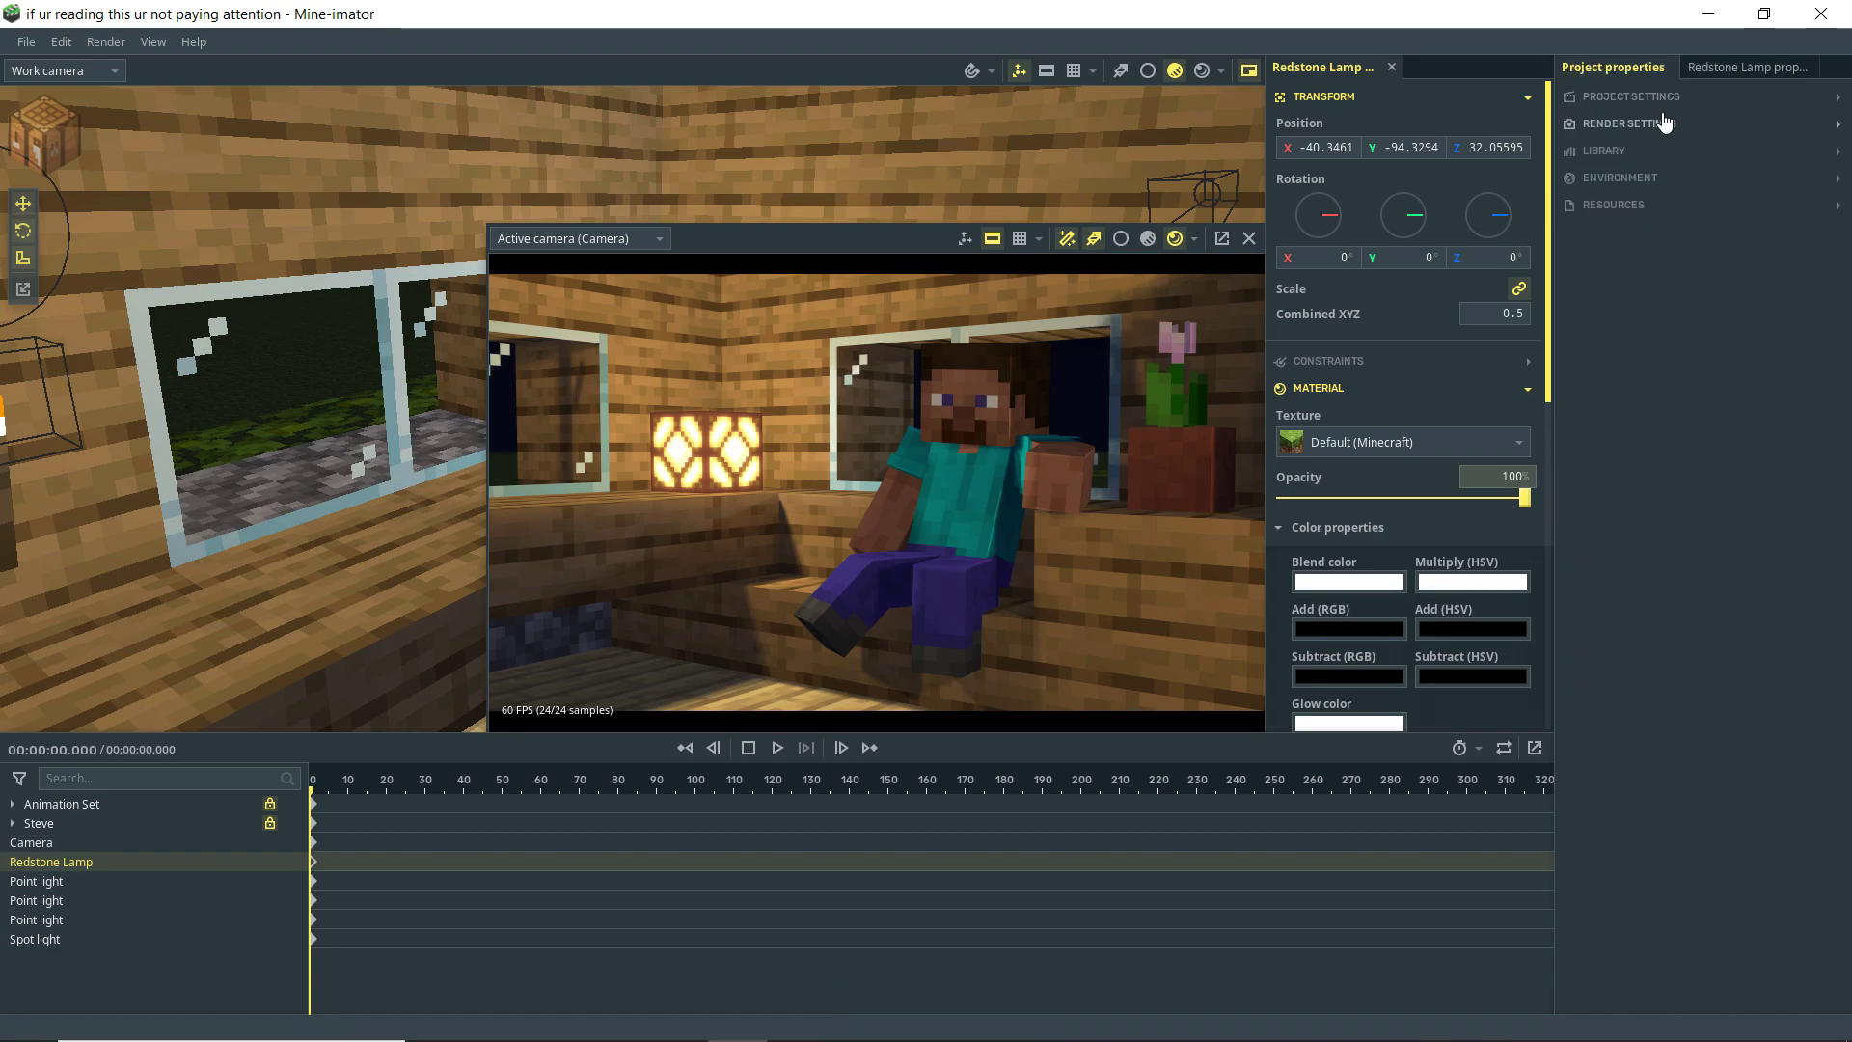
{"action": "left_click", "coordinate": [1634, 125]}
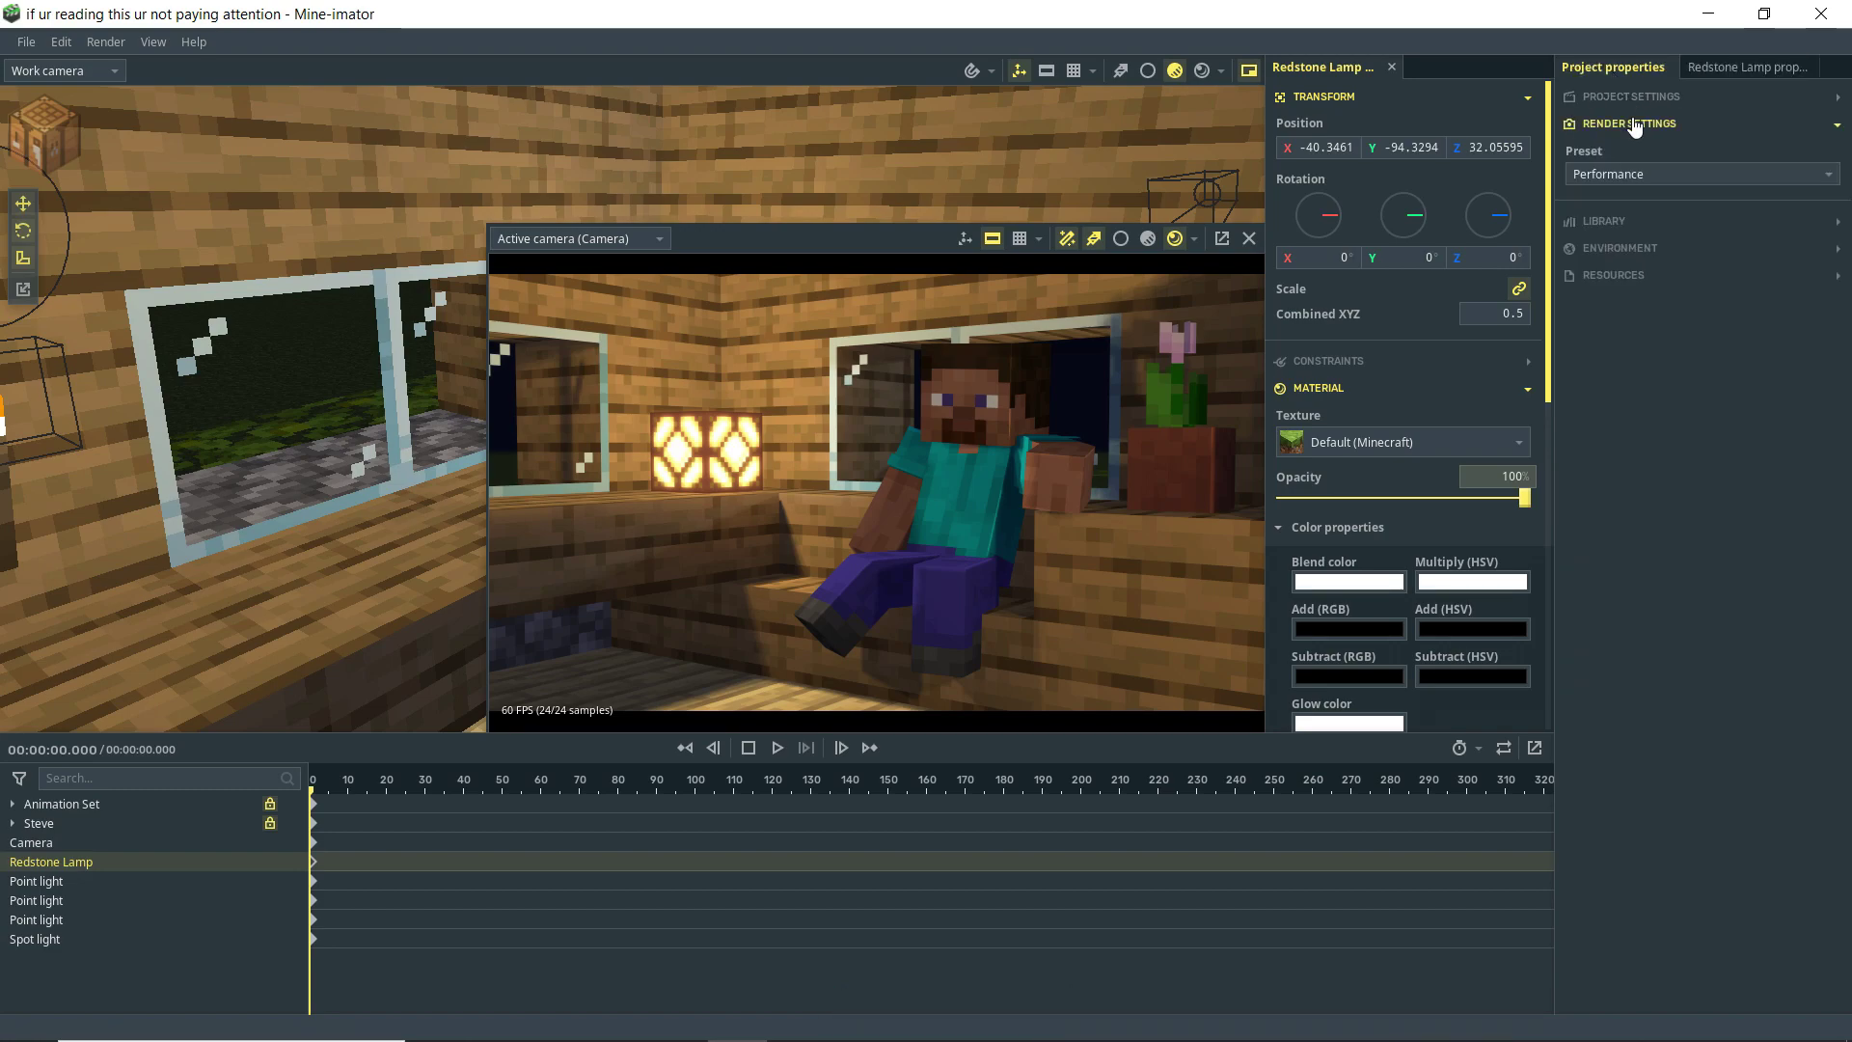
{"action": "left_click", "coordinate": [1670, 175]}
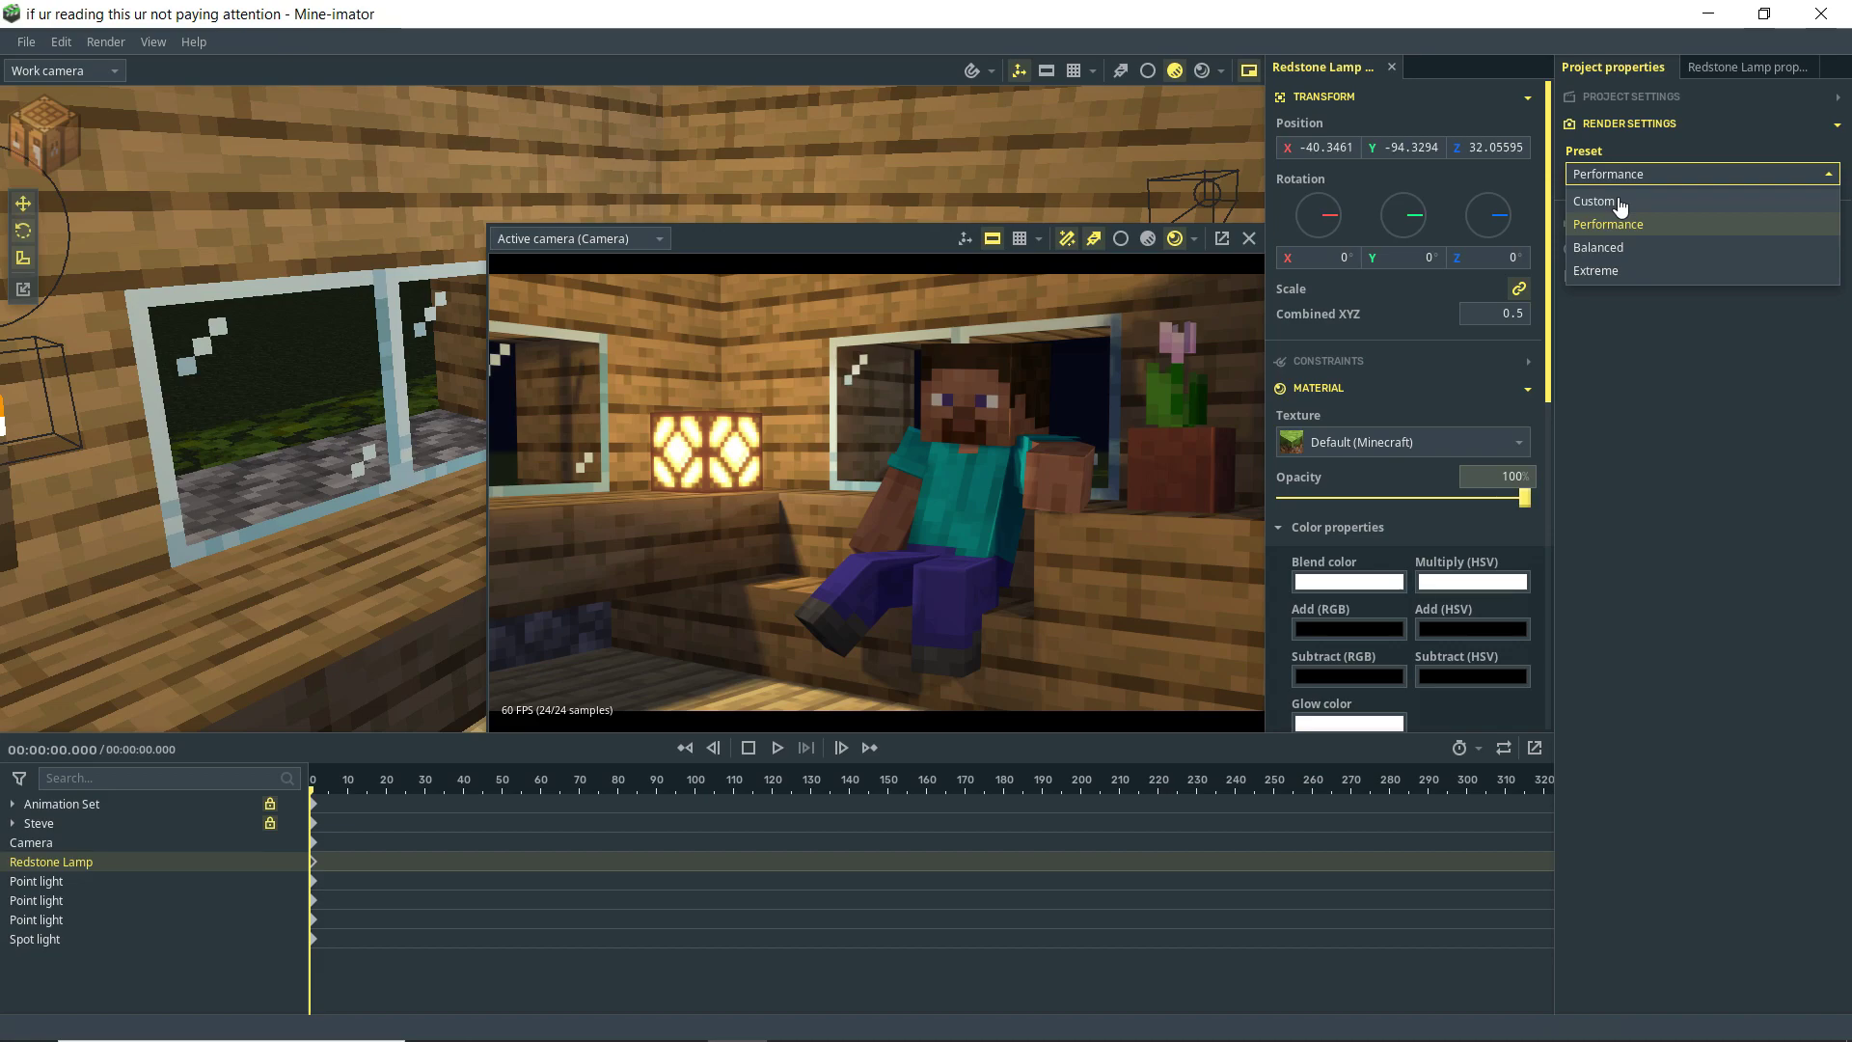
{"action": "left_click", "coordinate": [1619, 202]}
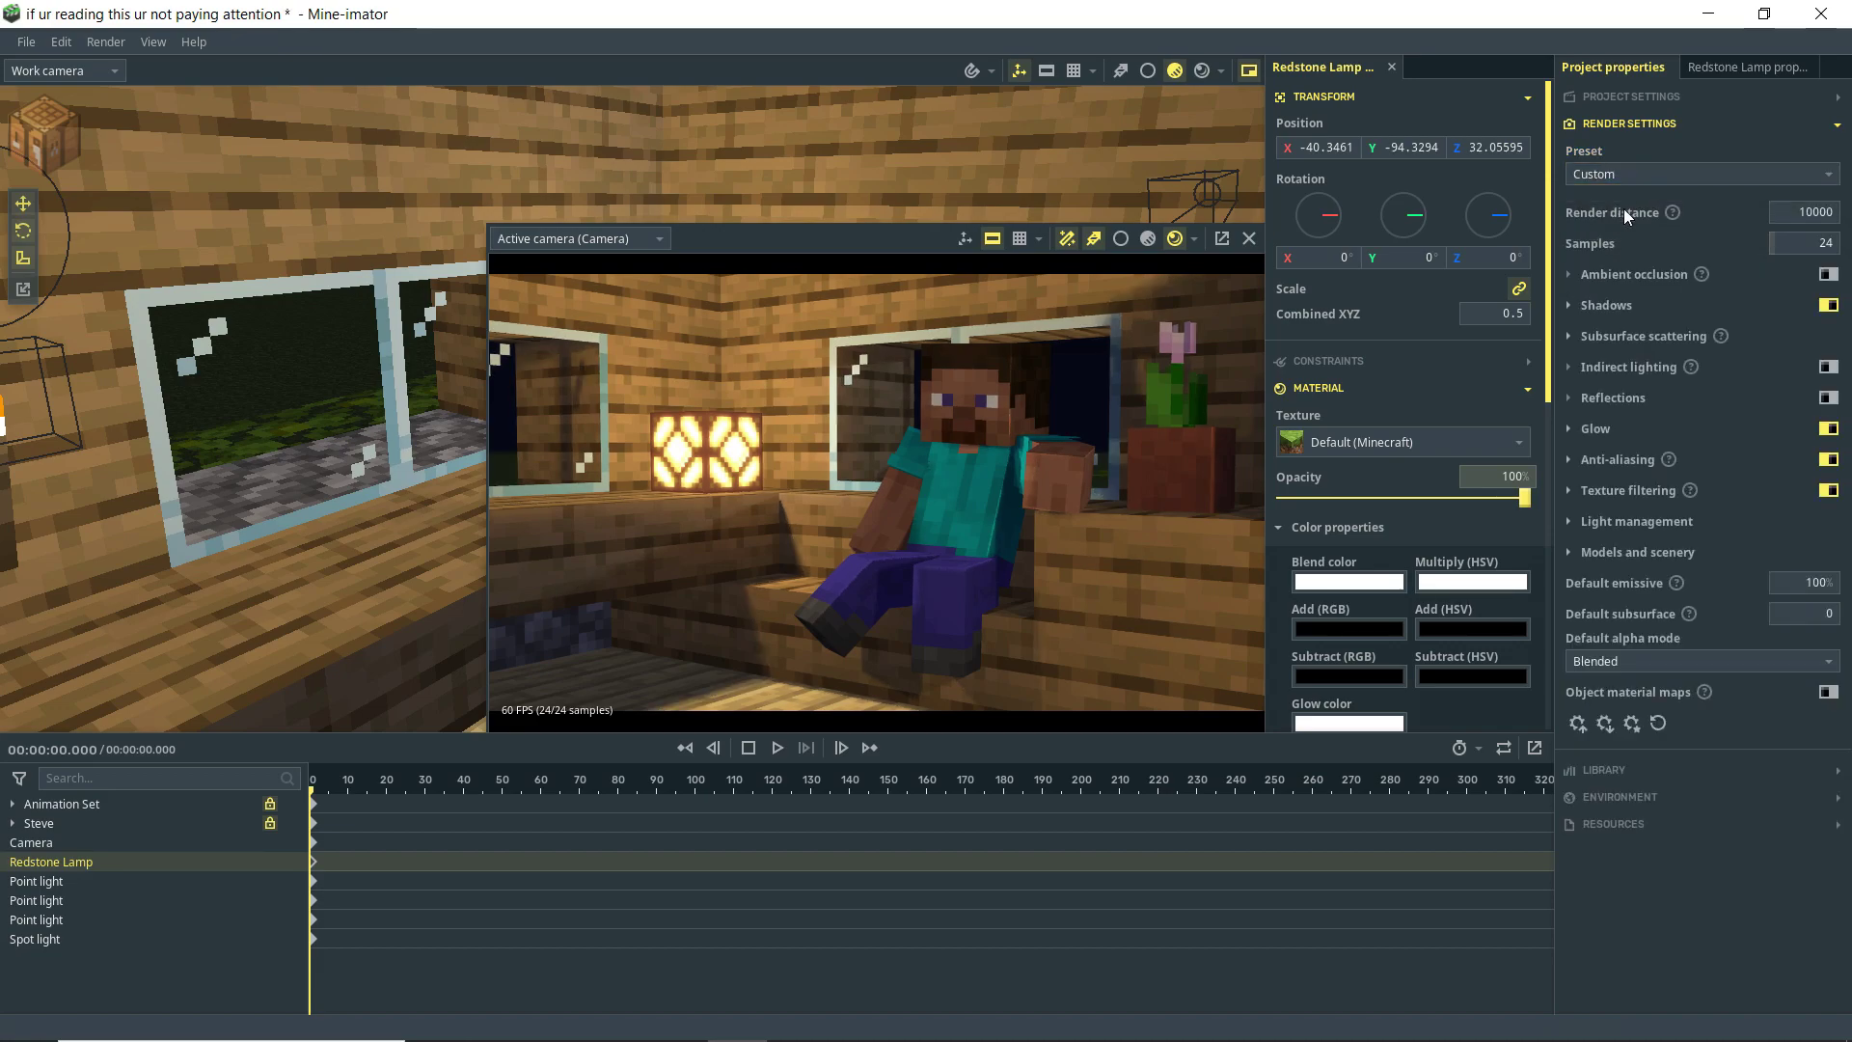
{"action": "left_click", "coordinate": [1828, 275]}
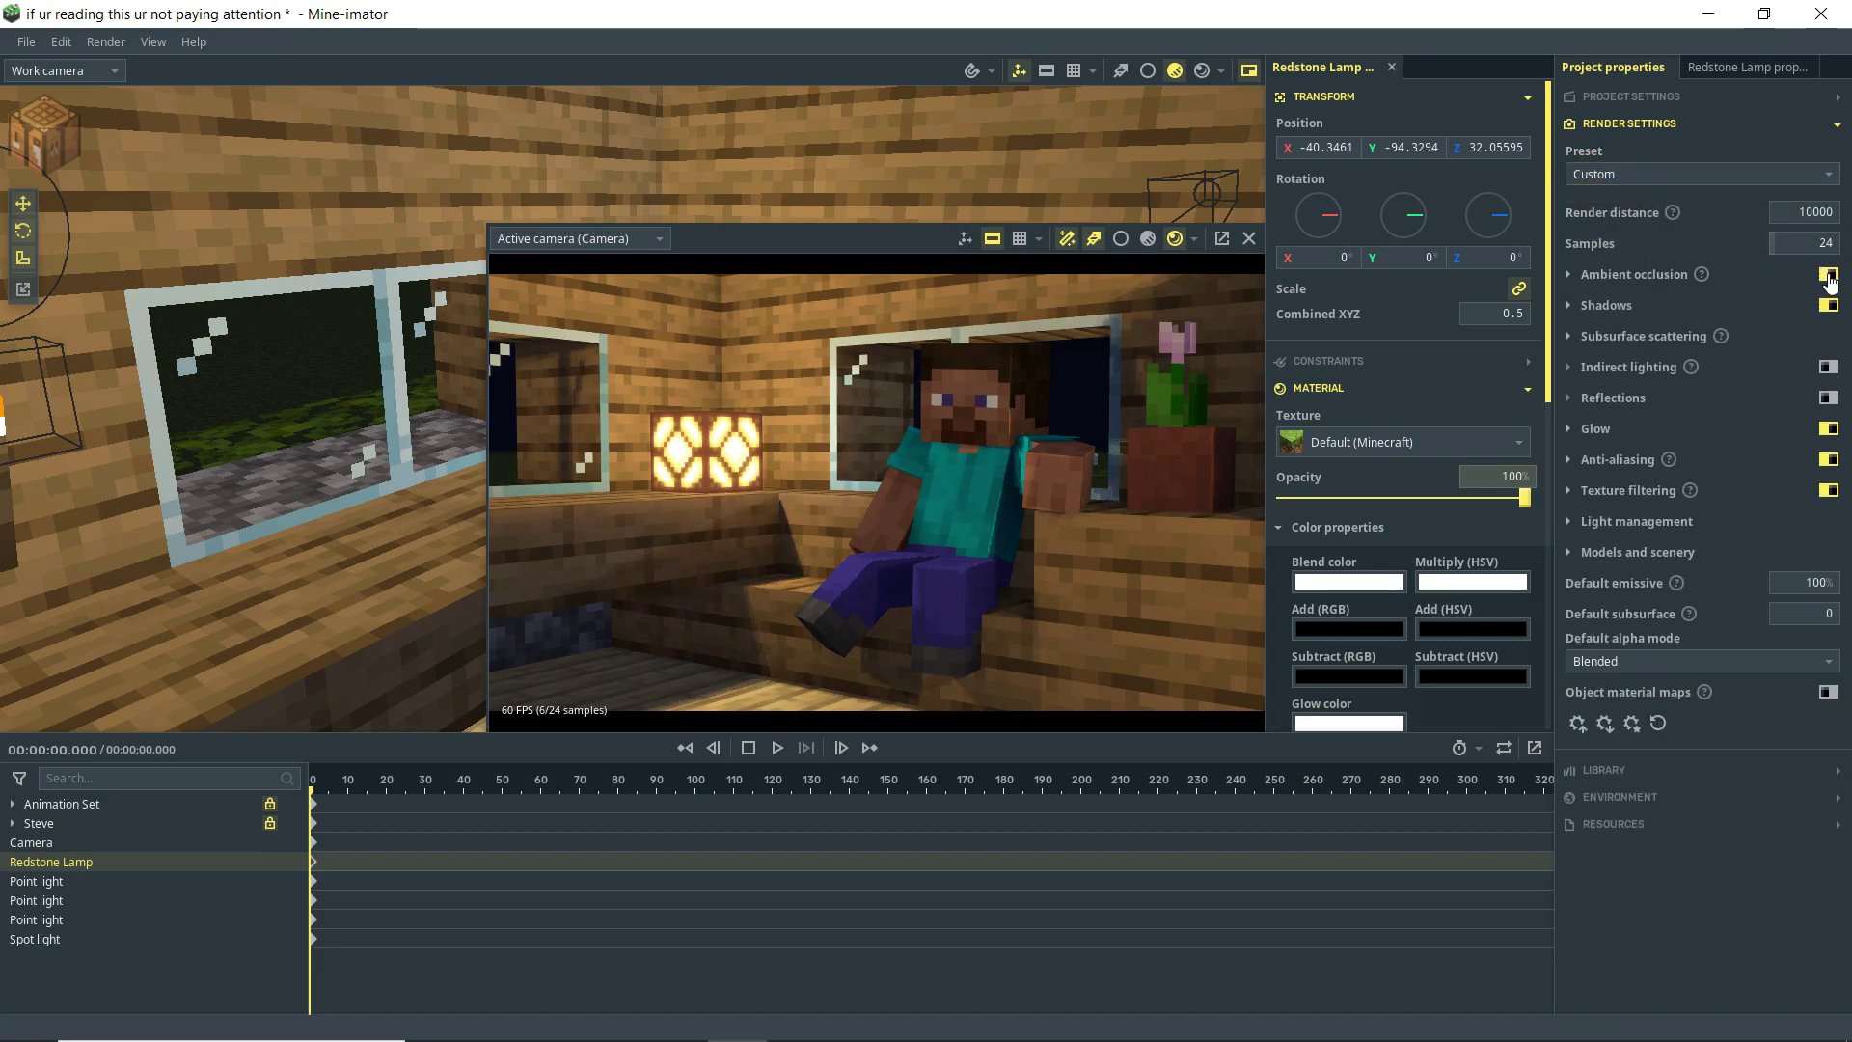
Step: Enable indirect lighting with a precision of 100% and a strength of 400%, and save the project
{"action": "left_click", "coordinate": [1826, 368]}
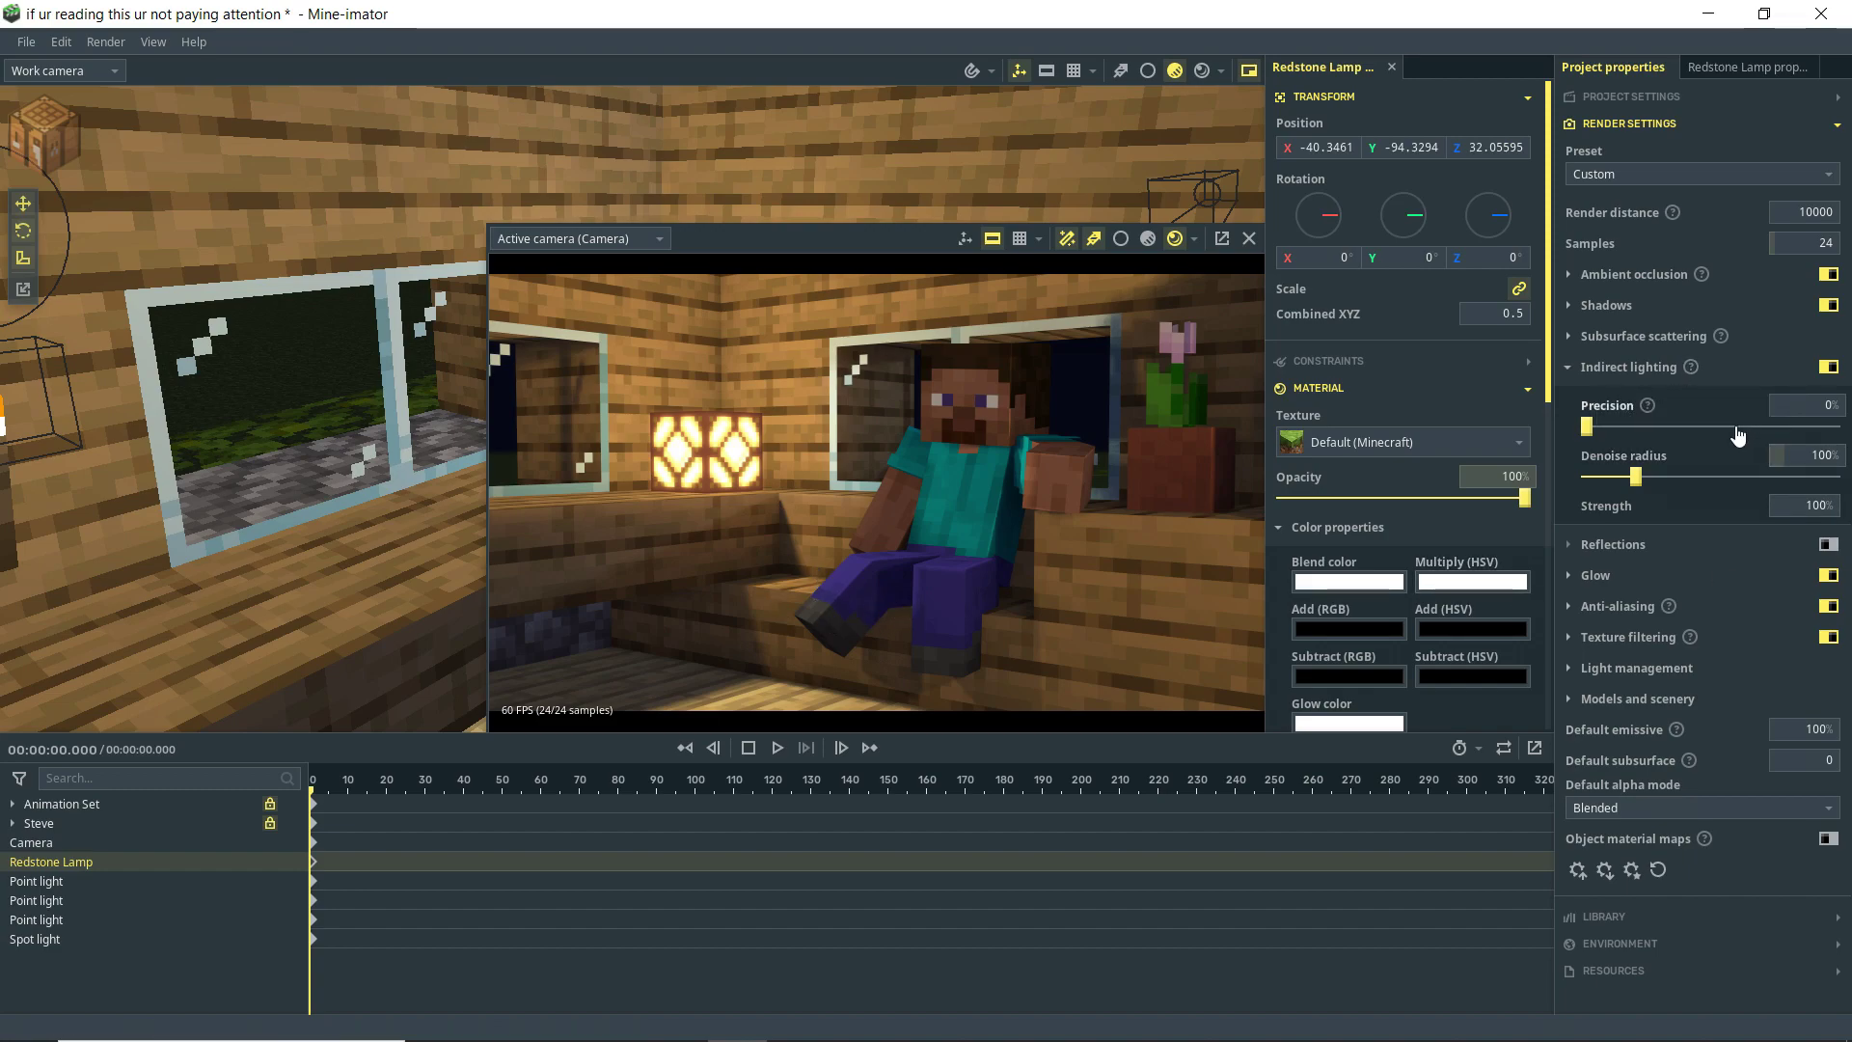
{"action": "left_click_drag", "start_coordinate": [1727, 427], "coordinate": [1838, 427]}
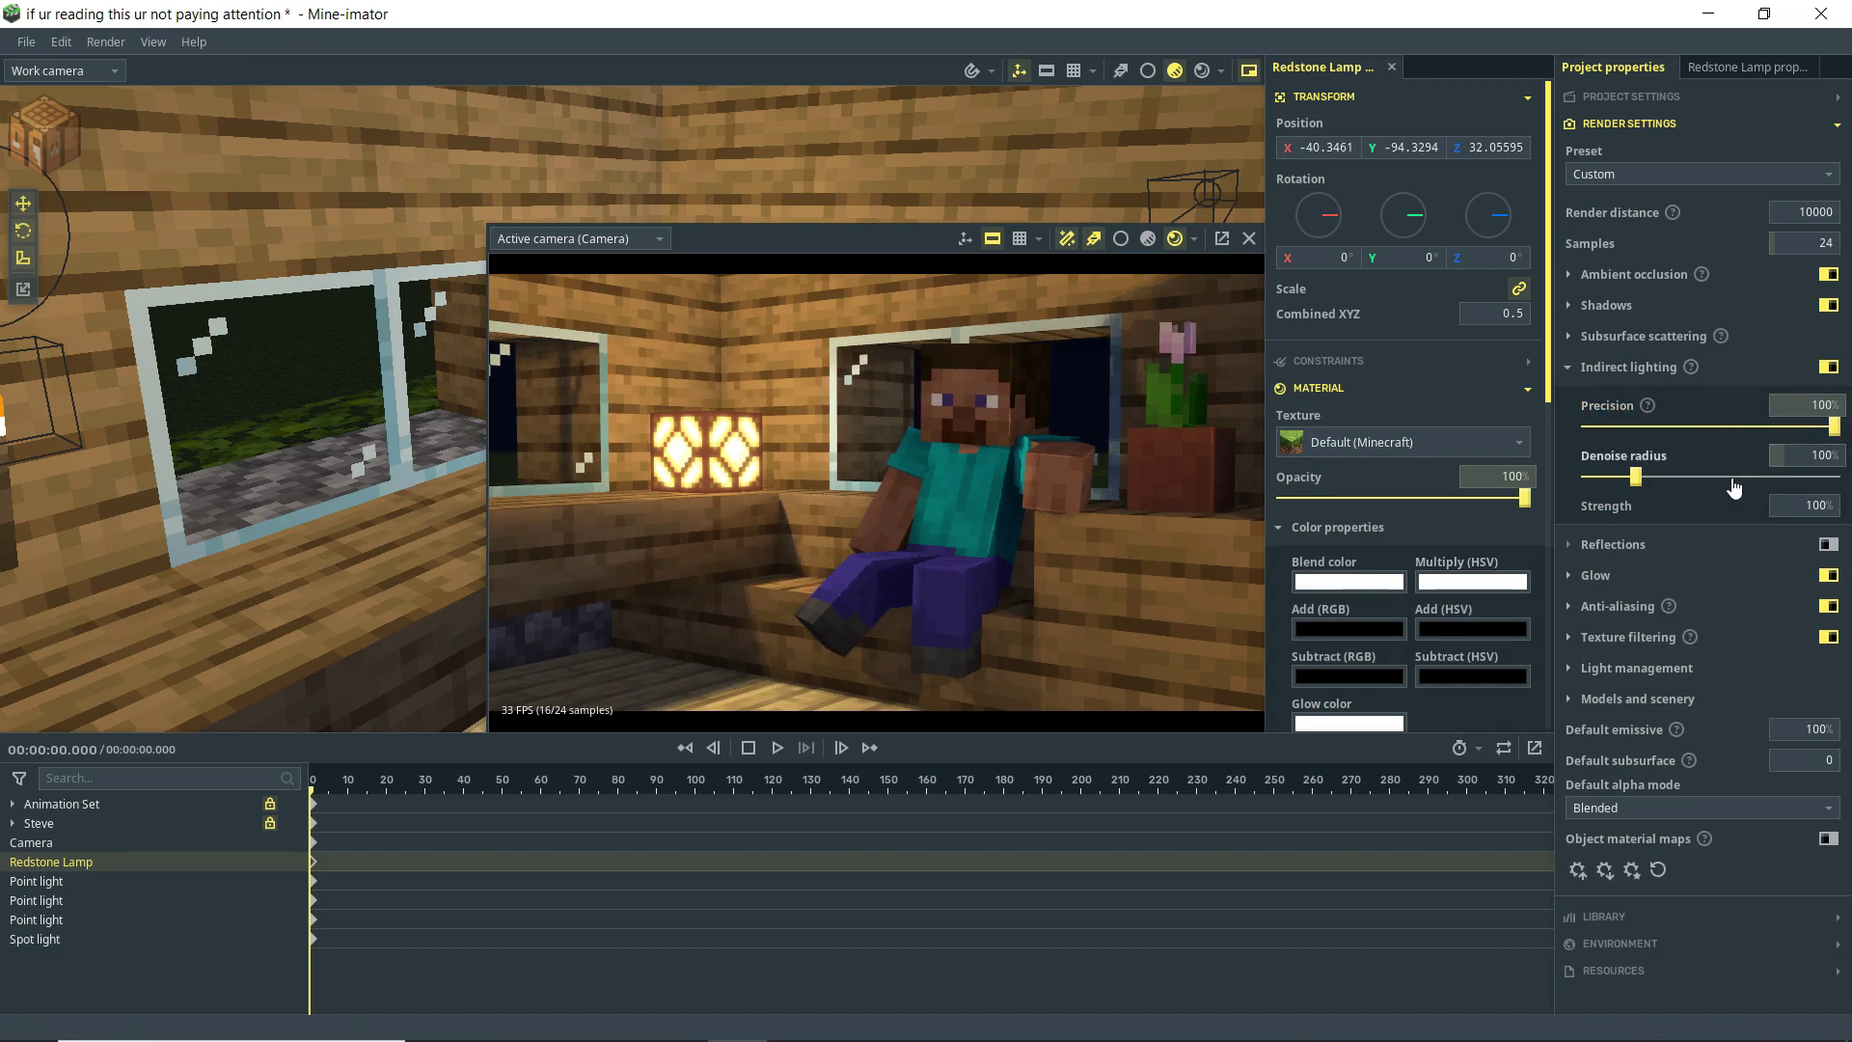
{"action": "left_click", "coordinate": [1814, 504]}
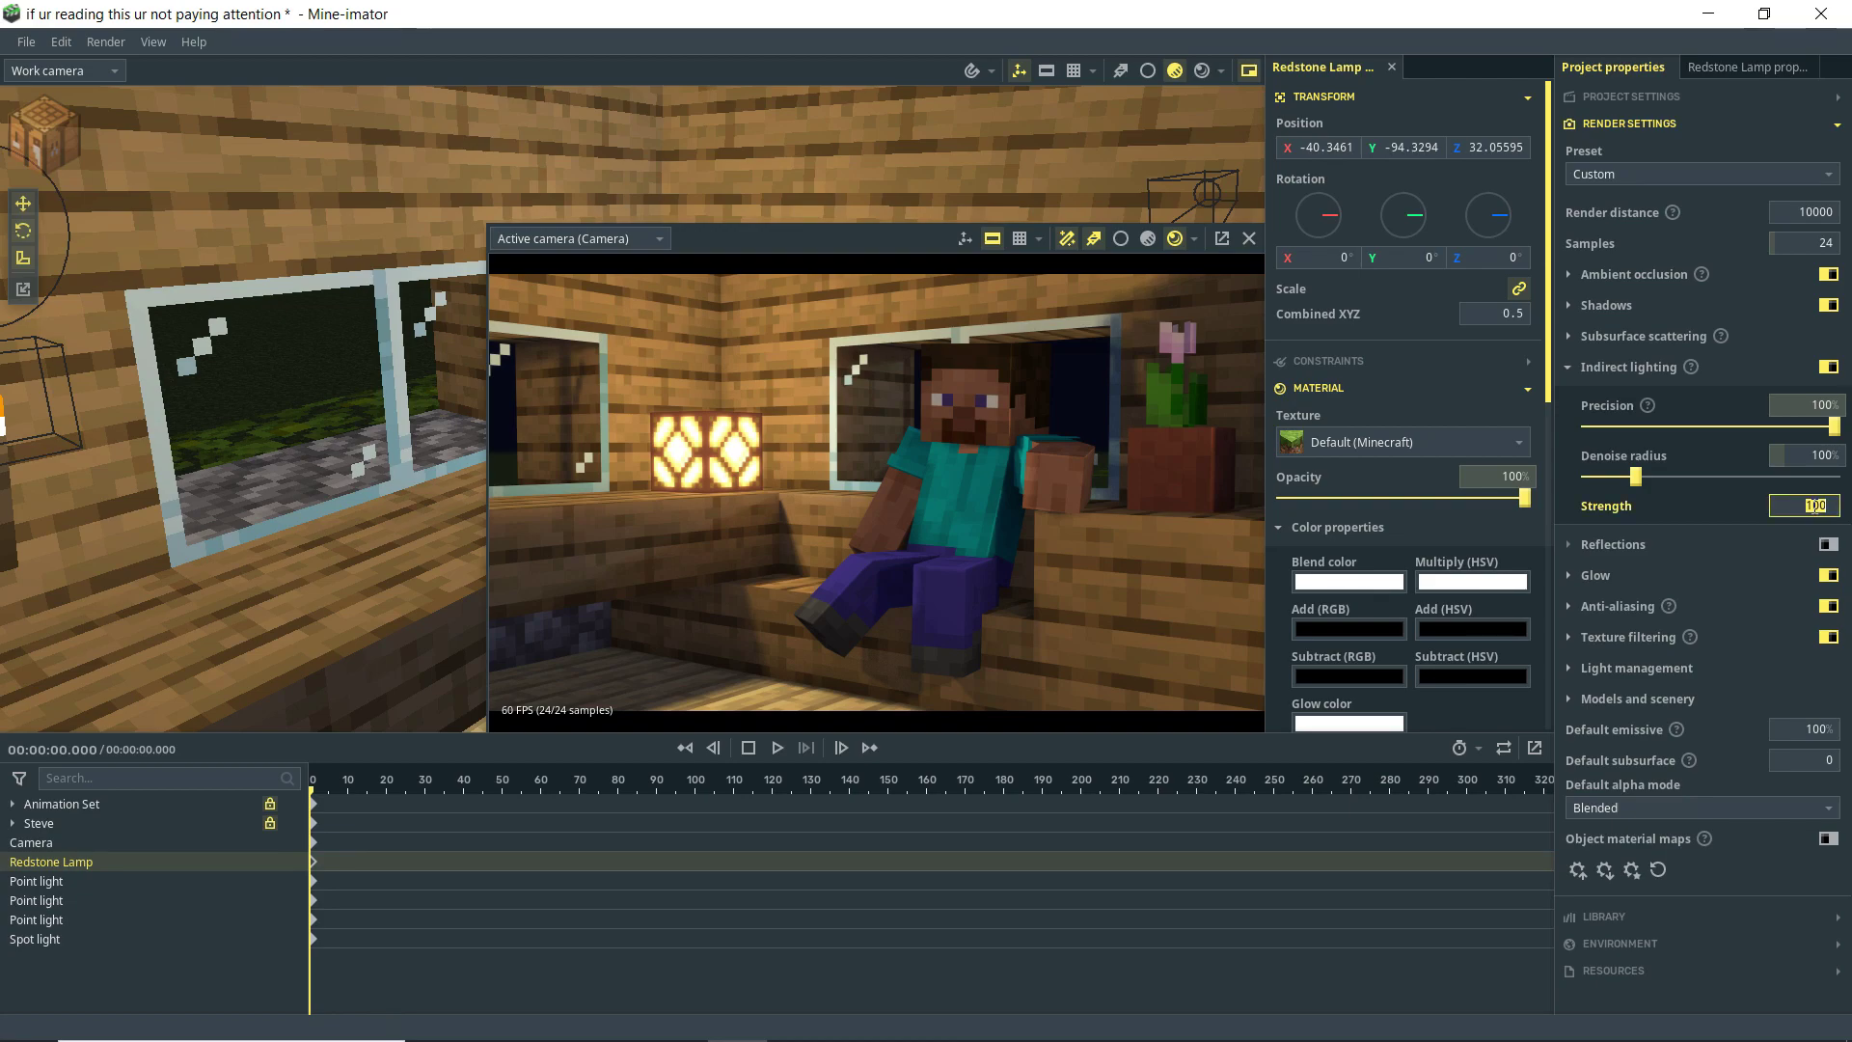
{"action": "type", "text": "250"}
{"action": "key", "text": "Return"}
{"action": "left_click", "coordinate": [1814, 505]}
{"action": "type", "text": "400"}
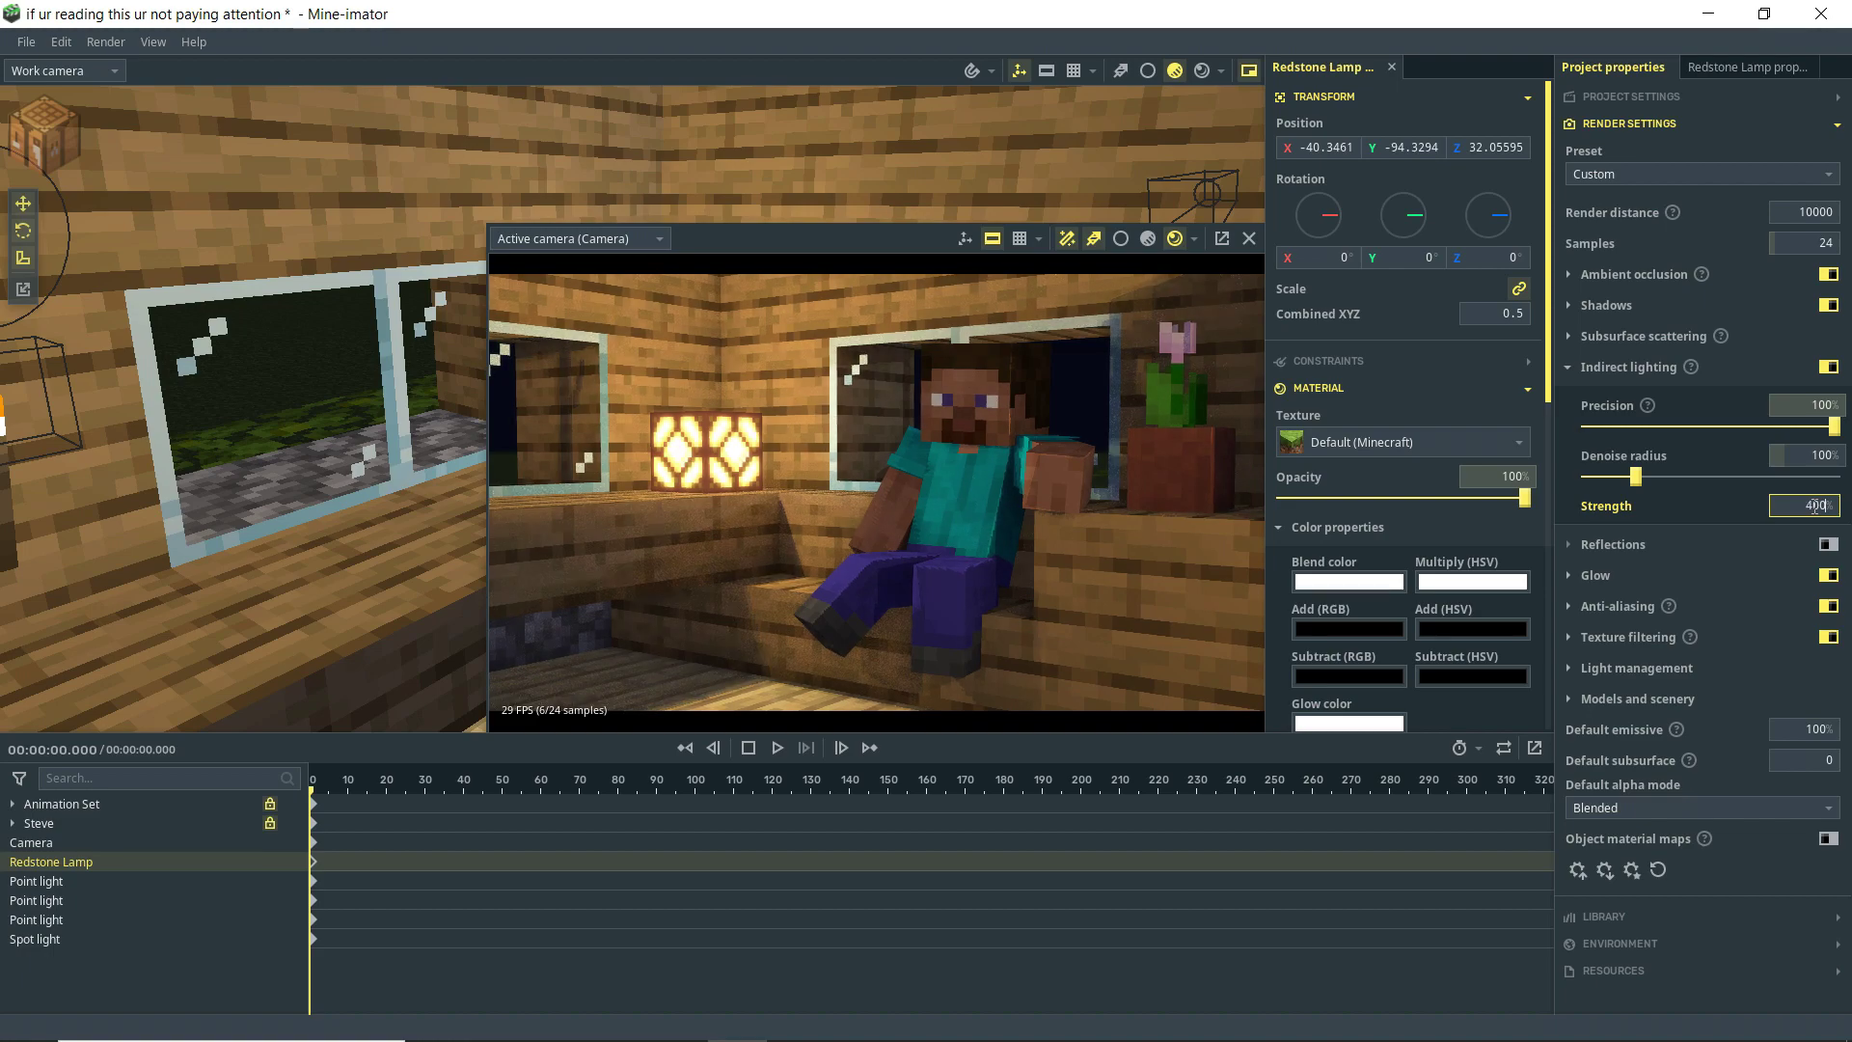
{"action": "key", "text": "Return"}
{"action": "key", "text": "ctrl+s"}
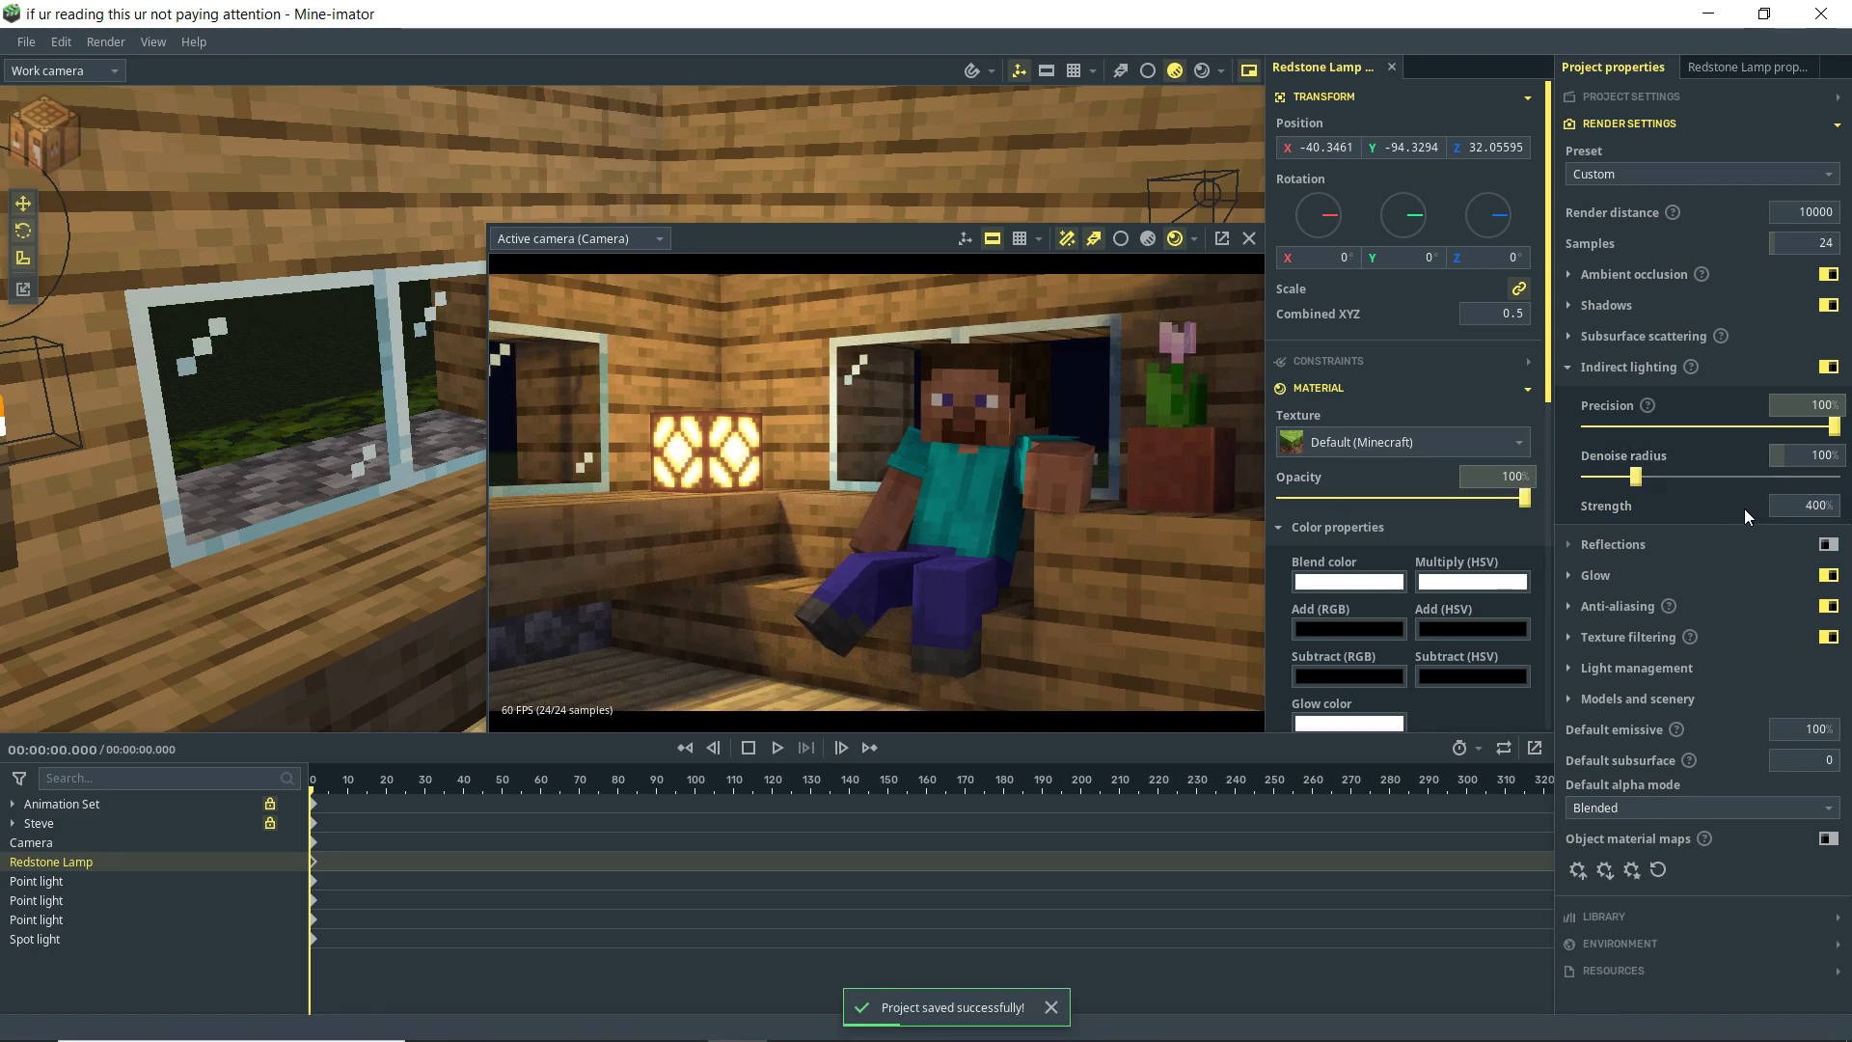
{"action": "left_click", "coordinate": [1629, 371]}
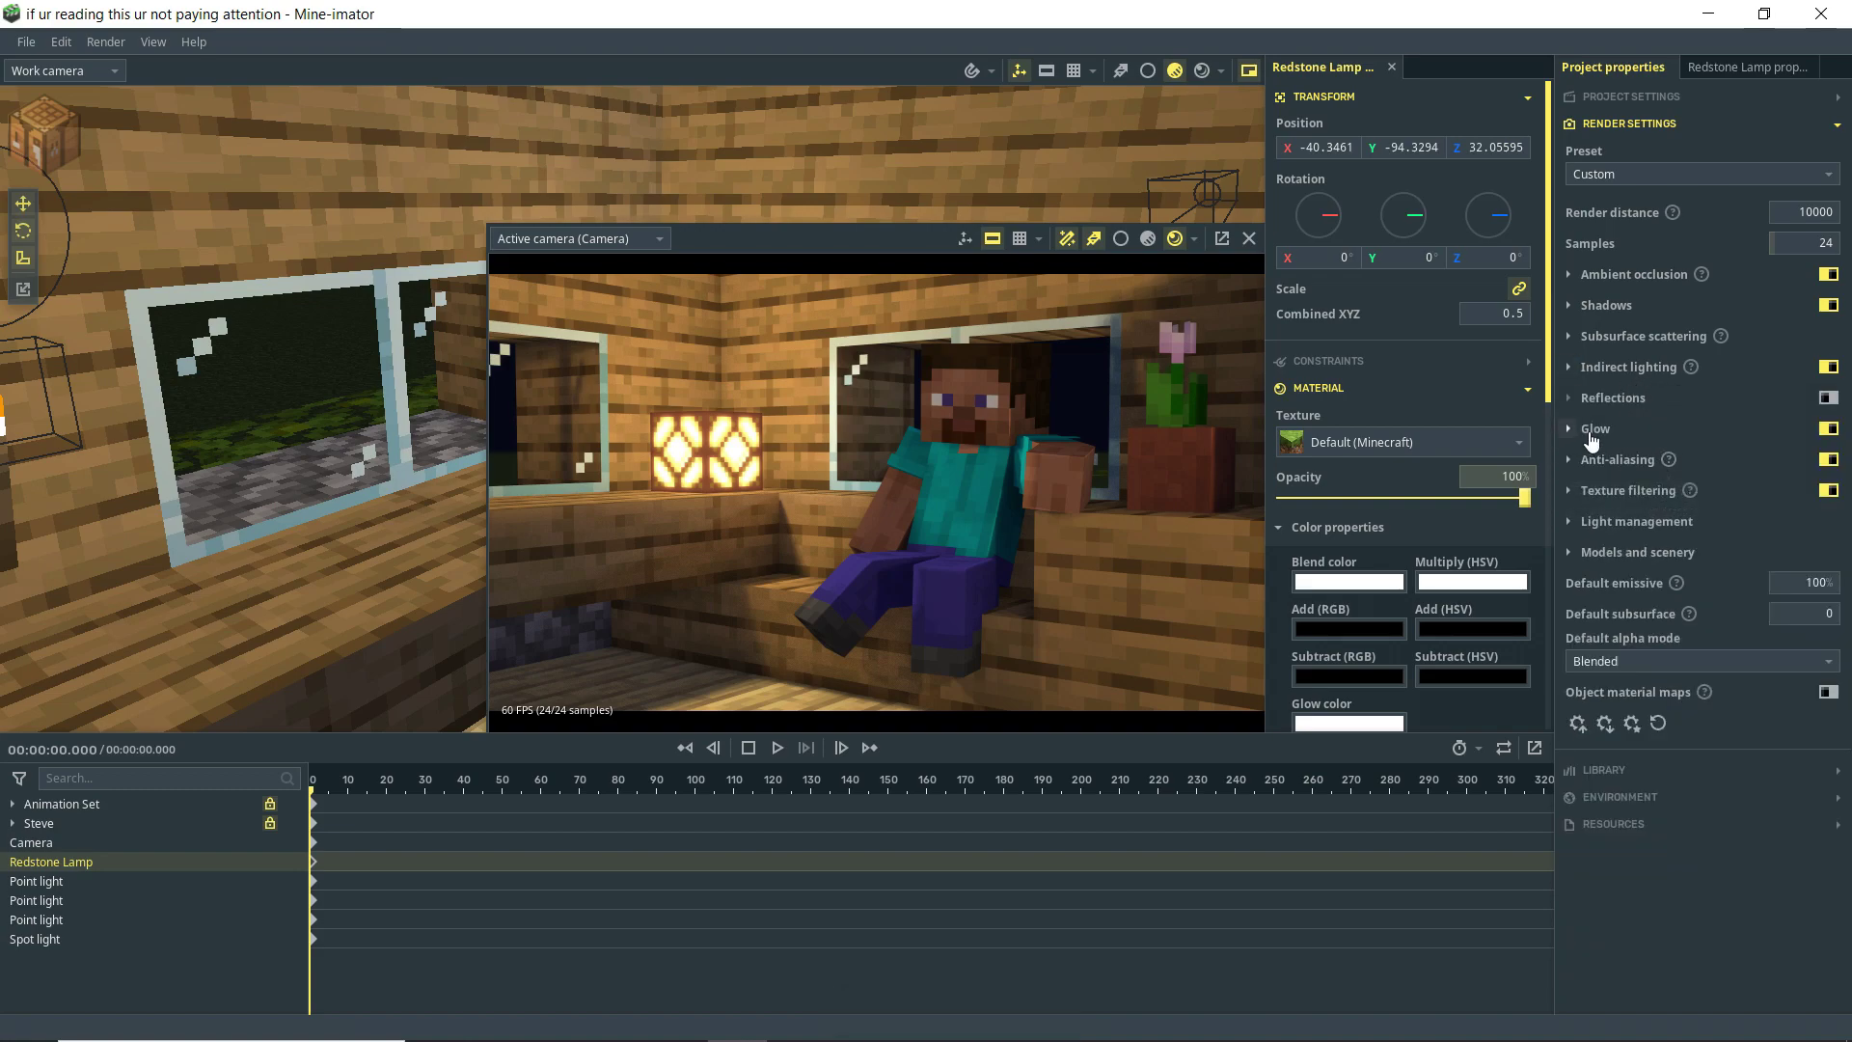
Step: Toggle the render glow off and back on, and enable secondary glow with a radius of 35%
{"action": "left_click", "coordinate": [1828, 428]}
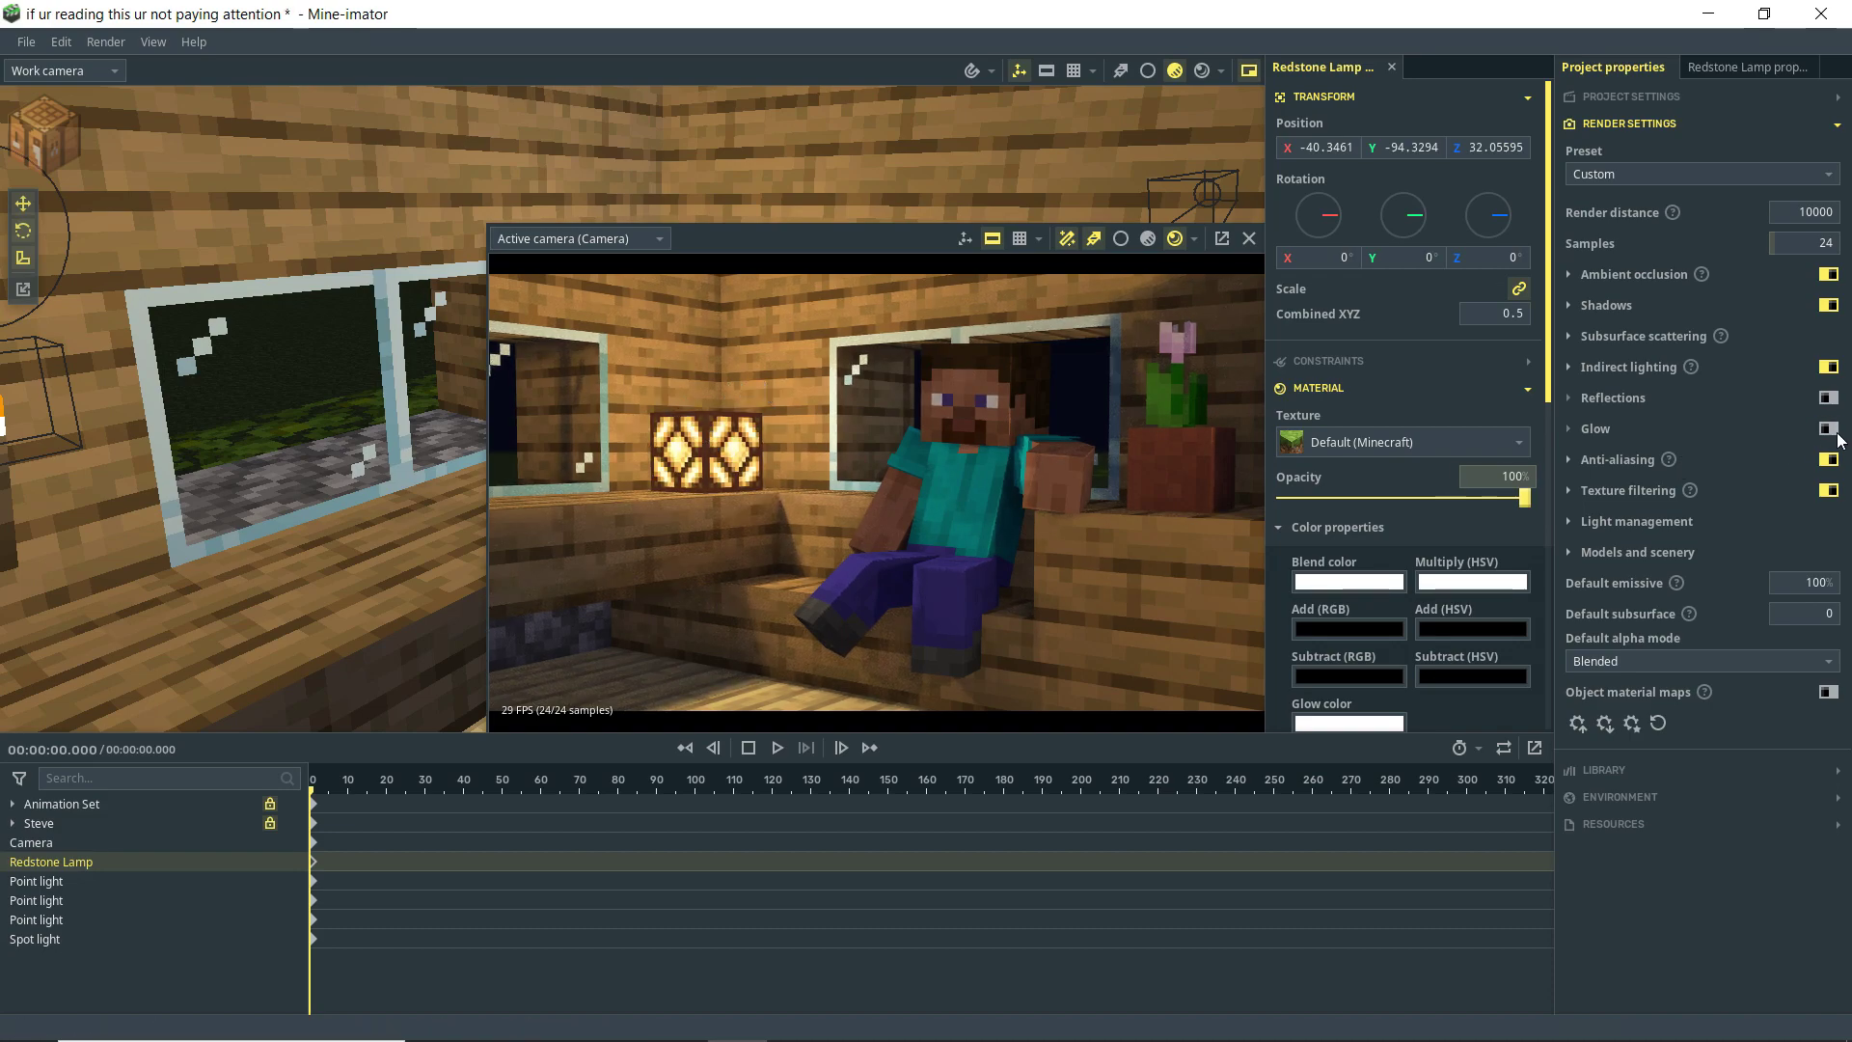
{"action": "left_click", "coordinate": [1828, 429]}
{"action": "left_click", "coordinate": [1592, 429]}
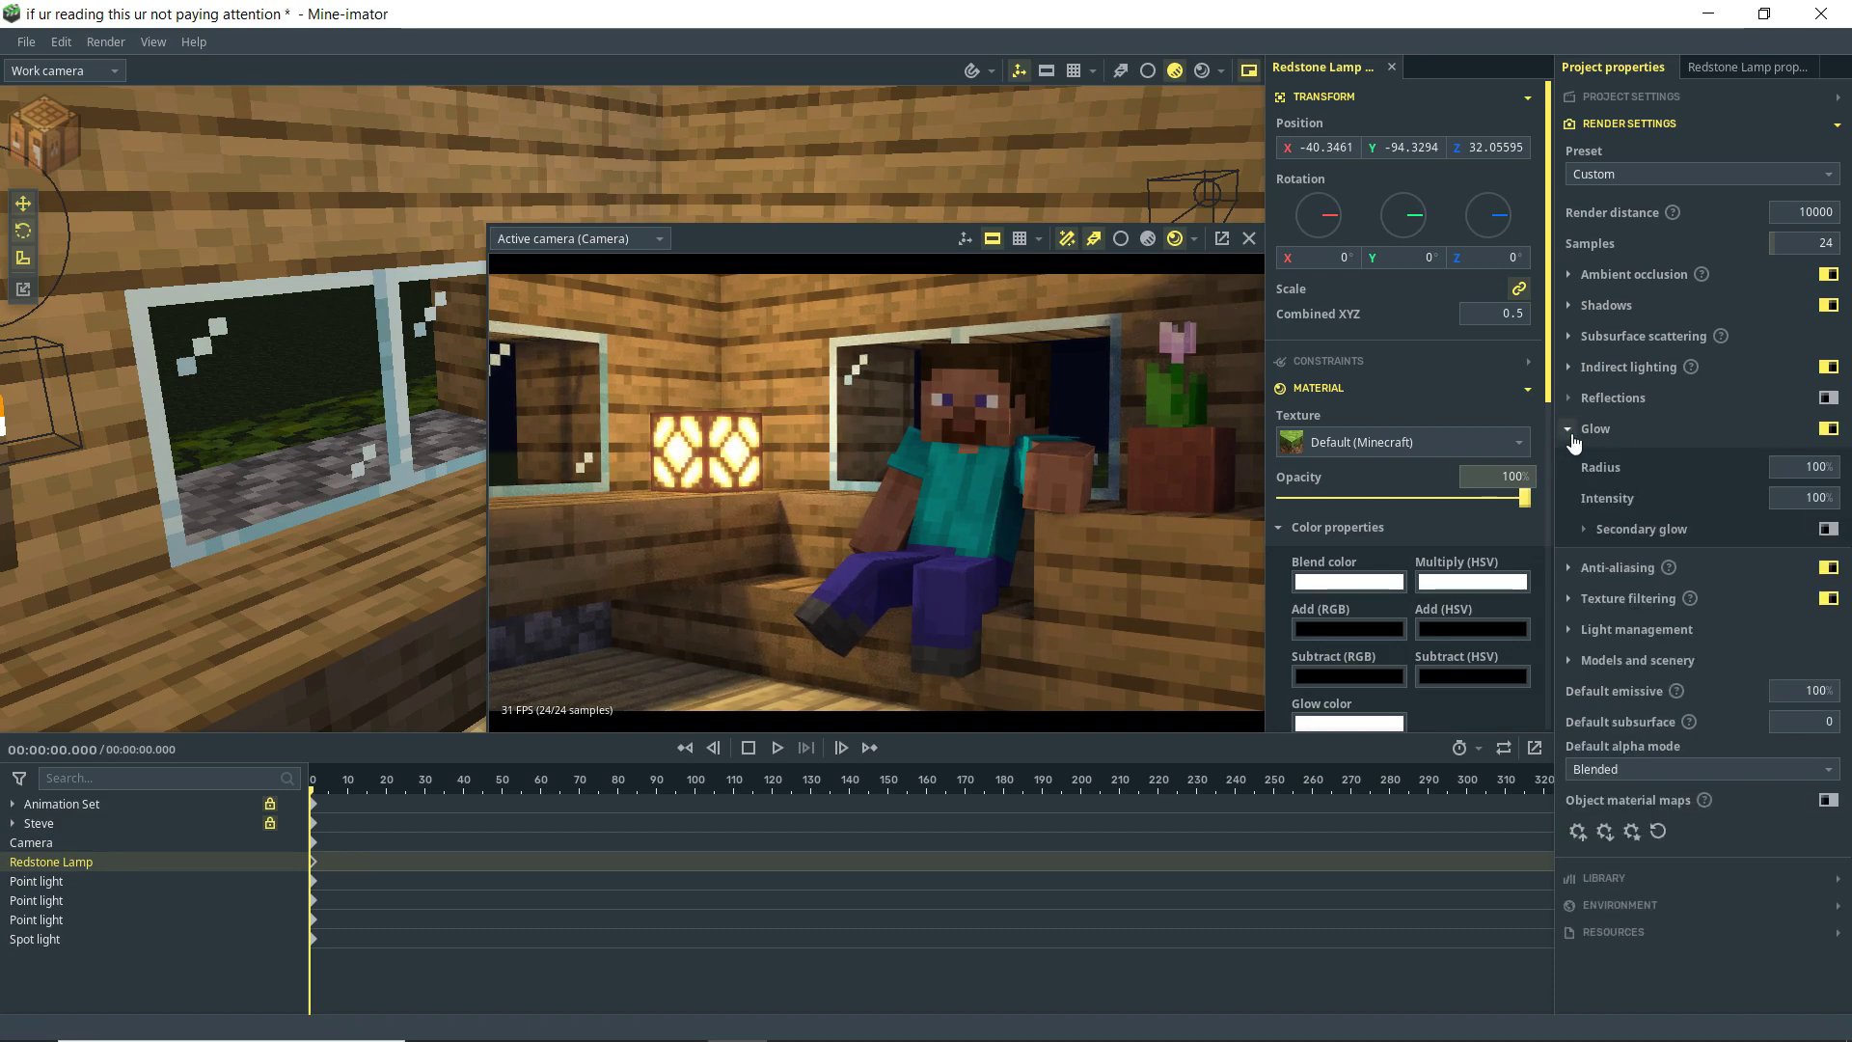
{"action": "left_click", "coordinate": [1828, 528]}
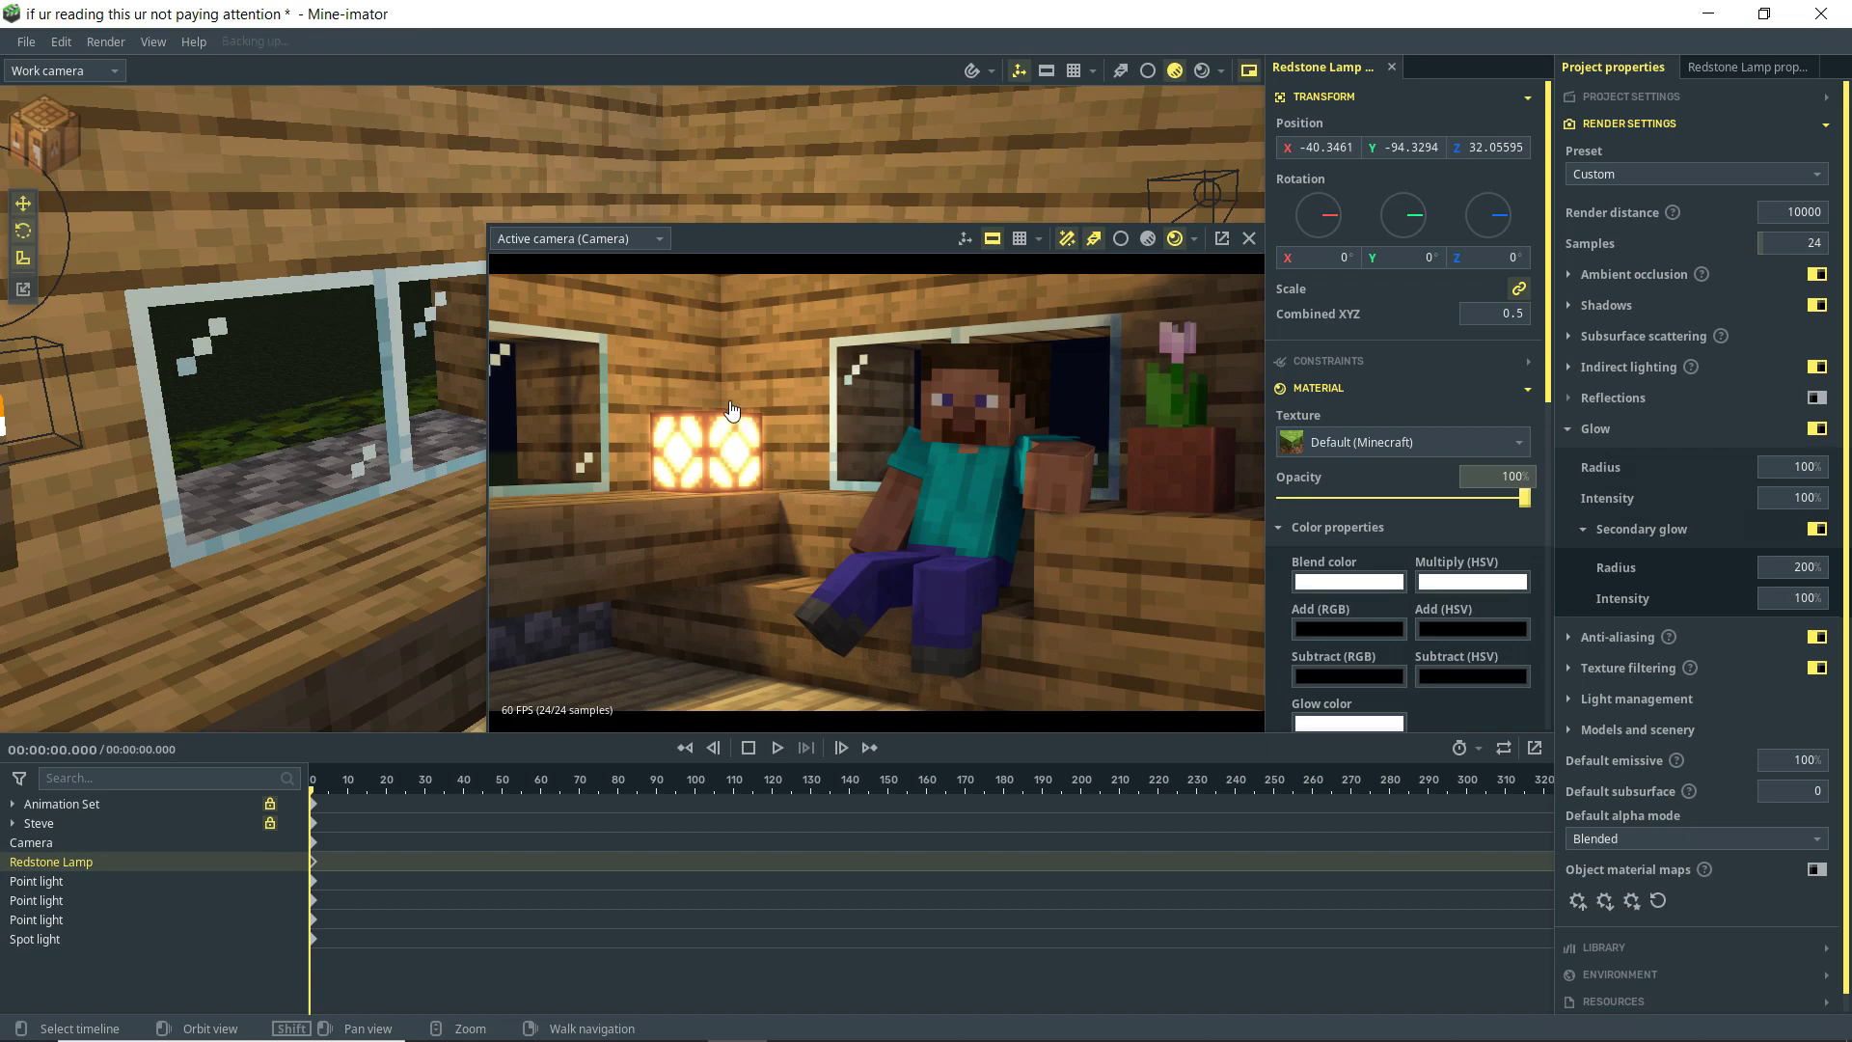
{"action": "left_click", "coordinate": [1792, 574]}
{"action": "type", "text": "0"}
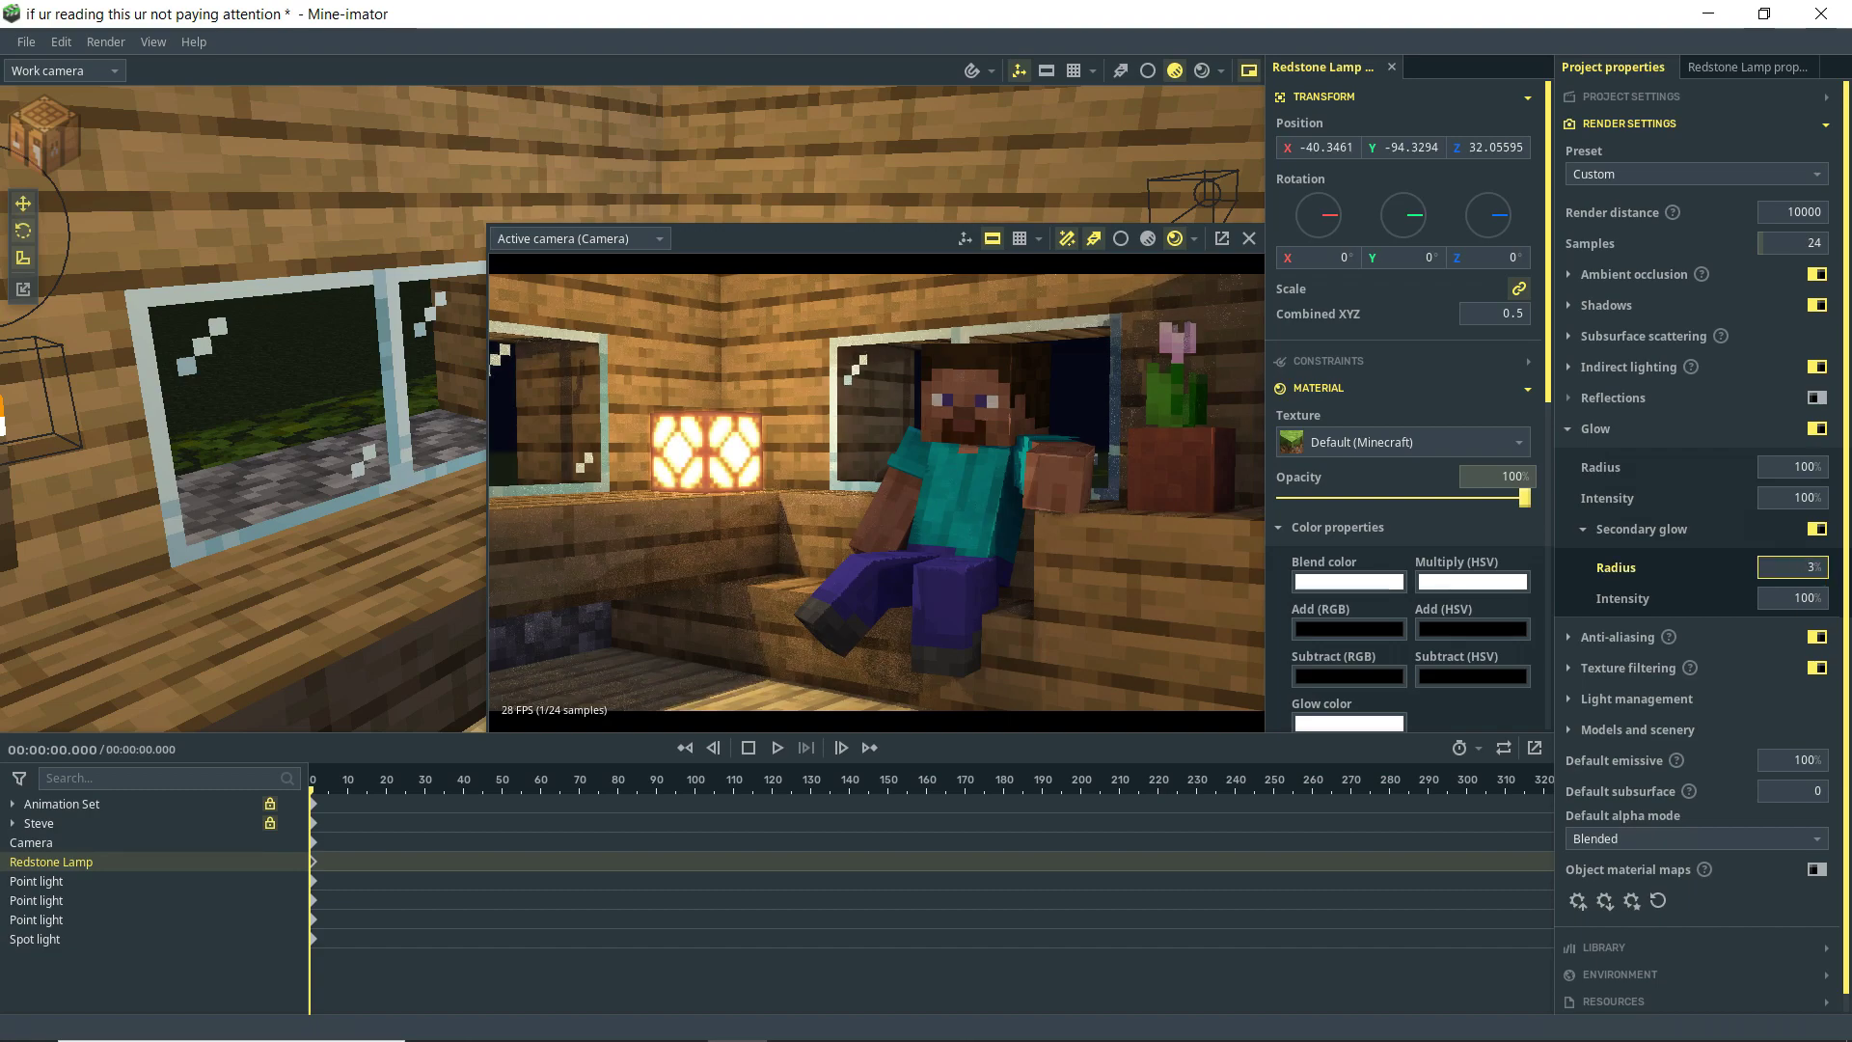
{"action": "key", "text": "BackSpace"}
{"action": "type", "text": "36"}
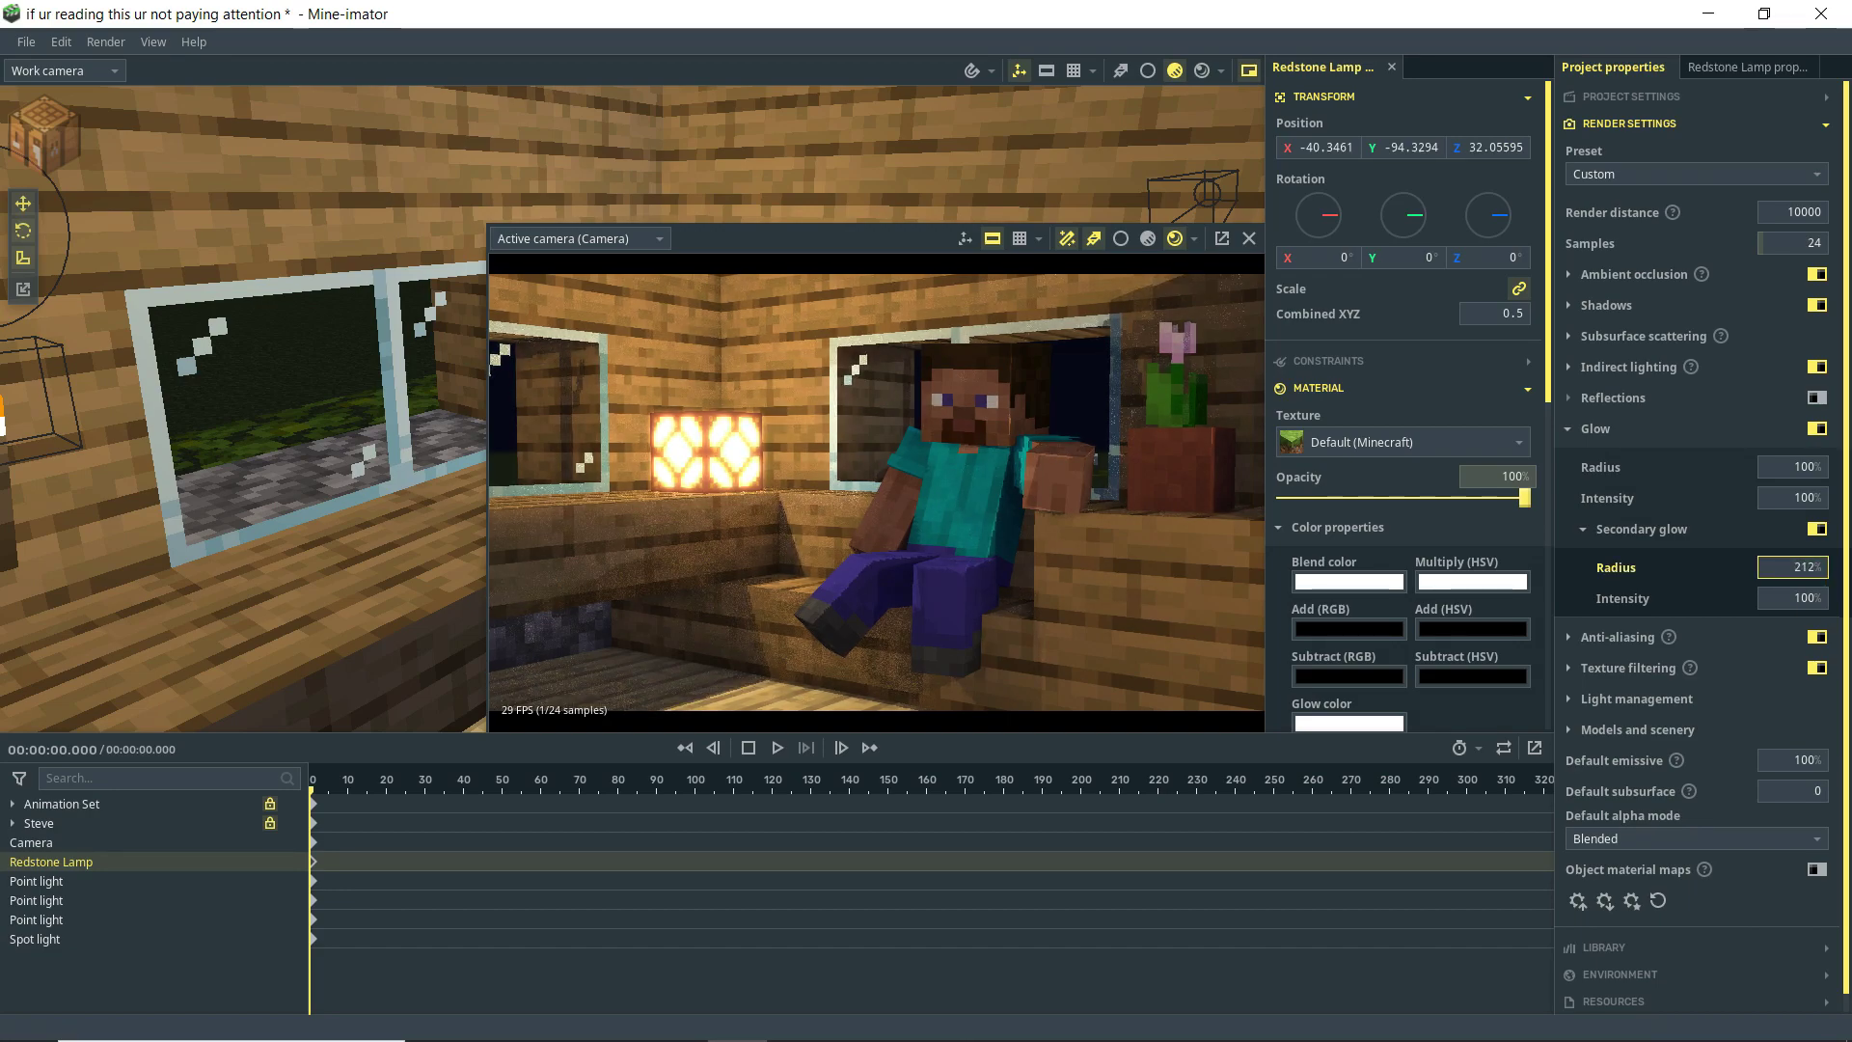
{"action": "left_click_drag", "start_coordinate": [1792, 567], "coordinate": [1790, 567]}
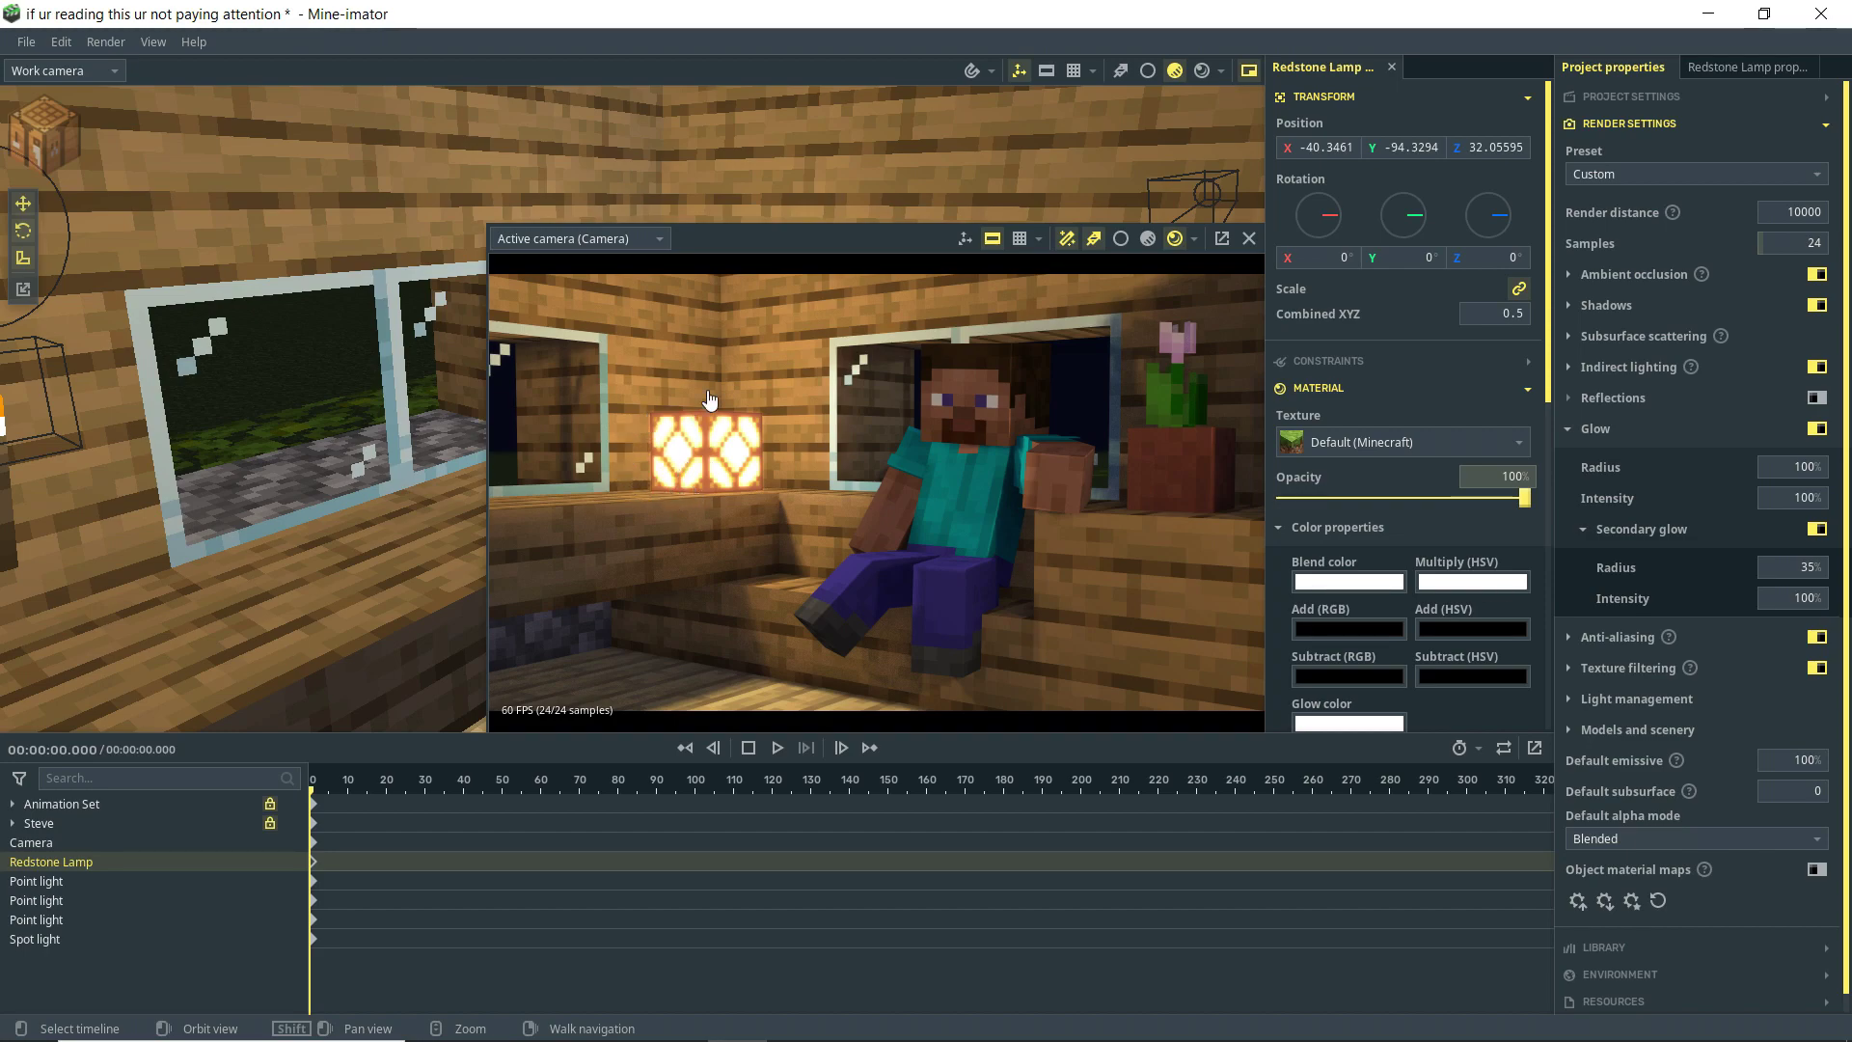
Step: Set the main glow's radius to 1200% and its intensity to 125%
{"action": "left_click", "coordinate": [1792, 469]}
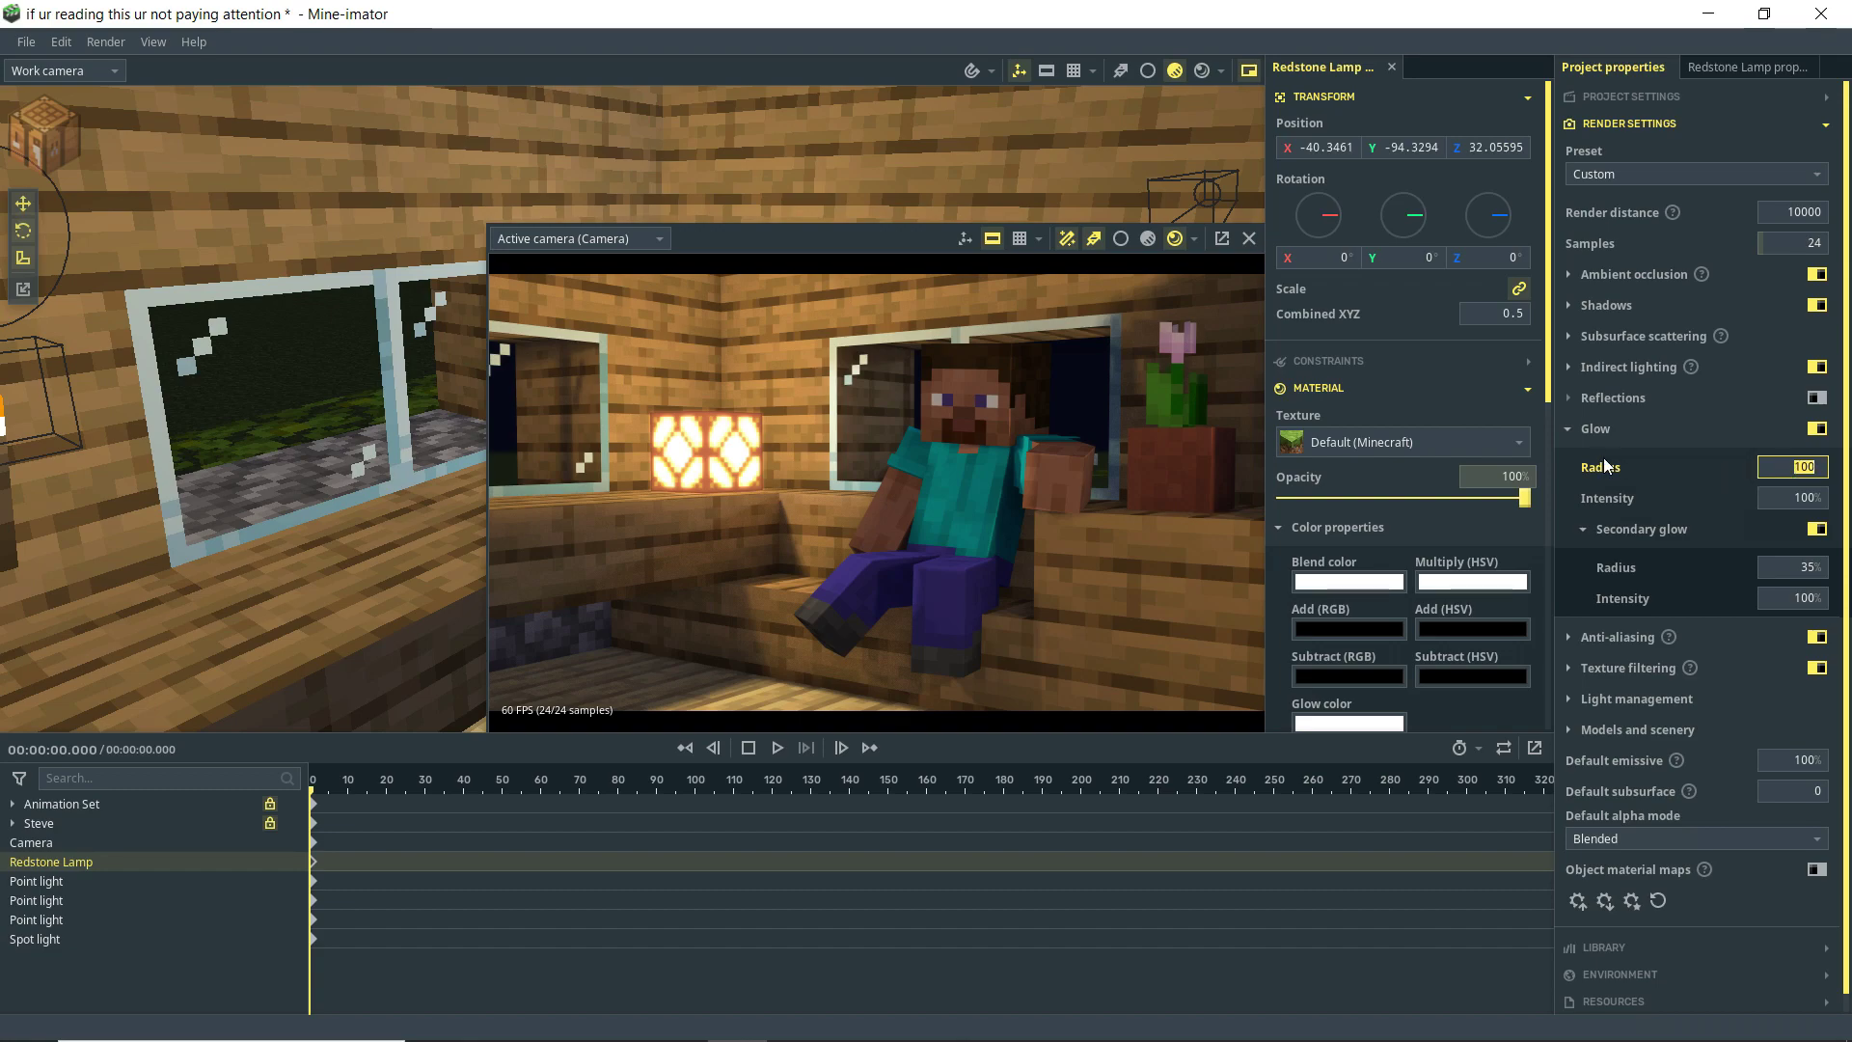
{"action": "type", "text": "1200"}
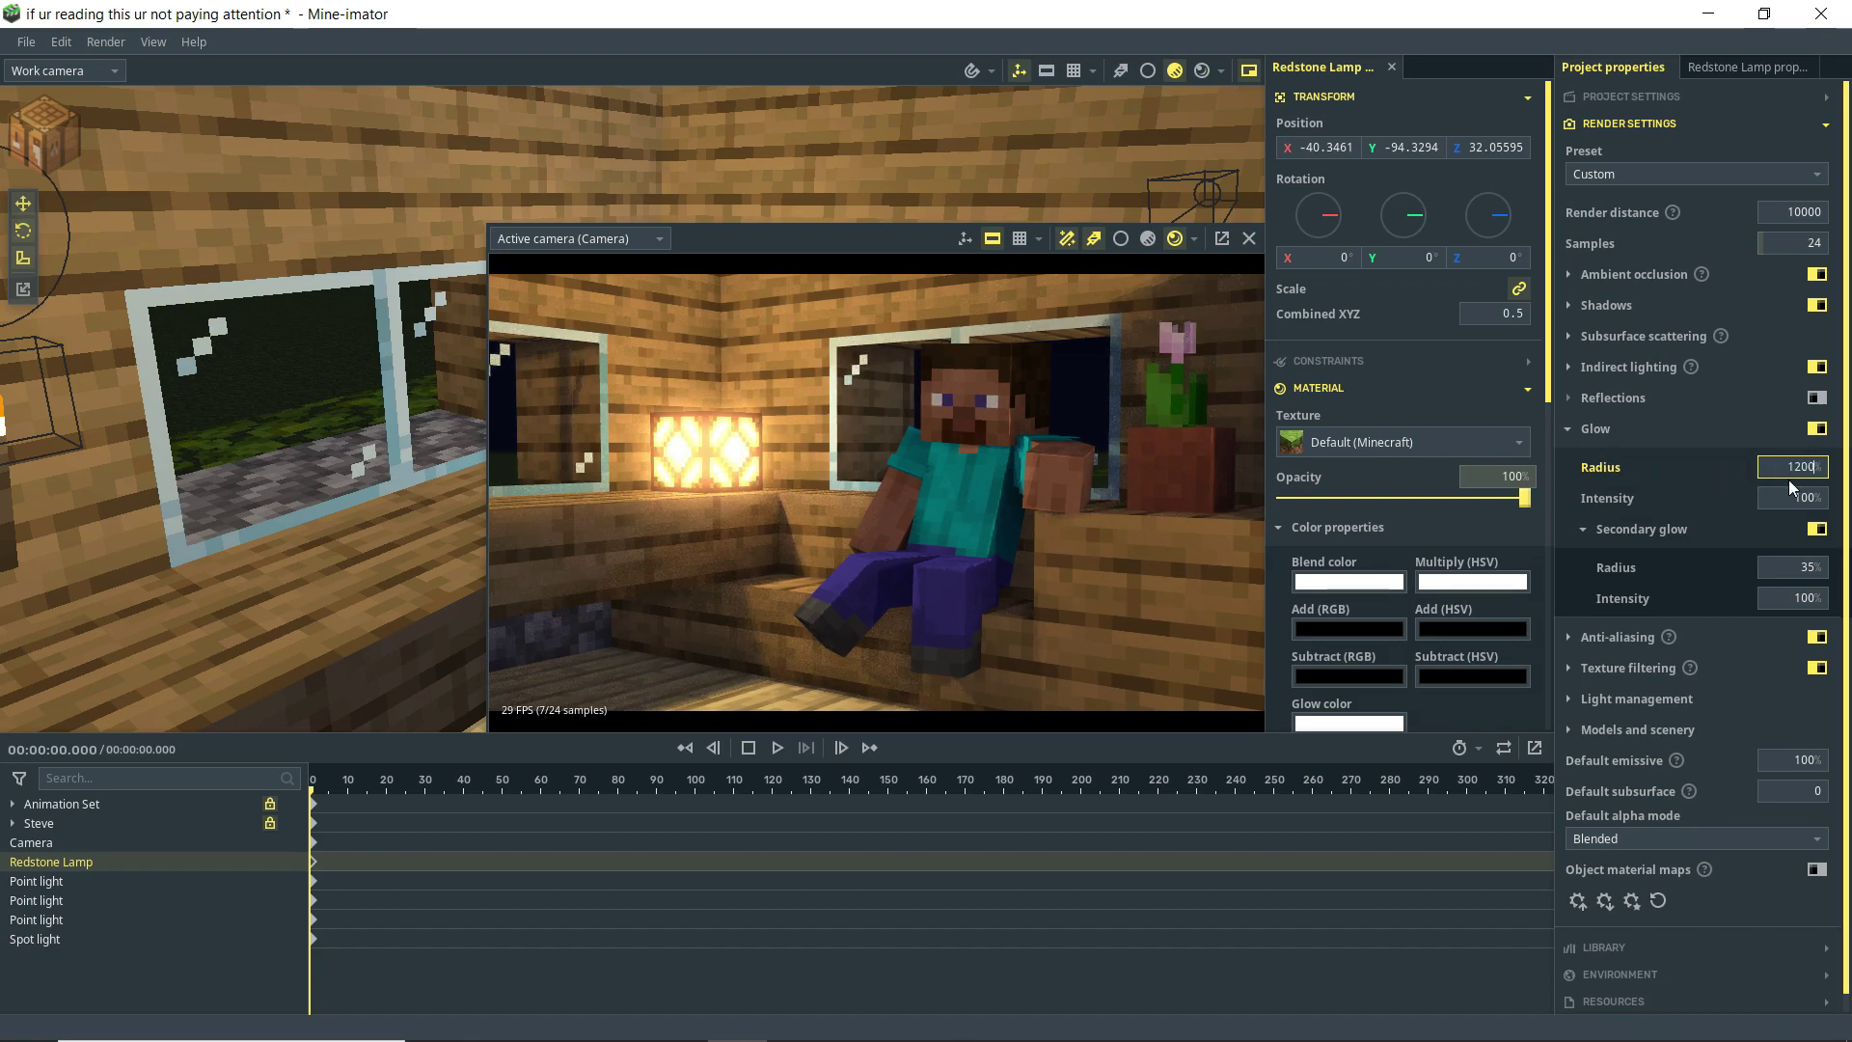
{"action": "key", "text": "Return"}
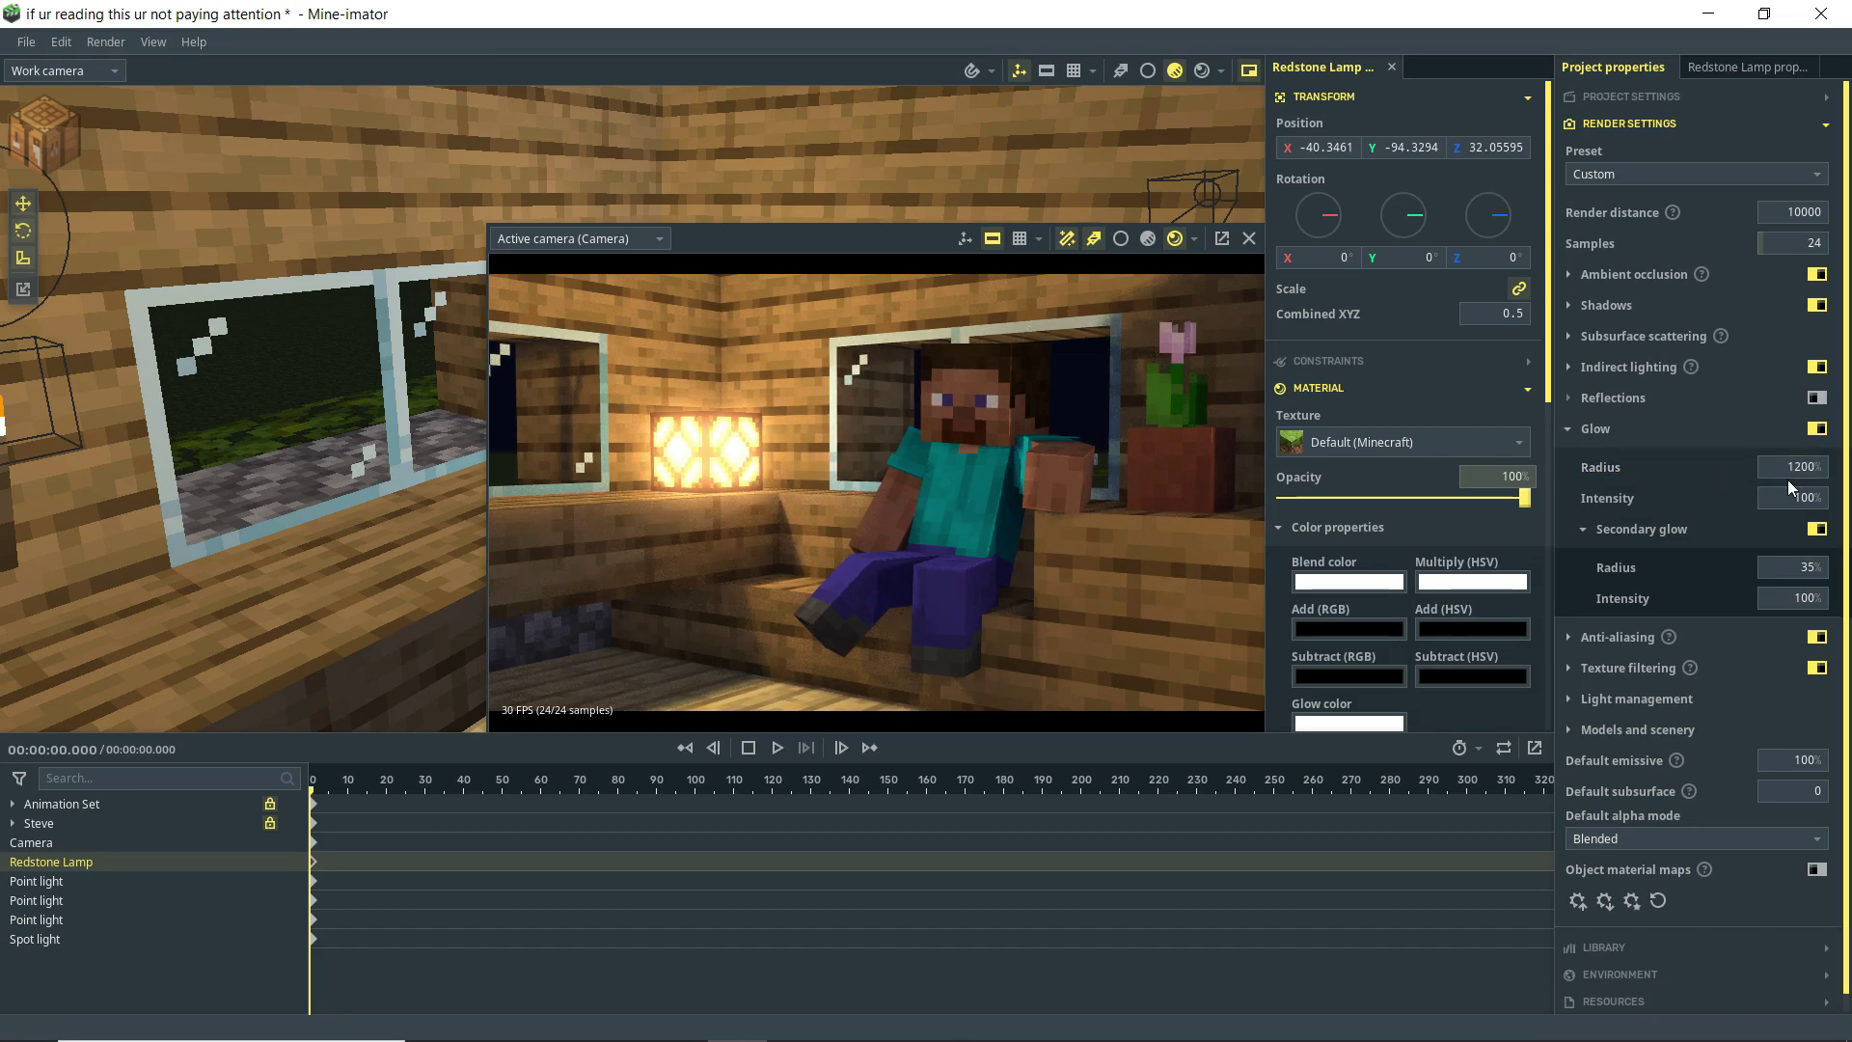
{"action": "mouse_move", "coordinate": [1804, 497]}
{"action": "left_mouse_down"}
{"action": "mouse_move", "coordinate": [1848, 497]}
{"action": "mouse_move", "coordinate": [1819, 497]}
{"action": "left_mouse_up"}
{"action": "left_click", "coordinate": [1796, 496]}
{"action": "type", "text": "125"}
{"action": "key", "text": "Return"}
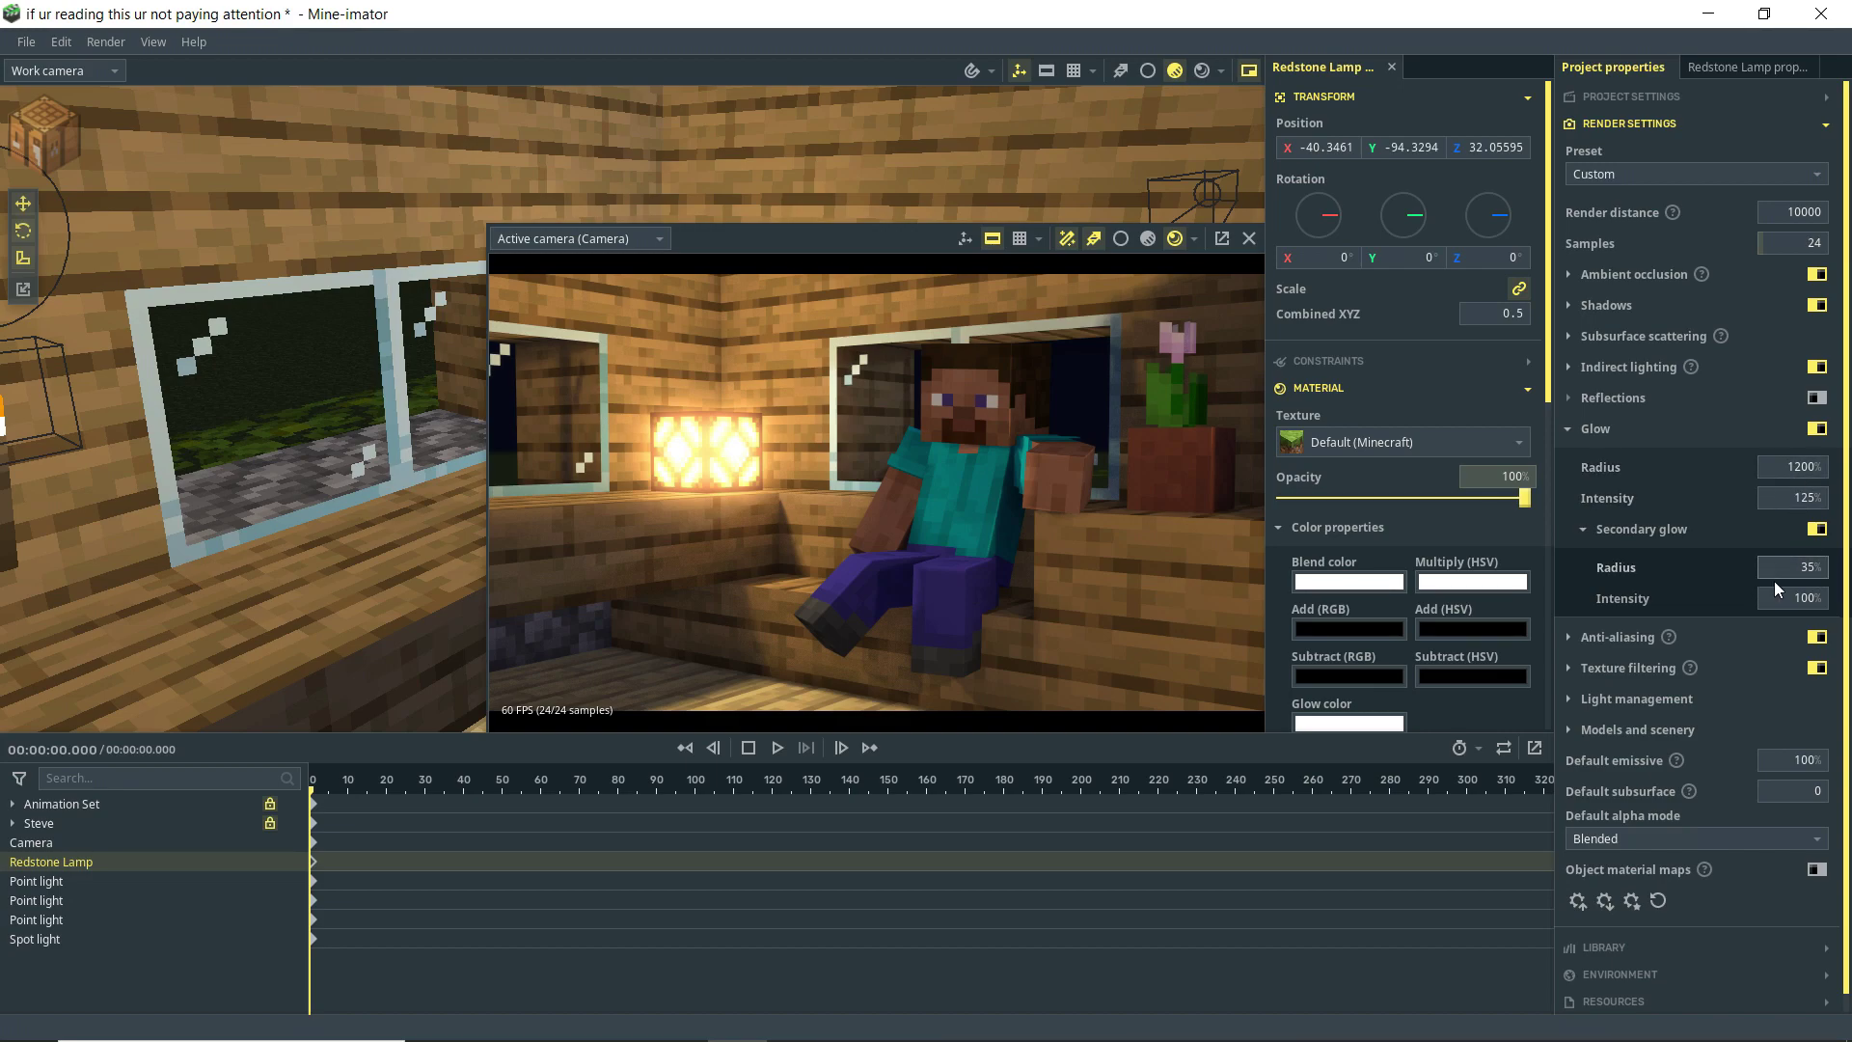
Step: Set the secondary glow's radius to 10% and its intensity to 40%
{"action": "left_click_drag", "start_coordinate": [1783, 574], "coordinate": [1732, 598]}
{"action": "left_click", "coordinate": [1807, 599]}
{"action": "type", "text": "40"}
{"action": "key", "text": "Return"}
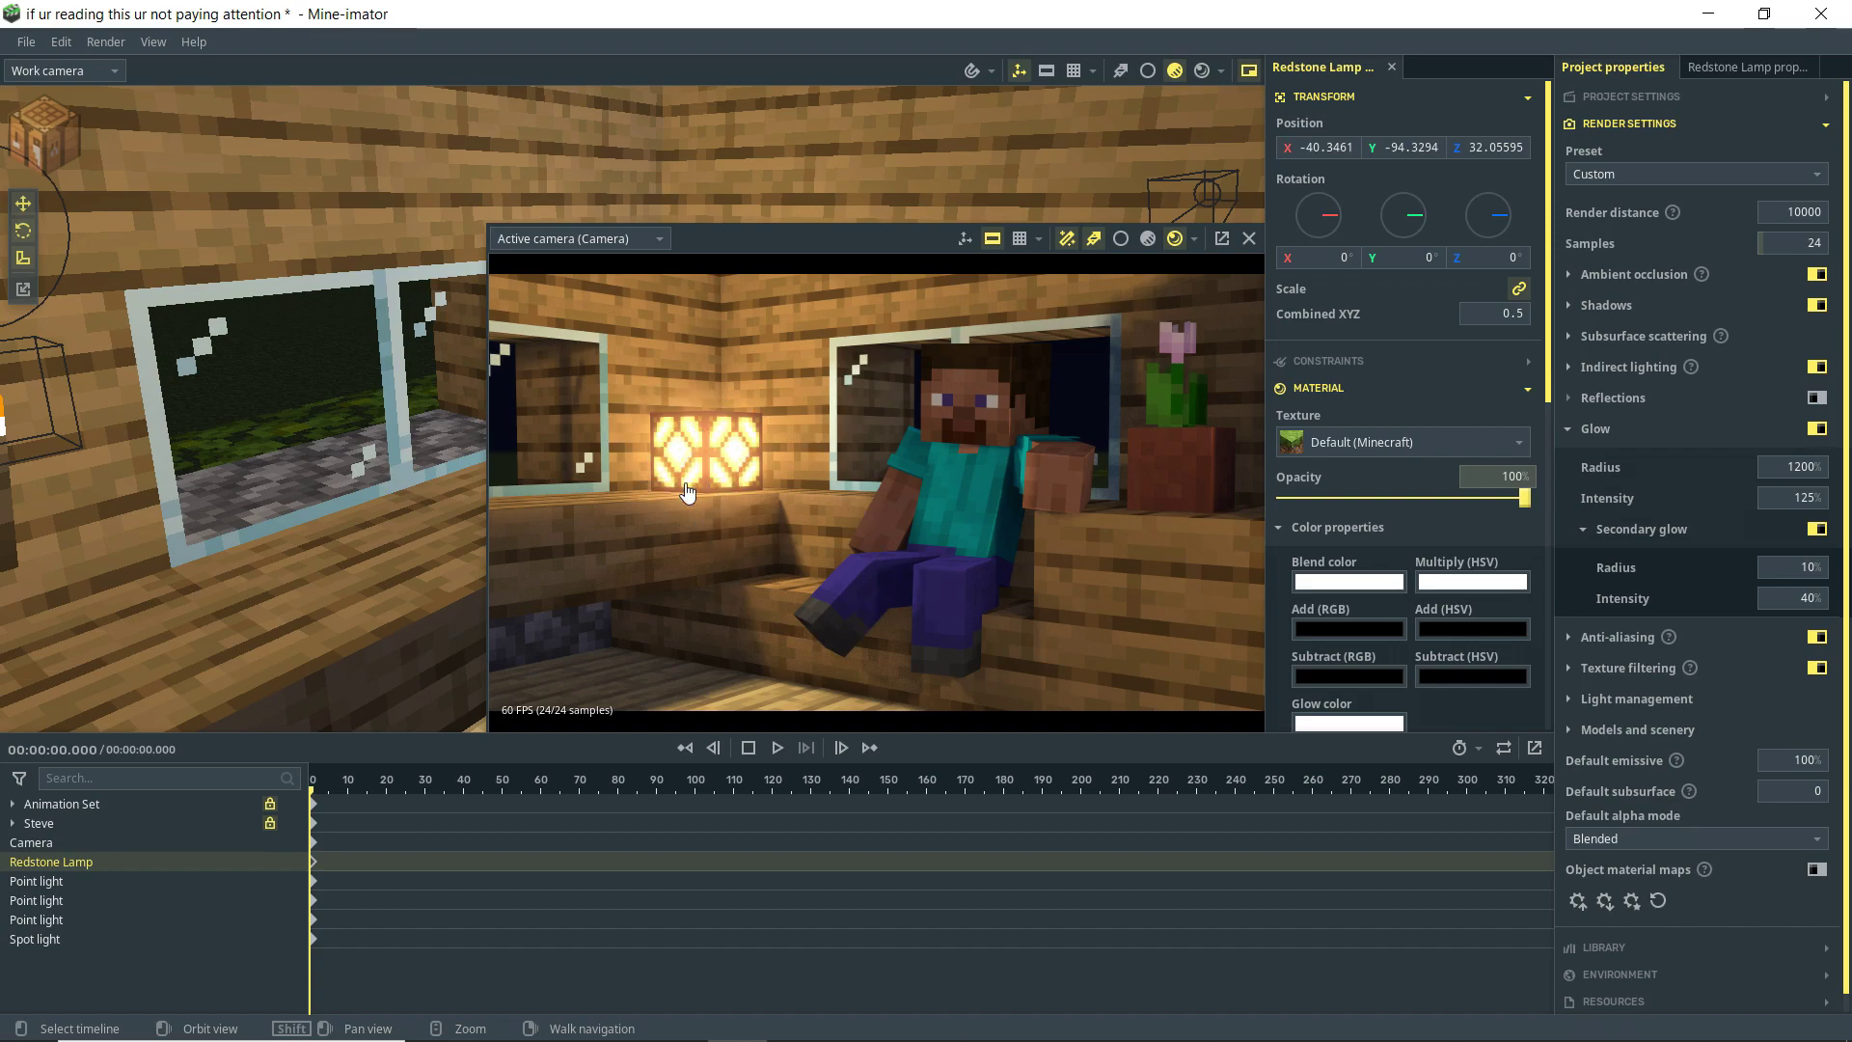
Step: Compare the camera preview with the glow off and back on, and save the project
{"action": "left_click", "coordinate": [1818, 430]}
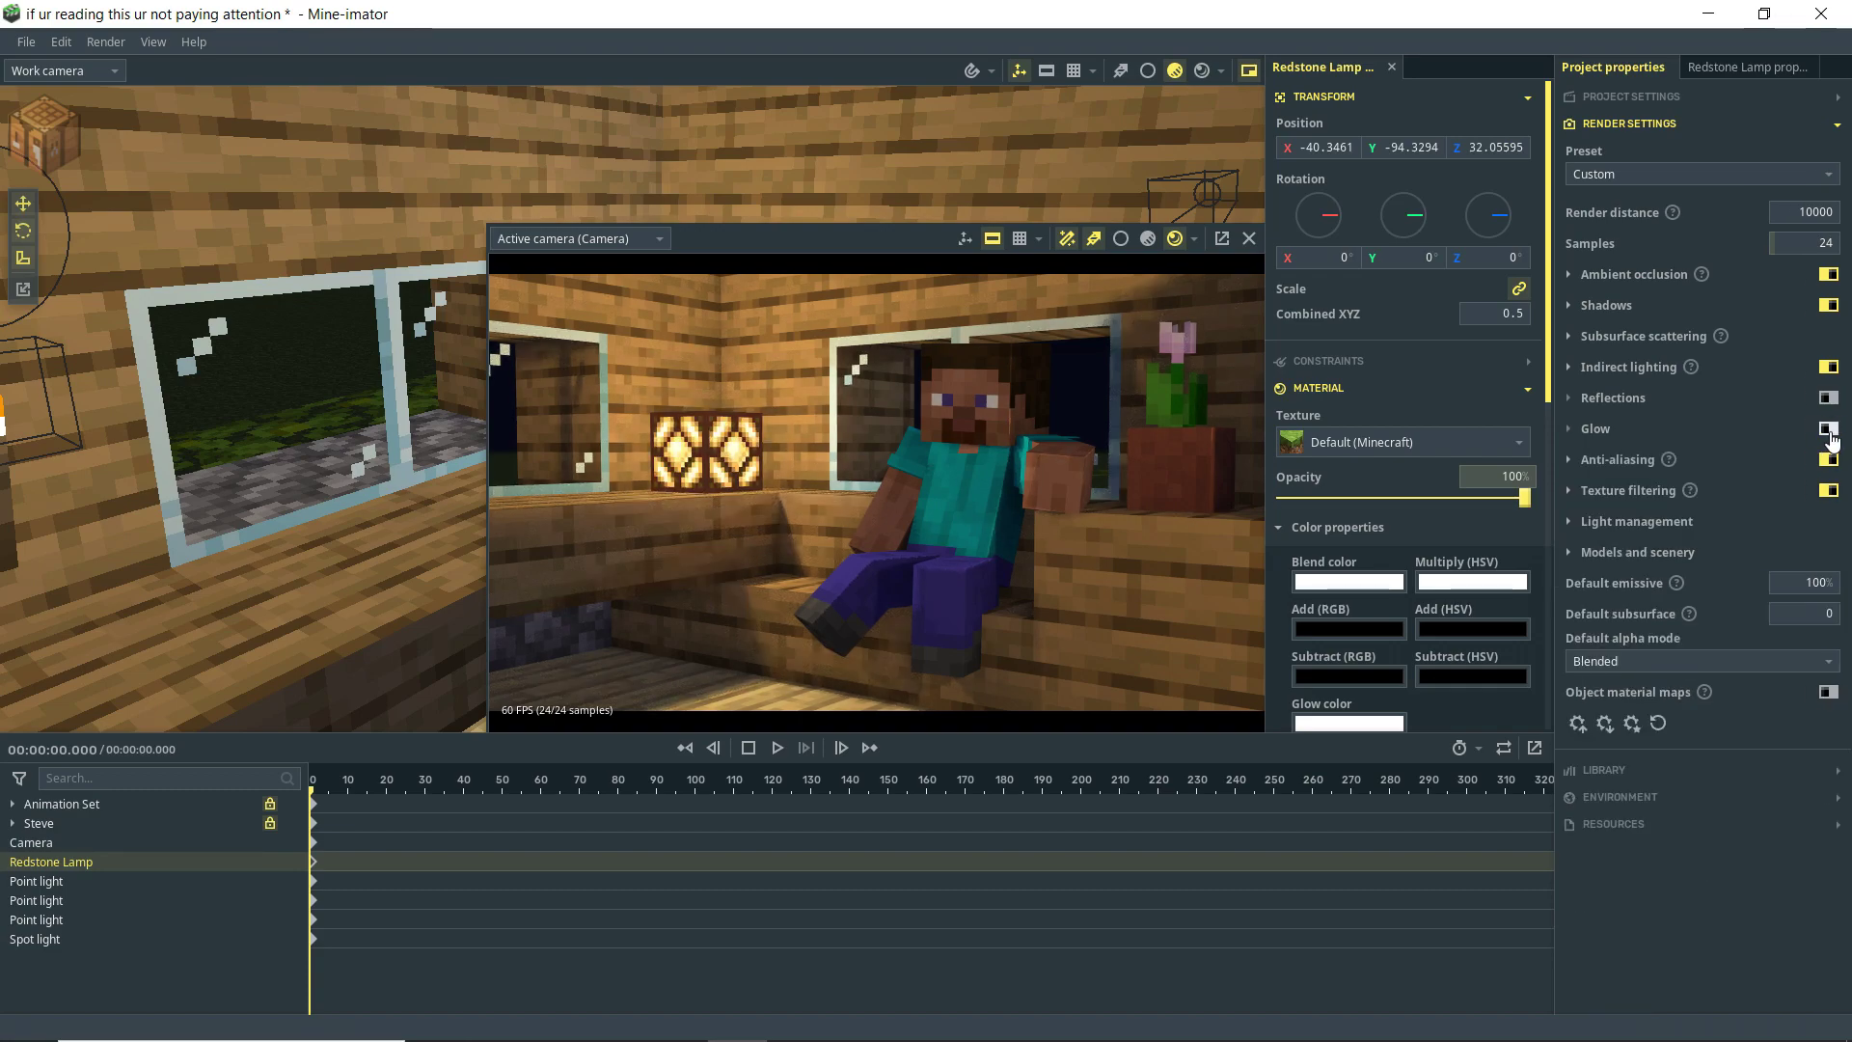
{"action": "left_click", "coordinate": [1829, 430]}
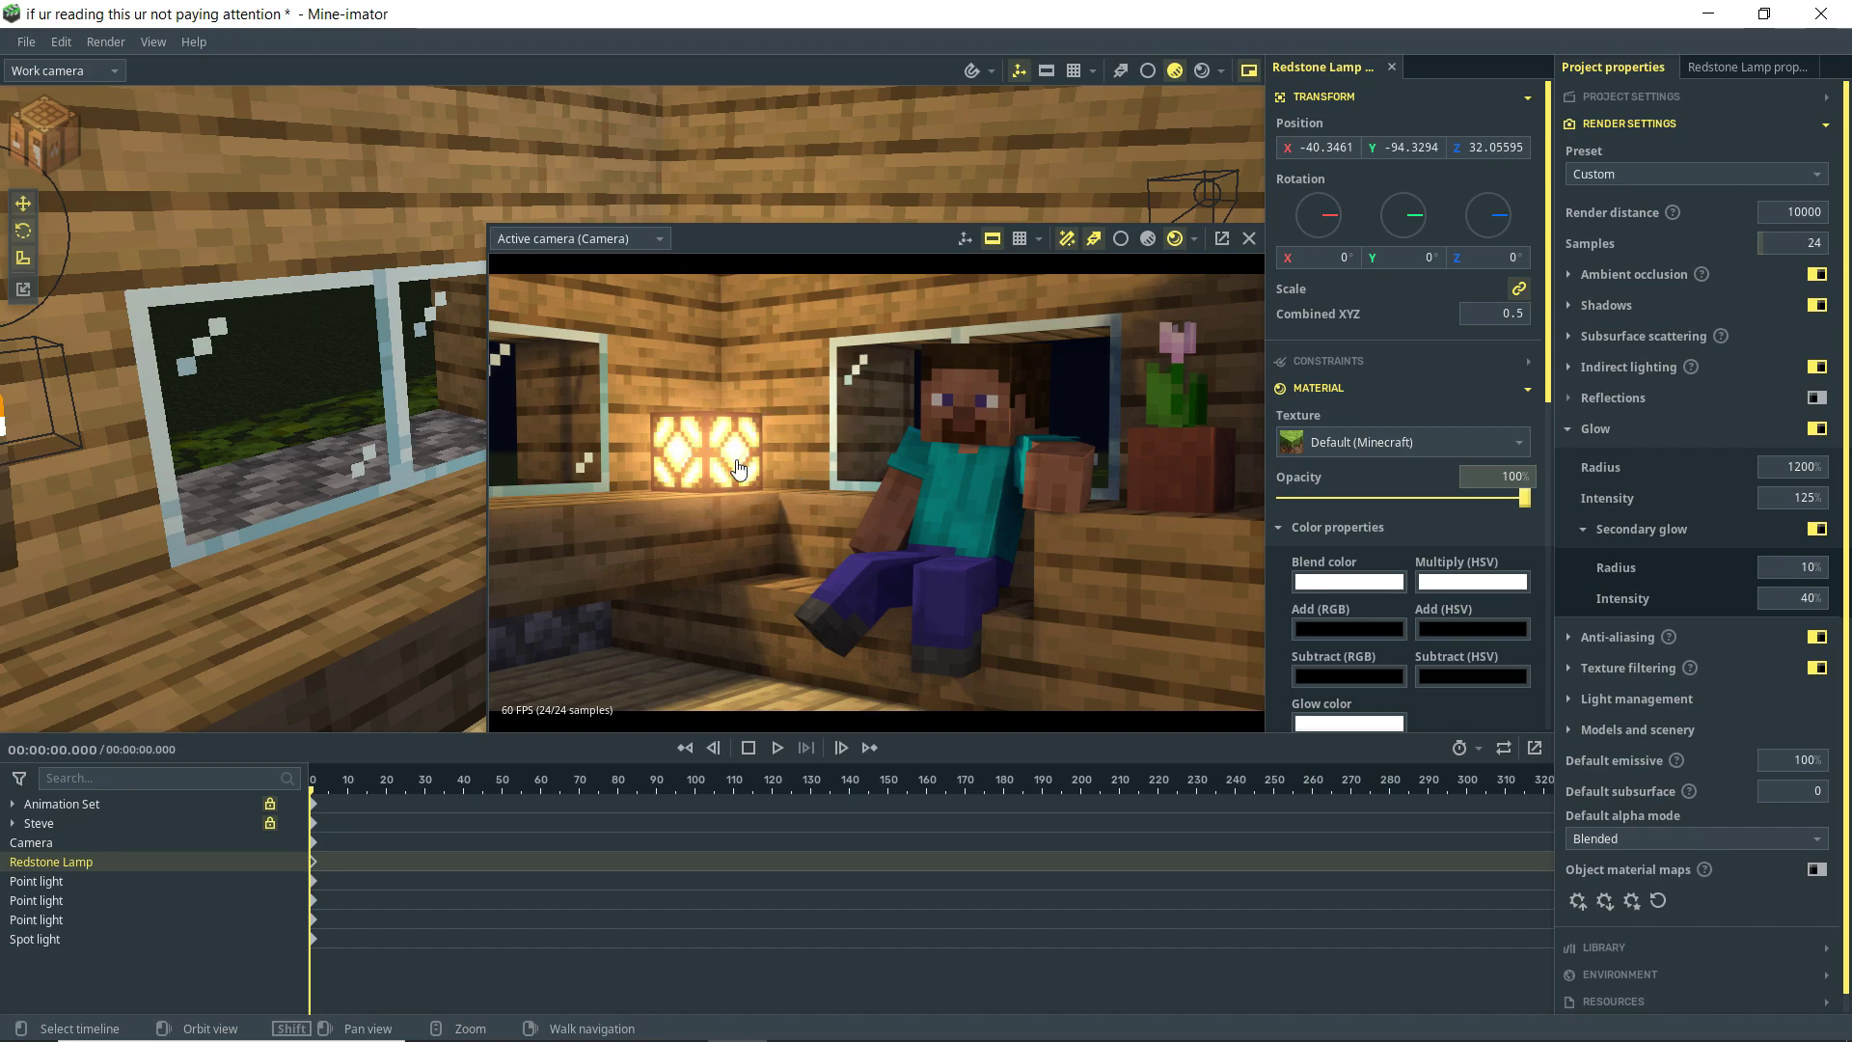
{"action": "key", "text": "ctrl+s"}
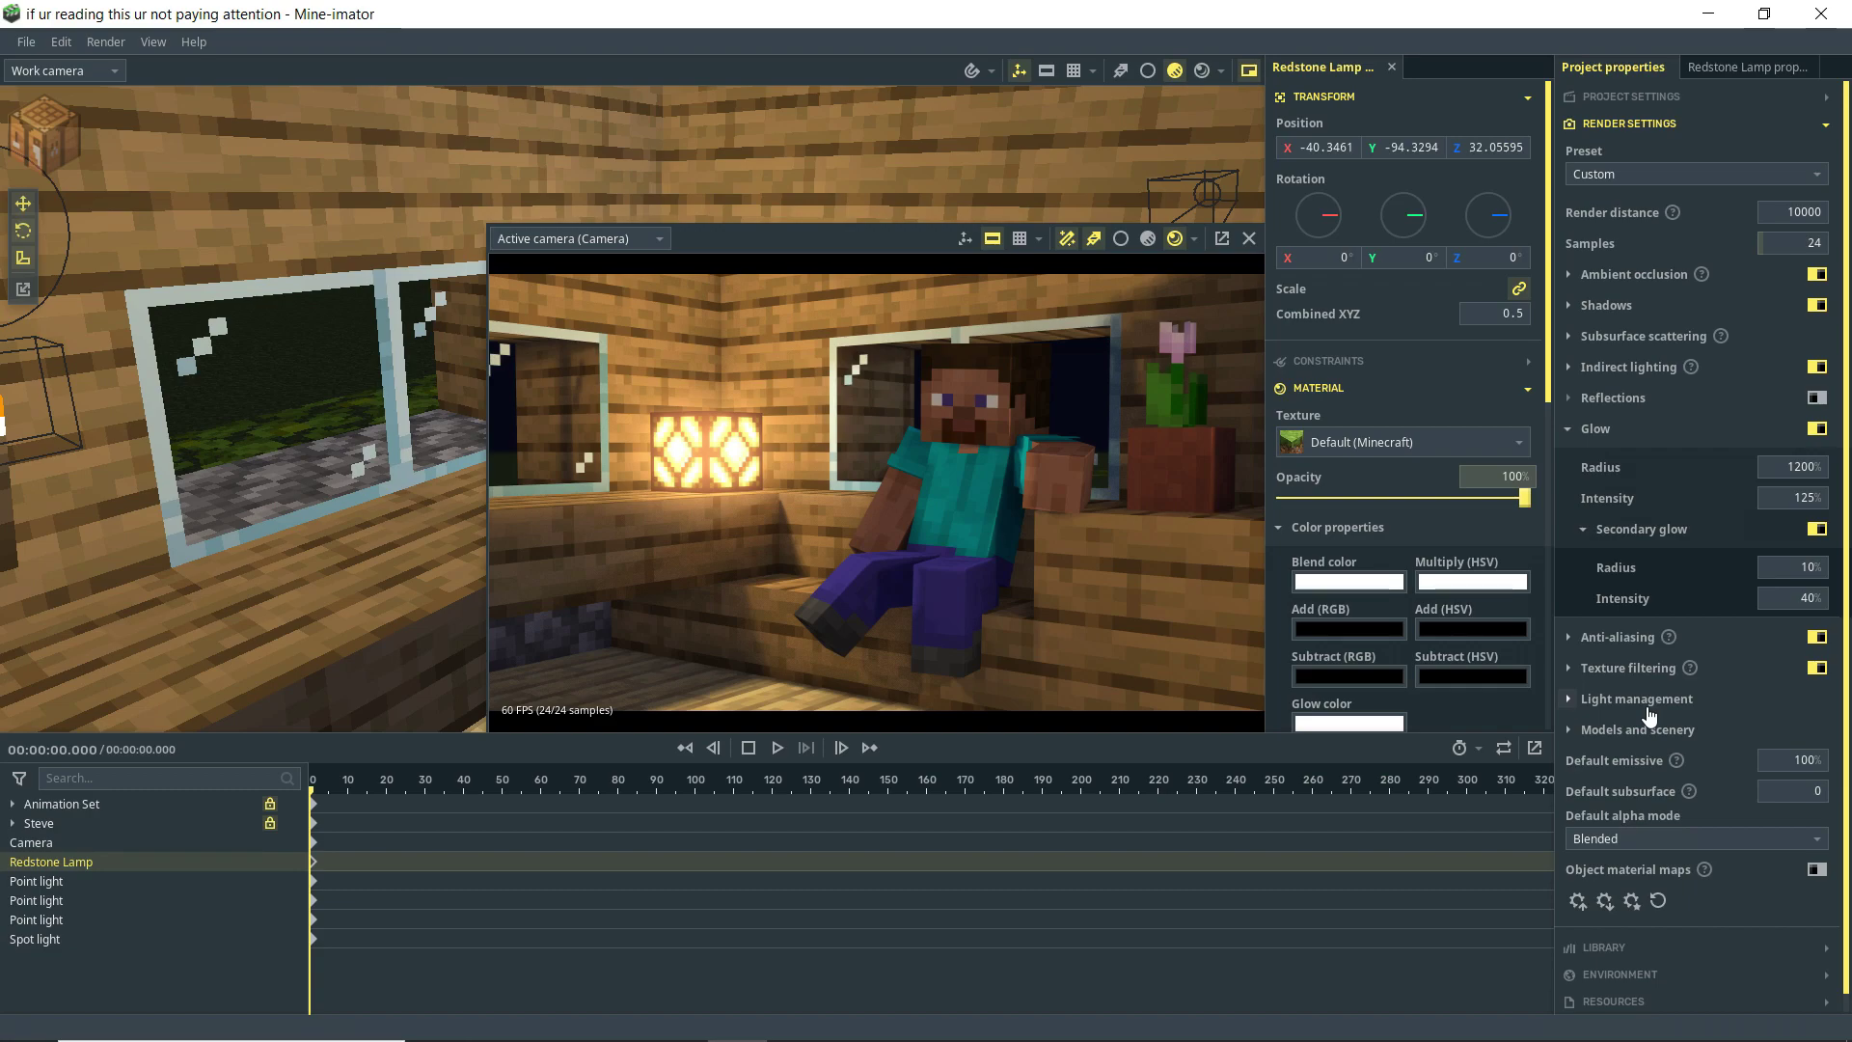
Step: Open the shadow render settings and compare the 24-sample small-buffer and 75-sample big-buffer example renders in the image viewer
{"action": "left_click", "coordinate": [1569, 304]}
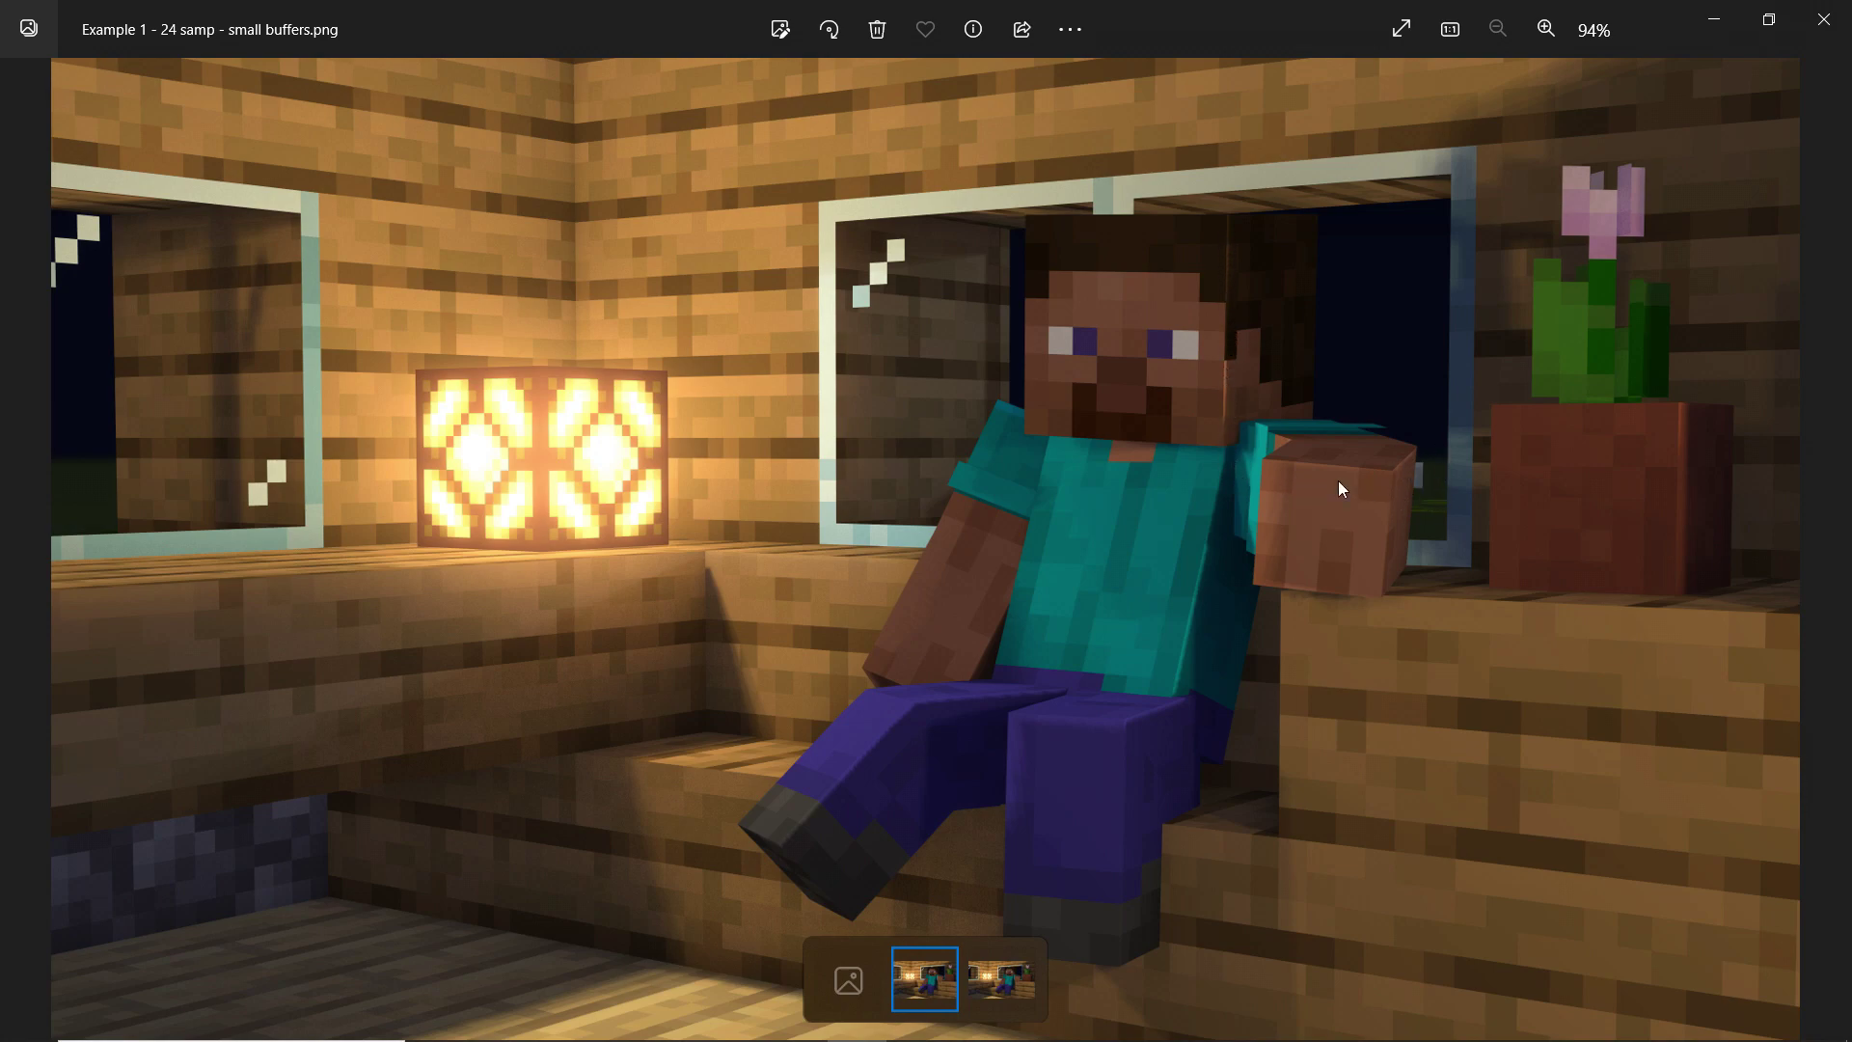
{"action": "left_click", "coordinate": [994, 986]}
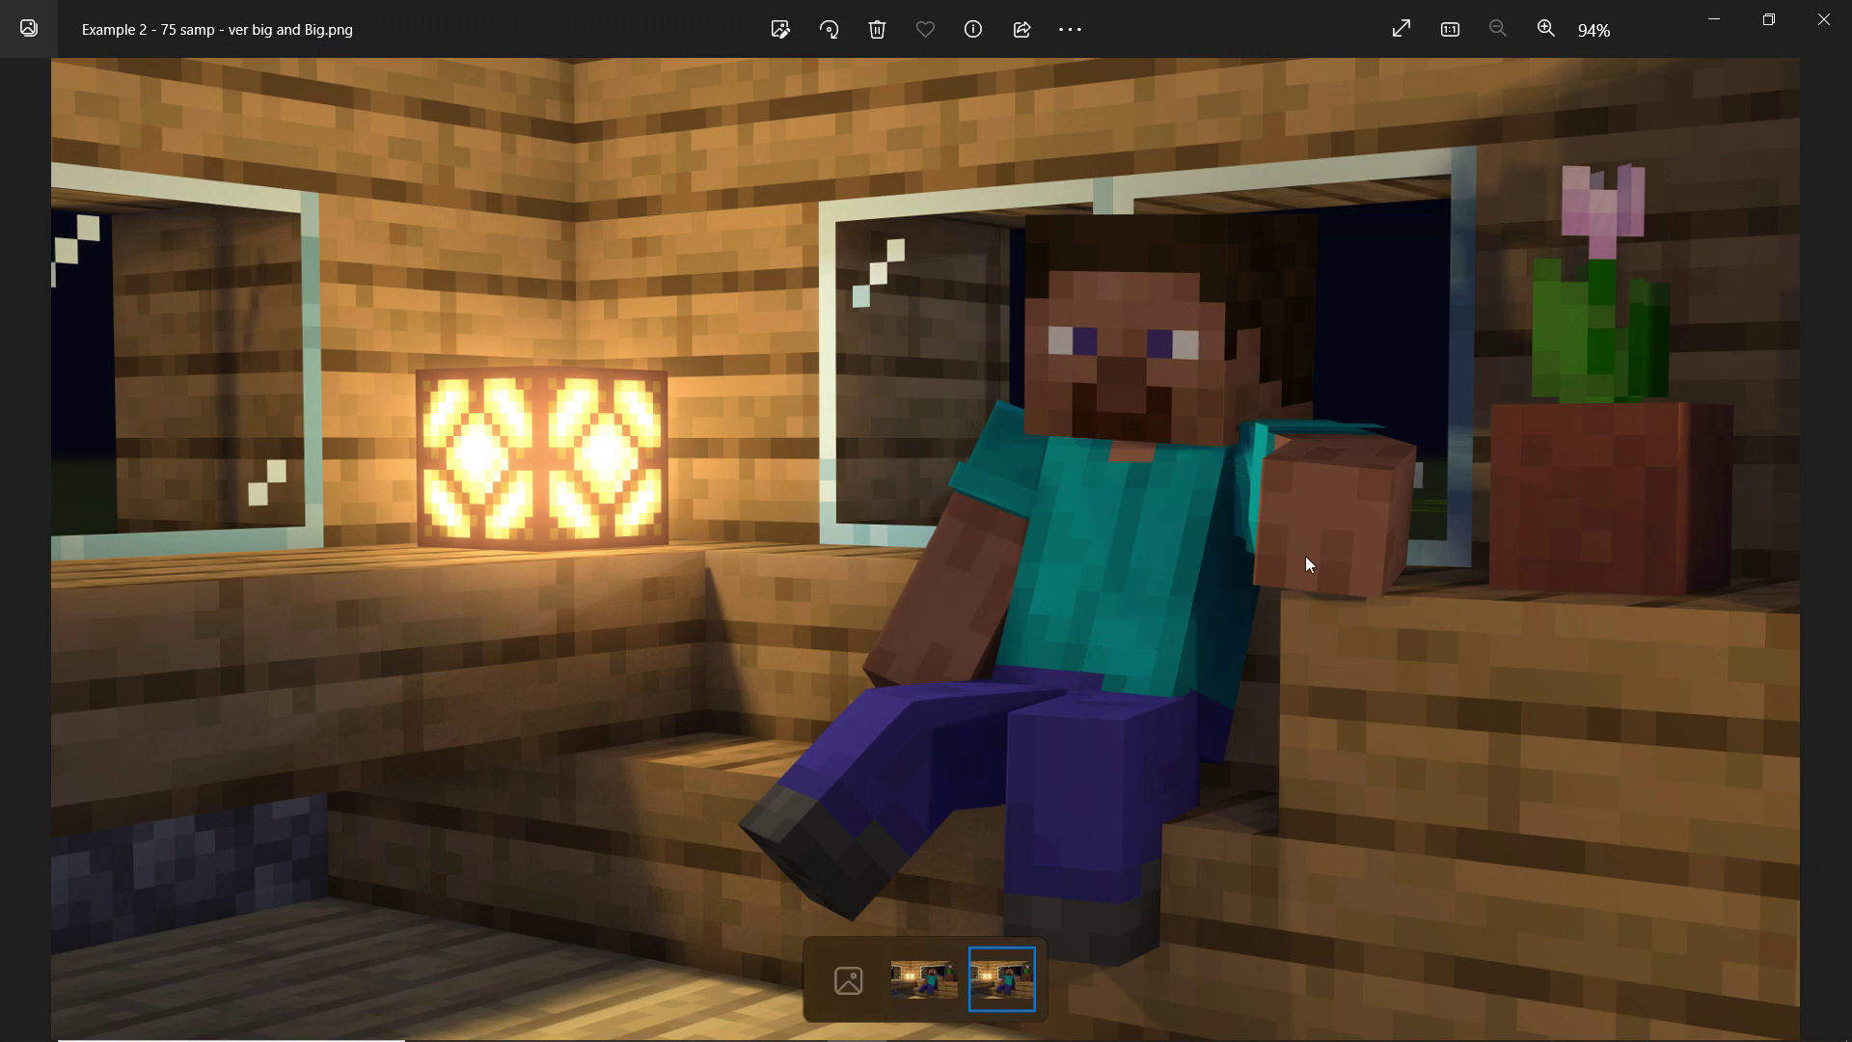
{"action": "key", "text": "Left"}
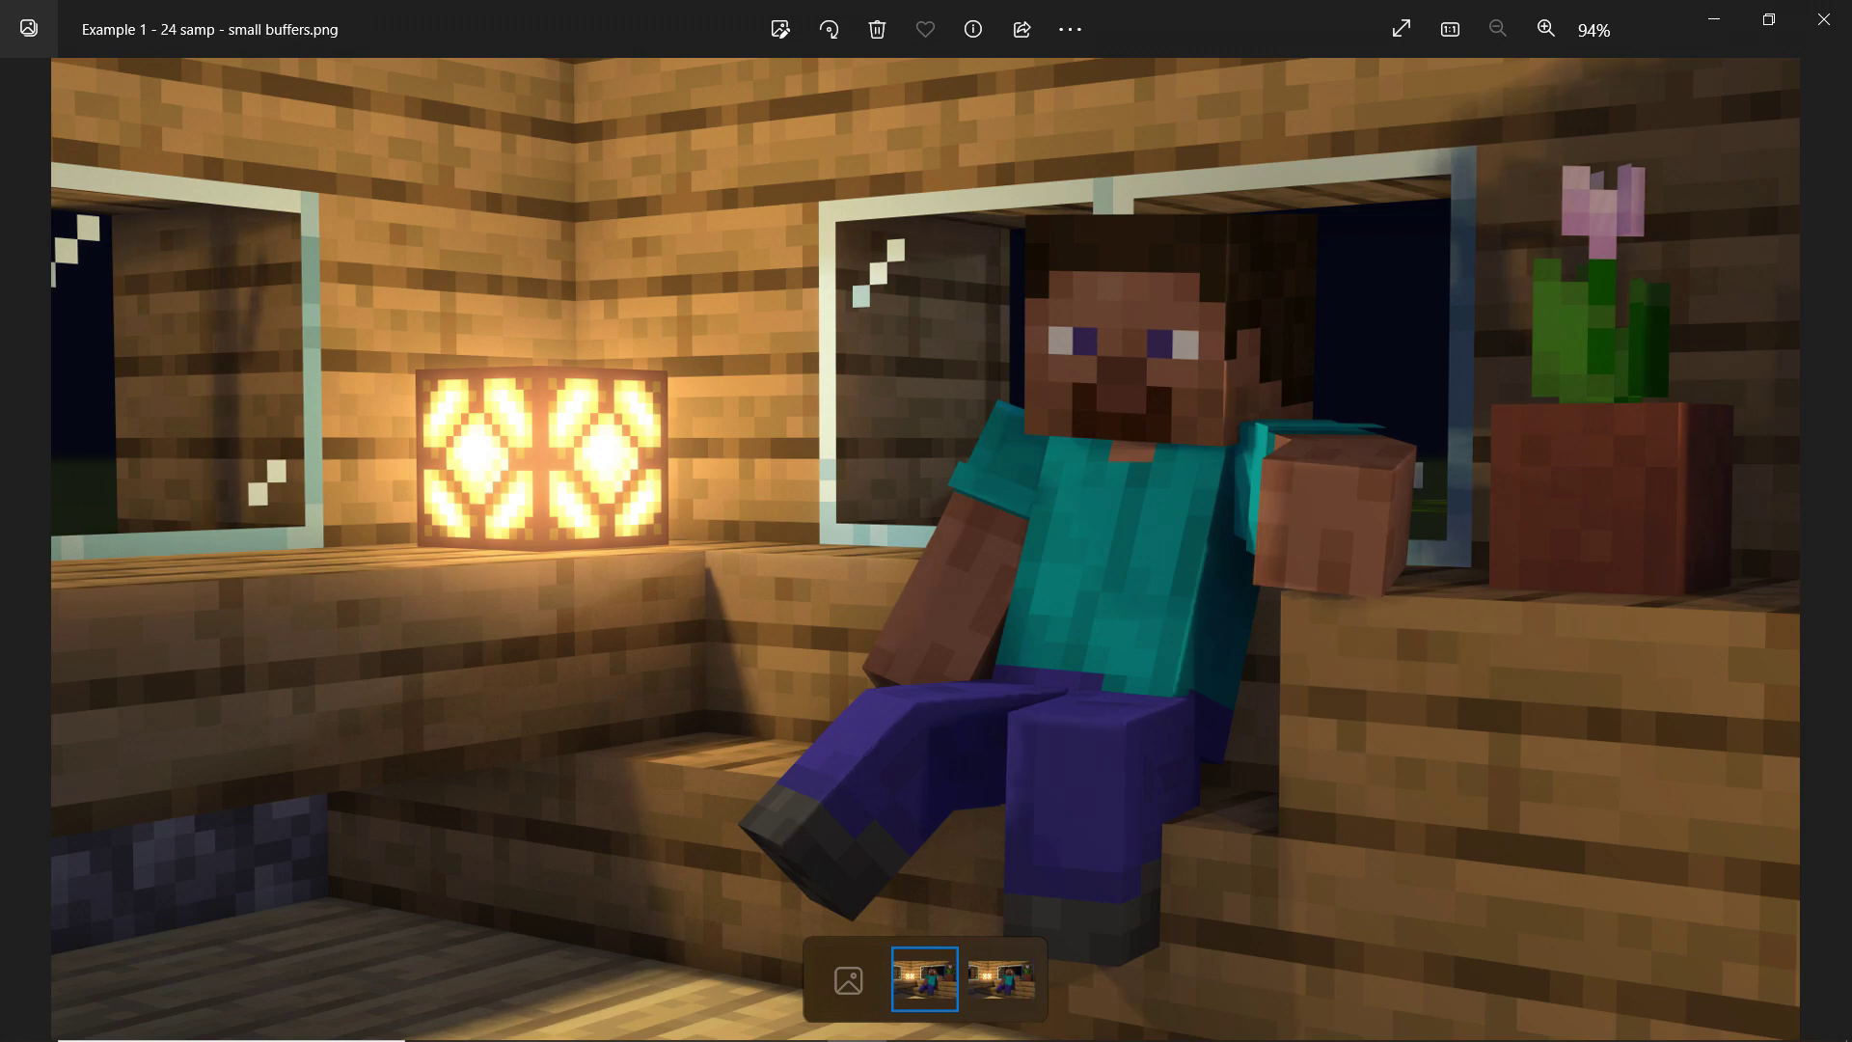
{"action": "key", "text": "Right"}
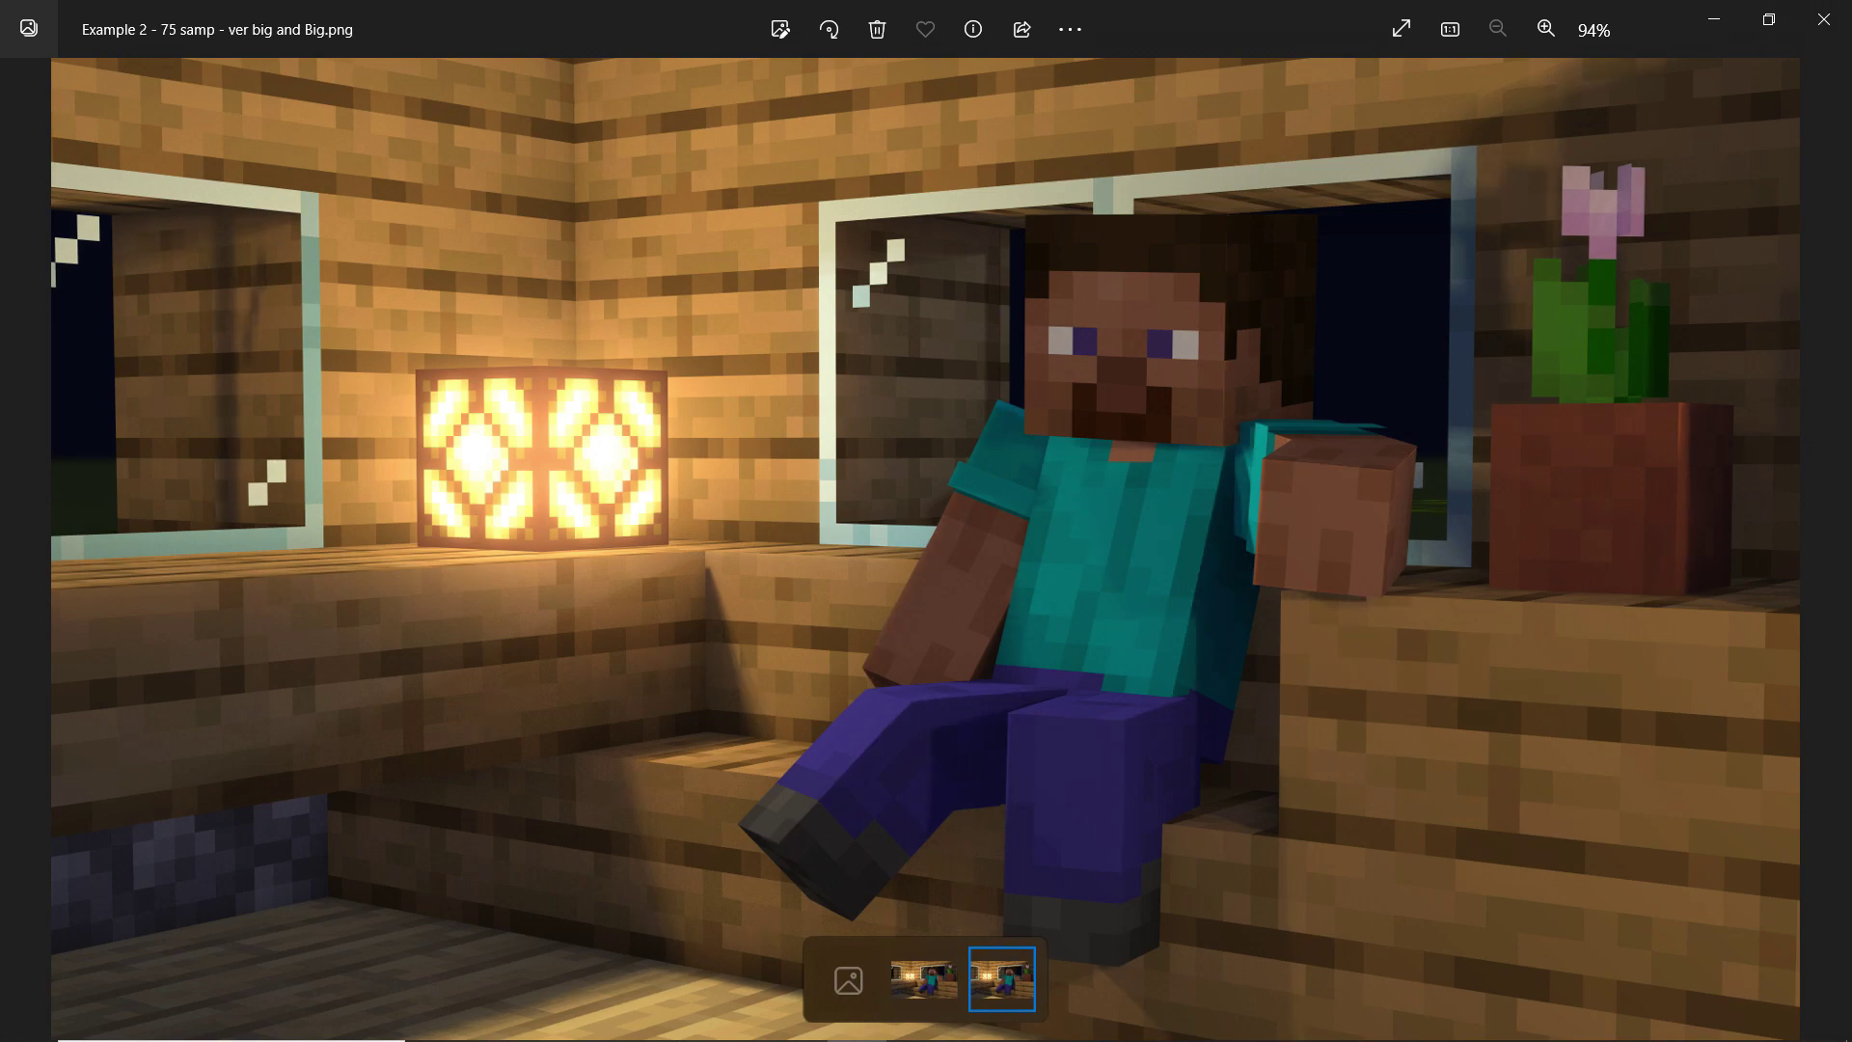
{"action": "key", "text": "Left"}
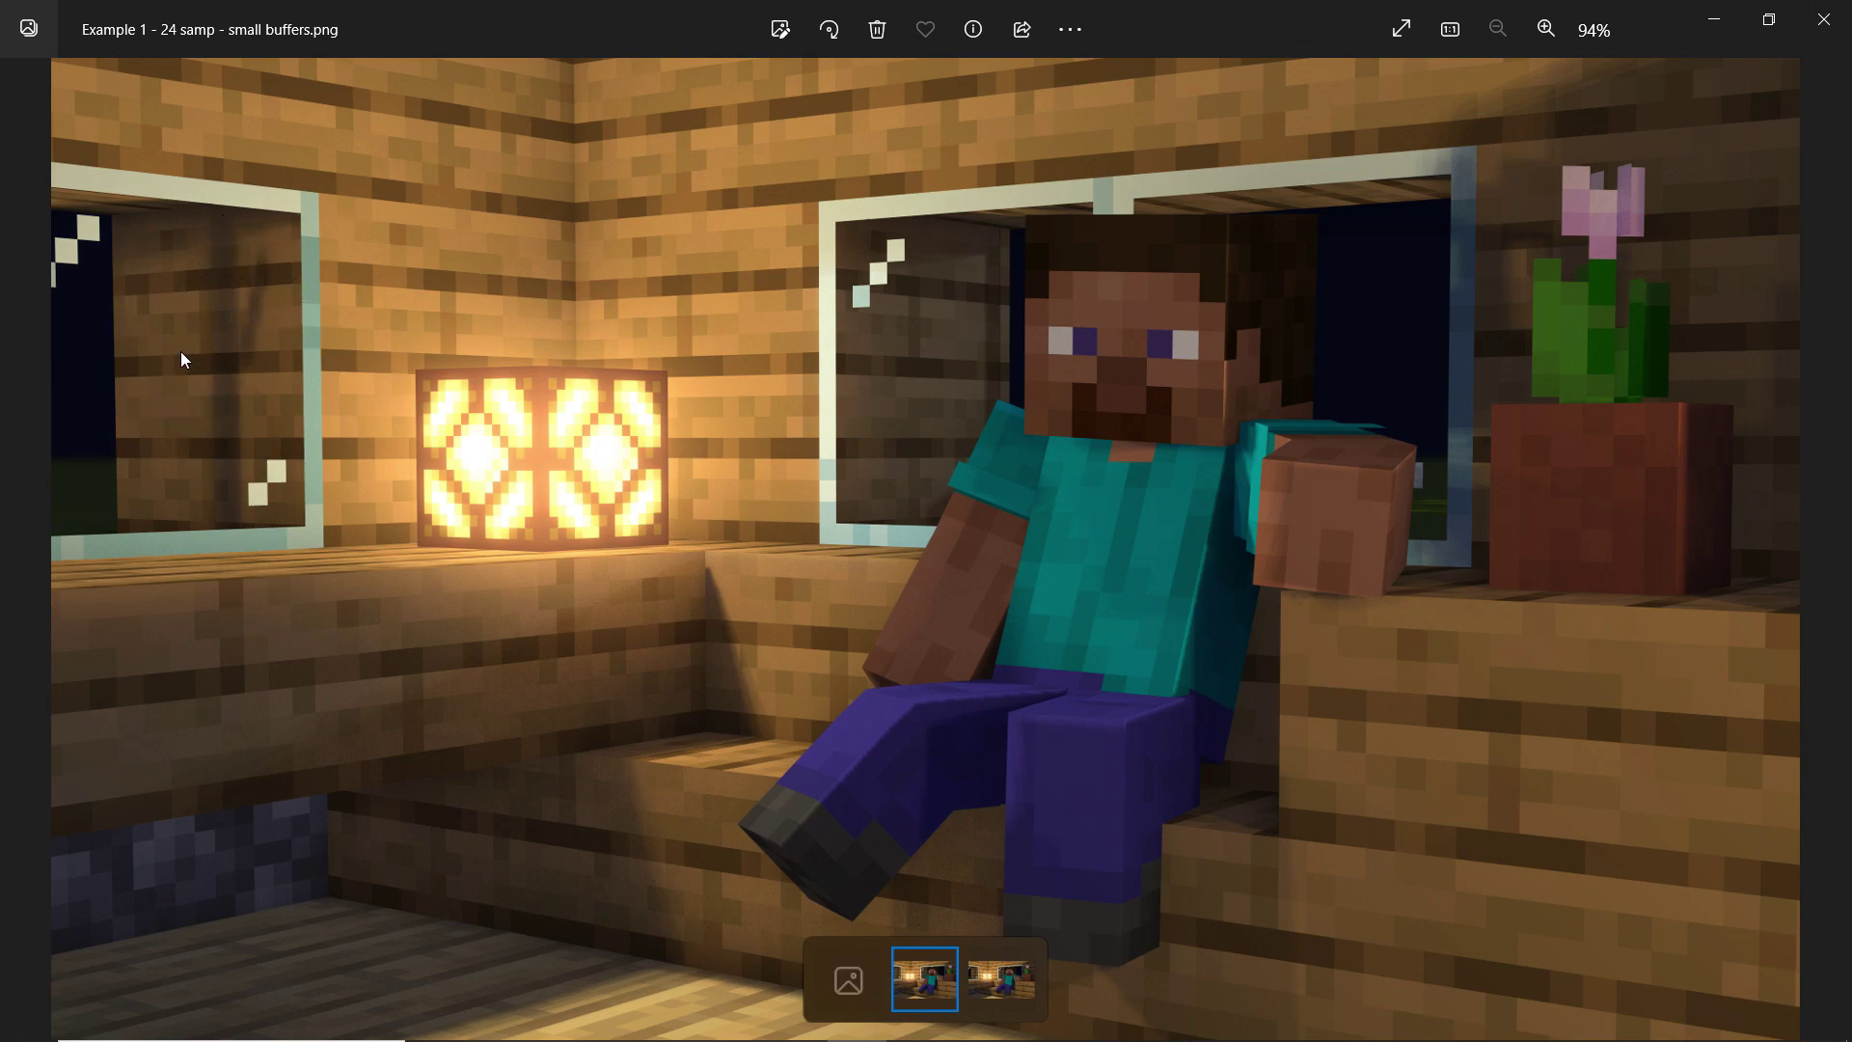
{"action": "key", "text": "Right"}
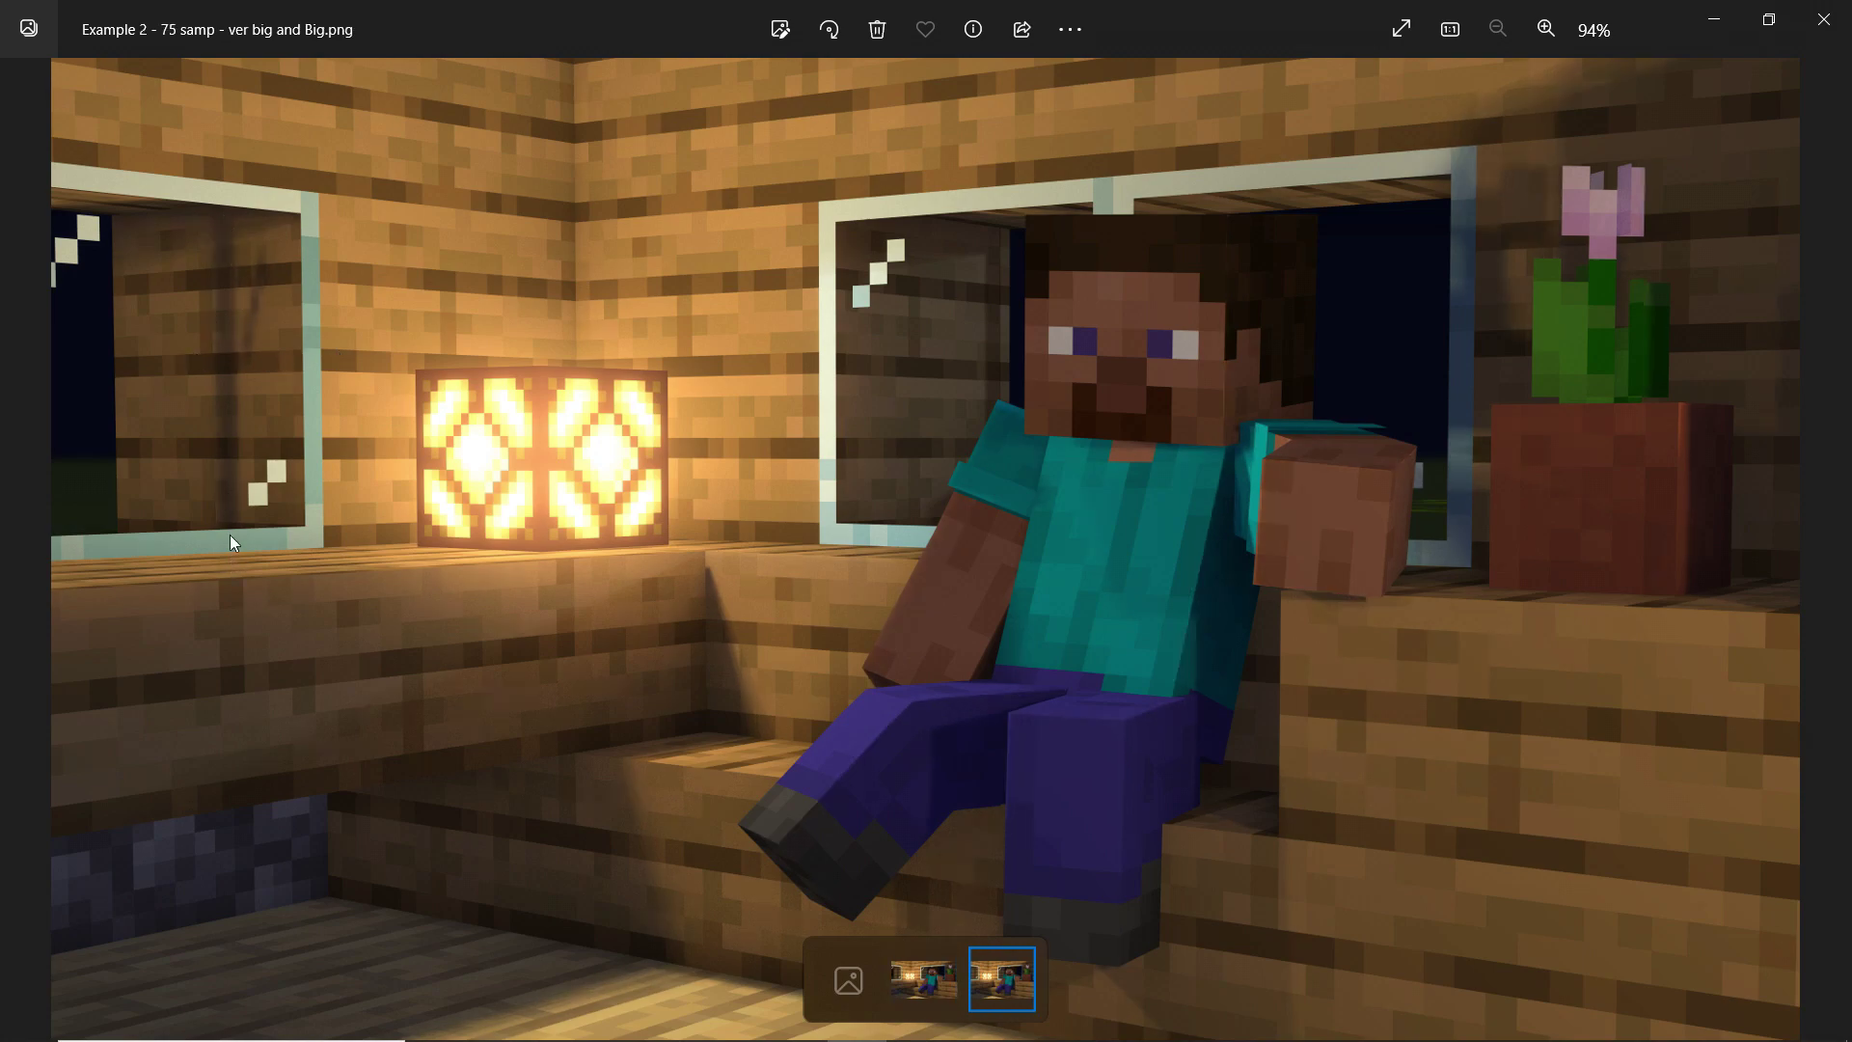
{"action": "key", "text": "Left"}
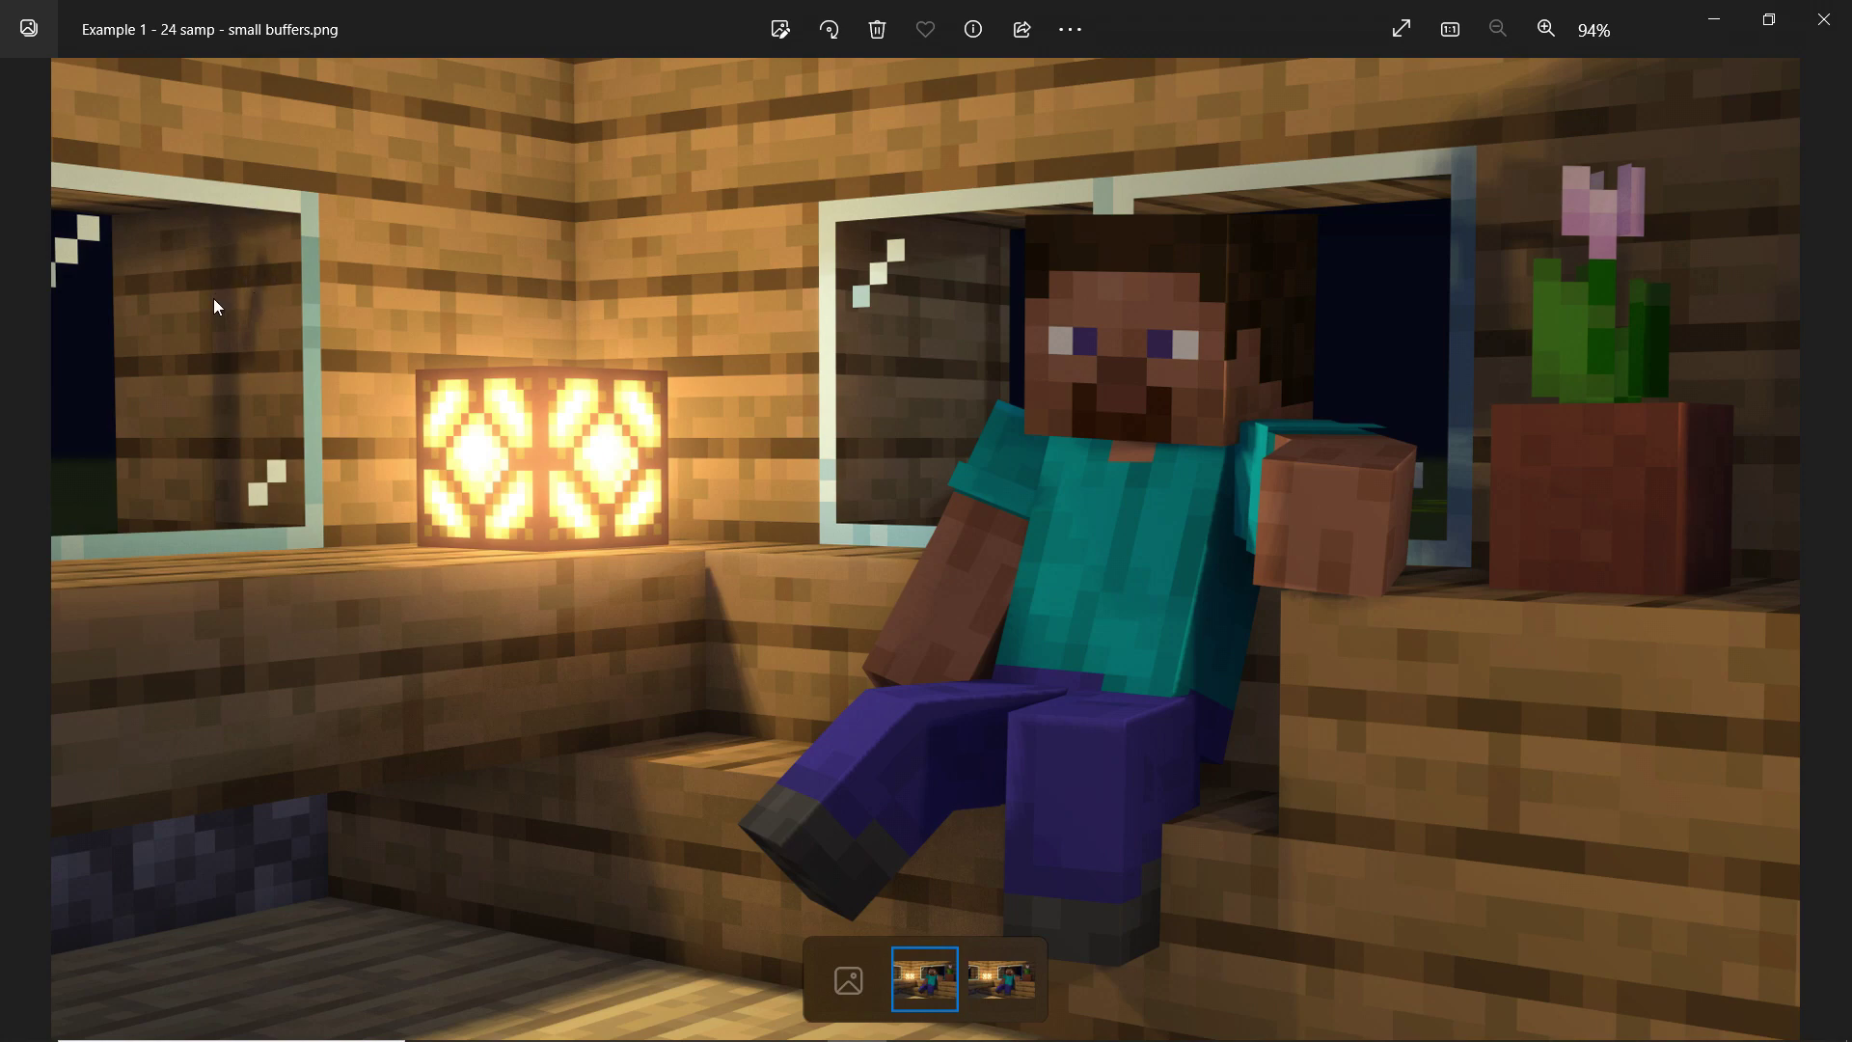
{"action": "key", "text": "Right"}
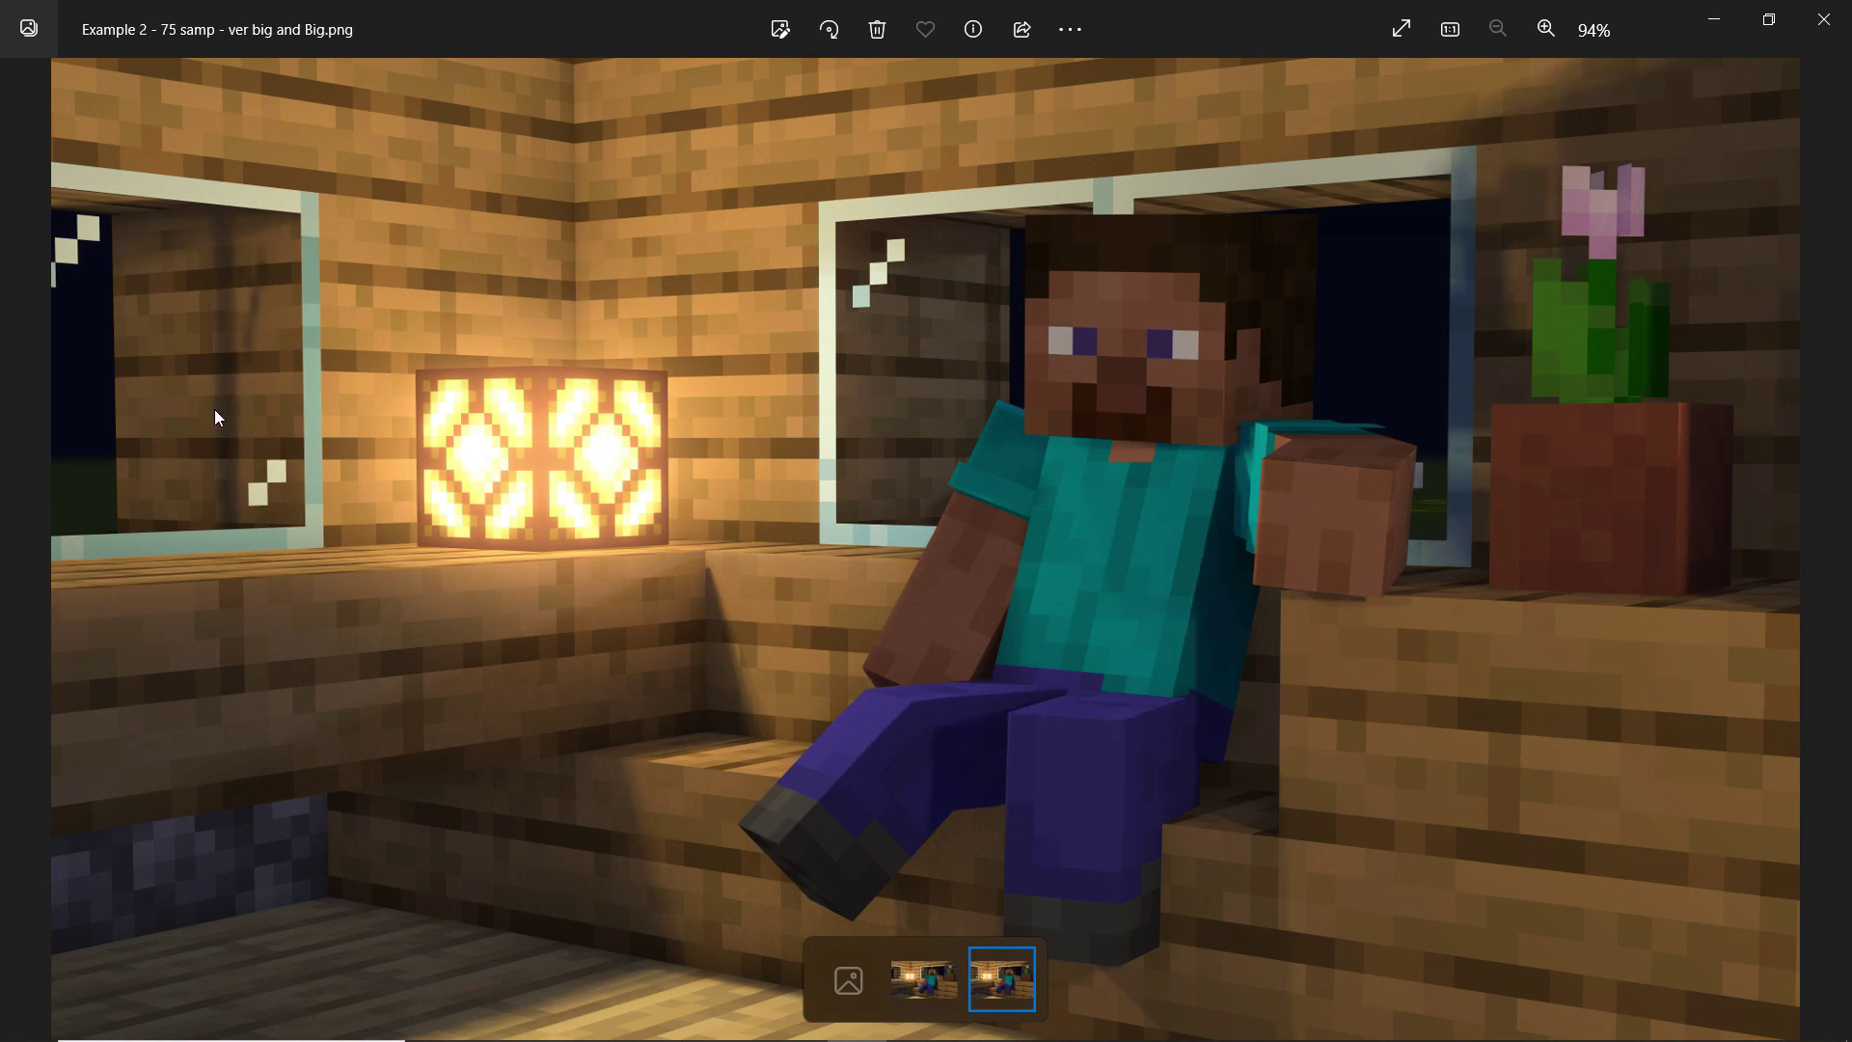
{"action": "key", "text": "Left"}
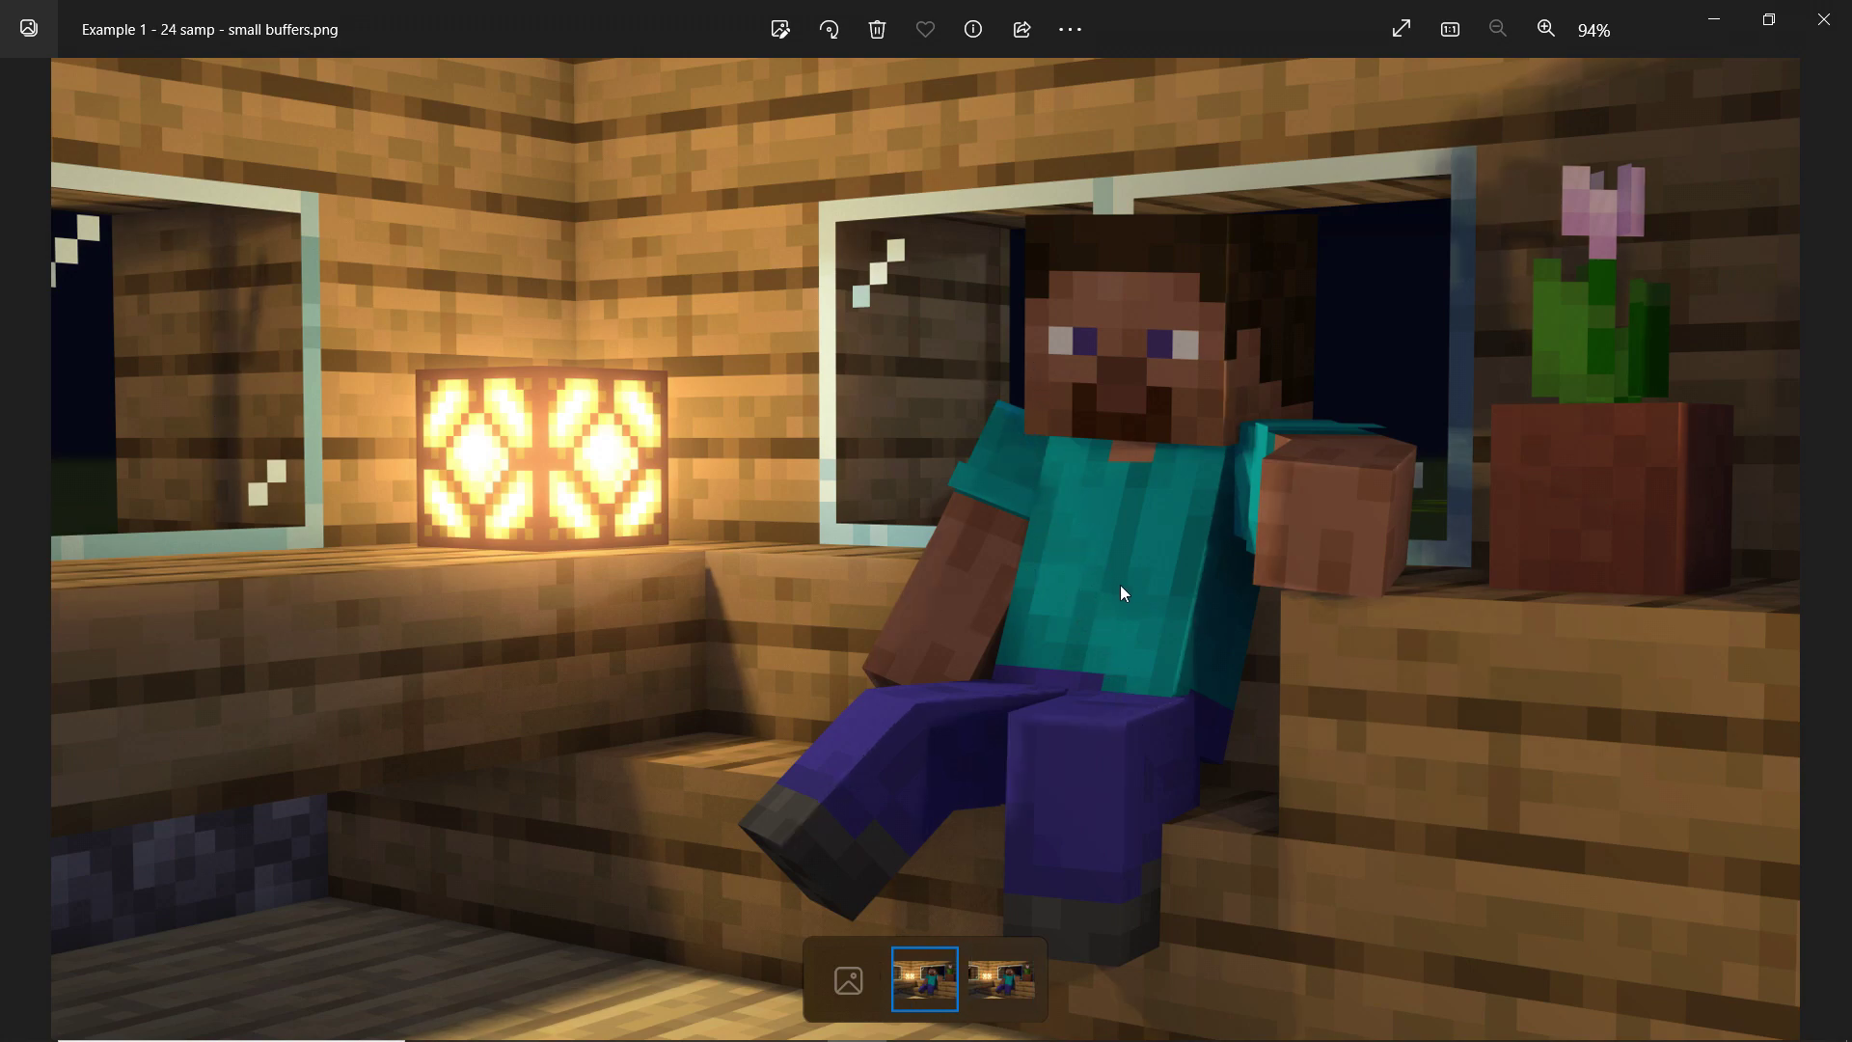
{"action": "key", "text": "Right"}
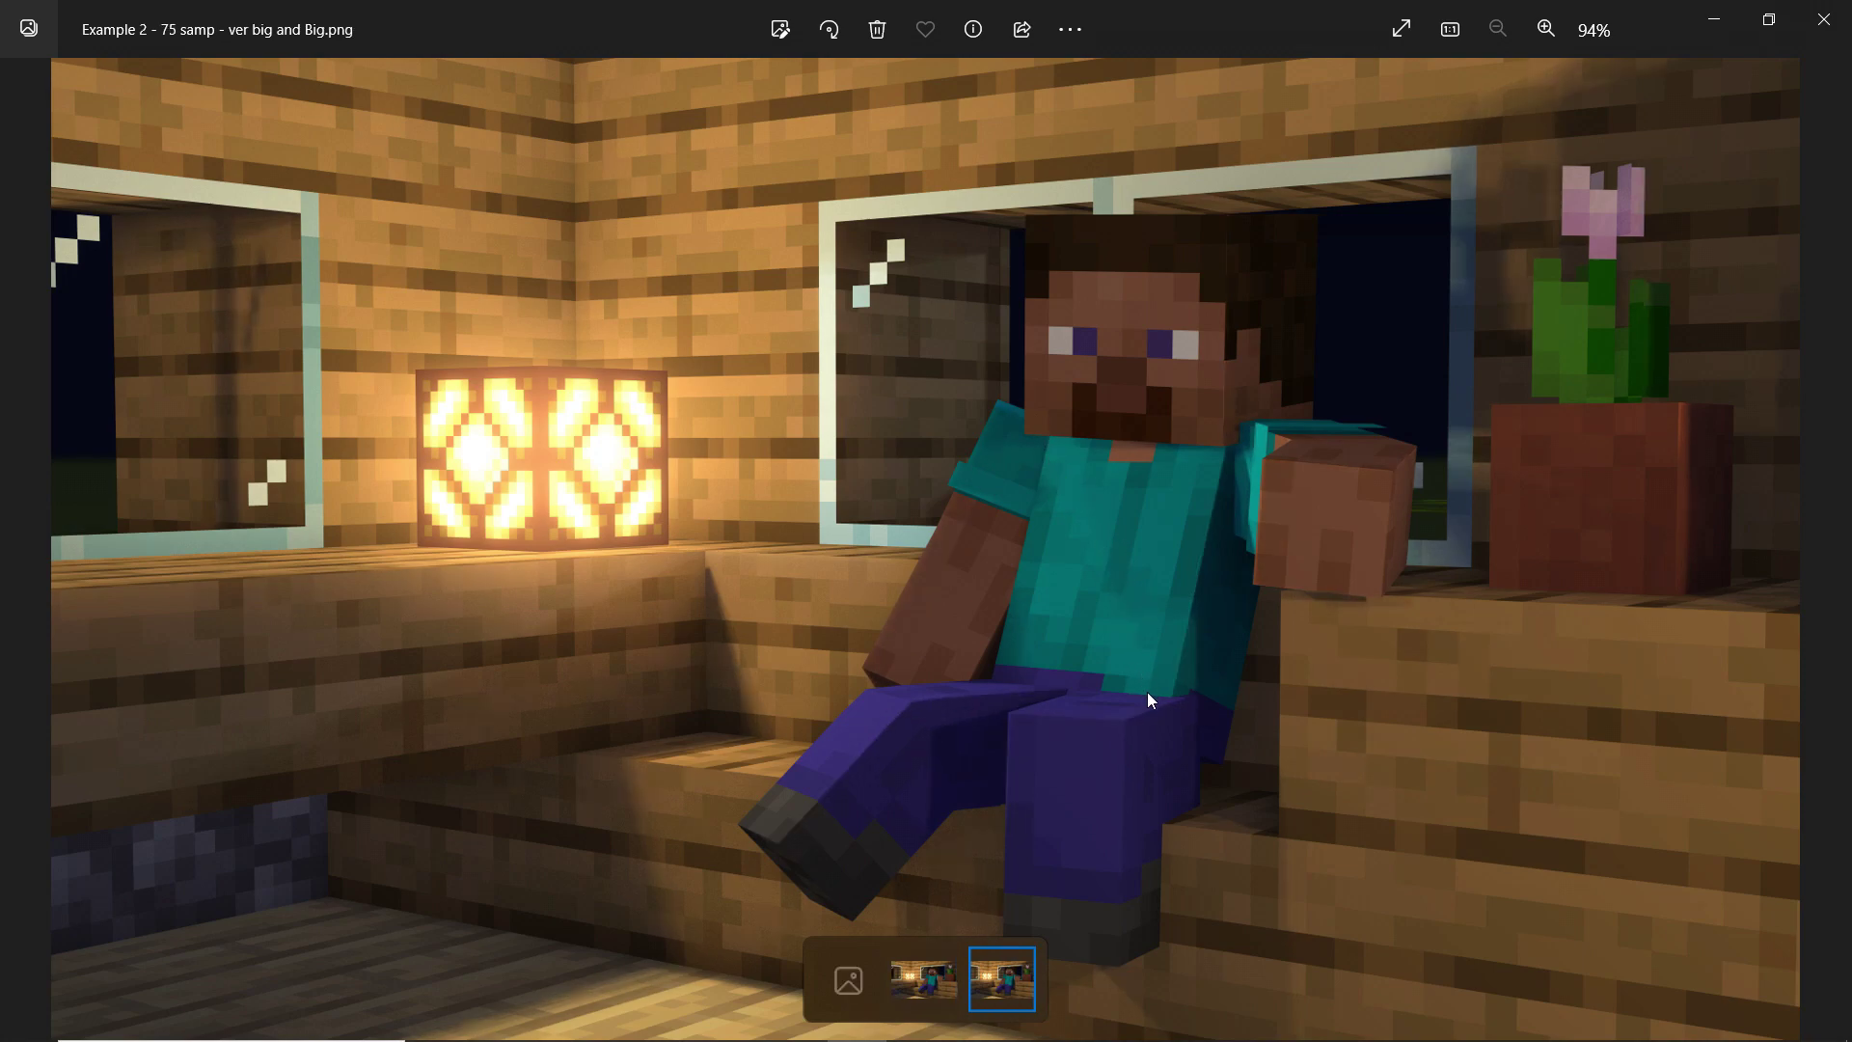
{"action": "key", "text": "Left"}
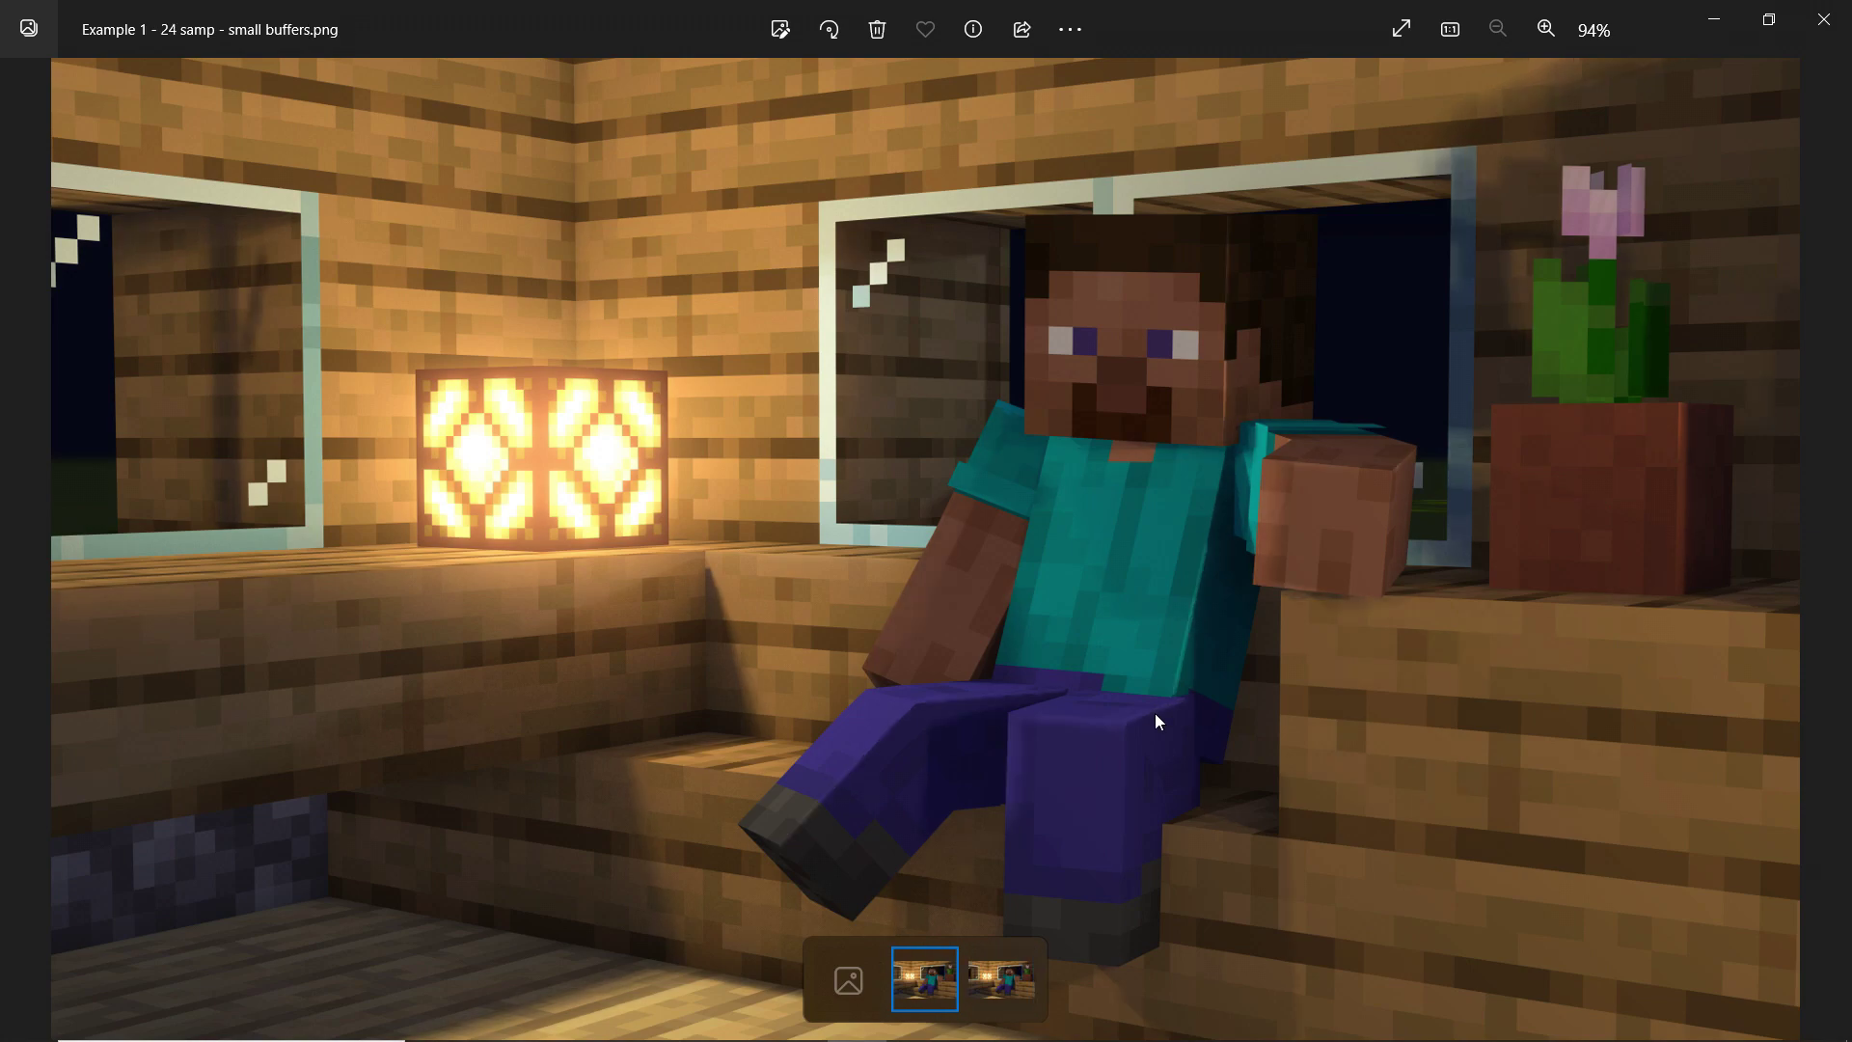
{"action": "key", "text": "Right"}
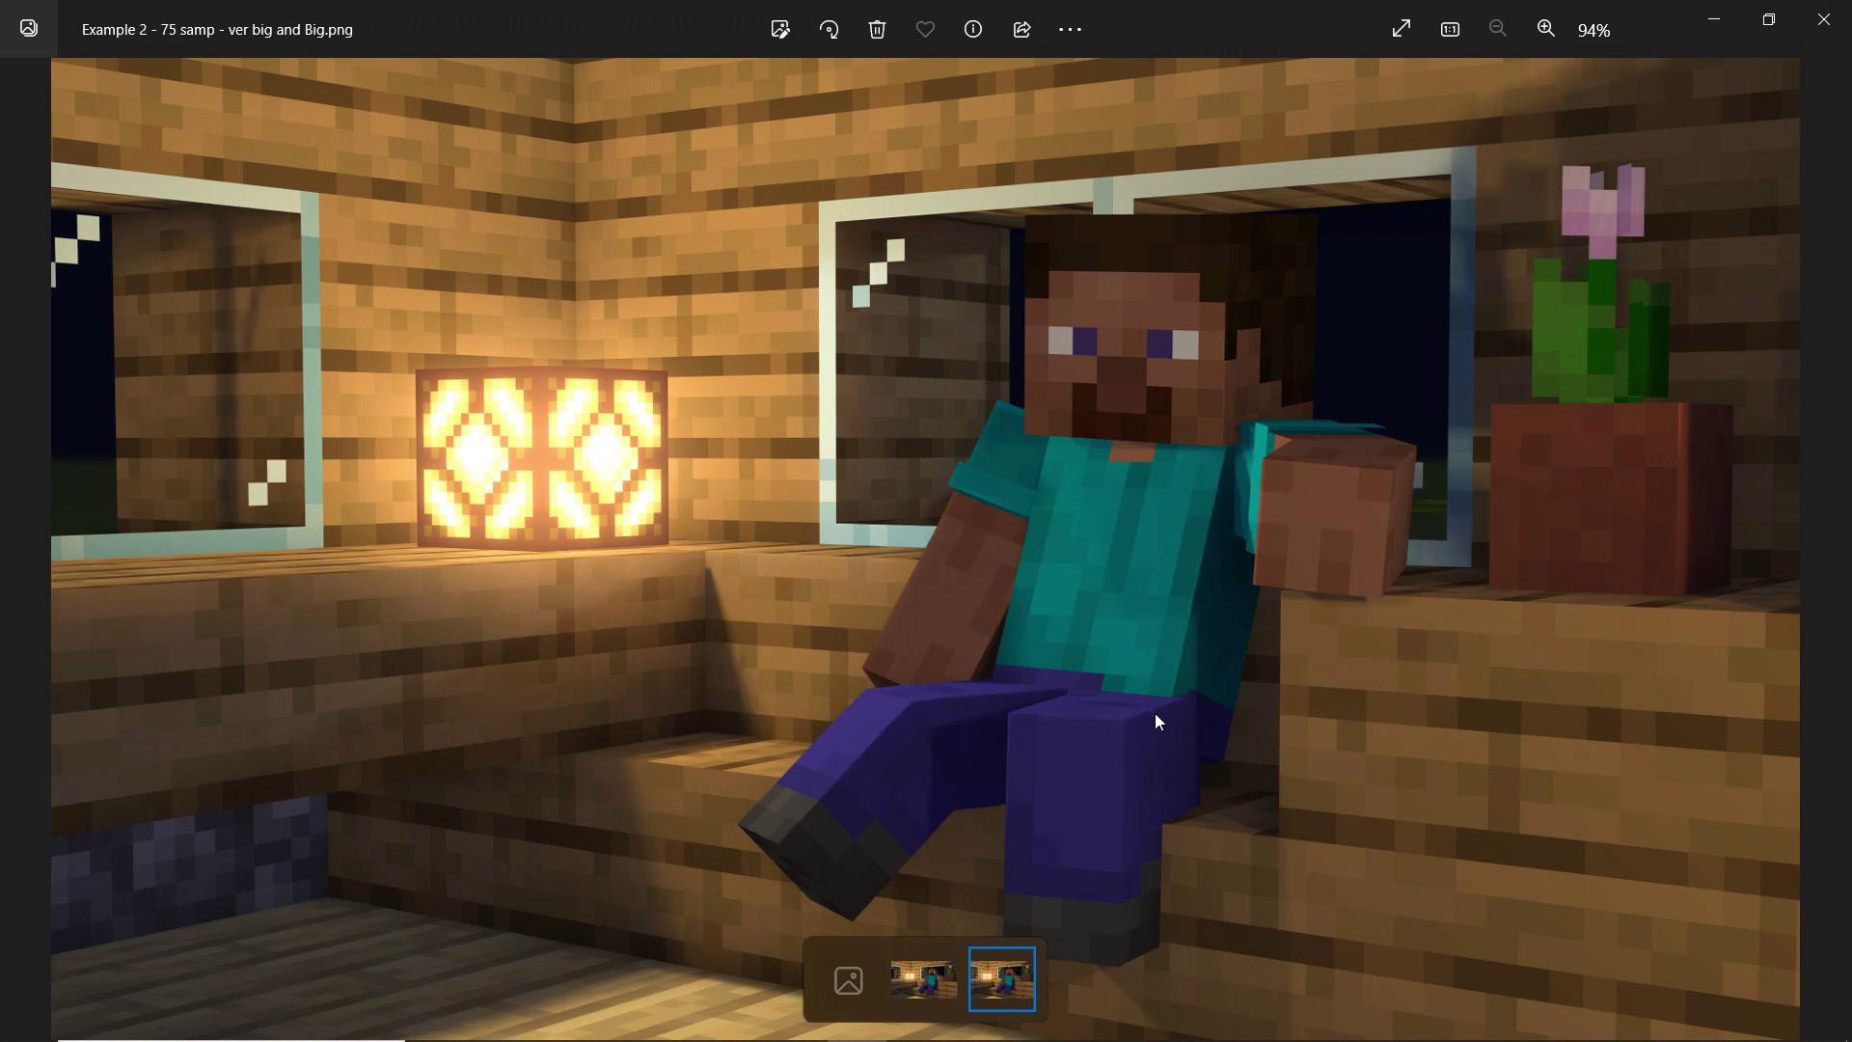
{"action": "key", "text": "Left"}
{"action": "key", "text": "Right"}
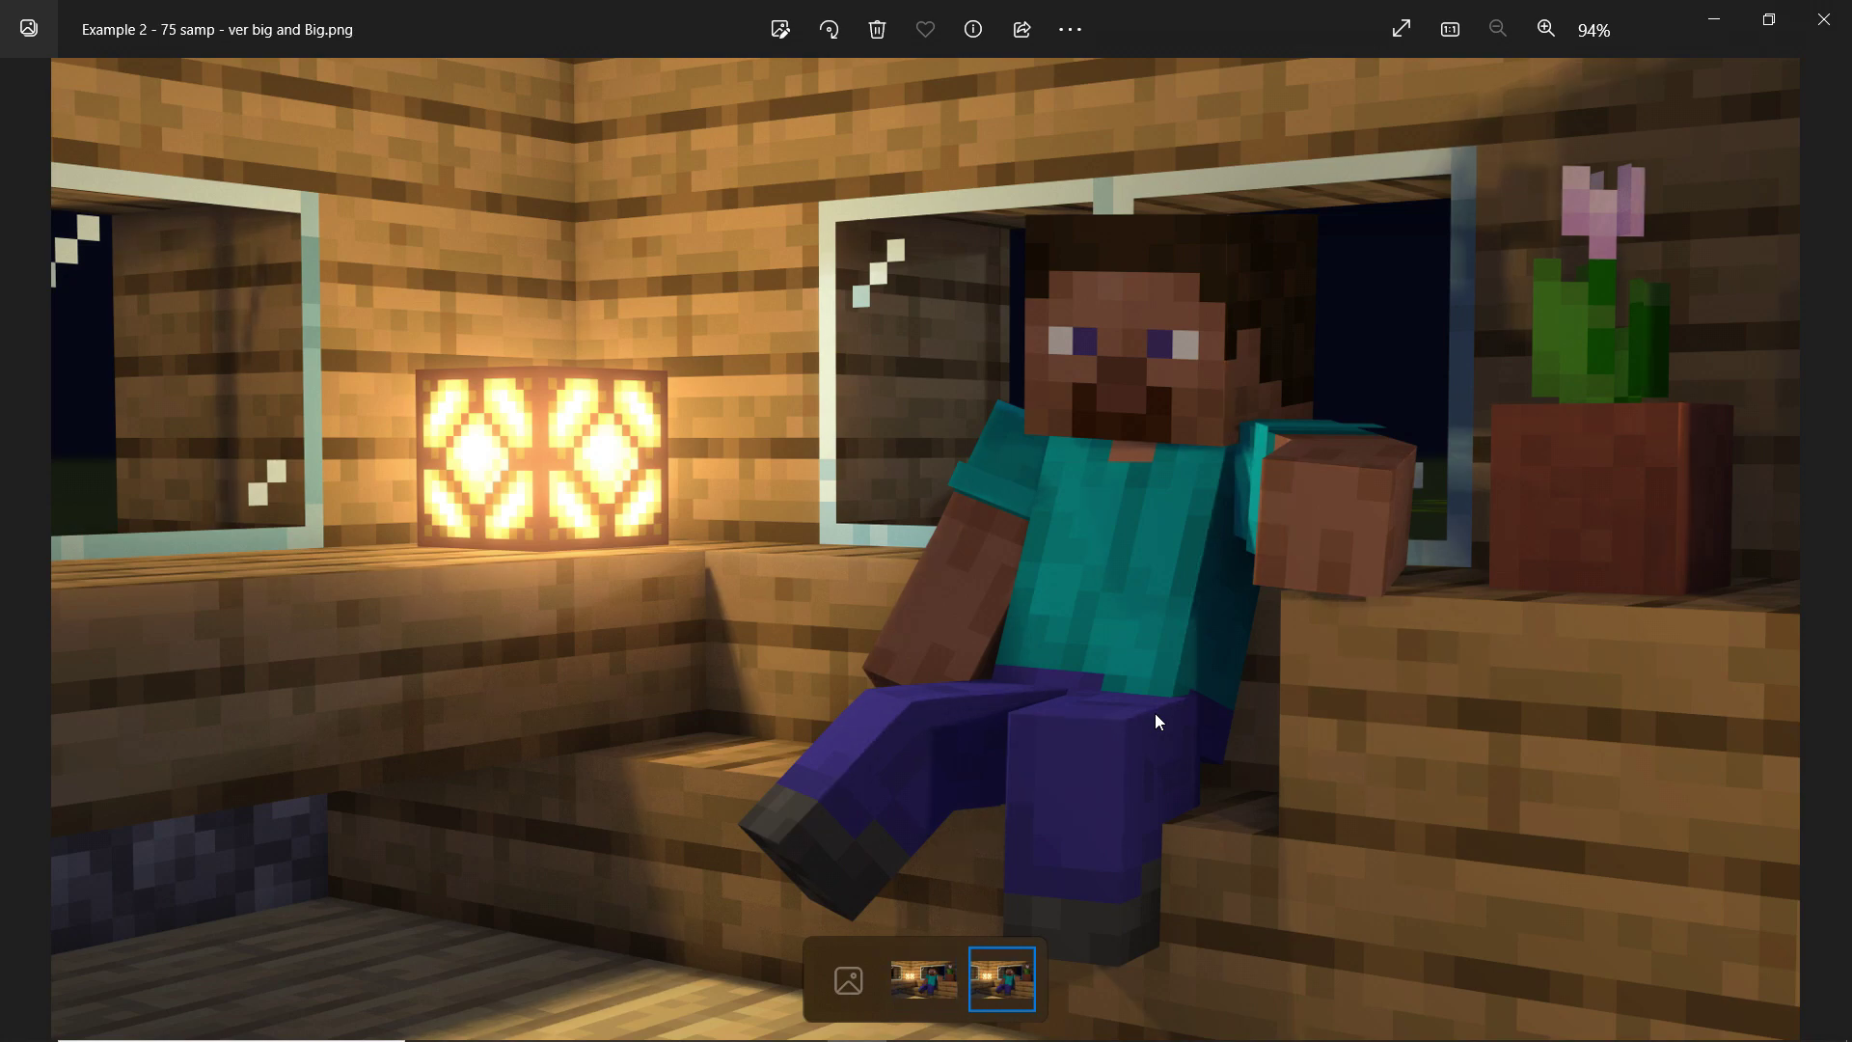